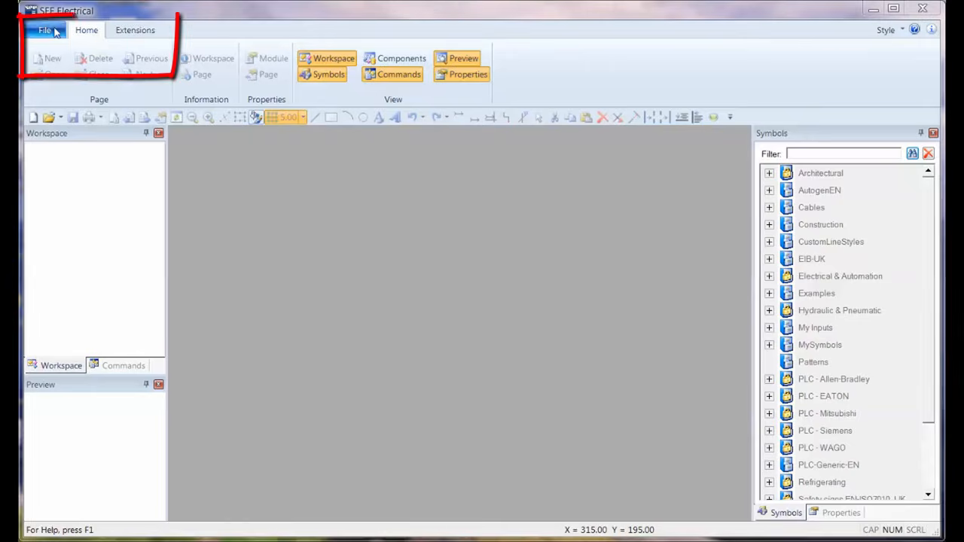
Create a new workspace named TUTORIAL from the Standard-CodeConsecutiveNumbers template.
click(59, 33)
click(66, 56)
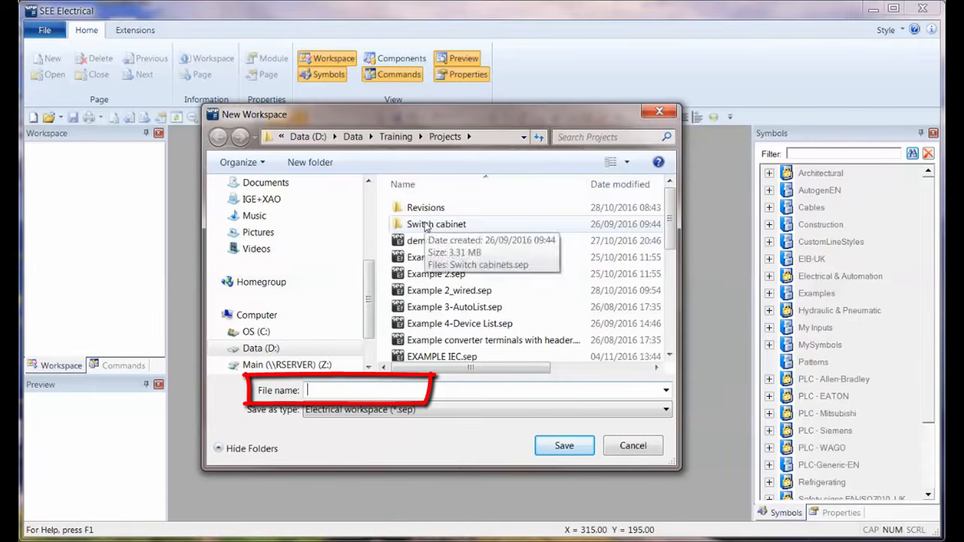
text(TUTORIAL)
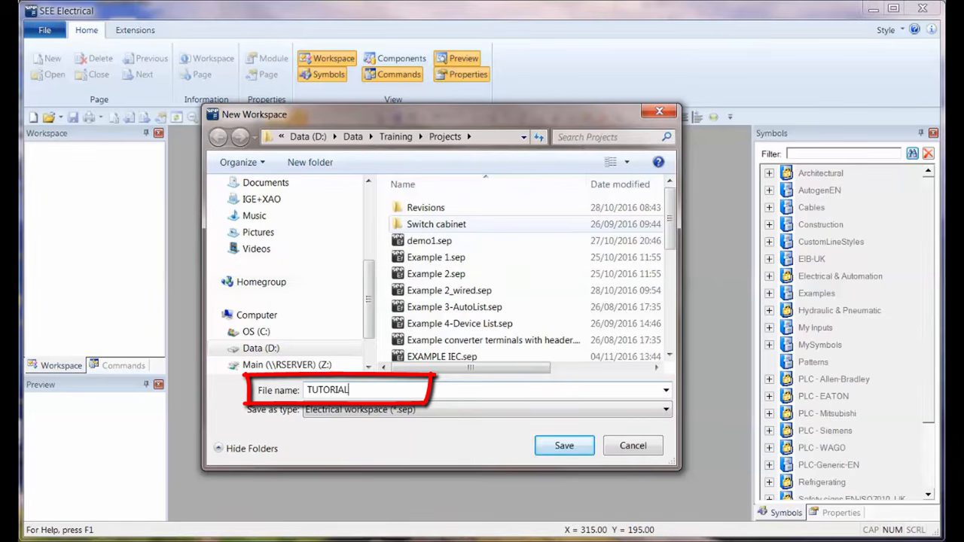
click(572, 448)
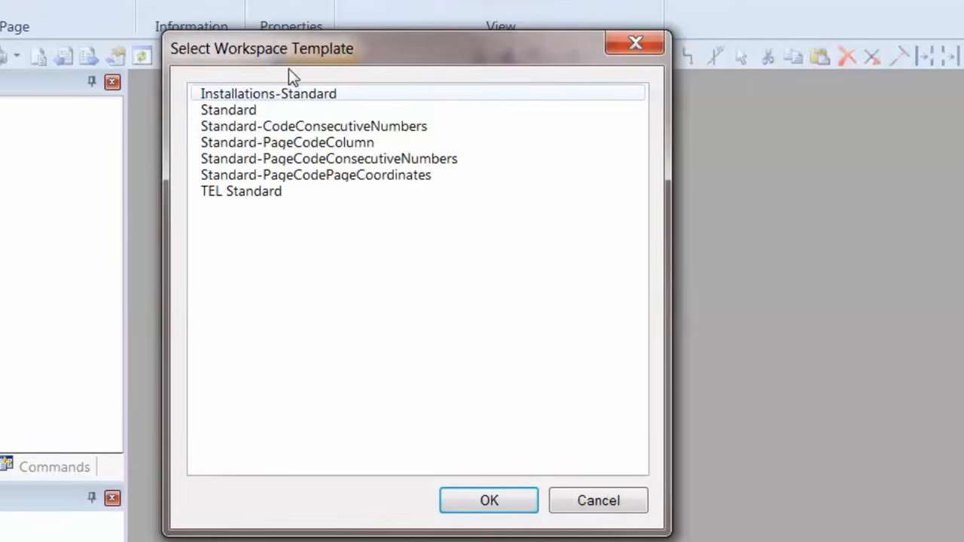
click(289, 127)
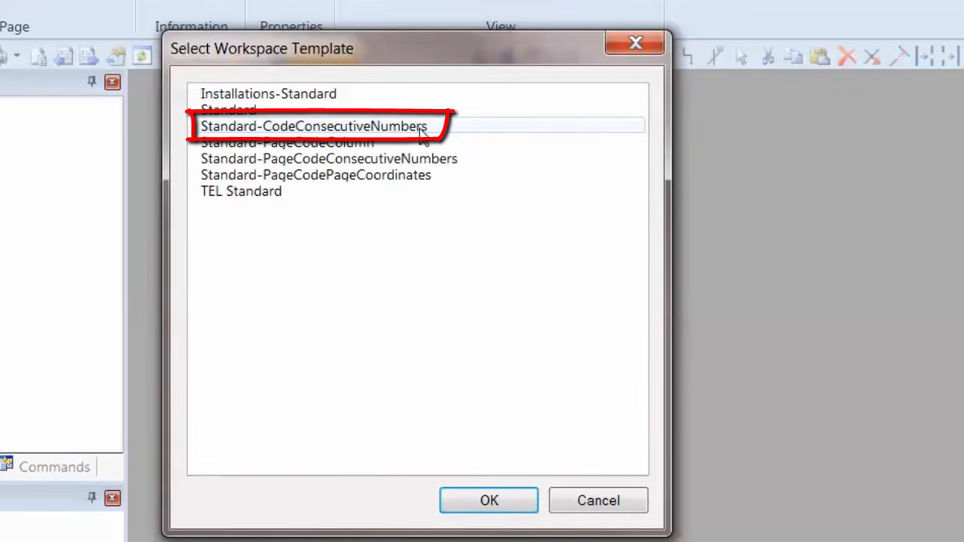
click(491, 504)
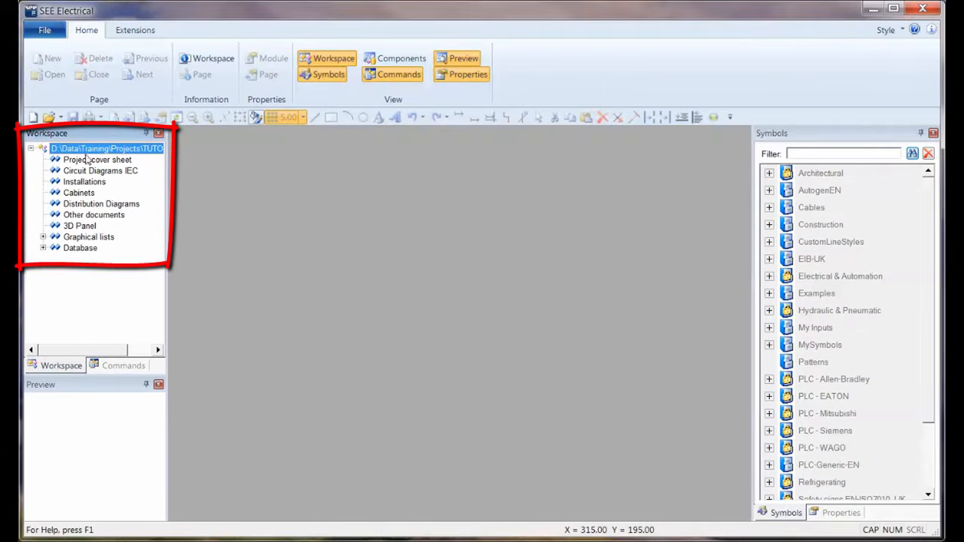
Hide and reshow the Workspace and Symbols windows, and swap the Workspace and Commands tab order and back.
click(327, 60)
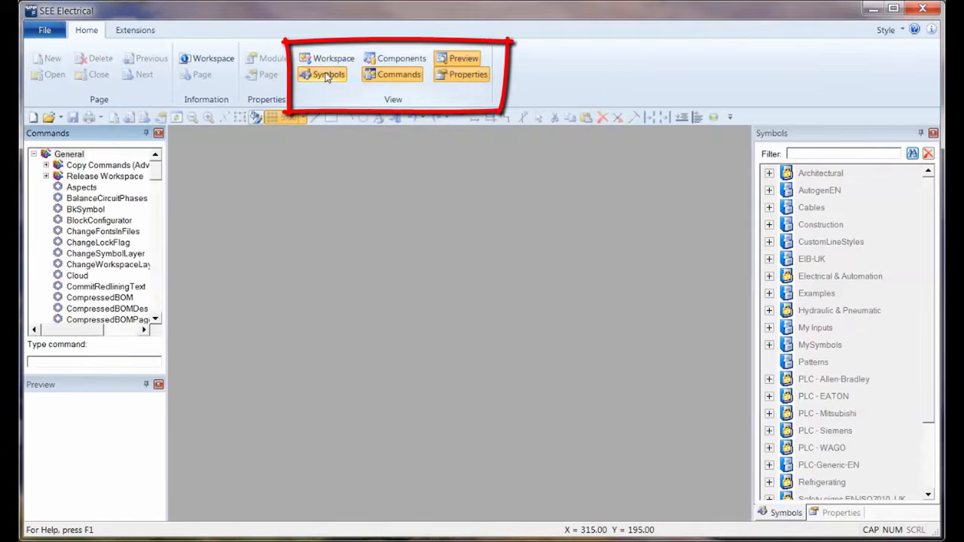
click(329, 73)
click(328, 74)
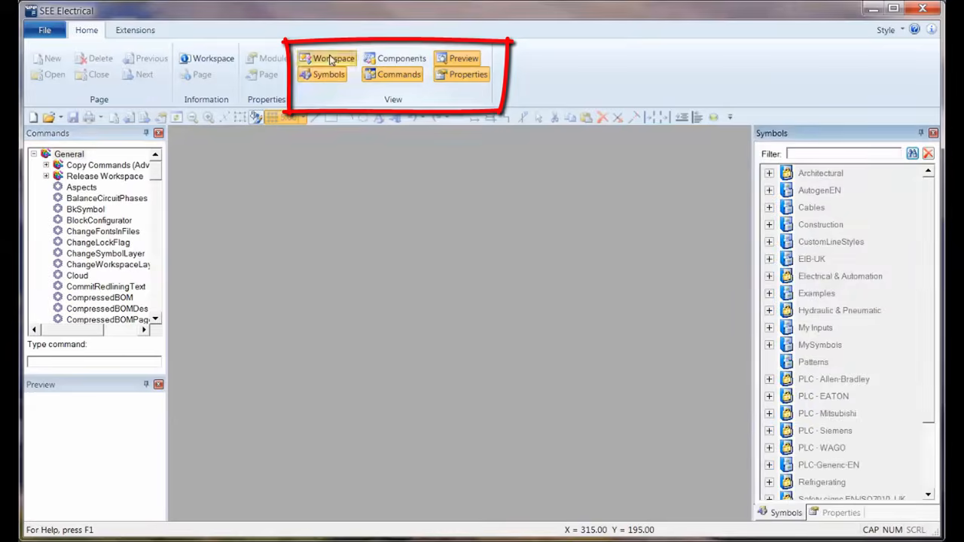
click(328, 59)
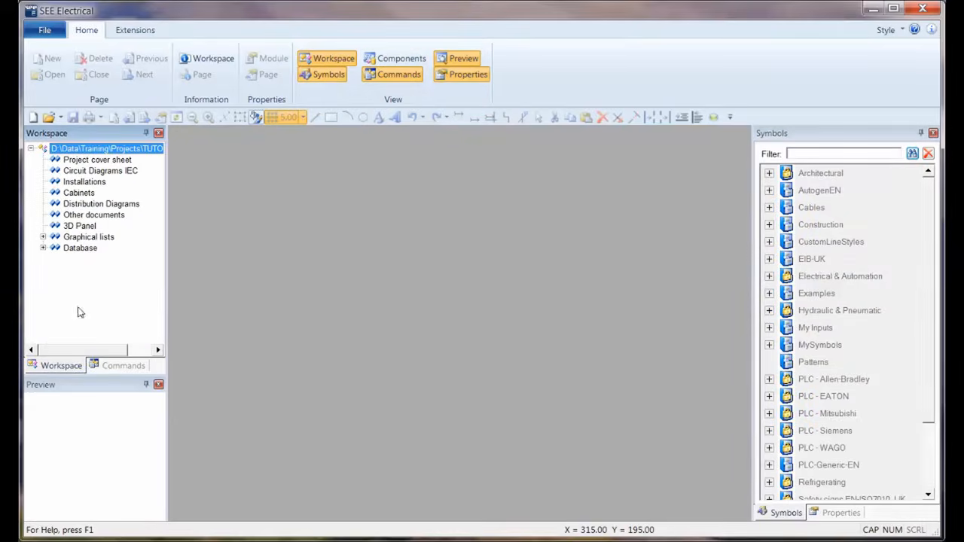
mouse_move(60, 366)
mouse_down()
mouse_move(322, 343)
mouse_move(553, 213)
mouse_move(596, 209)
mouse_move(270, 229)
mouse_move(94, 265)
mouse_move(93, 234)
mouse_move(79, 251)
mouse_move(97, 255)
mouse_up()
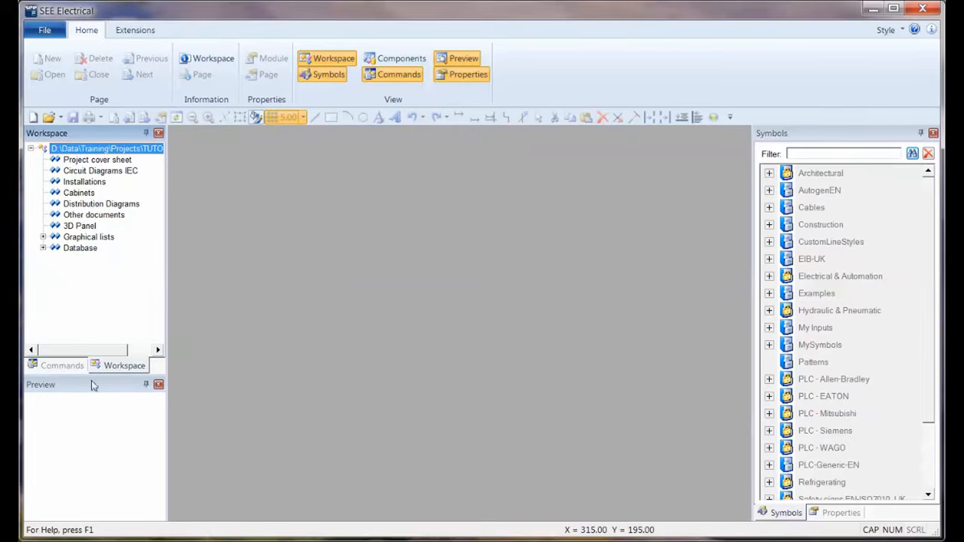
drag(121, 369, 57, 366)
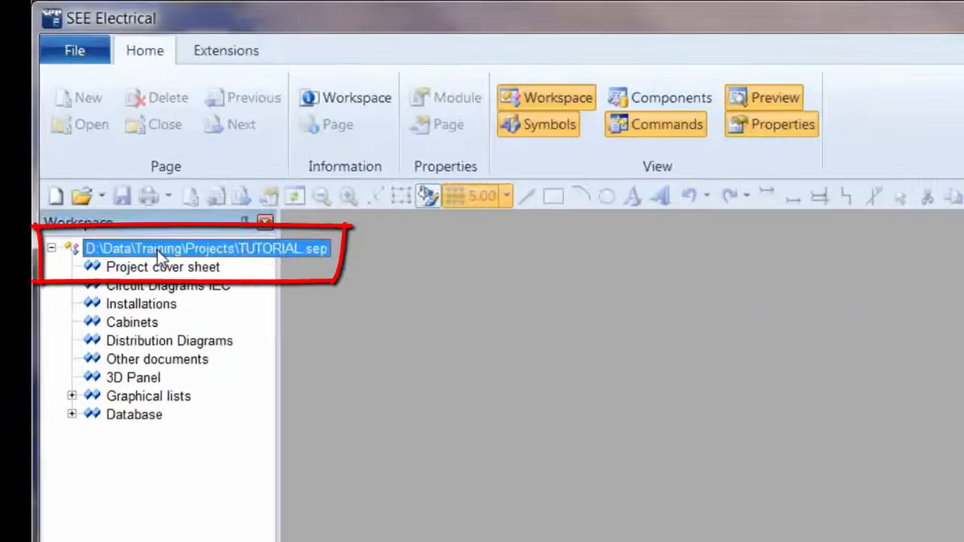
In the workspace information, set Workspace Description-line 01 to EXAMPLE PROJECT and line 02 to TUTORIAL IEC.
right_click(158, 251)
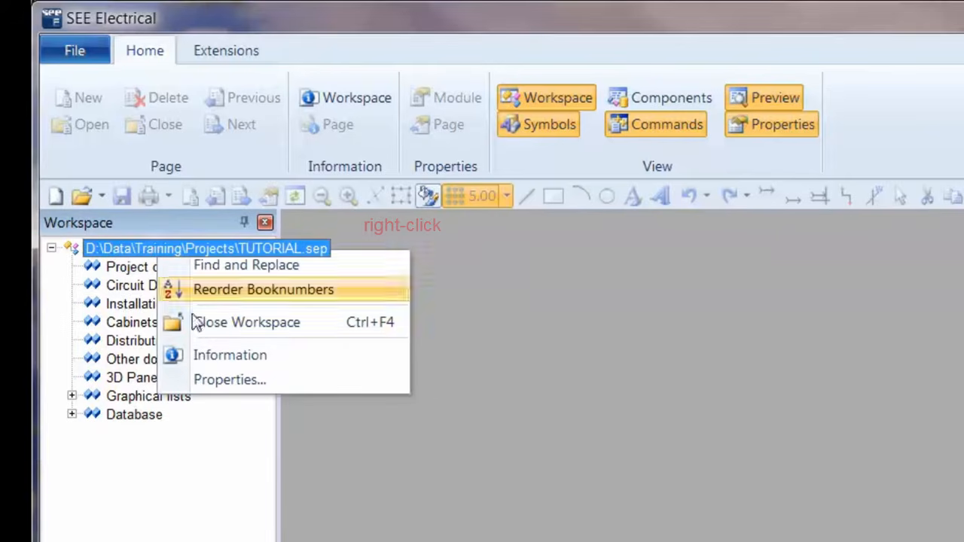
click(238, 358)
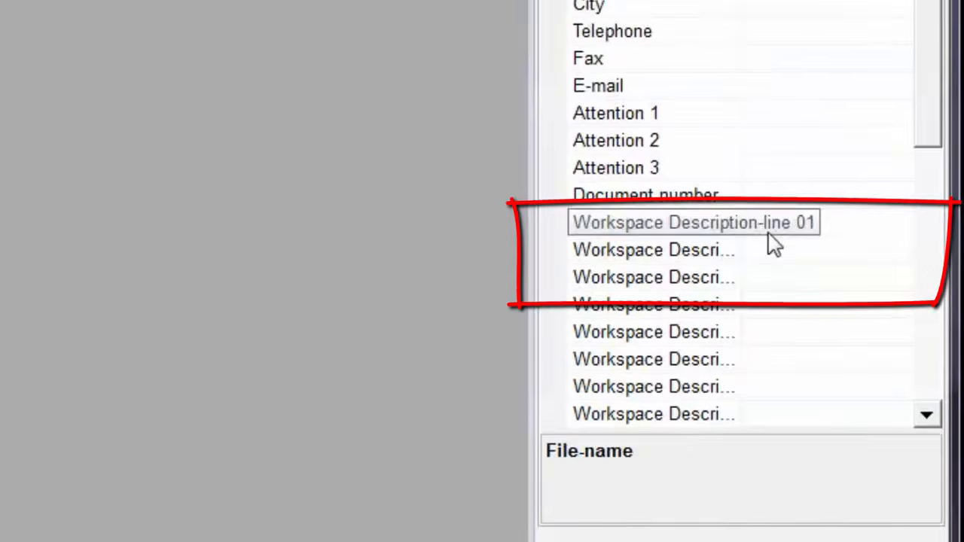
click(780, 223)
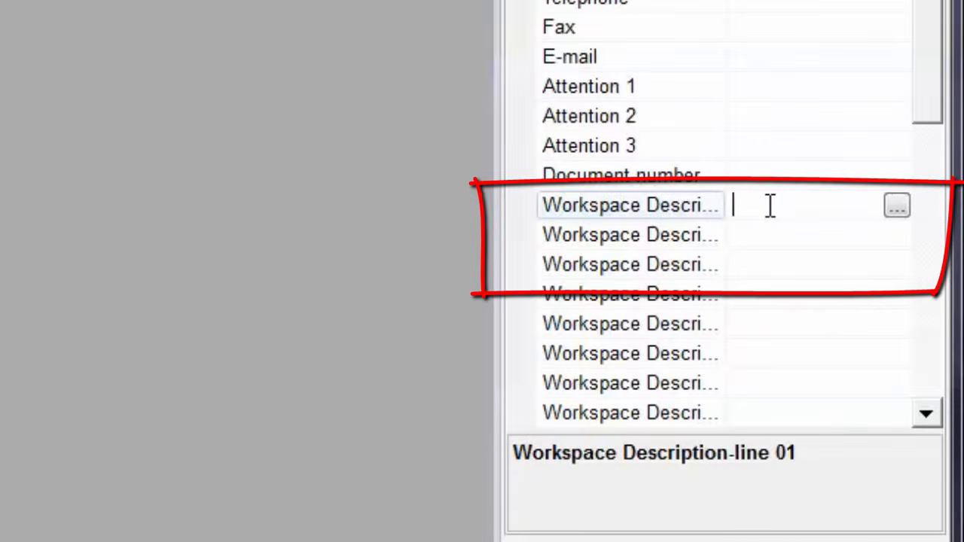
text(EXAMPLE PROJECT)
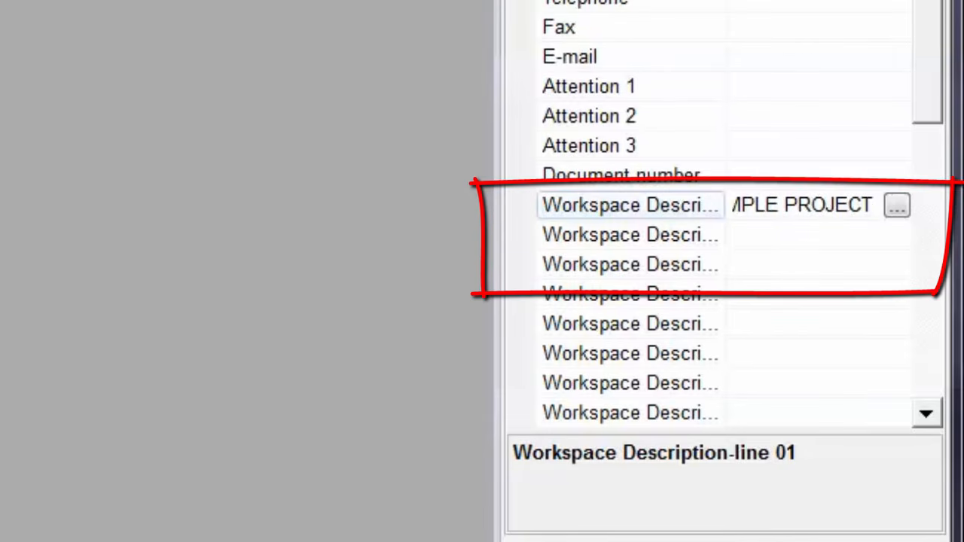
click(778, 239)
text(TUTORIAL)
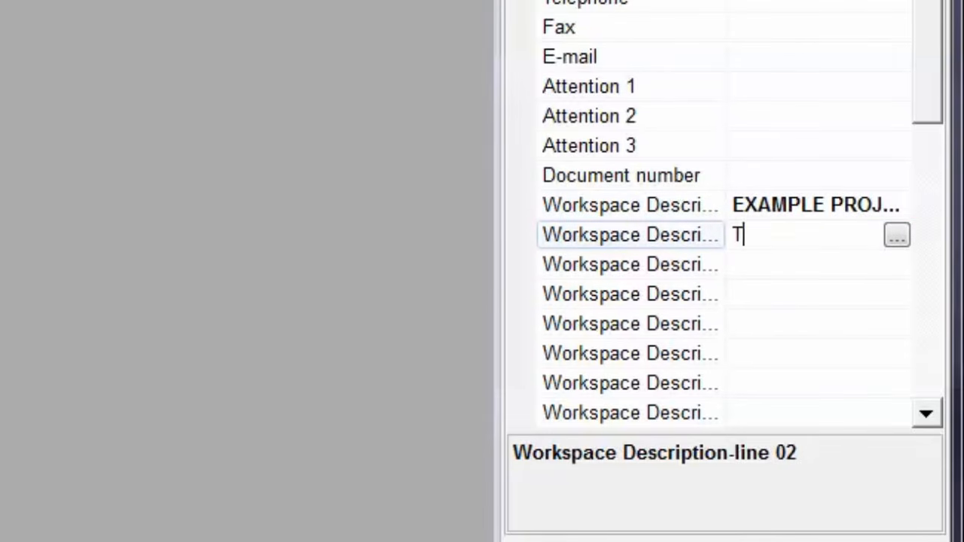
text( IEC)
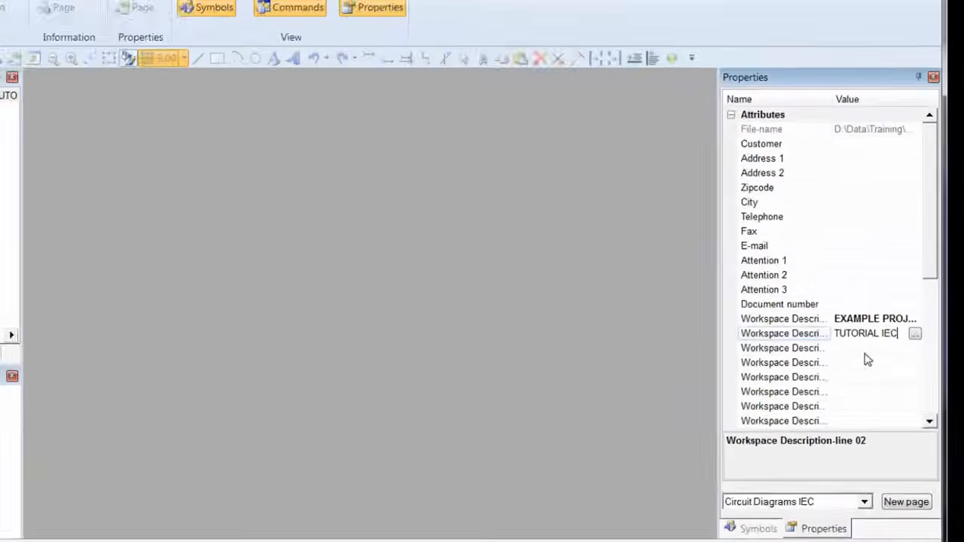
click(815, 303)
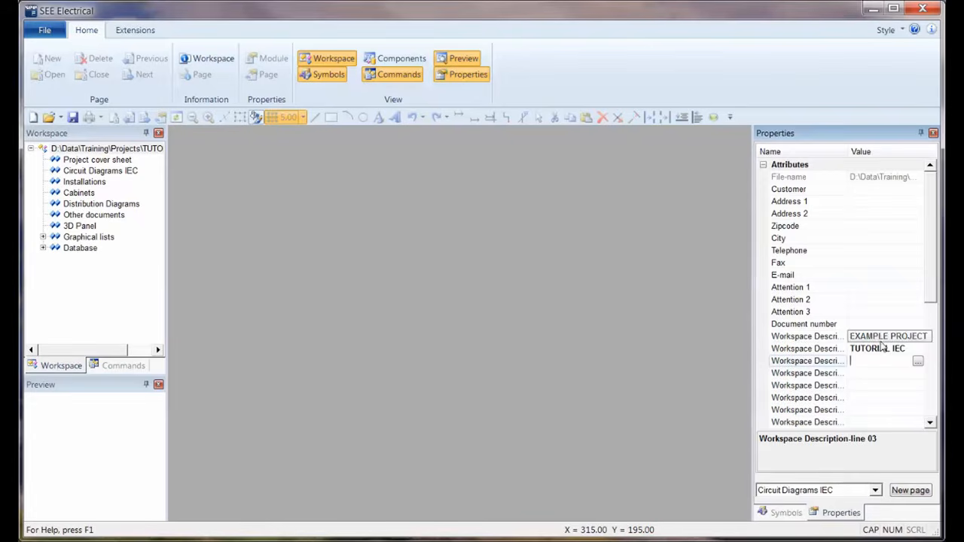
click(130, 150)
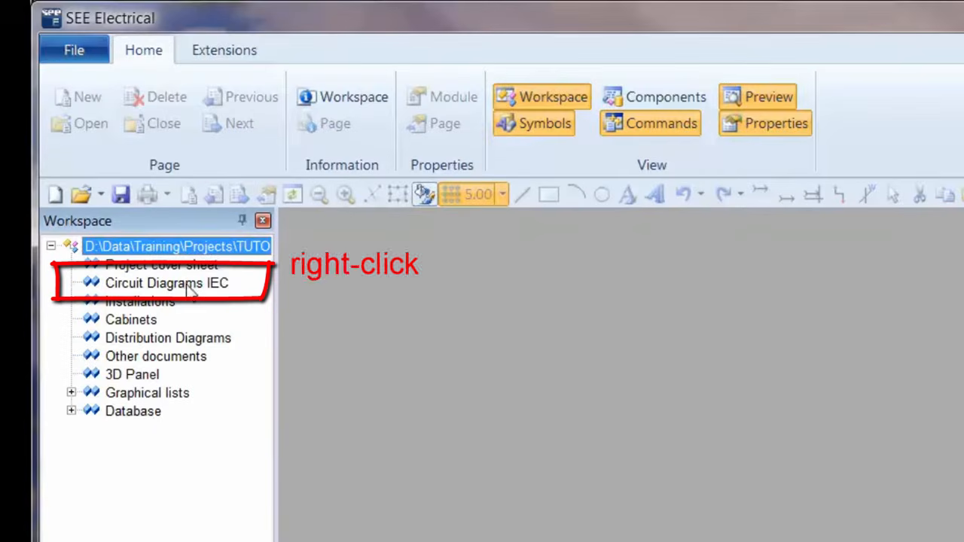
Add a new page numbered 1 under Circuit Diagrams IEC with Page Description-line 01 set to INCOMING SUPPLY & MOTORS.
right_click(181, 291)
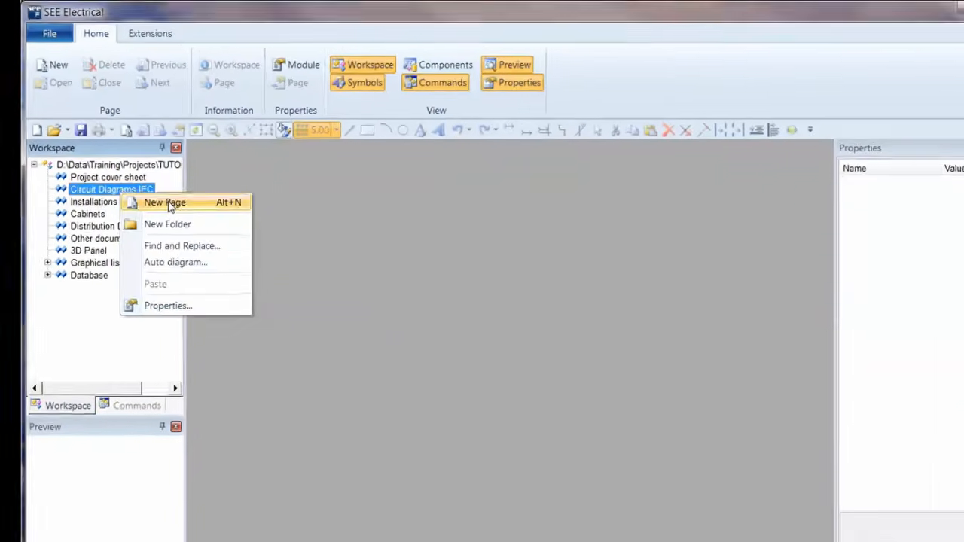
click(252, 302)
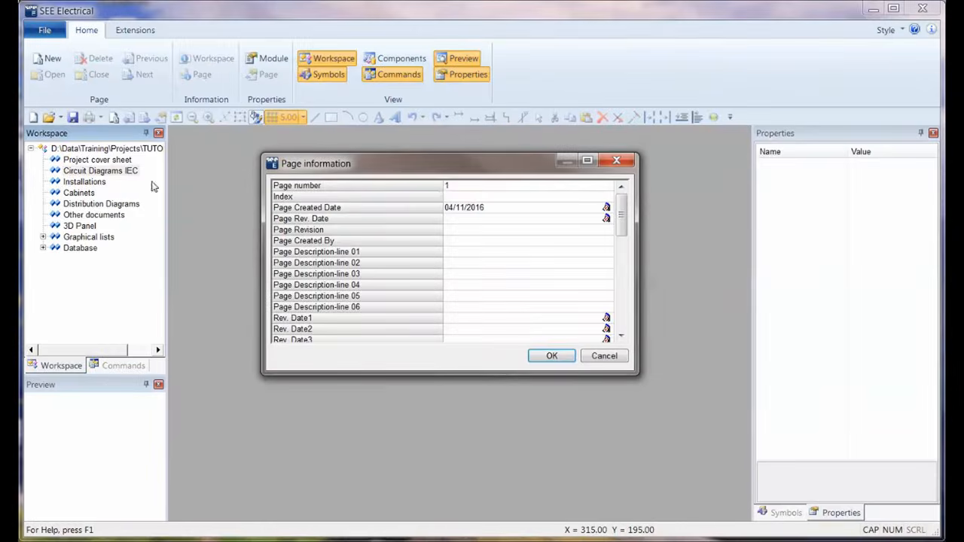
click(446, 185)
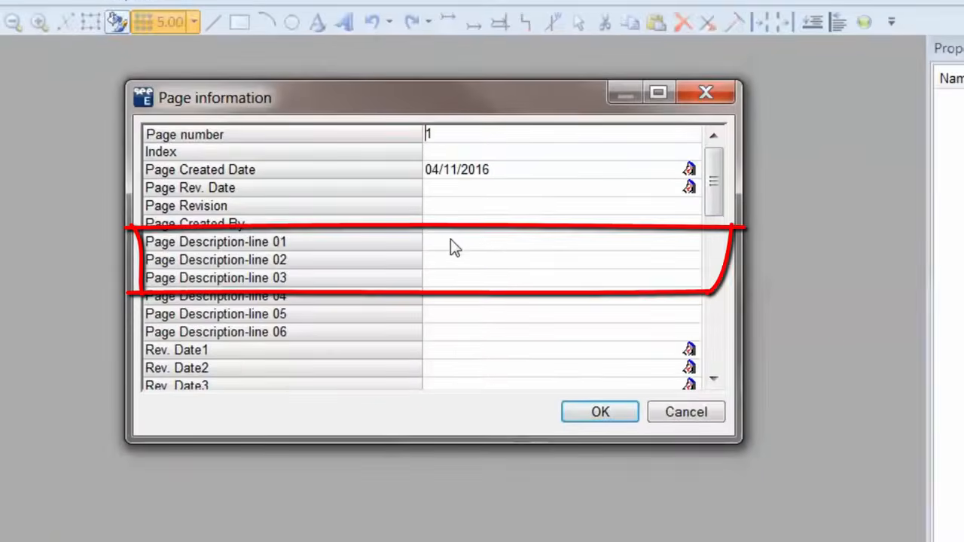
click(460, 253)
text(INCOM)
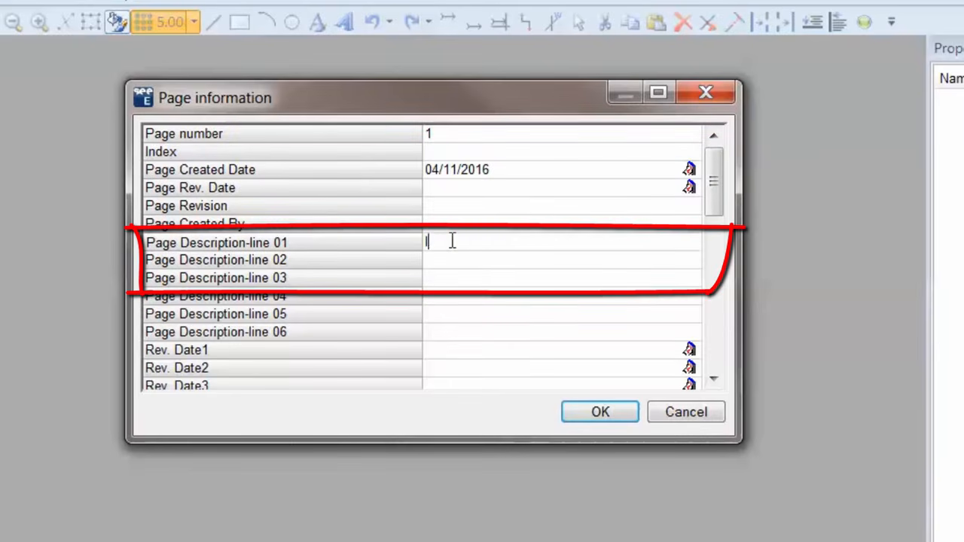
text(ING SUP)
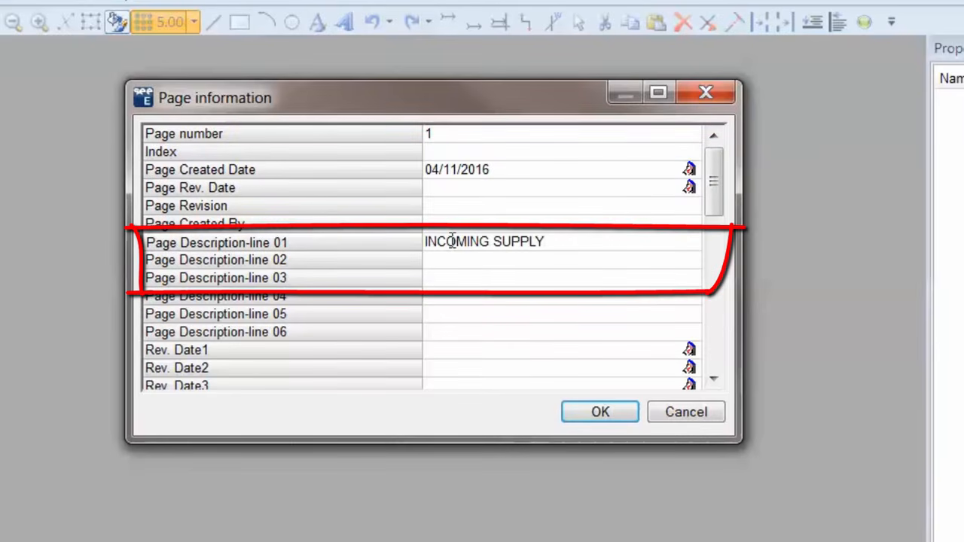
text(PLY & MOTORS)
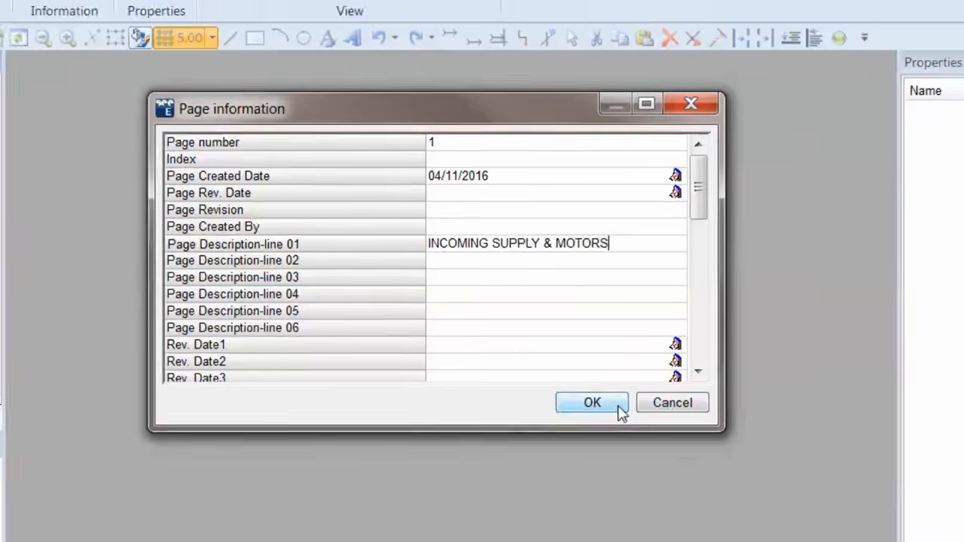
click(618, 407)
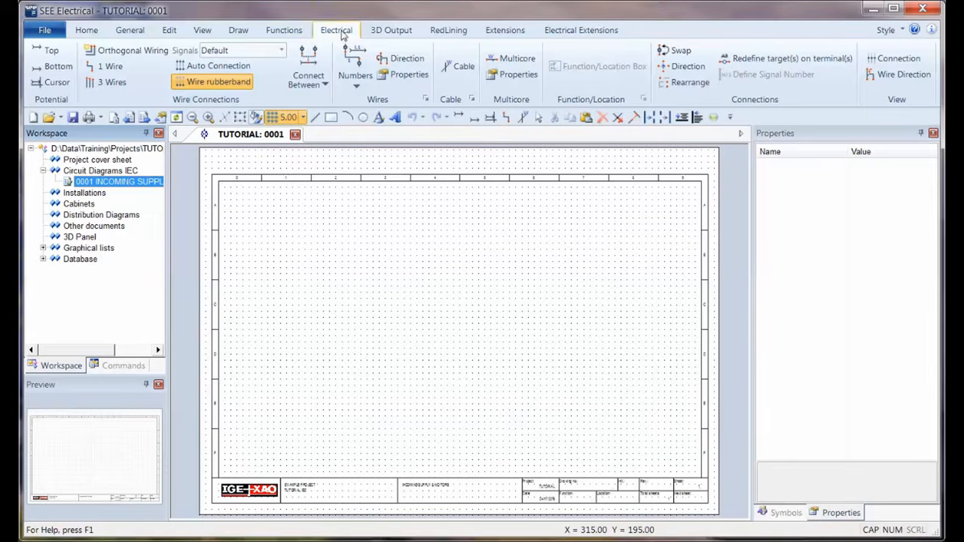
Insert two top potential lines across the circuit diagram page and name them L1 and L2.
click(42, 51)
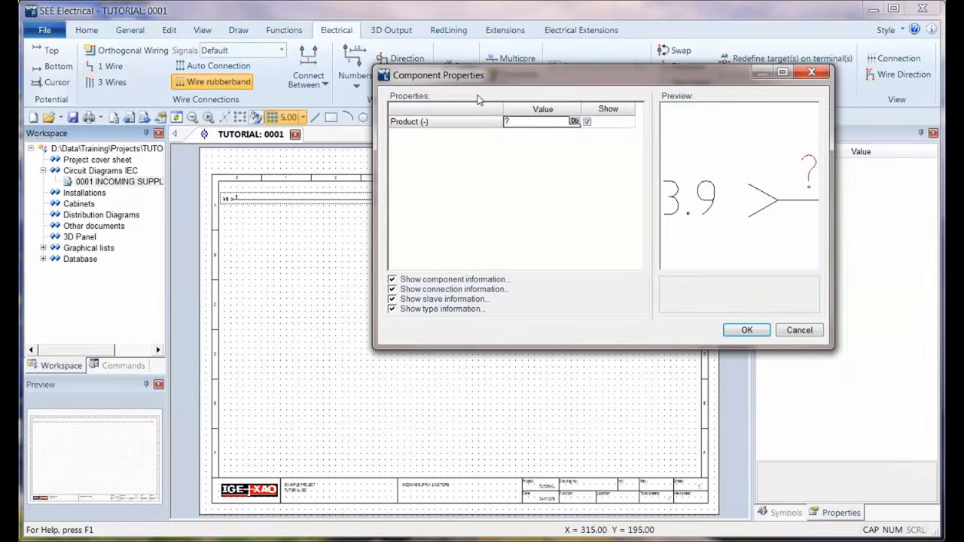
text(L1)
key(Return)
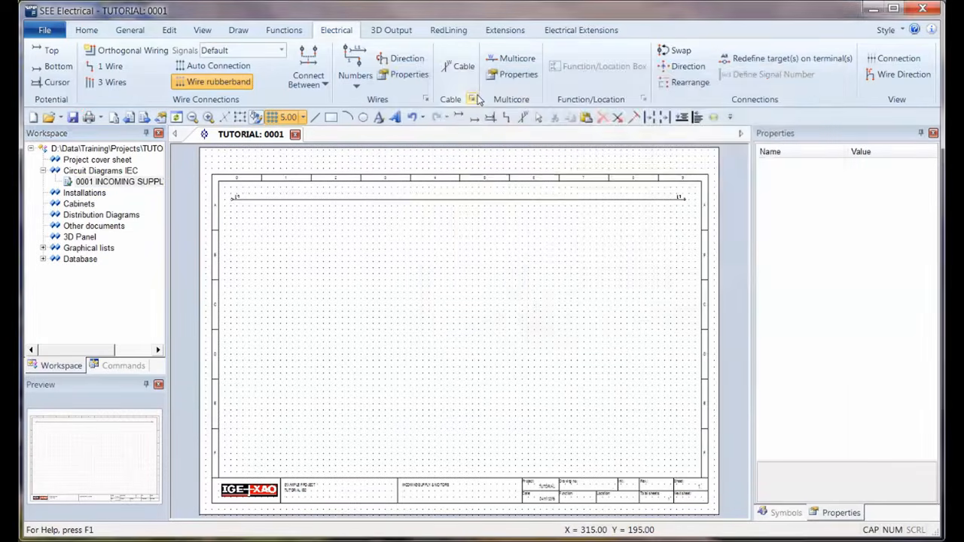
click(51, 51)
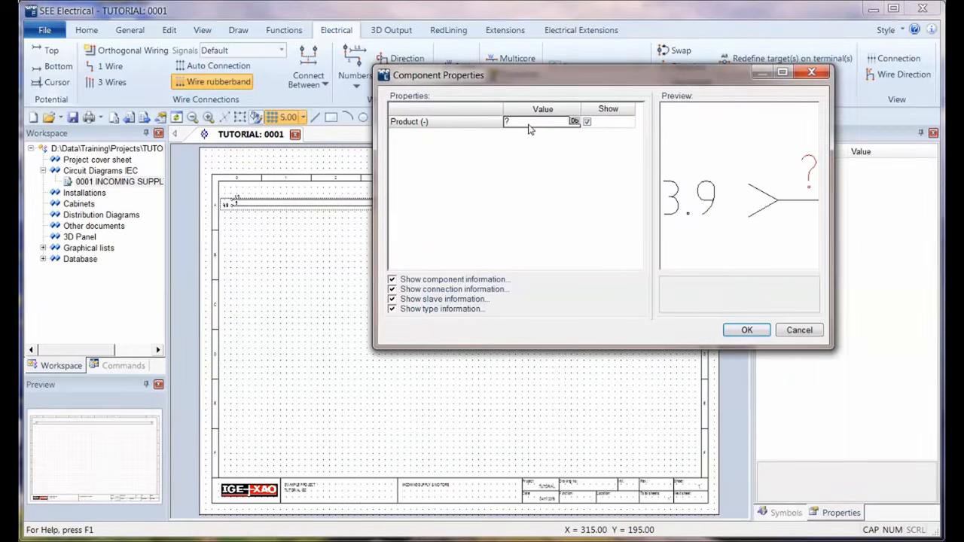
click(530, 125)
text(L2)
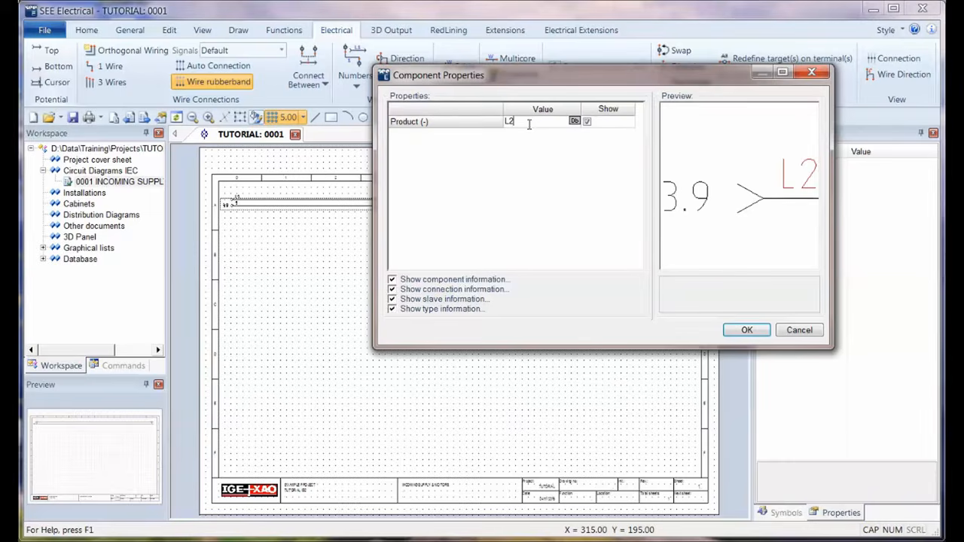
click(746, 331)
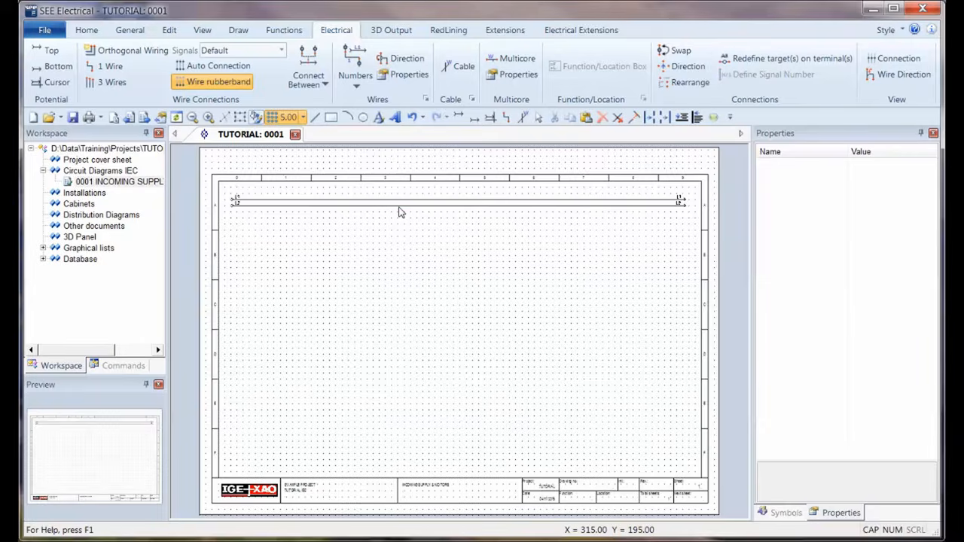
Copy the L2 potential line to just below itself and name the copy L3.
ctrl+drag(400, 212, 400, 214)
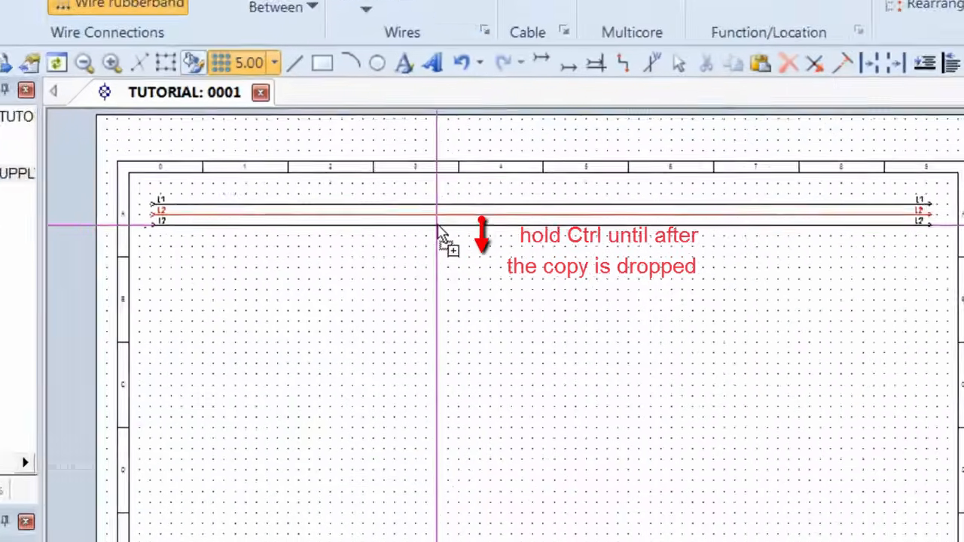
ctrl+drag(462, 233, 460, 233)
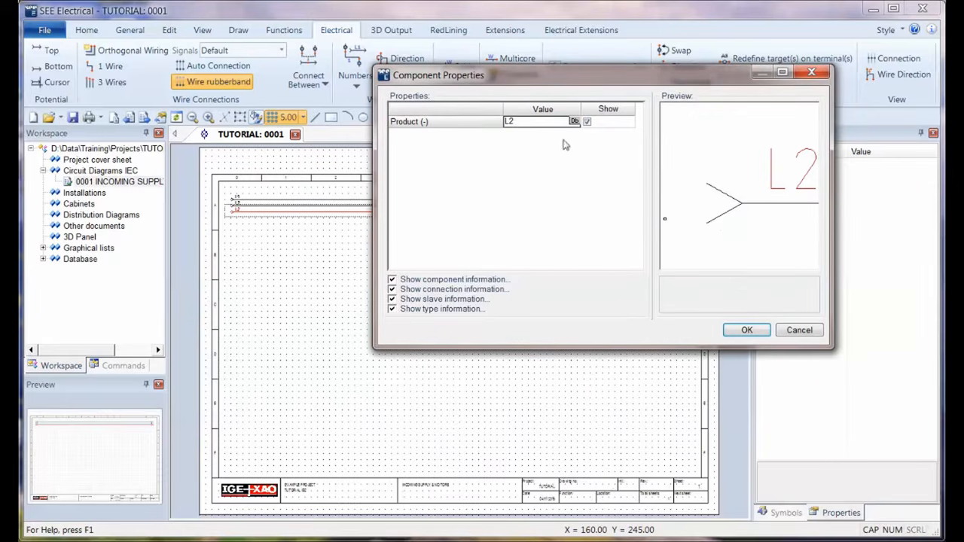
text(L3)
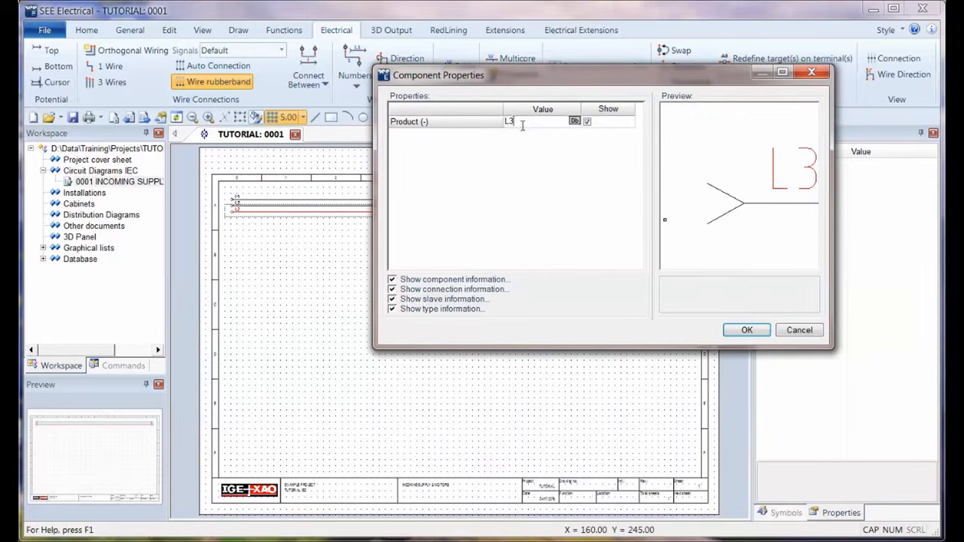
click(748, 330)
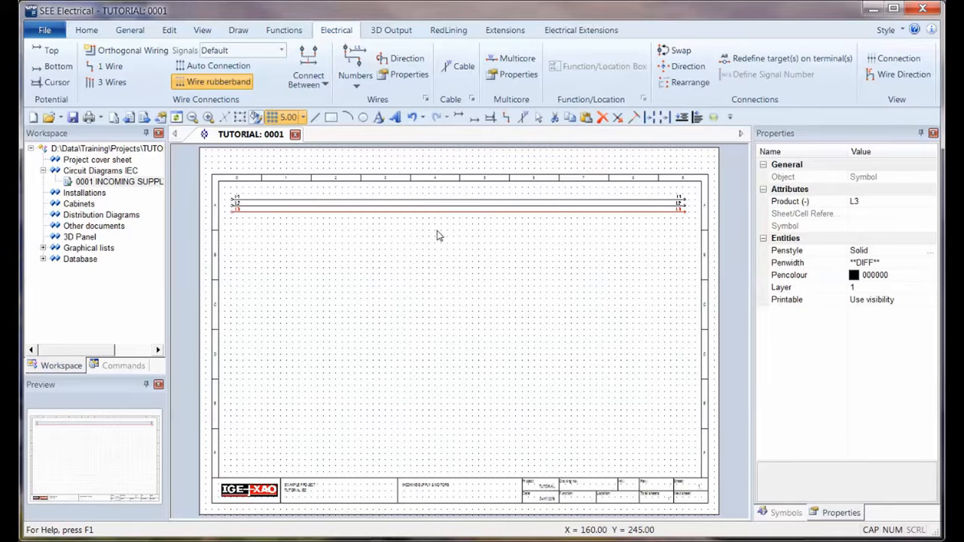
Insert another top potential line just below L3 and name it N.
click(52, 51)
text(N)
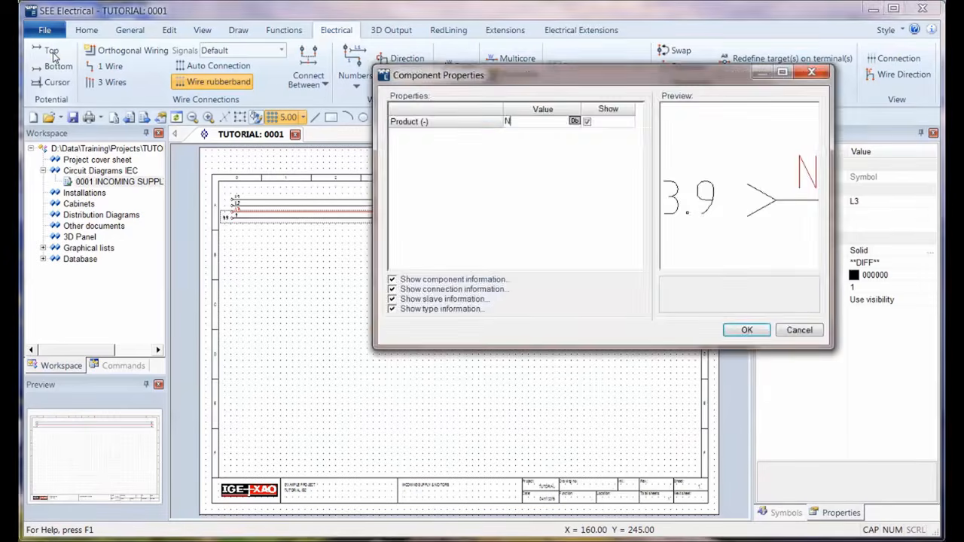
key(Return)
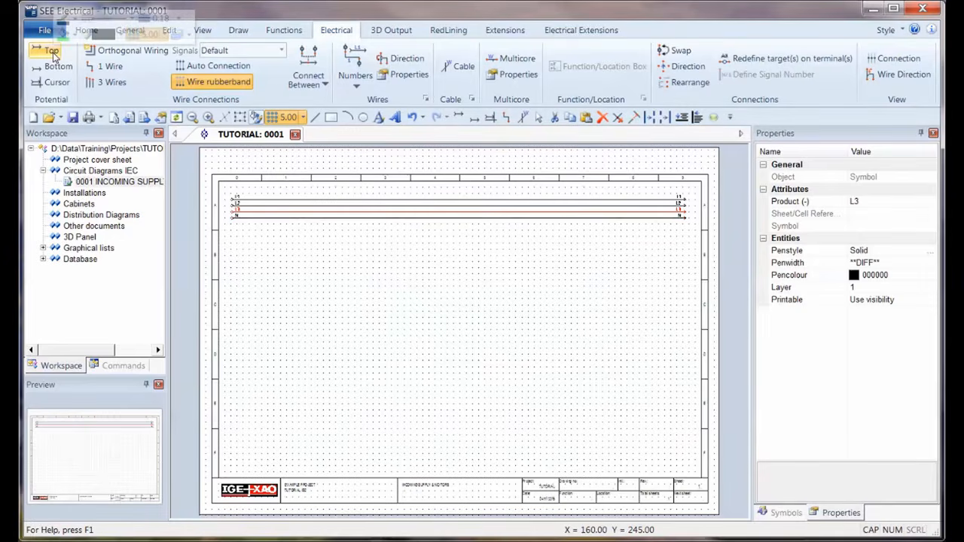
Draw three parallel vertical wires from potential lines L1, L2 and L3 in column 0 down to about Y 70.
click(113, 84)
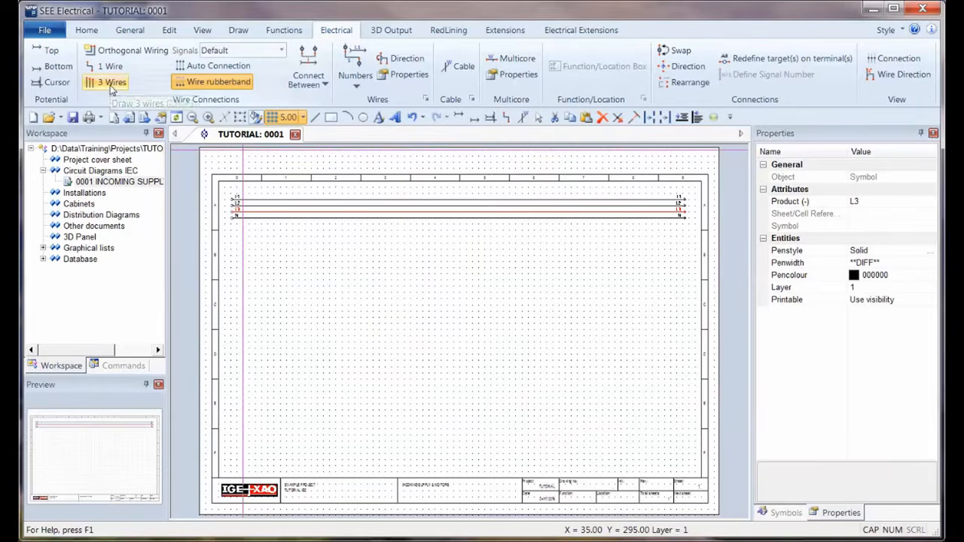
click(268, 201)
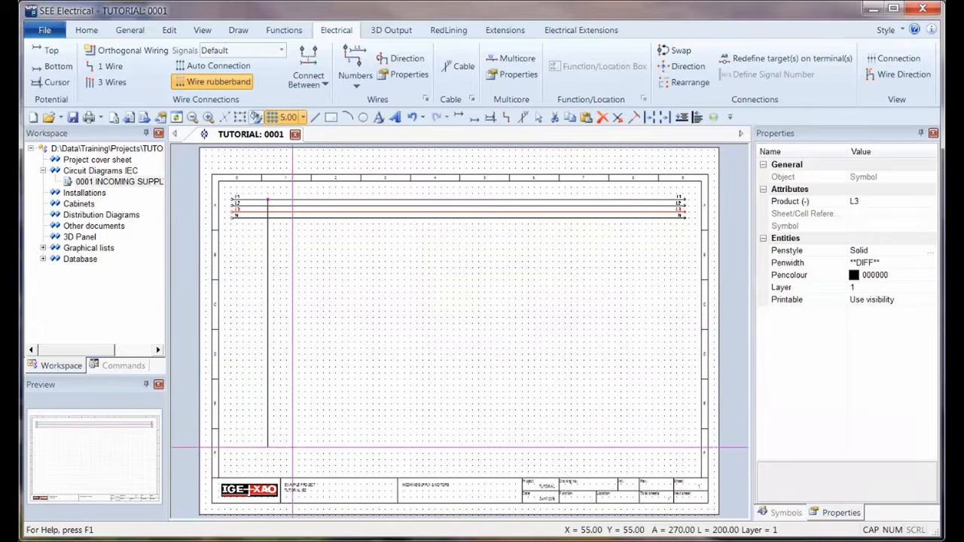
click(293, 429)
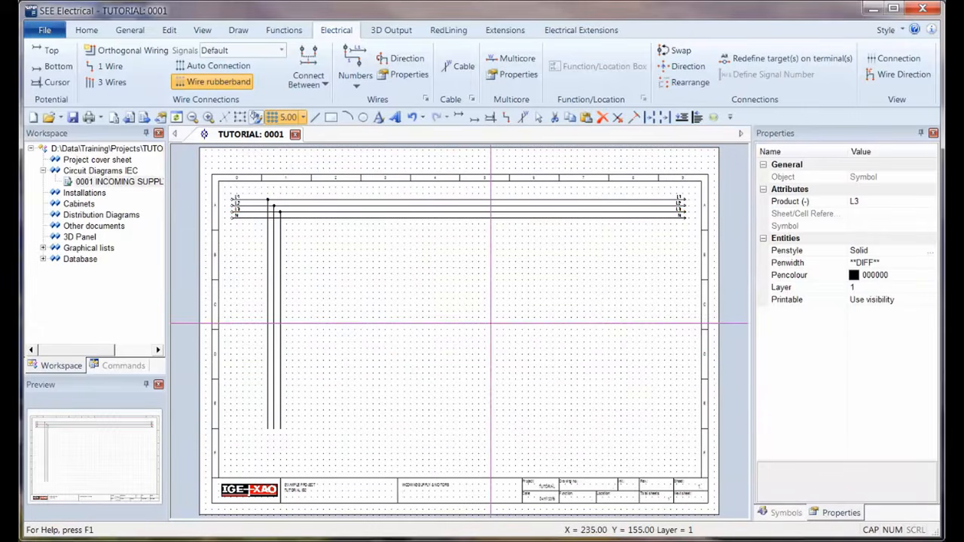
key(Escape)
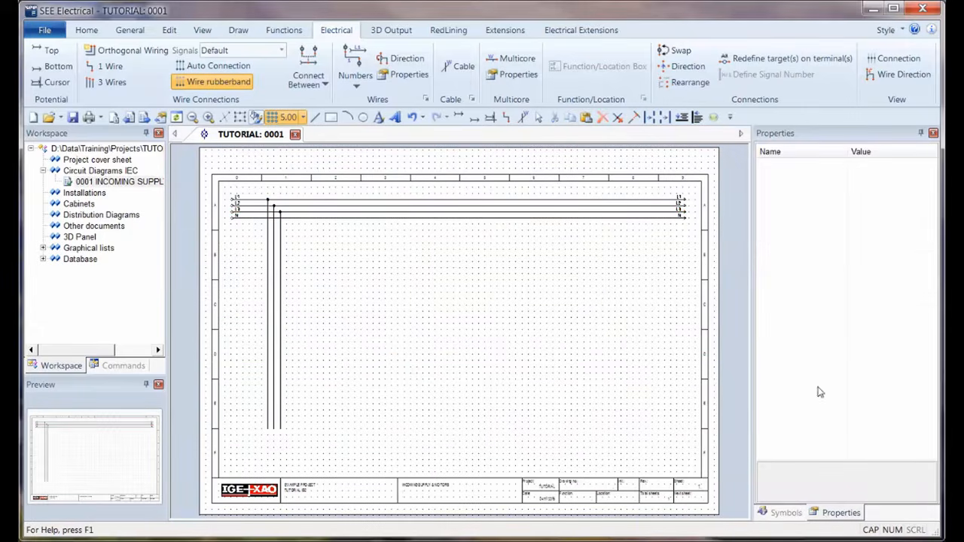
Pick the 5-terminal incoming power symbol from the Terminals folder of the Electrical & Automation symbol library.
click(785, 513)
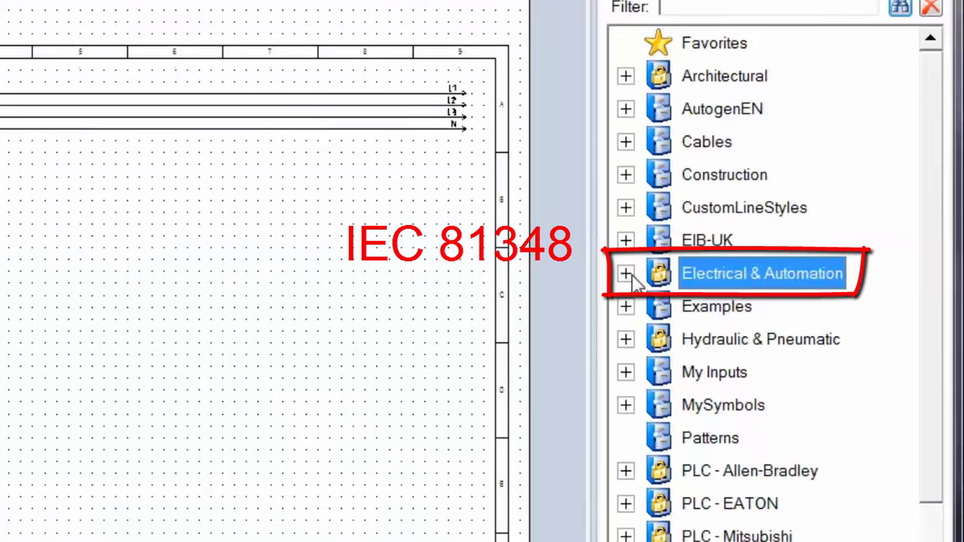
click(626, 274)
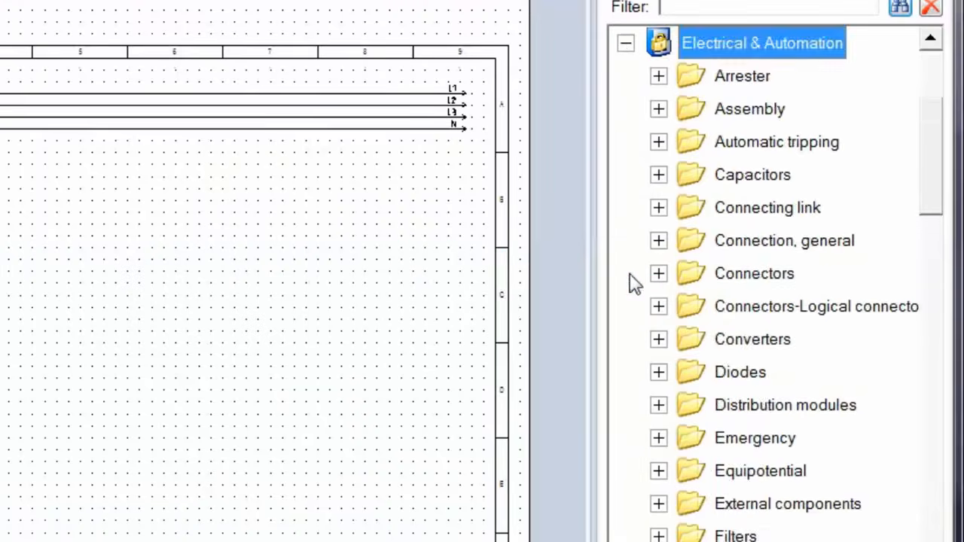
drag(936, 190, 935, 295)
click(658, 209)
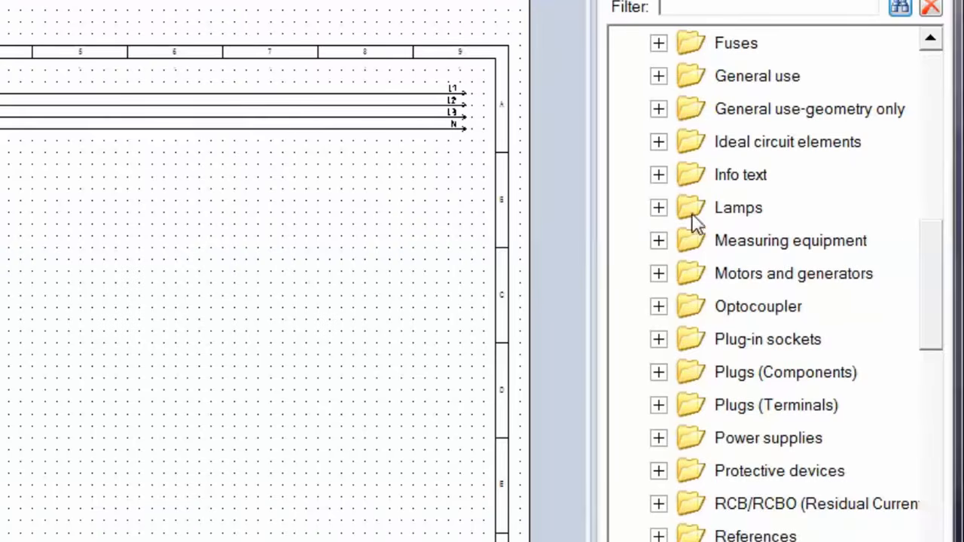
drag(938, 351, 941, 432)
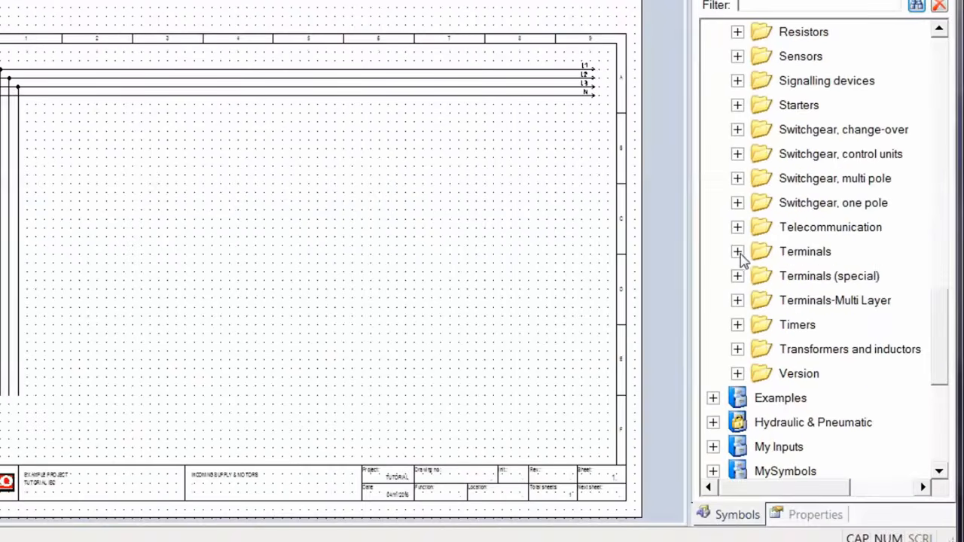
click(738, 252)
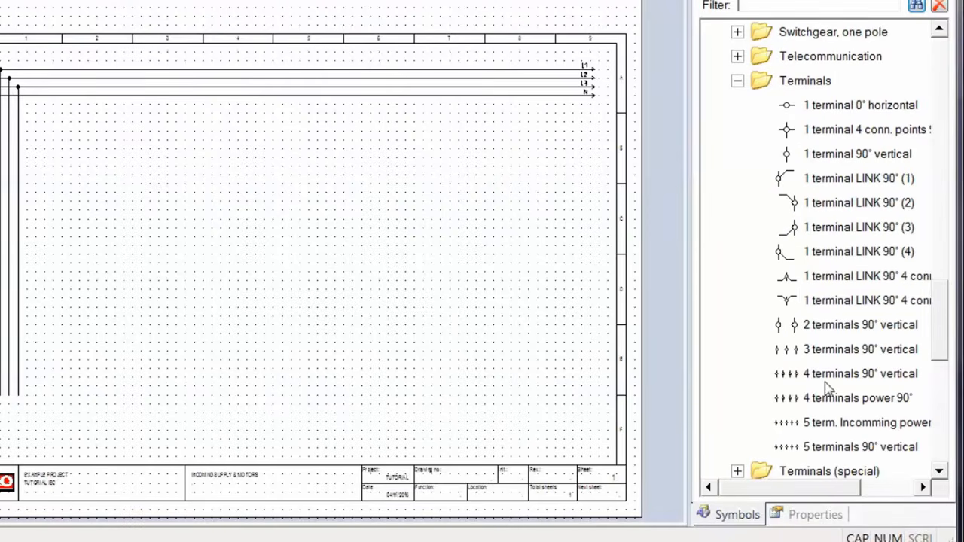
click(861, 423)
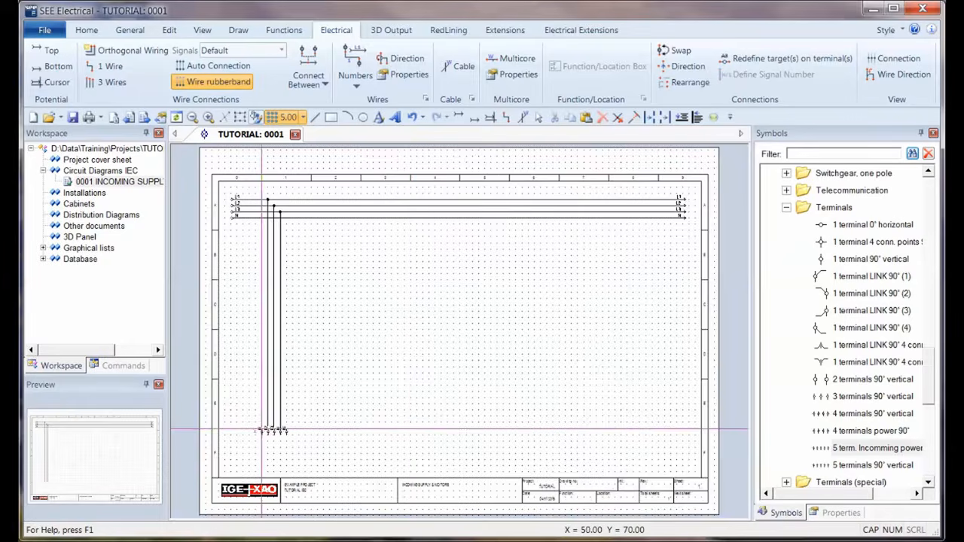
Place the five terminals with L1, L2 and L3 on the lower ends of the three wires and set their Product to X1.
ctrl+scroll(262, 430, up, 3)
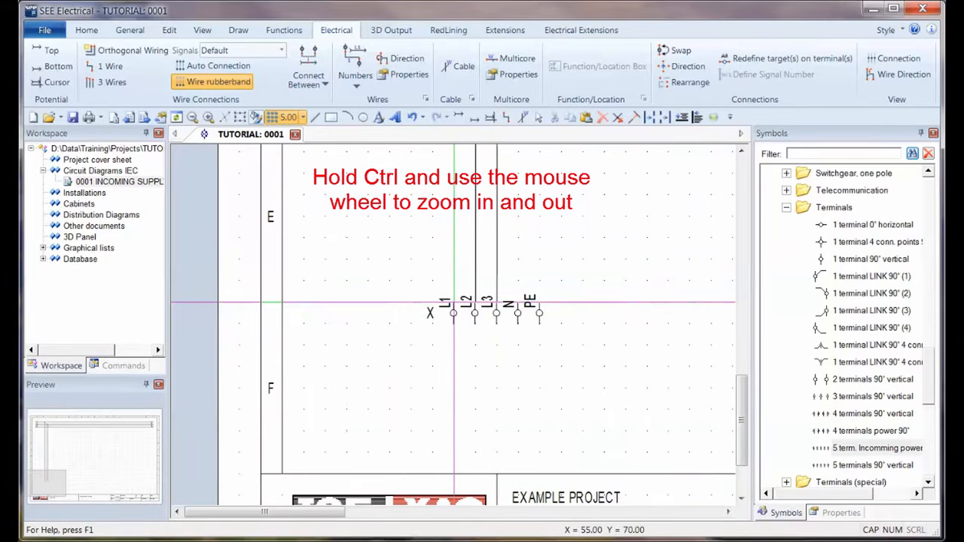
click(454, 303)
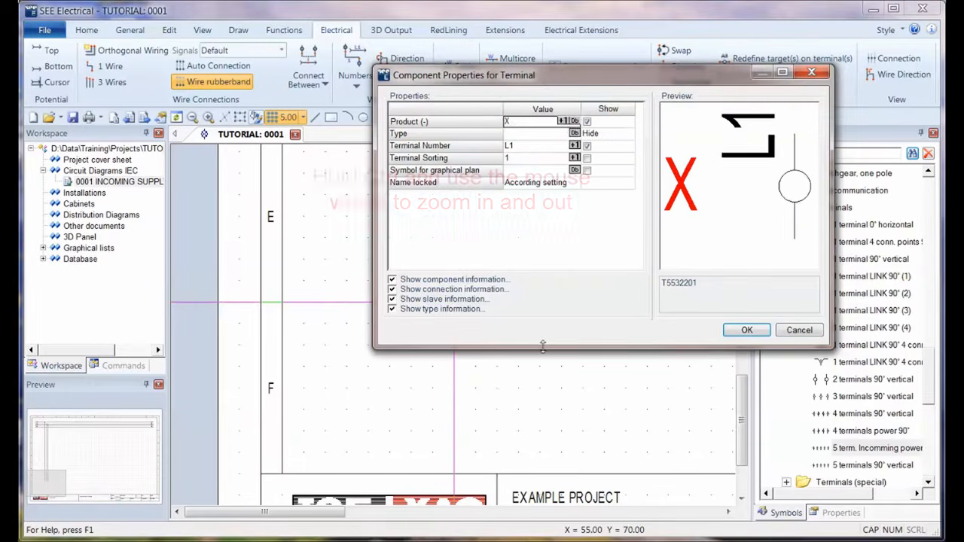
text(X1)
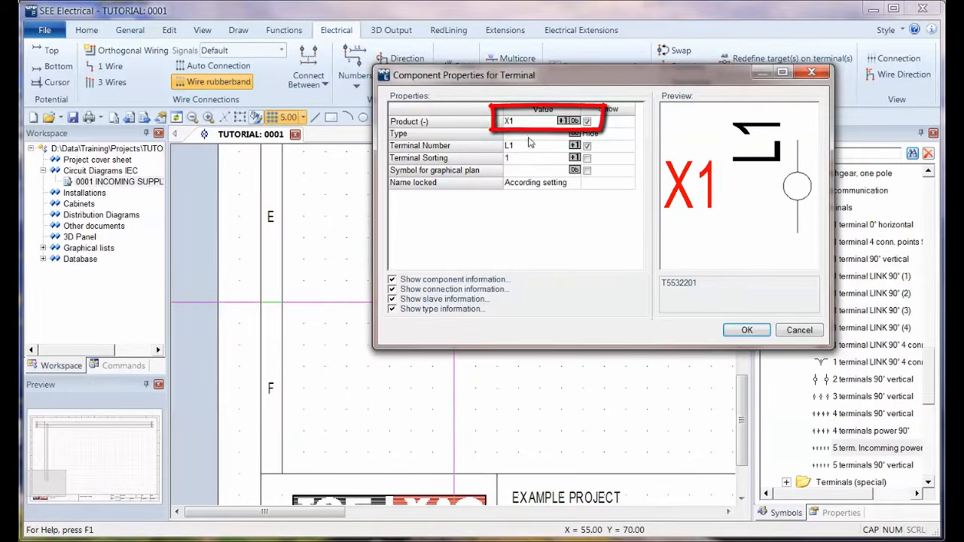
click(527, 136)
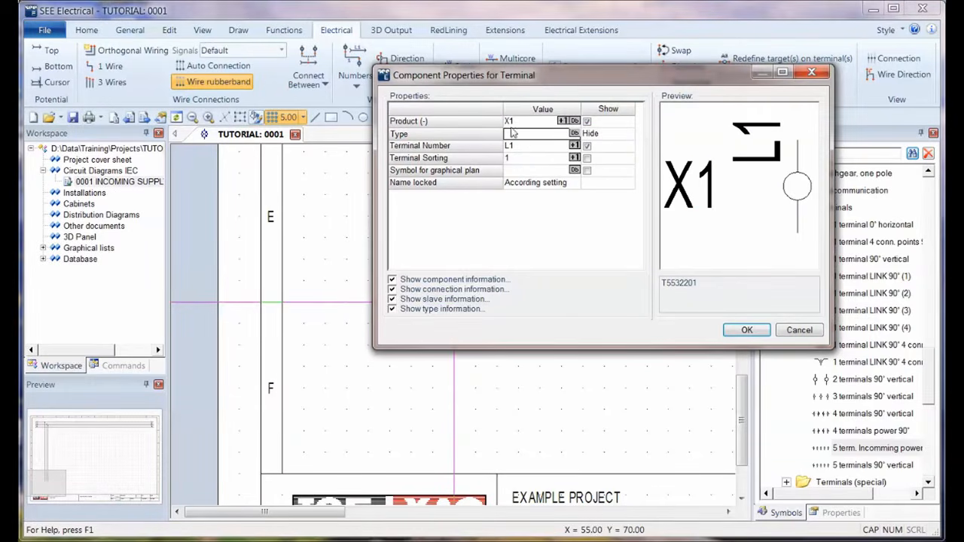
click(744, 330)
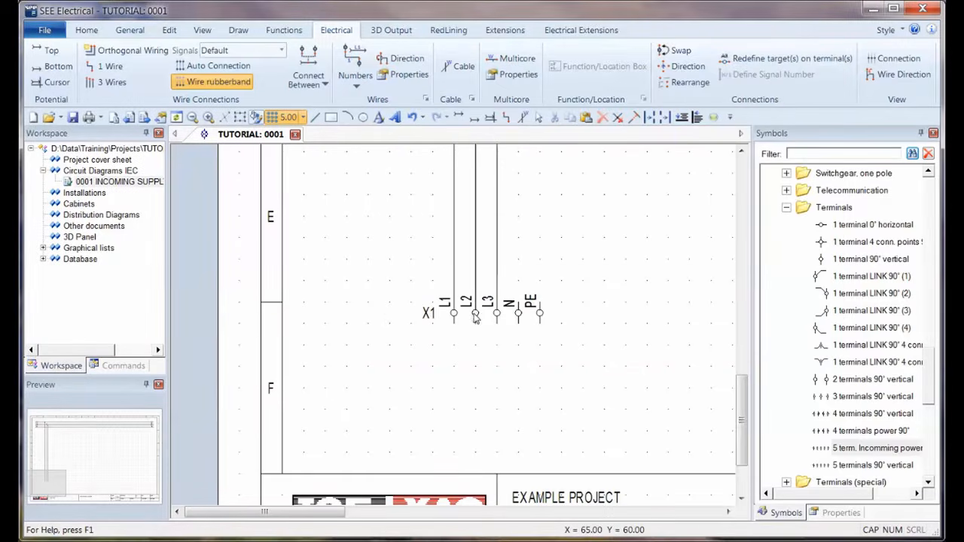
Check the Product name and its Show setting in the L2 terminal's component properties.
double_click(474, 314)
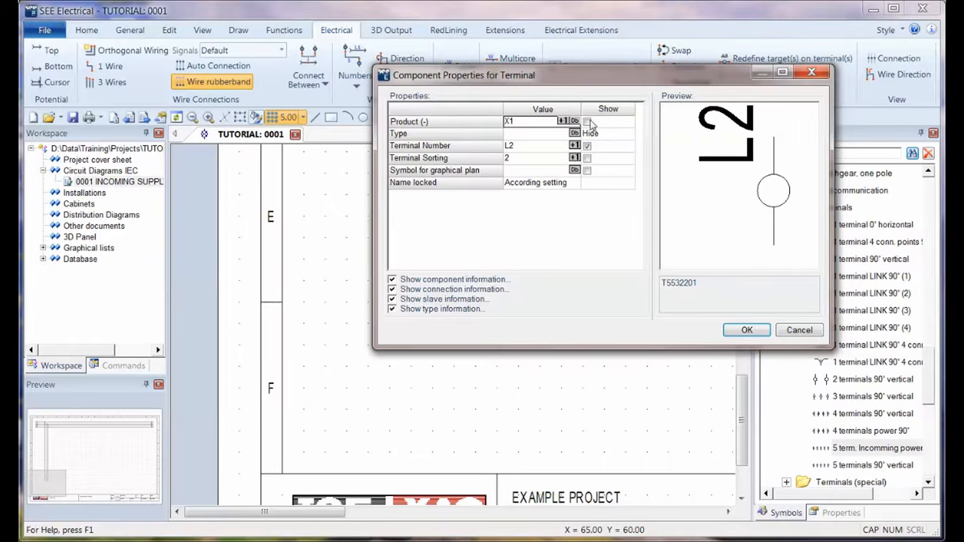
click(747, 330)
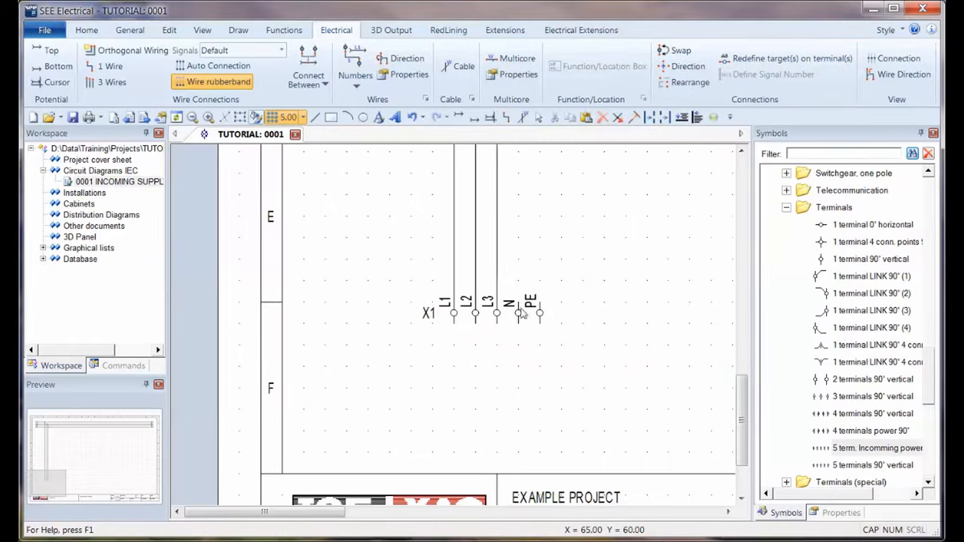
Draw a single vertical wire from the N potential line down to the N terminal of X1.
scroll(505, 344, down, 3)
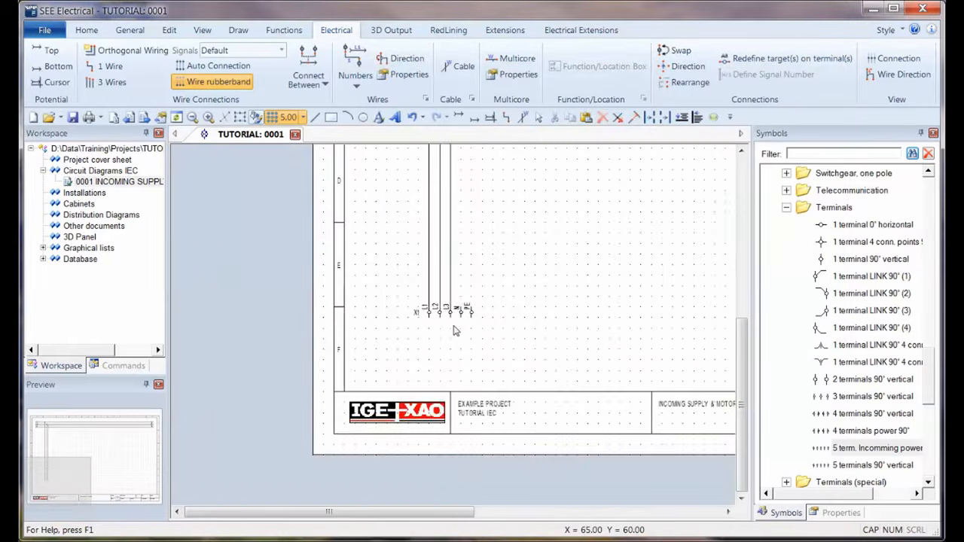
click(233, 80)
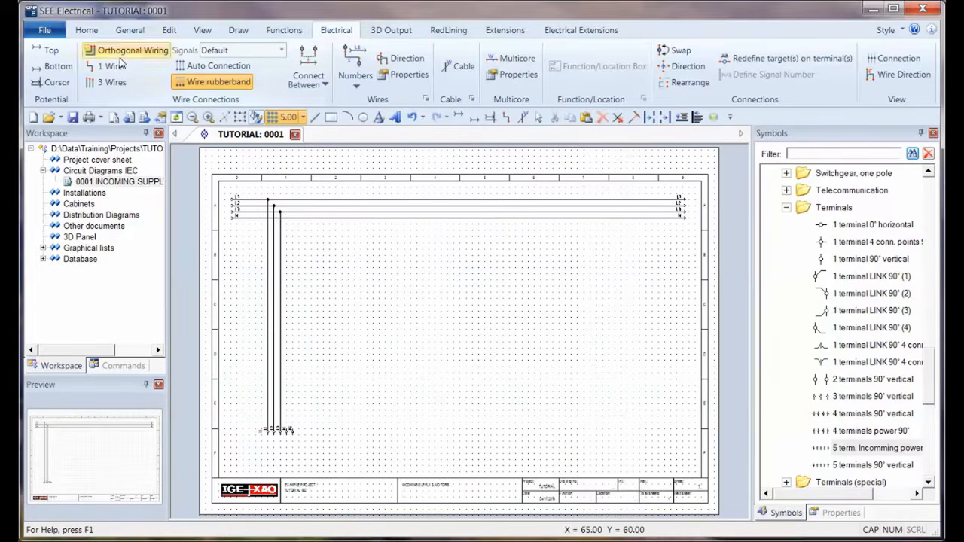
click(106, 67)
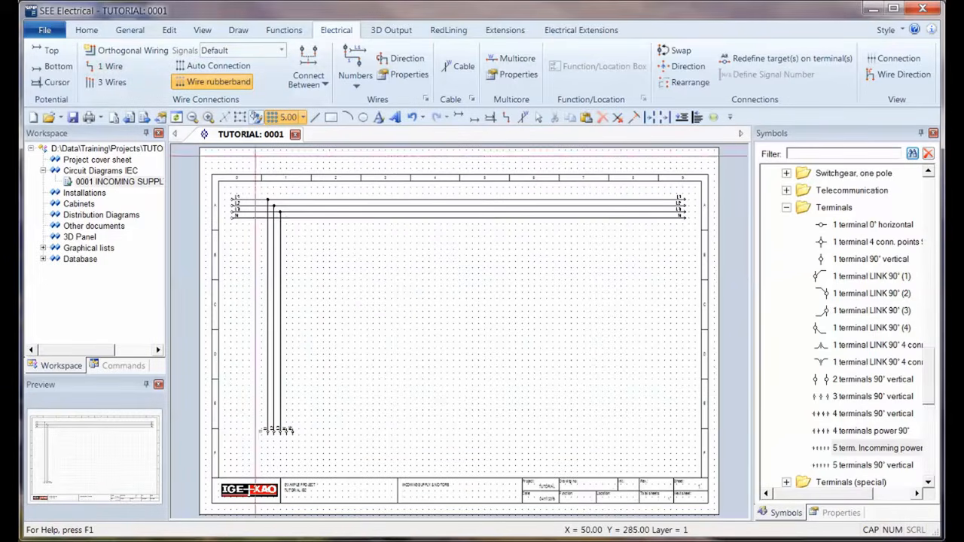
click(286, 218)
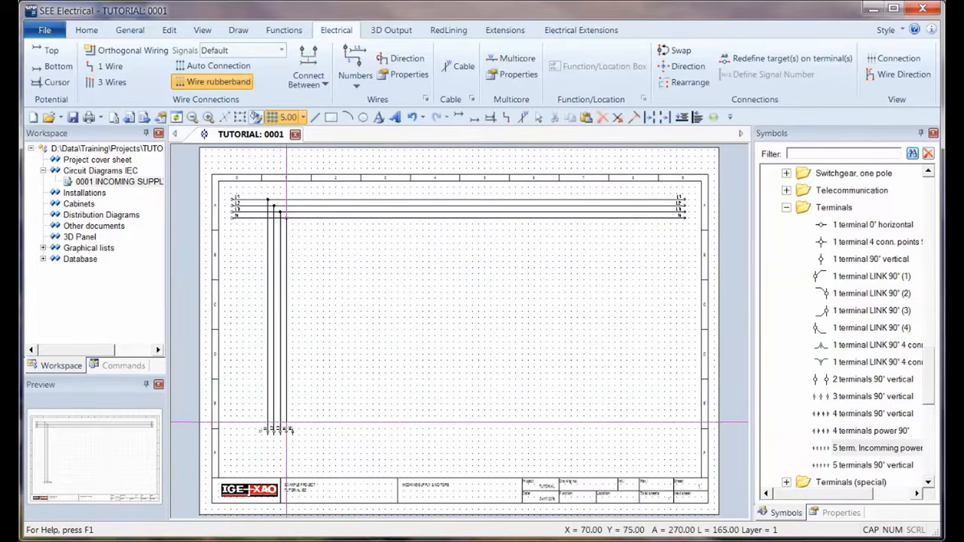
scroll(286, 422, up, 3)
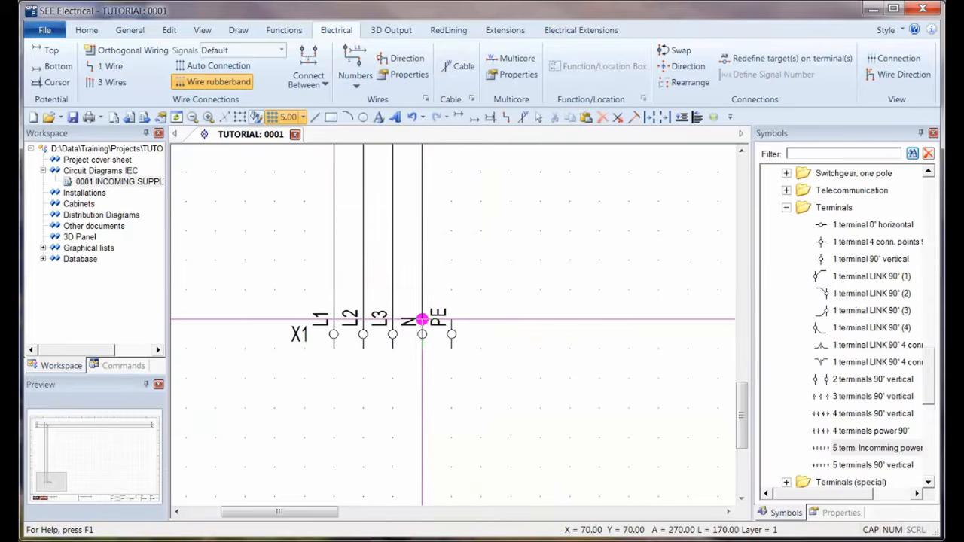
click(422, 319)
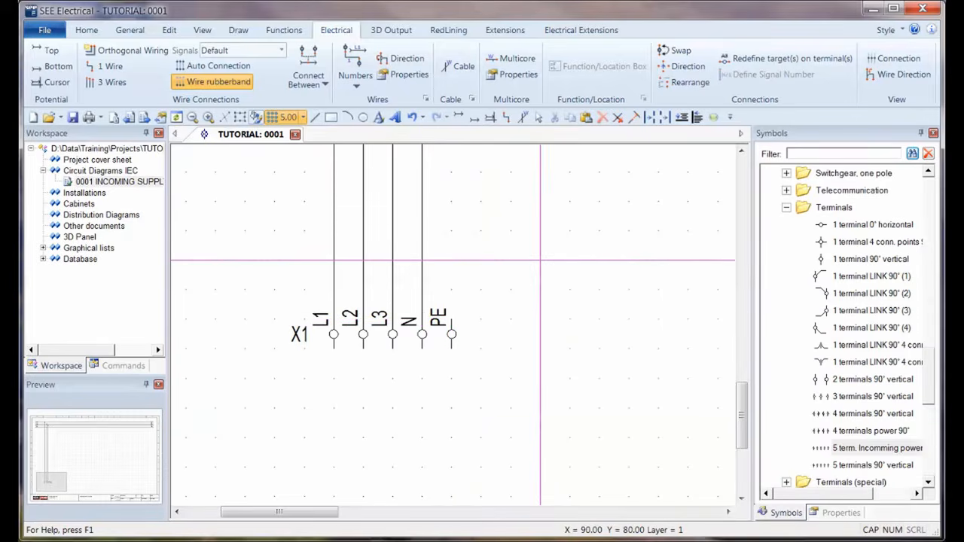
Find the 3-pole + LINK symbol in the Switchgear, multi pole folder and add it to Favorites.
scroll(511, 261, down, 3)
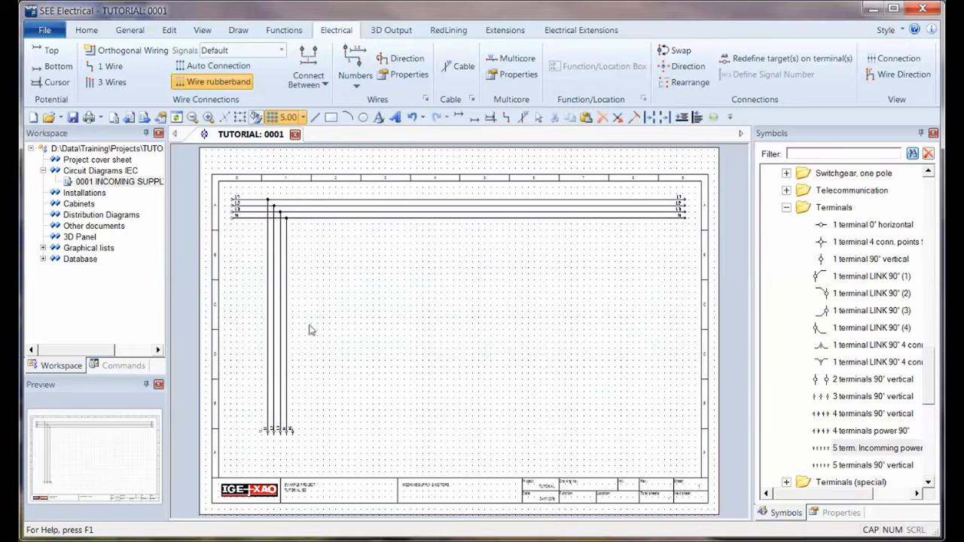
click(786, 207)
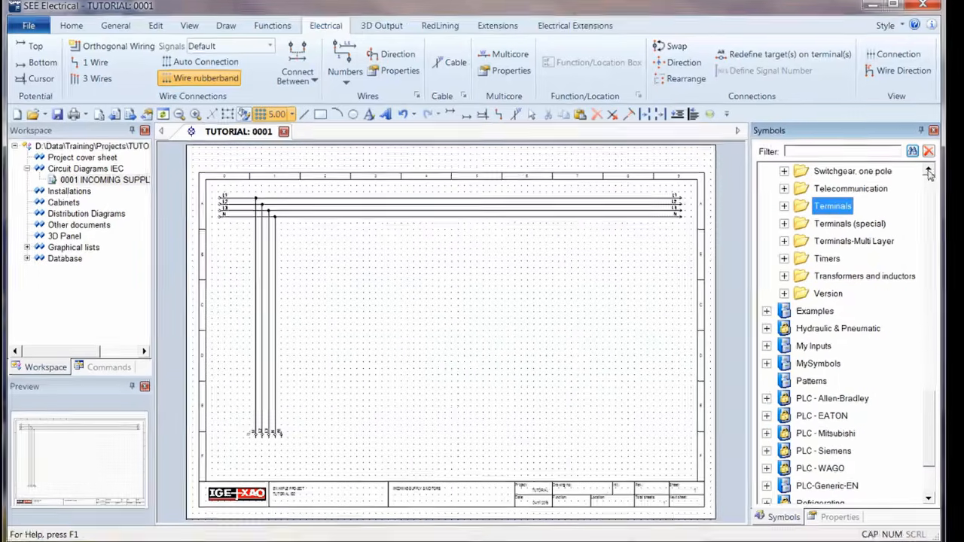
click(929, 172)
click(929, 172)
click(929, 172)
click(929, 171)
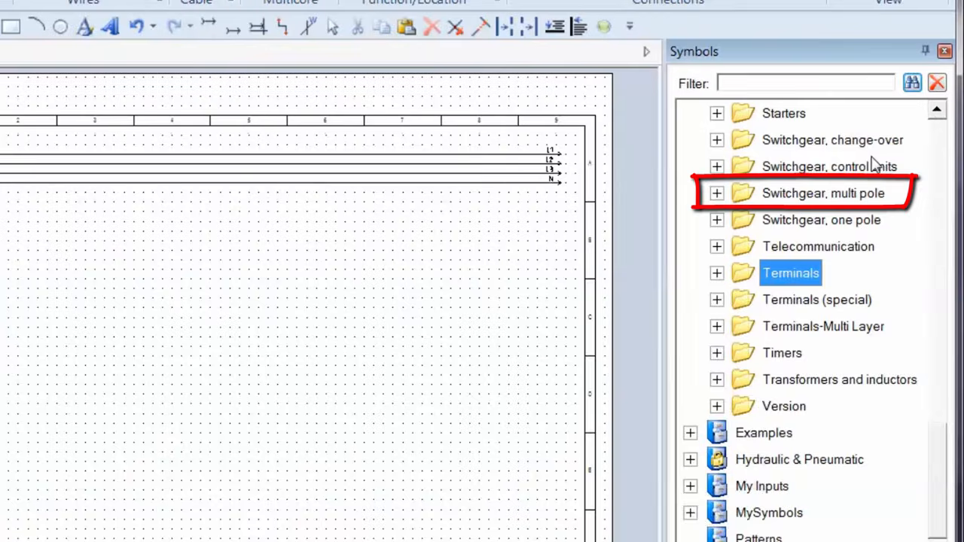
click(716, 194)
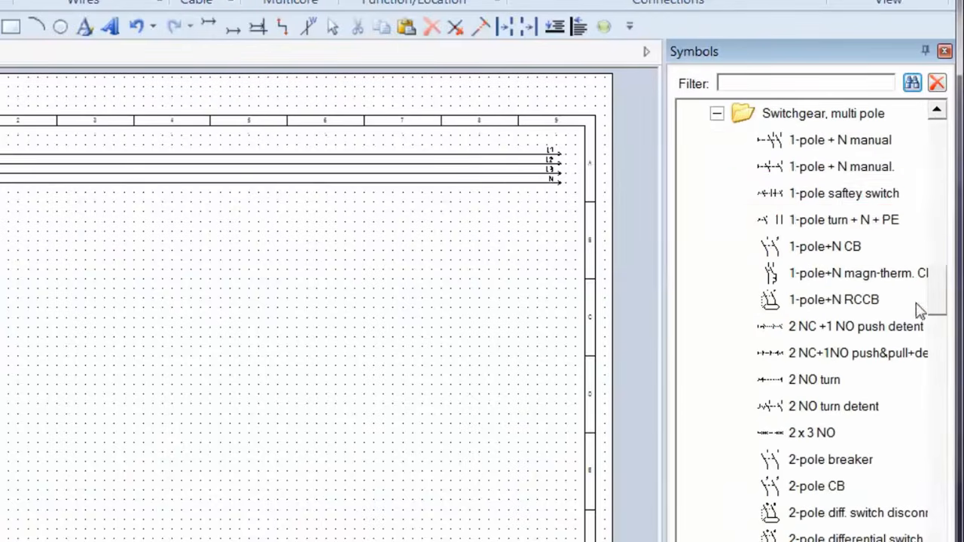
drag(941, 297, 934, 398)
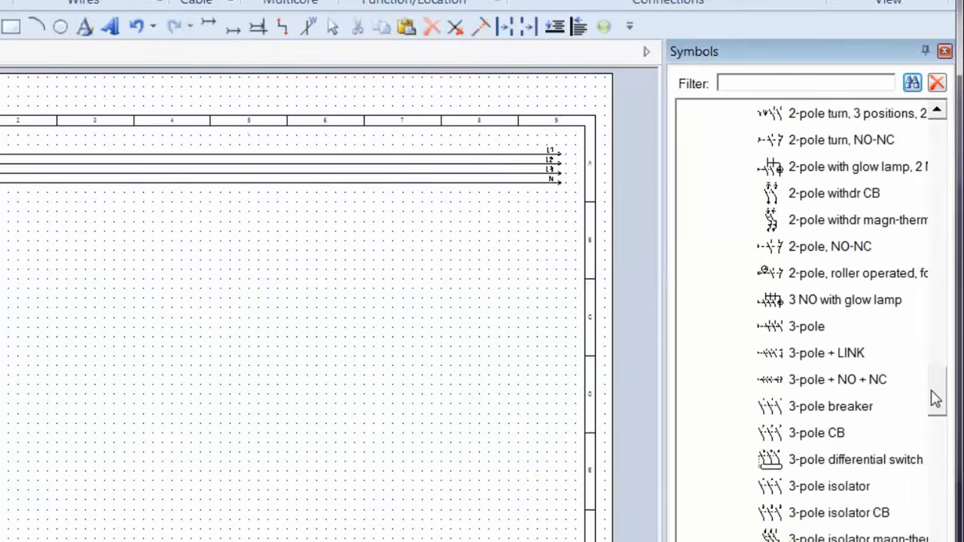
click(811, 355)
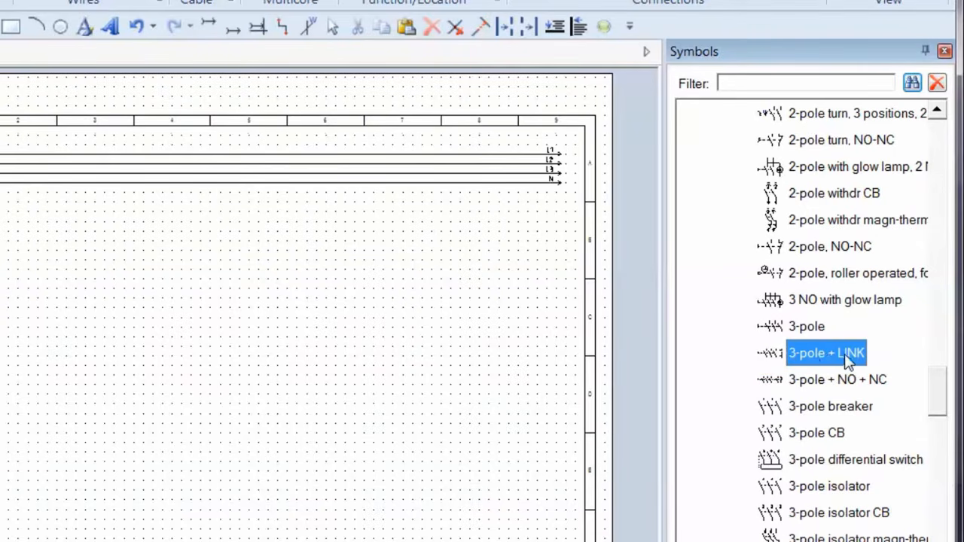
right_click(827, 360)
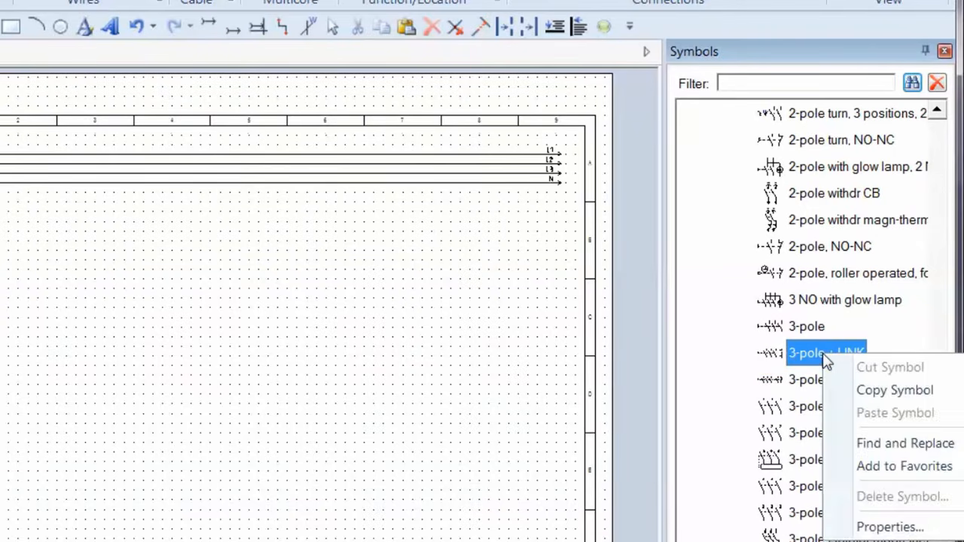
click(874, 465)
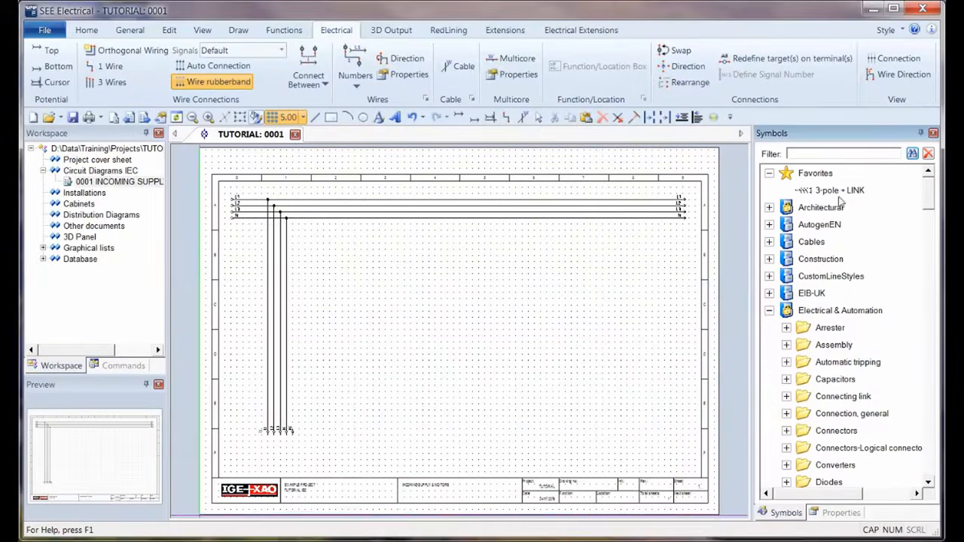
Place the favourite 3-pole + LINK symbol across the four vertical supply wires at X 55, Y 160.
drag(807, 190, 267, 318)
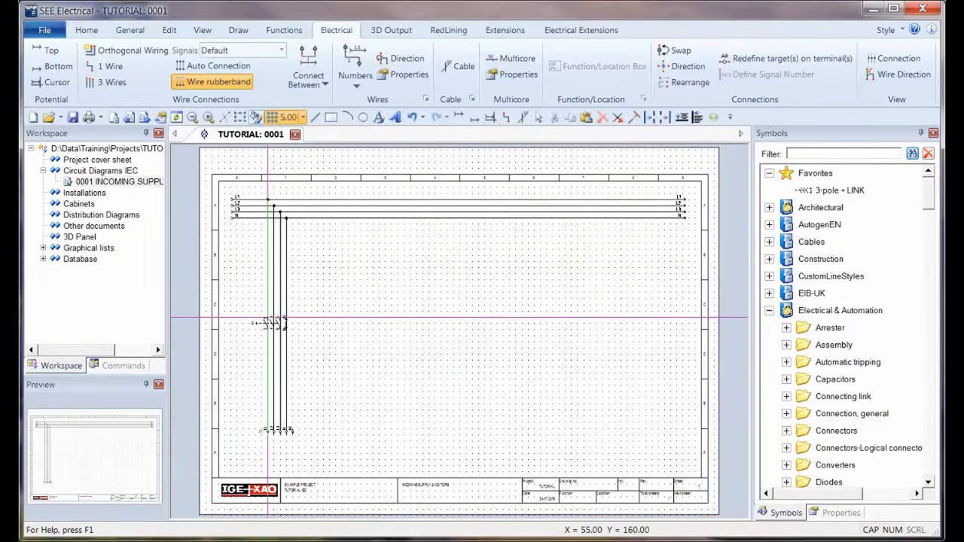
click(268, 318)
right_click(379, 354)
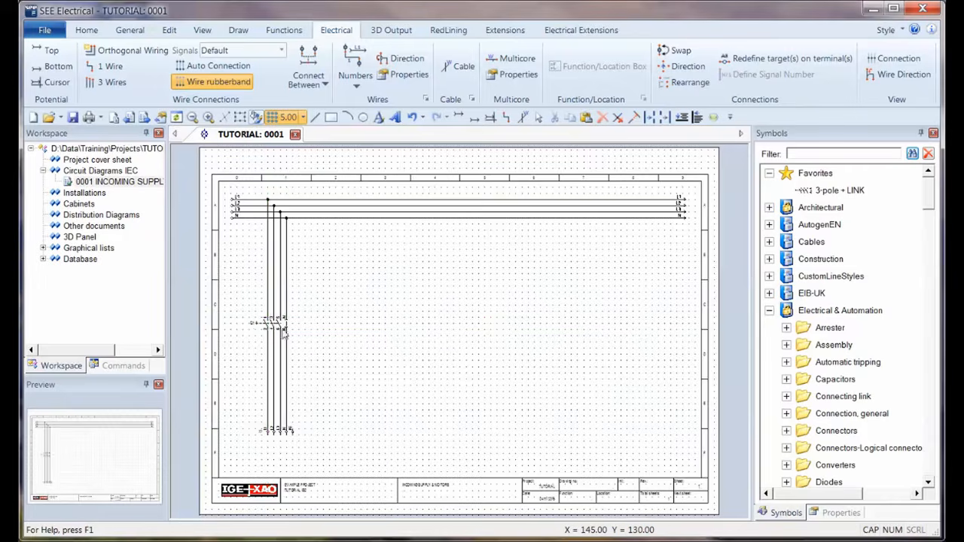
Move the Q1 switch symbol about 10 mm further down the four vertical supply wires.
scroll(281, 330, up, 3)
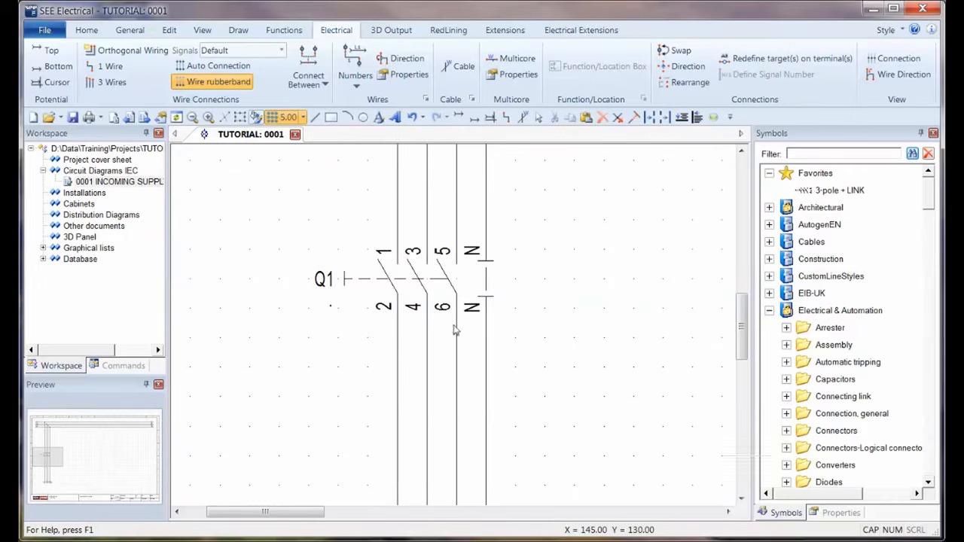
click(391, 286)
drag(389, 273, 400, 348)
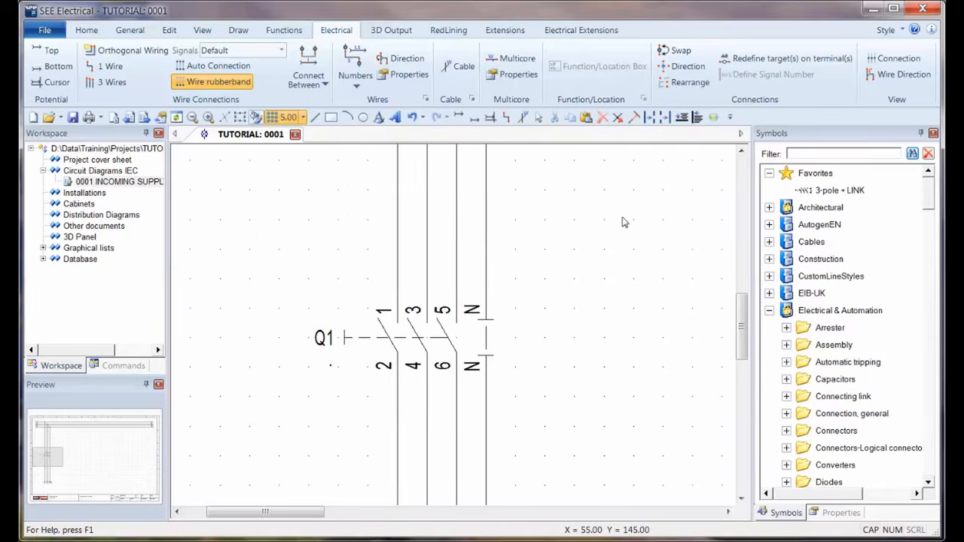
scroll(564, 387, down, 3)
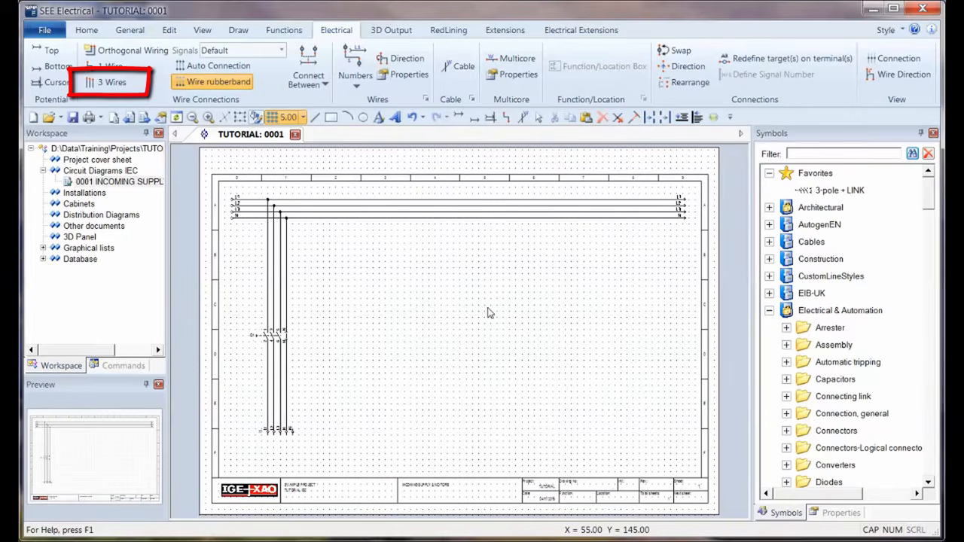
Draw three vertical wires from the L1, L2 and L3 potential lines, starting at X 110, Y 255 and ending at Y 55.
click(106, 82)
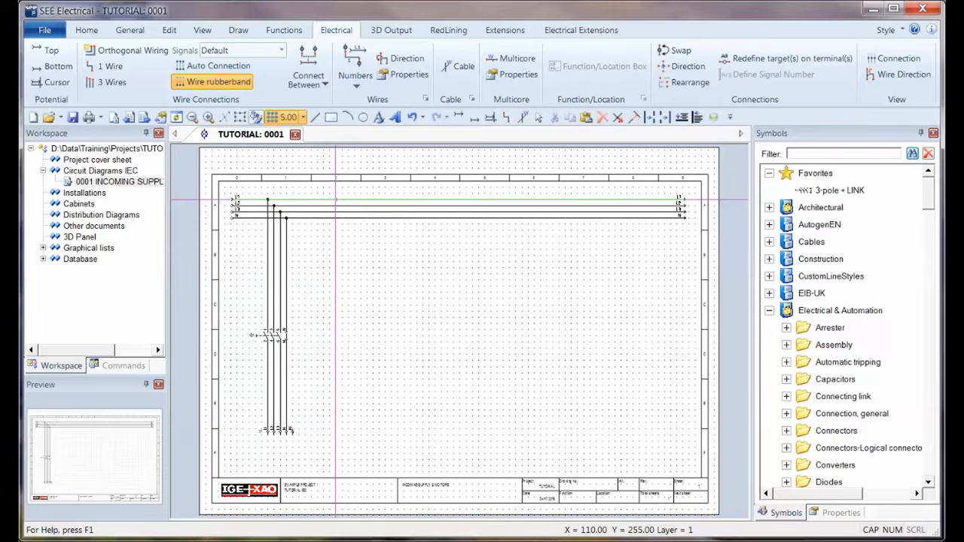
click(336, 199)
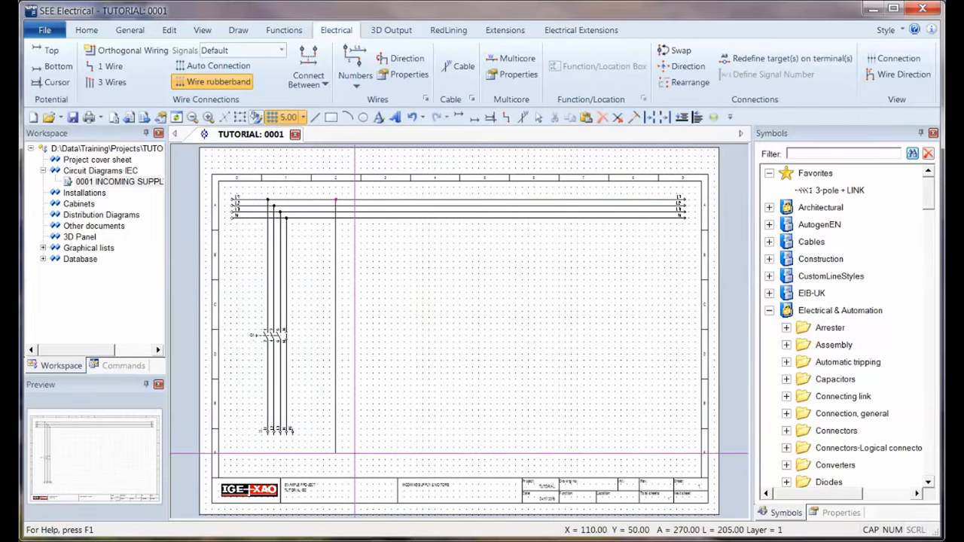
click(355, 447)
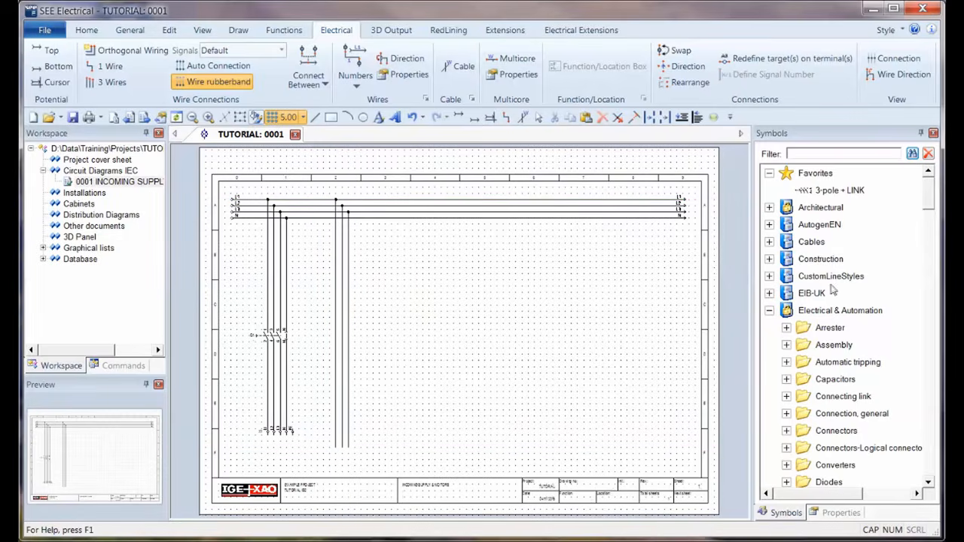
Find the Three-phase + PE symbol in the Motors and generators folder and add it to Favorites.
drag(930, 197, 929, 254)
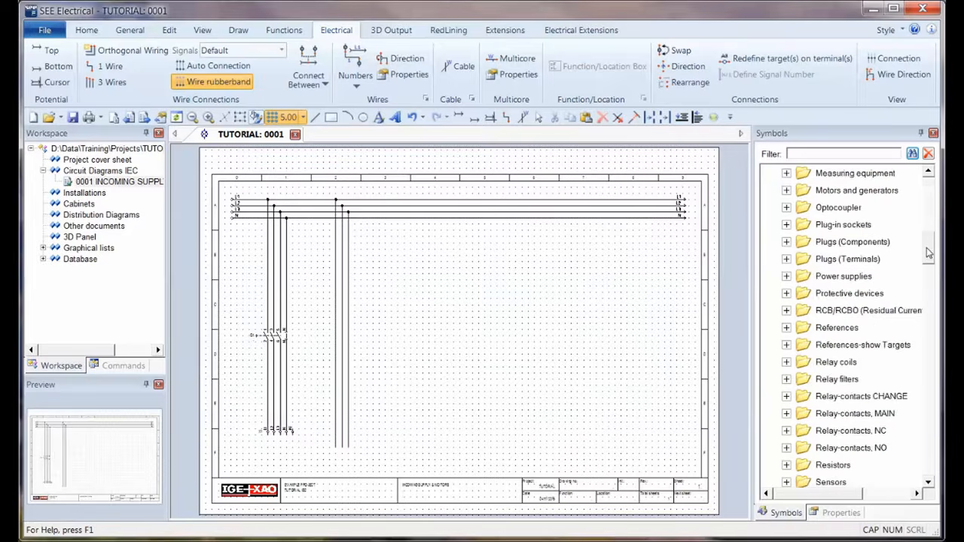
click(787, 191)
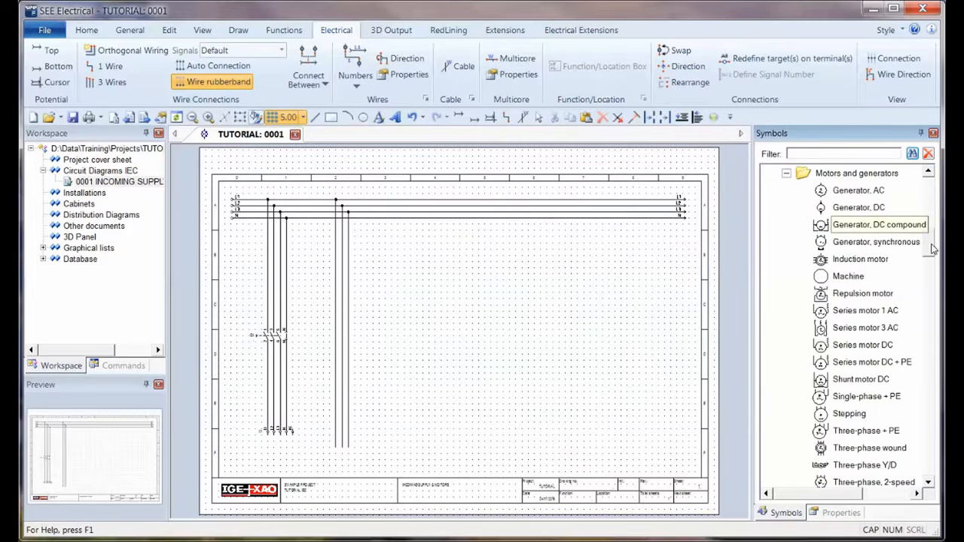
mouse_move(933, 248)
mouse_down()
mouse_move(931, 277)
mouse_move(926, 264)
mouse_up()
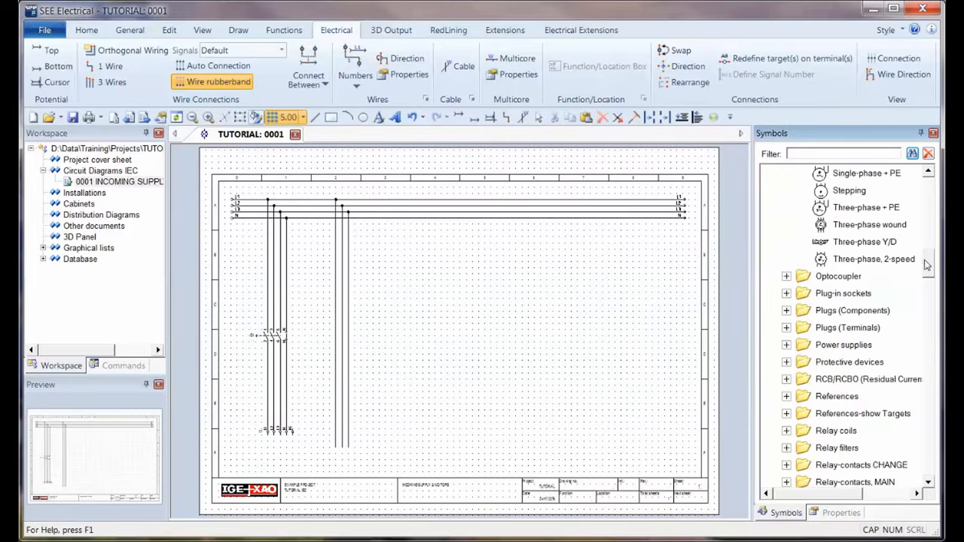
right_click(849, 214)
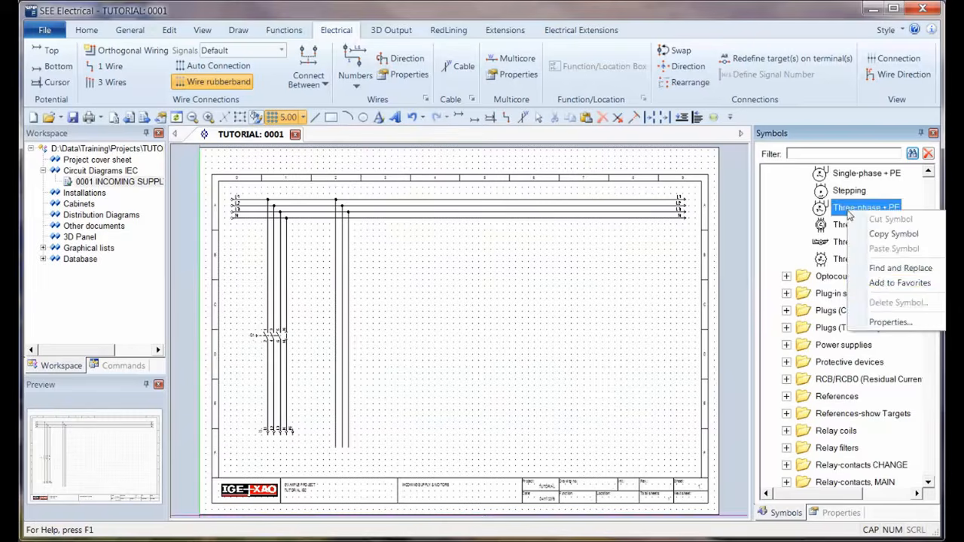
click(879, 283)
Place the favourite Three-phase + PE motor symbol on the lower ends of the three new wires at X 110, Y 55.
click(822, 207)
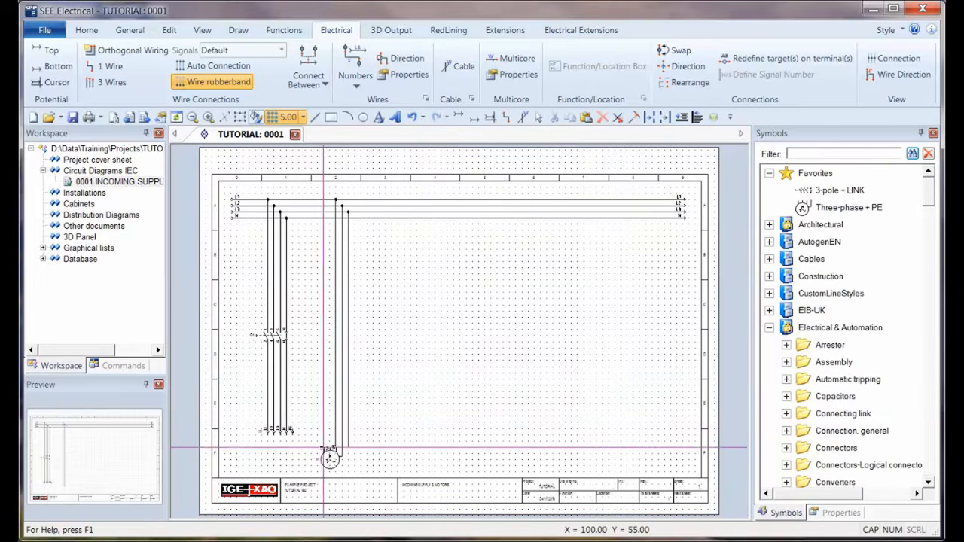
click(336, 449)
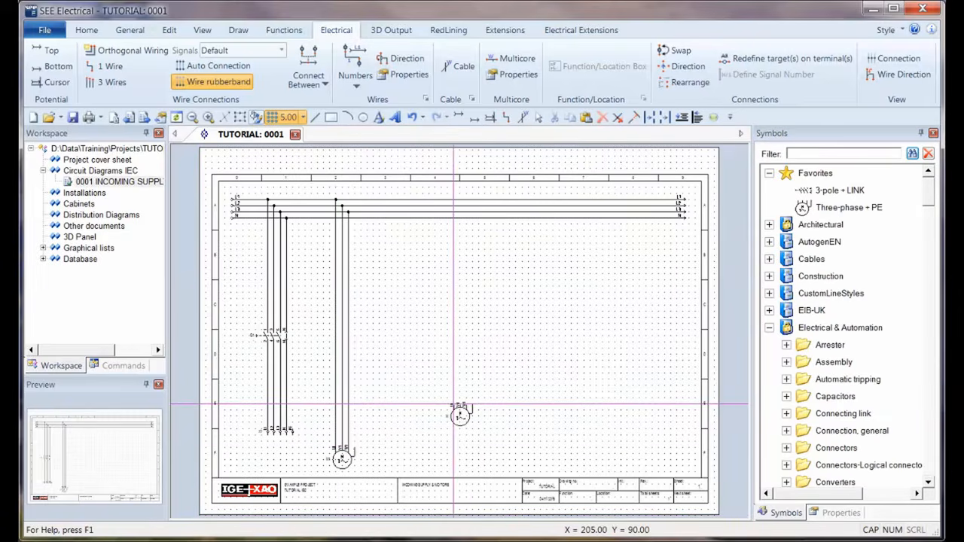
key(Escape)
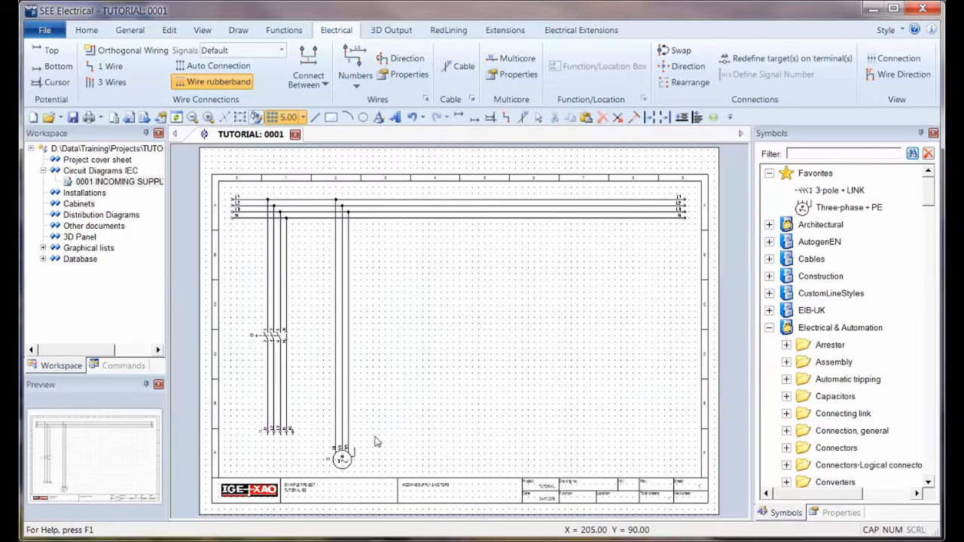
Set Description 00 to MAIN PUMP in the three-phase motor's component properties.
scroll(344, 461, up, 2)
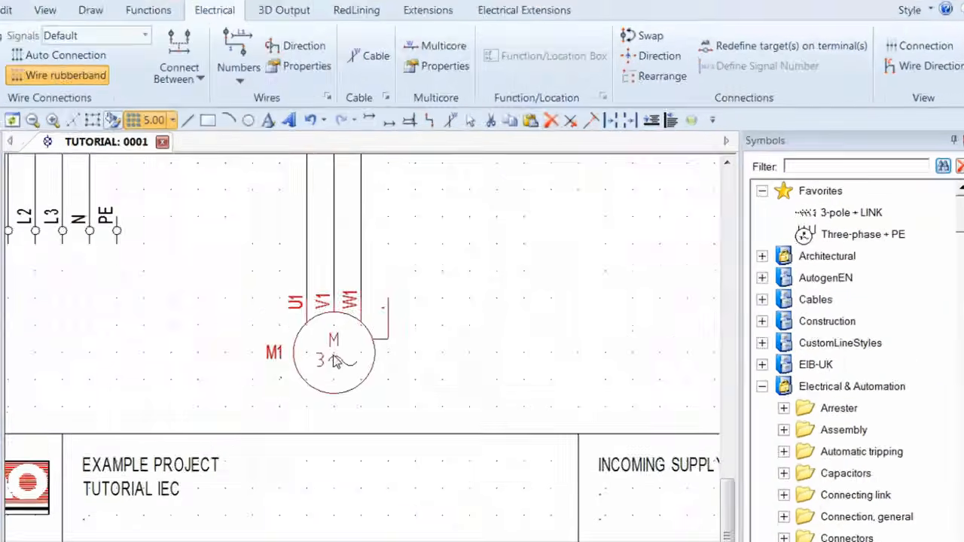
double_click(431, 309)
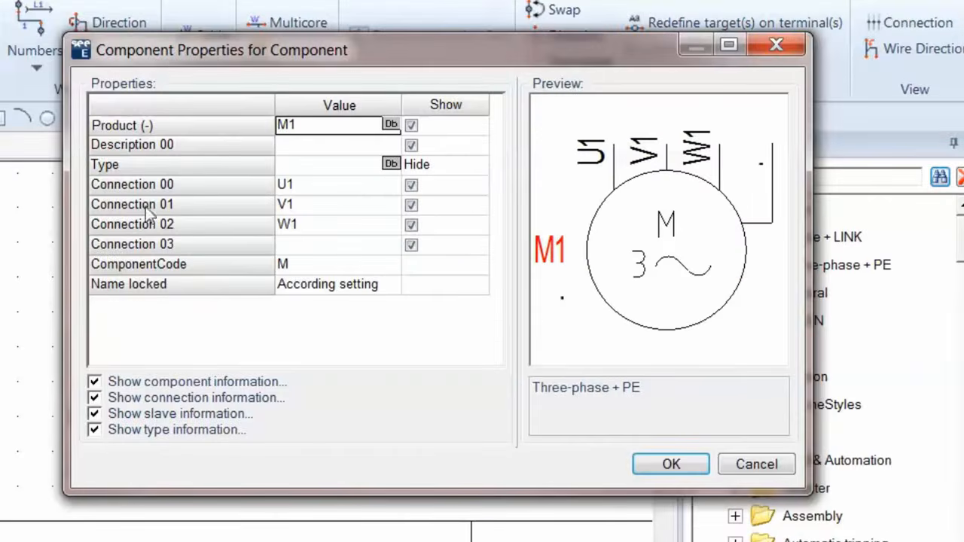
drag(155, 59, 313, 43)
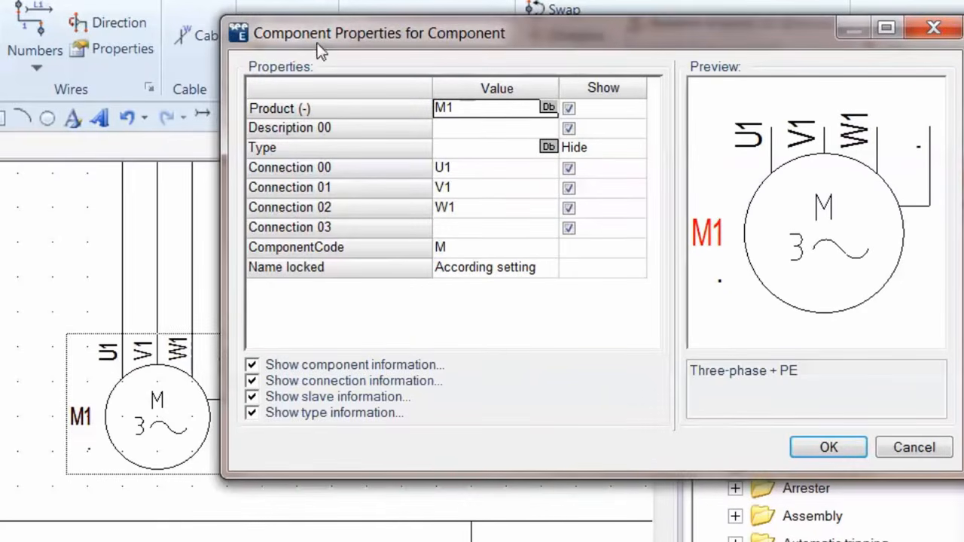
click(464, 132)
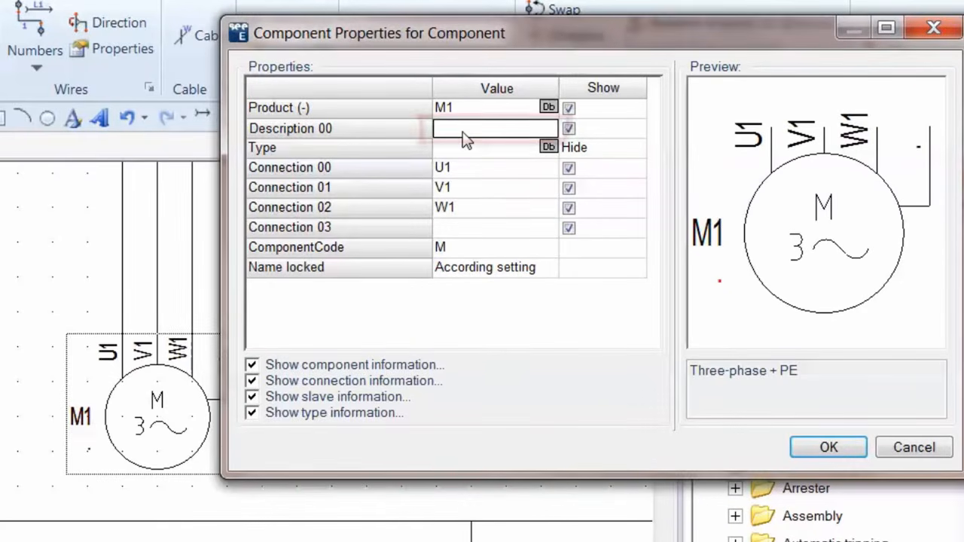
text(MAIN PUMP)
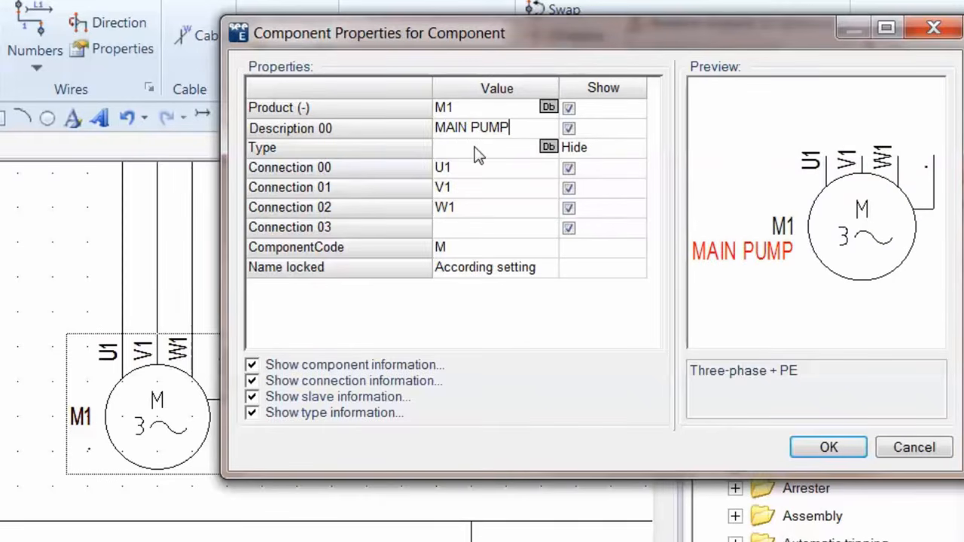
Set the motor's Connection 03 to PE and apply the component properties.
click(476, 150)
click(491, 229)
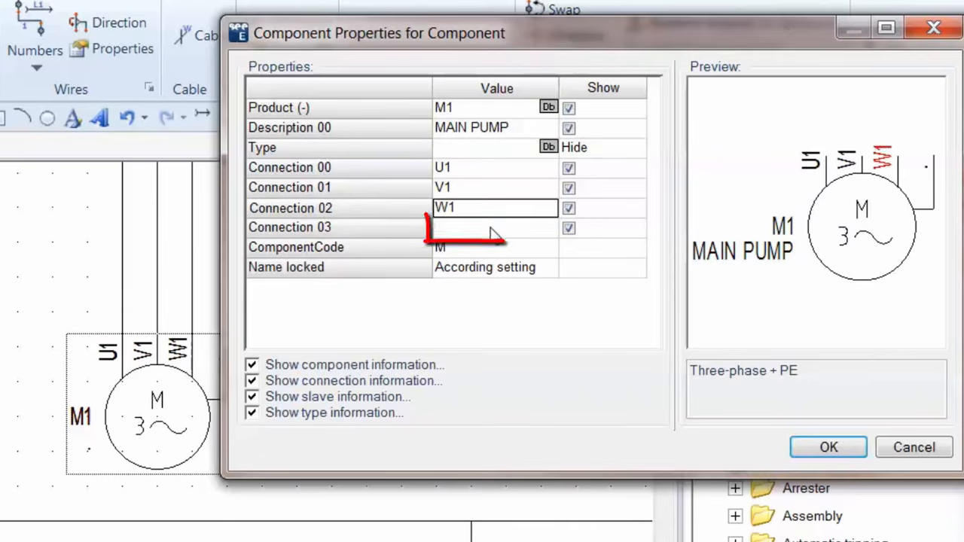
text(PE)
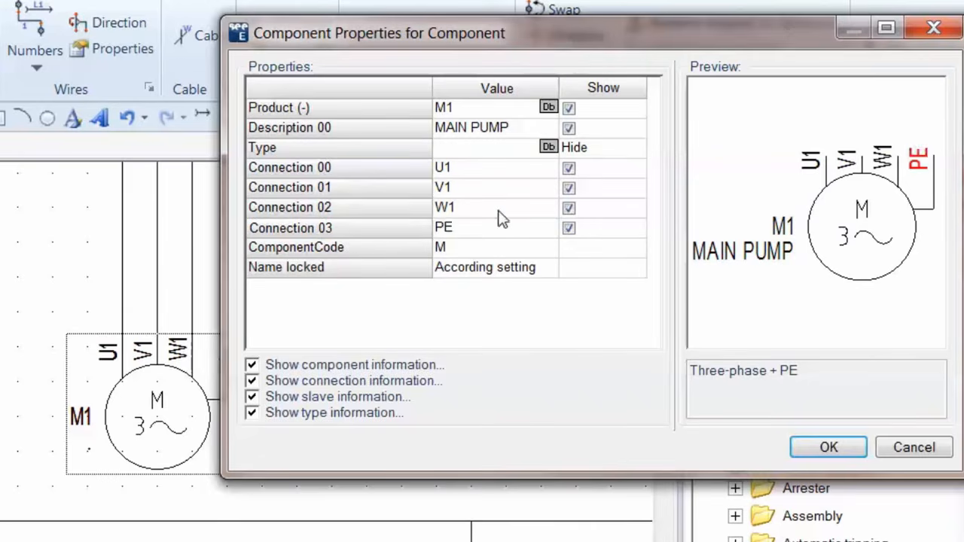
click(499, 211)
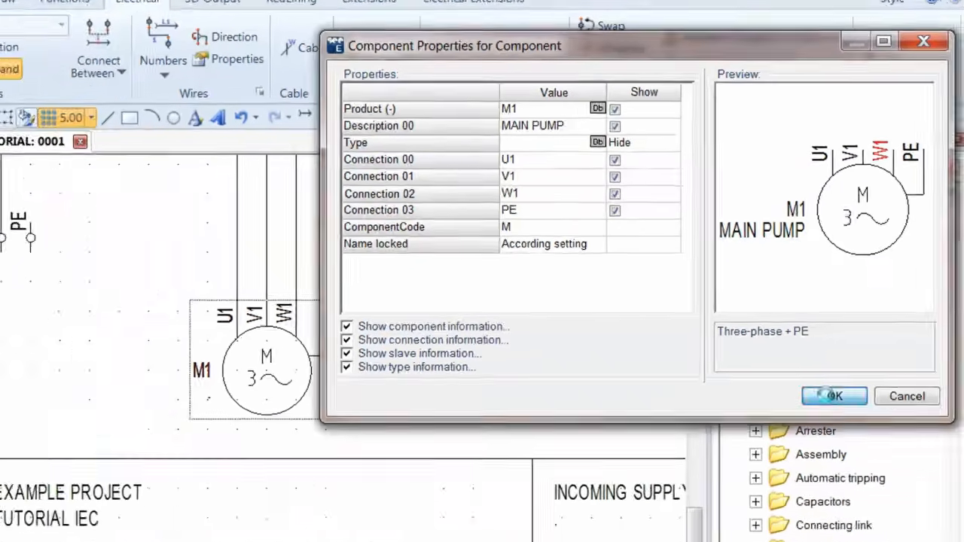
click(804, 448)
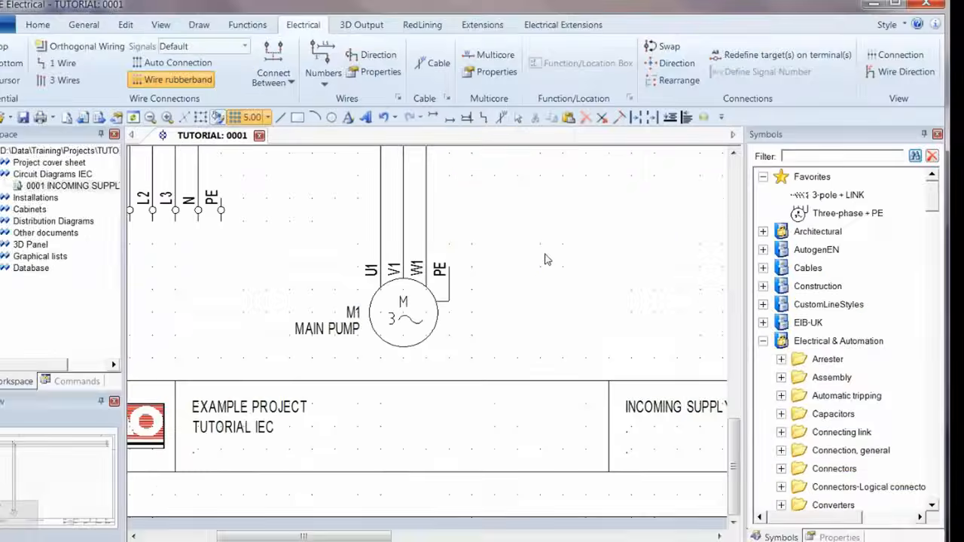
key(F3)
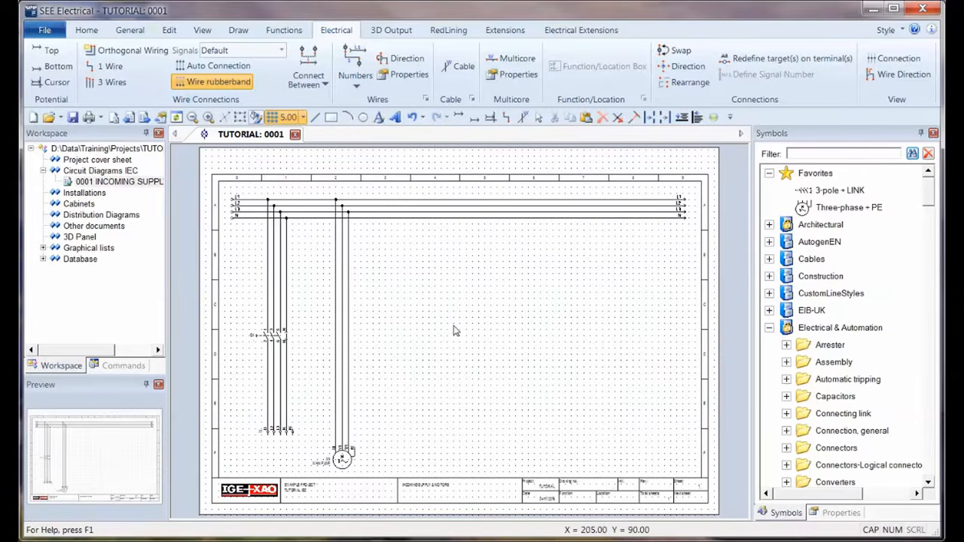
Place the 3-pole trip breaker hand symbol from the Protective devices folder across the three motor wires at X 110, Y 220.
drag(931, 195, 934, 231)
click(786, 345)
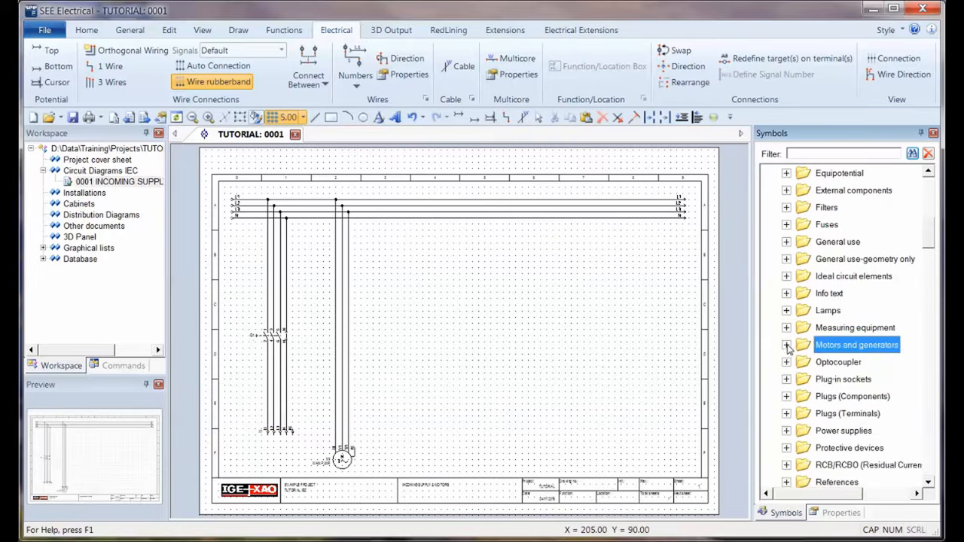
click(786, 448)
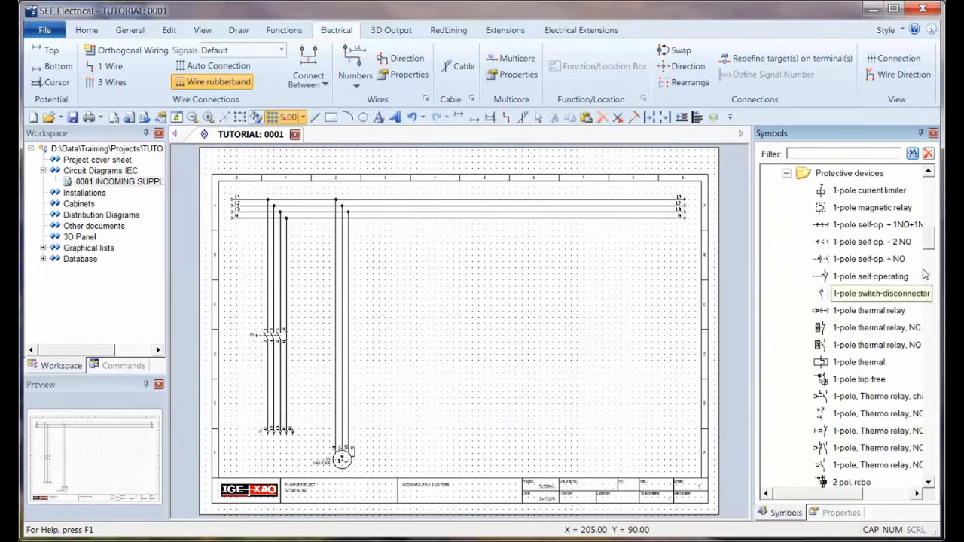
drag(934, 238, 934, 284)
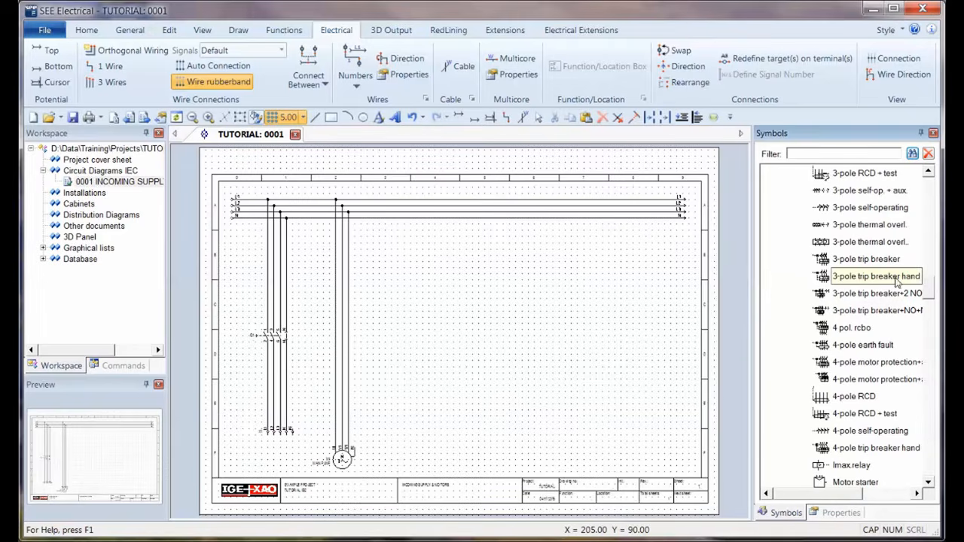
click(897, 282)
scroll(342, 250, up, 2)
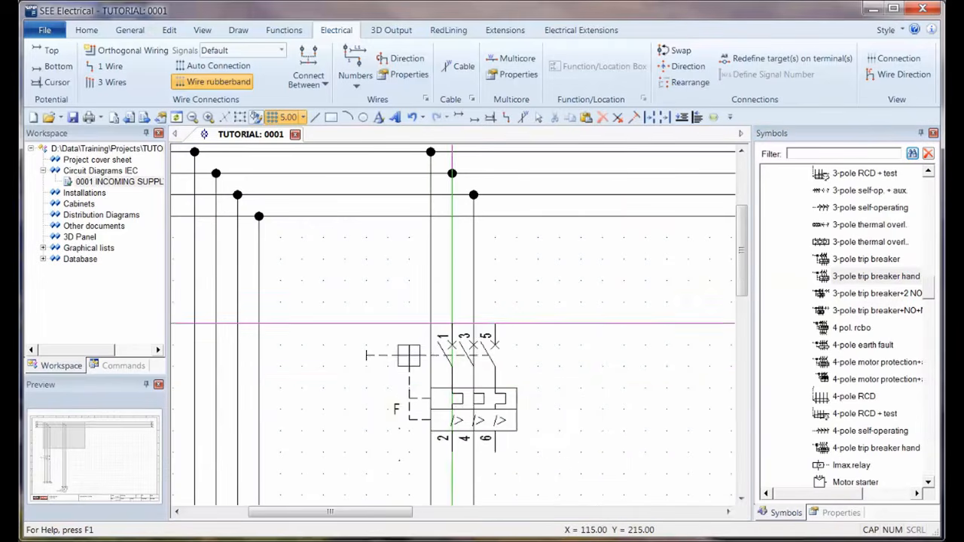
click(431, 302)
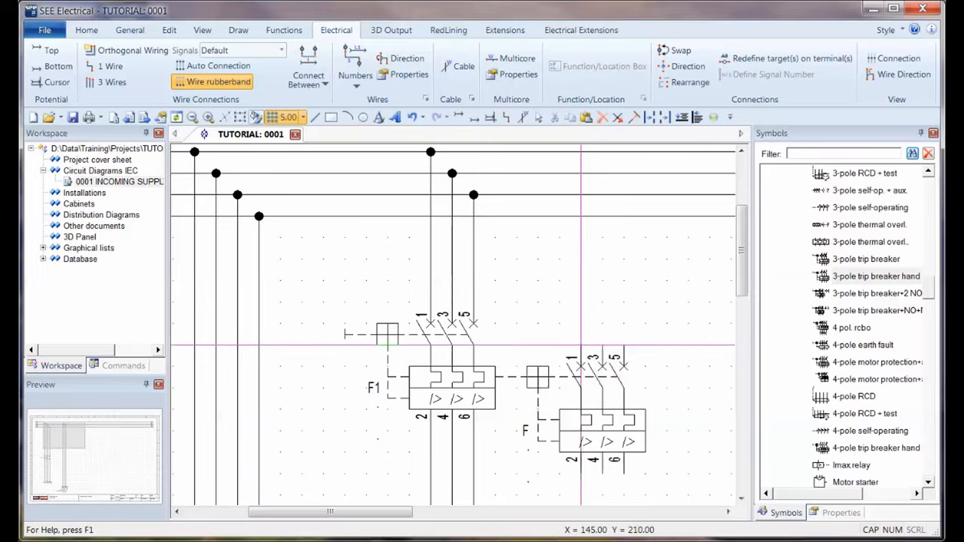
key(Escape)
Finish placing trip breakers and collapse the Protective devices folder in the symbol library.
scroll(454, 332, down, 2)
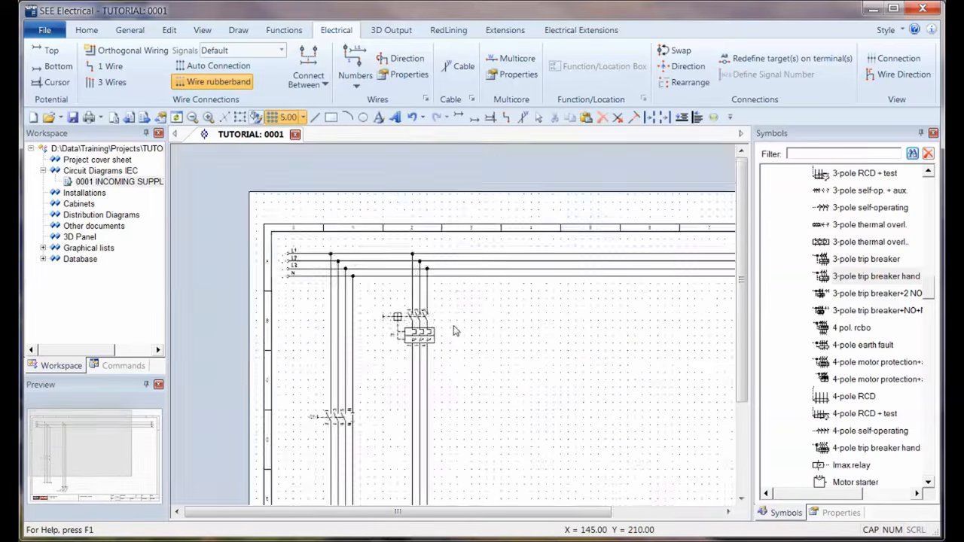
scroll(457, 332, down, 2)
ctrl+scroll(457, 329, down, 2)
ctrl+scroll(457, 329, up, 1)
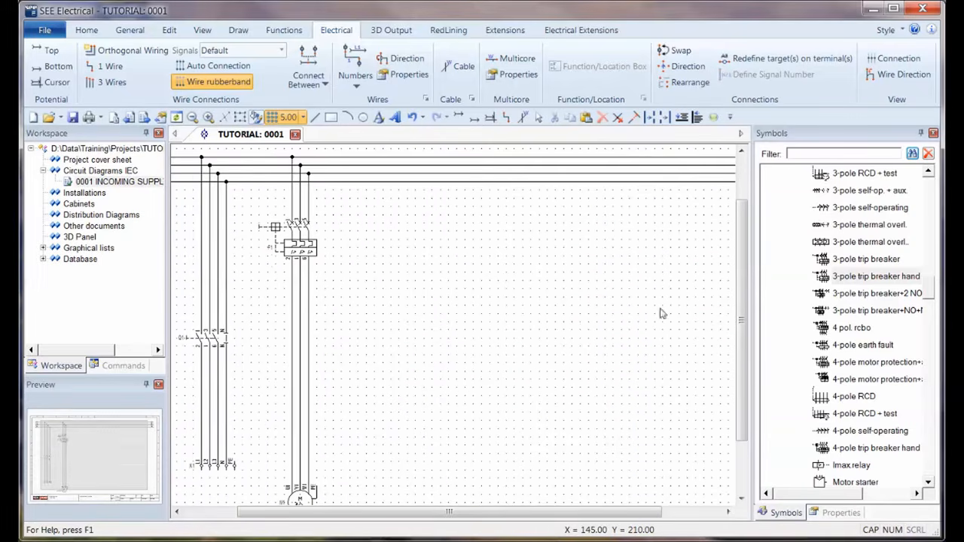
click(895, 284)
drag(929, 302, 929, 236)
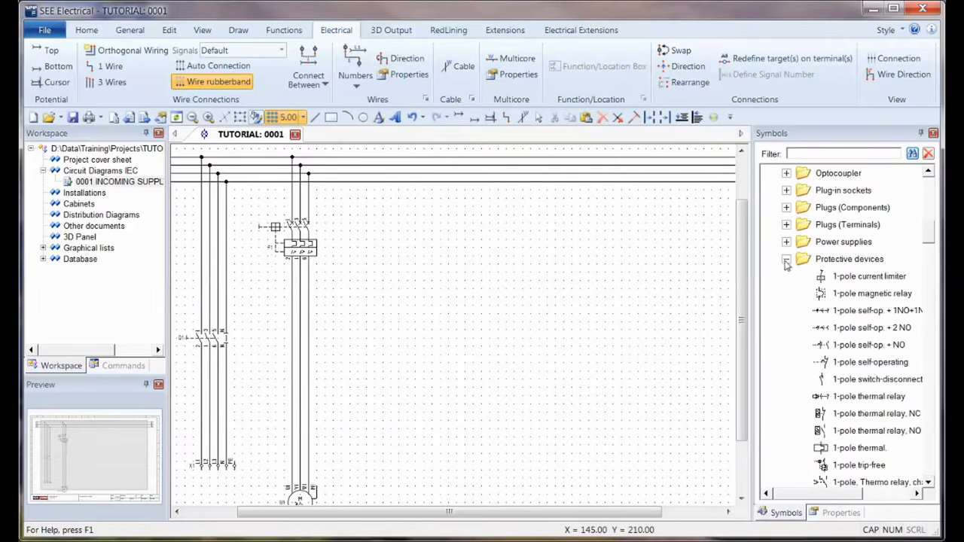
click(786, 260)
Add the 3-pole NO contactor symbol from the Relay-contacts, MAIN folder to the favourites.
scroll(791, 365, down, 2)
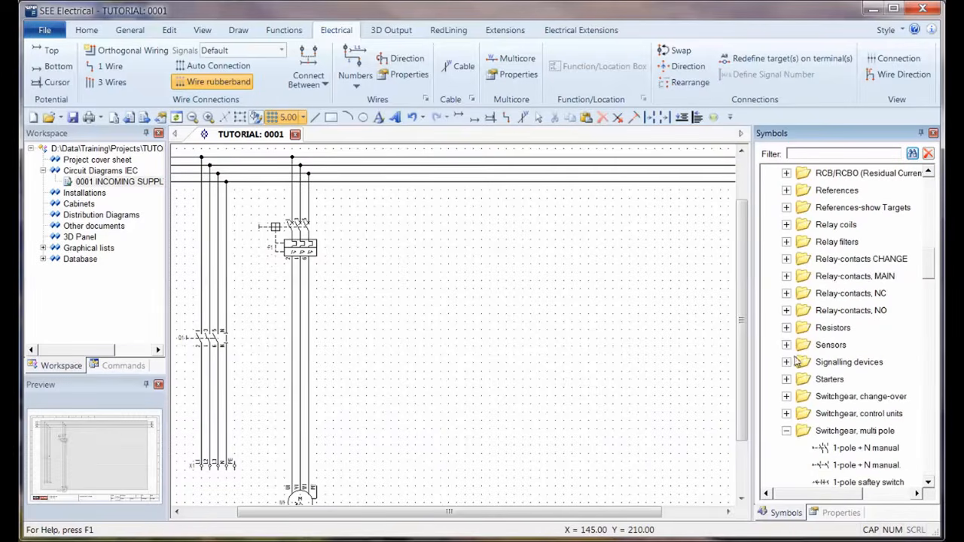
click(866, 277)
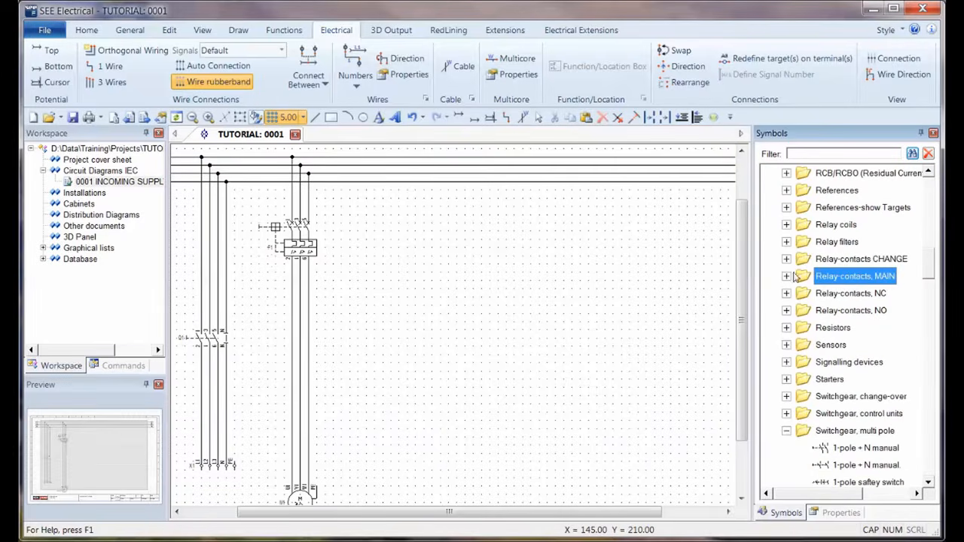
click(787, 277)
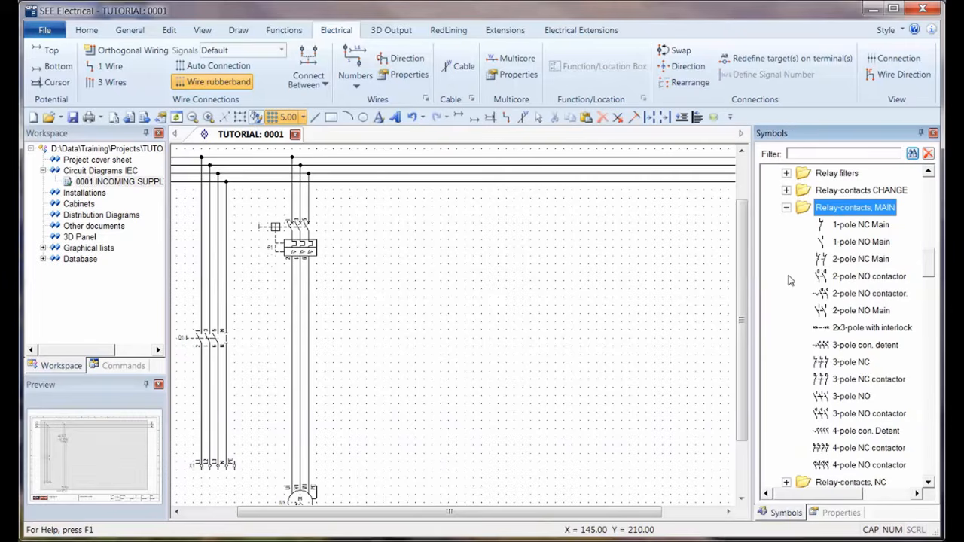
click(850, 416)
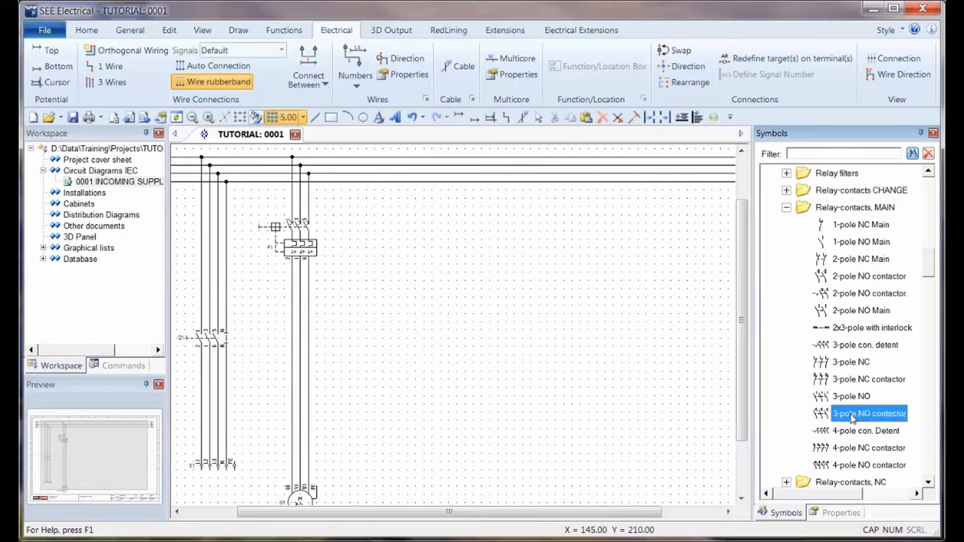
right_click(851, 417)
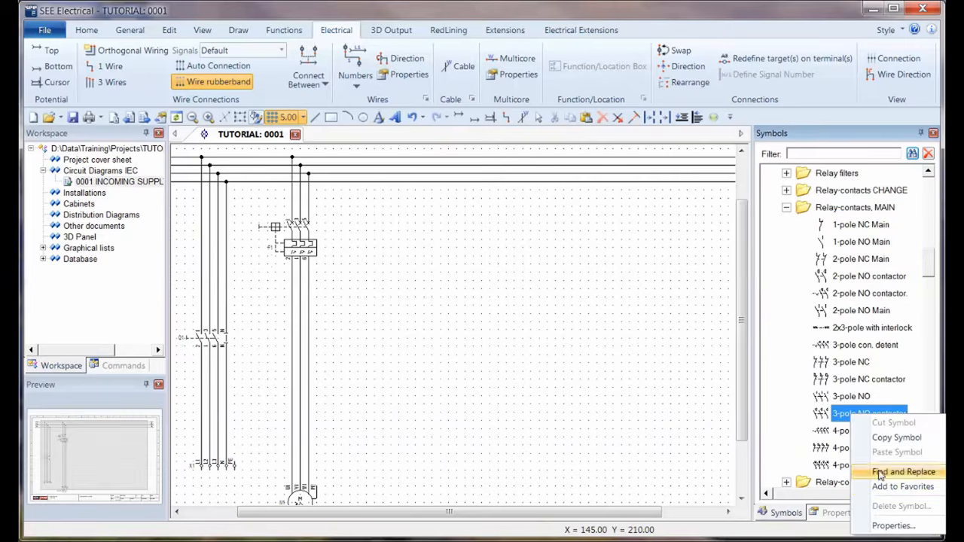
click(896, 487)
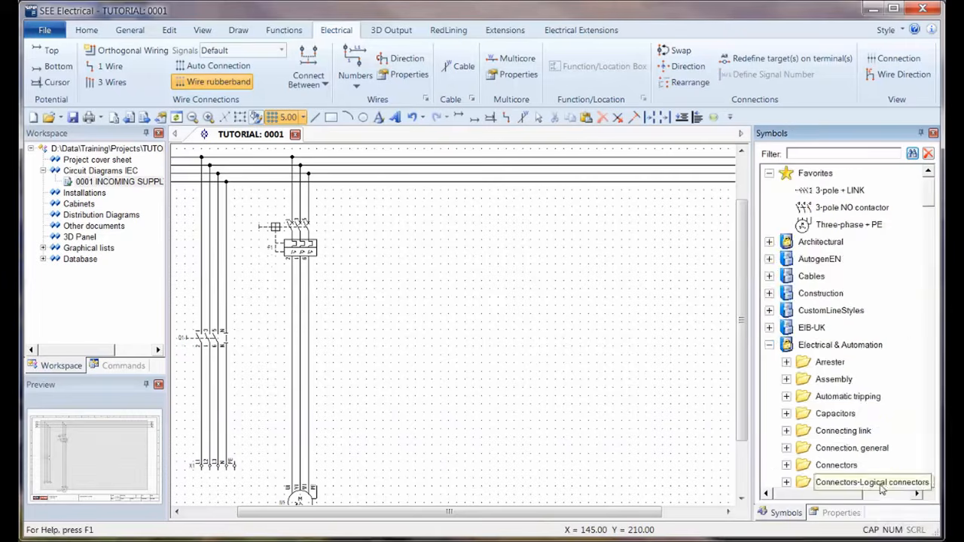
Place the favourite 3-pole NO contactor on the motor wires at X 110, Y 150 and name it K1.
click(296, 330)
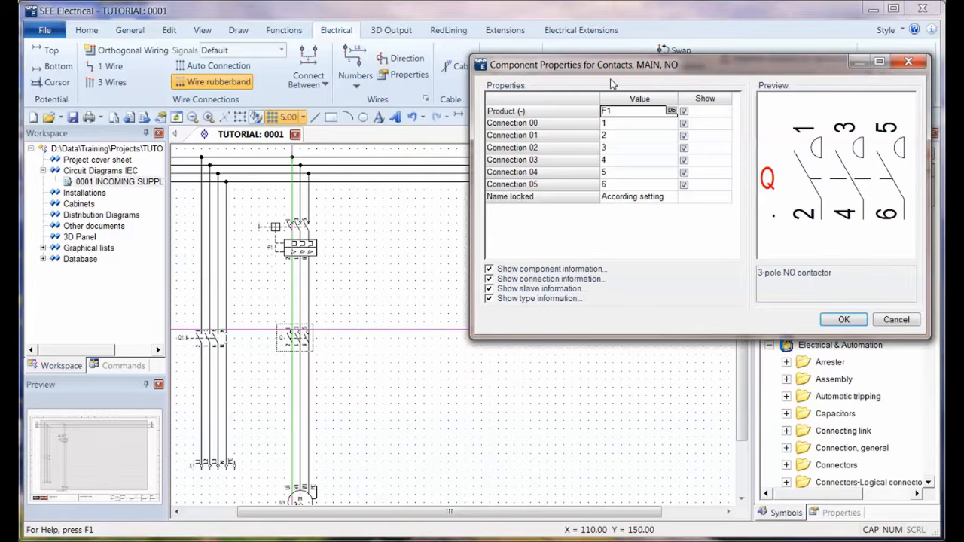
text(K1)
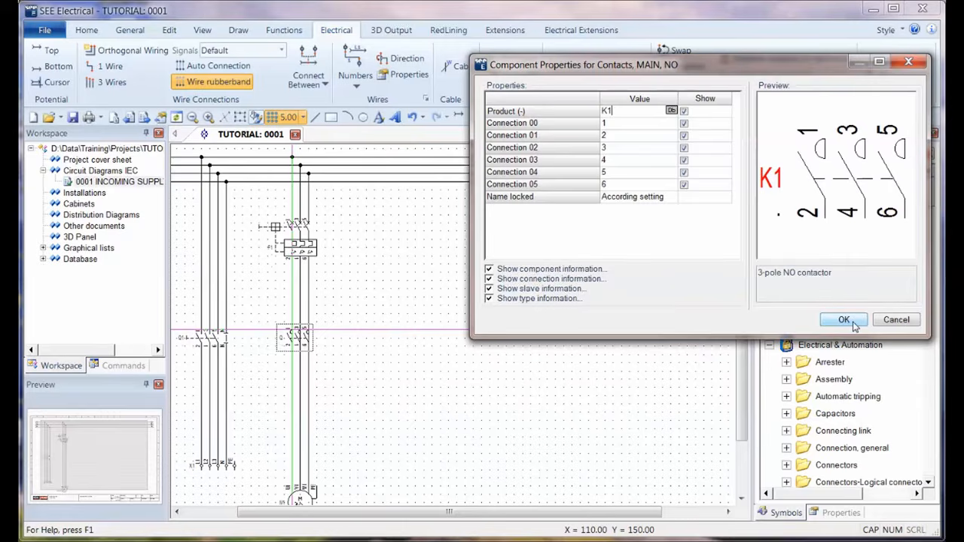
click(844, 321)
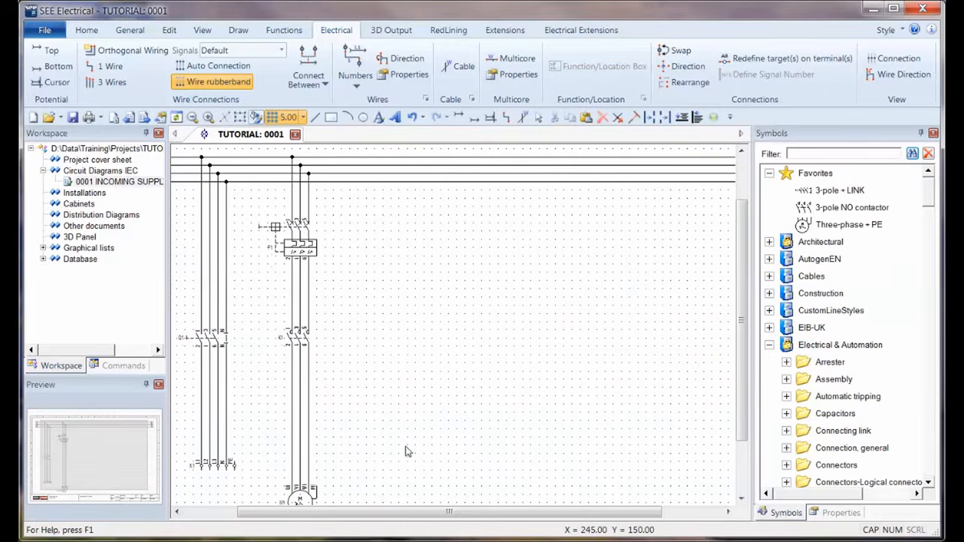
Copy the complete MAIN PUMP motor circuit, paste it at X 155, Y 145, and name the copied contactor K2.
scroll(359, 425, down, 1)
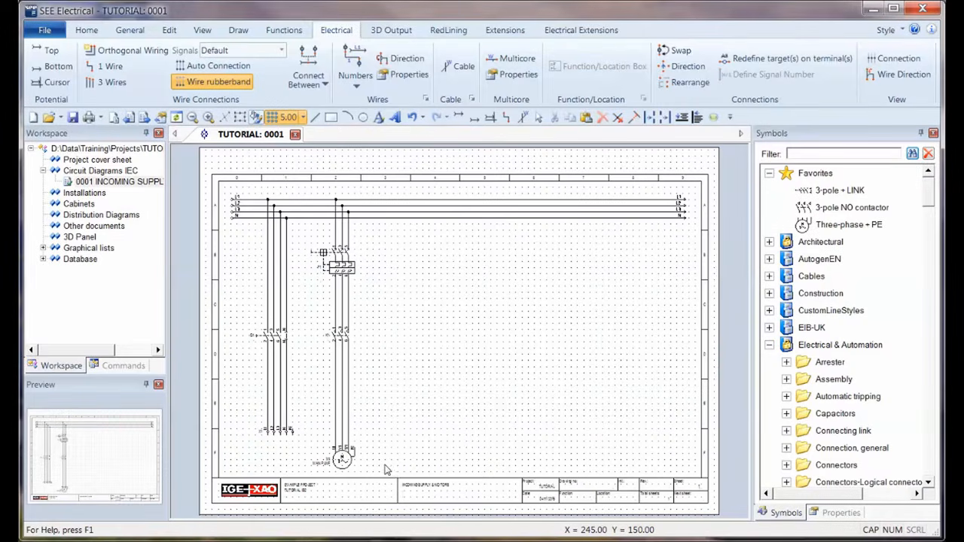
drag(394, 469, 309, 236)
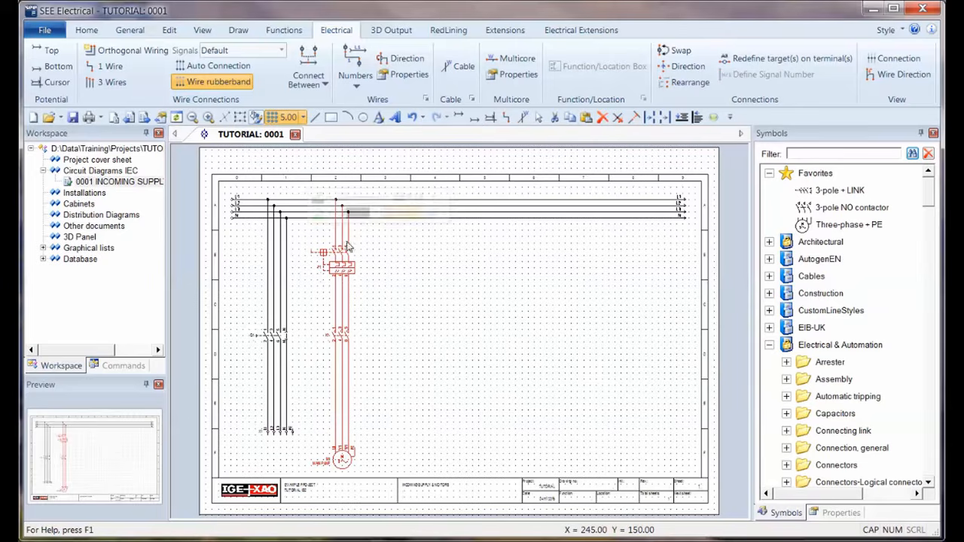
click(412, 266)
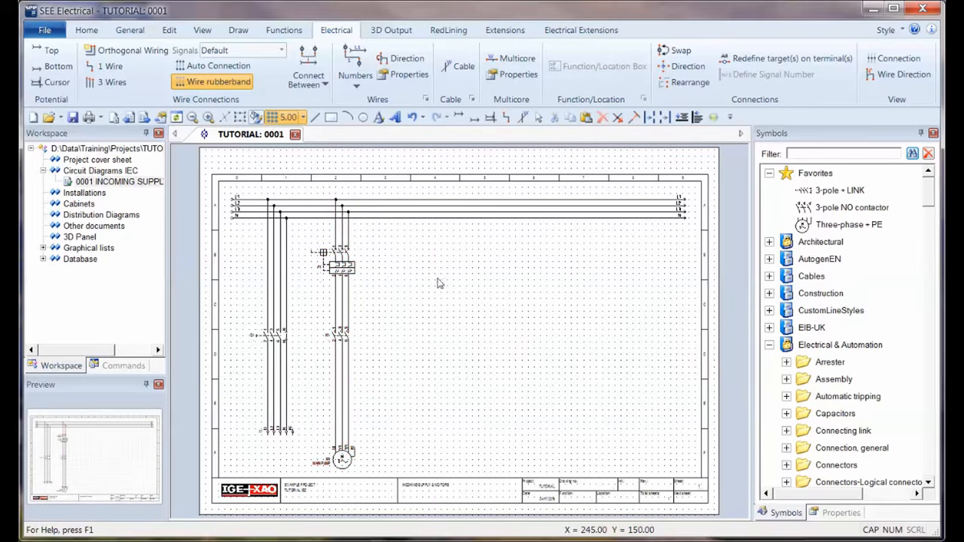
key(ctrl+v)
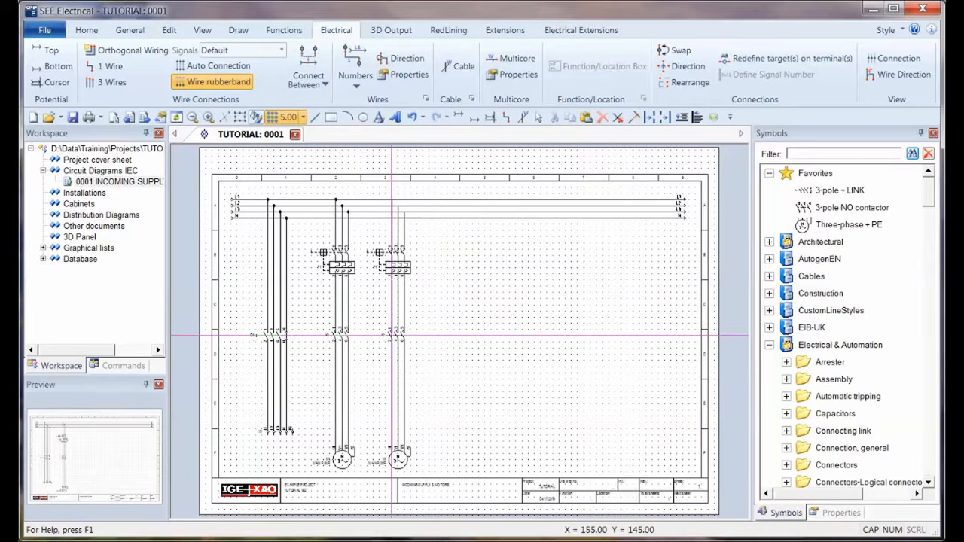
click(392, 334)
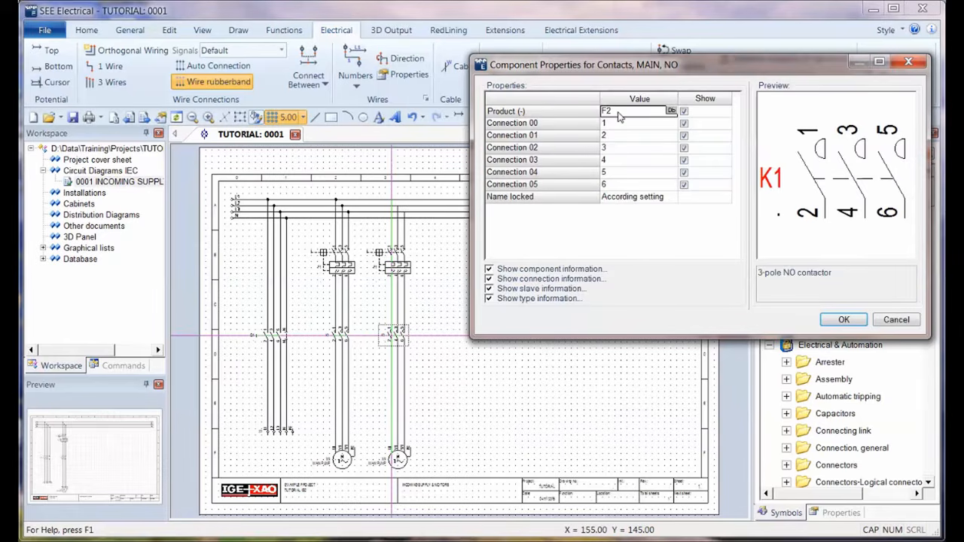
text(K2)
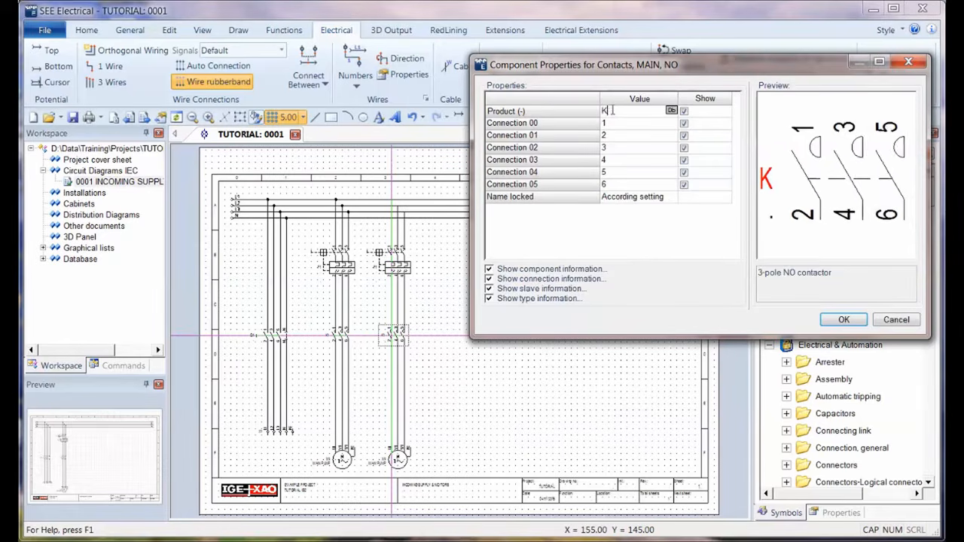
click(844, 321)
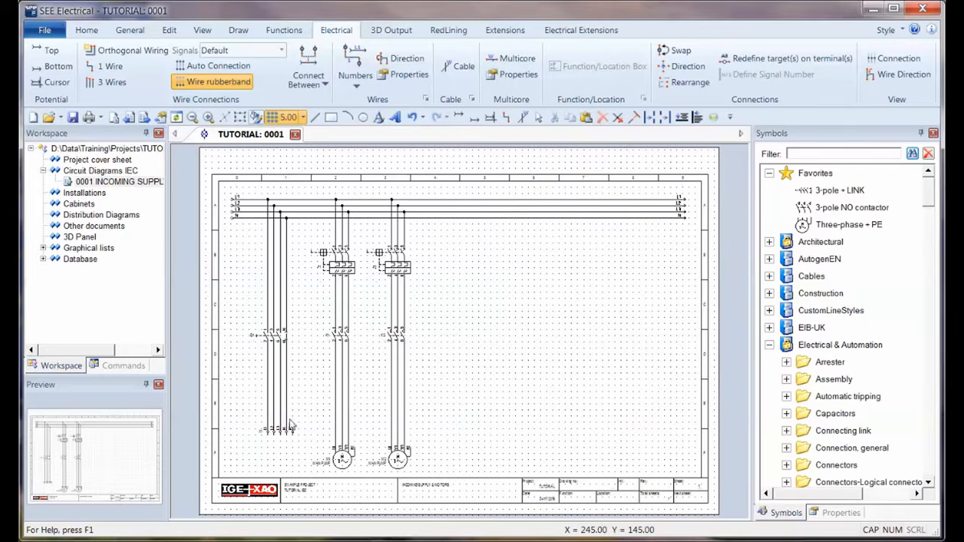
Draw a horizontal potential at Y 100 across the supply and both motor circuits, and name it PE.
scroll(290, 427, up, 2)
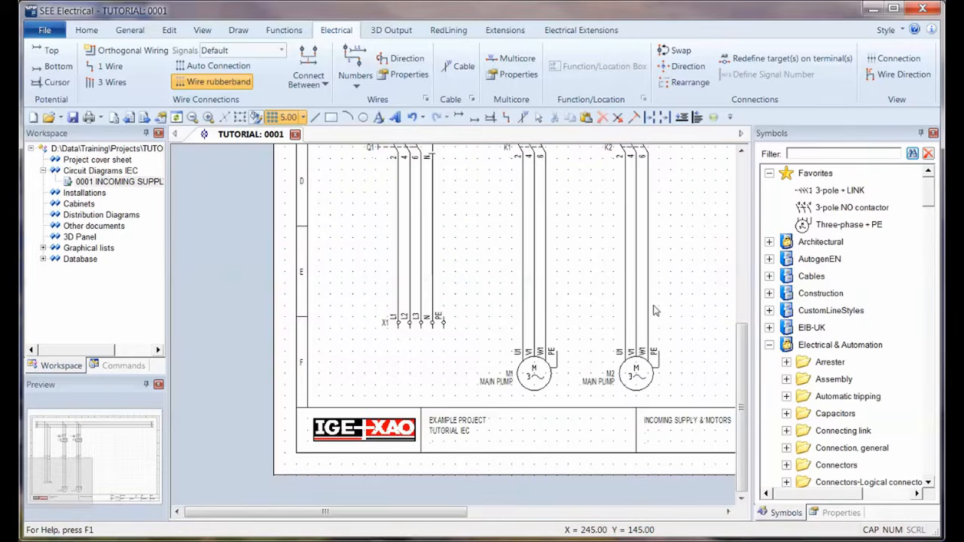
scroll(454, 330, down, 1)
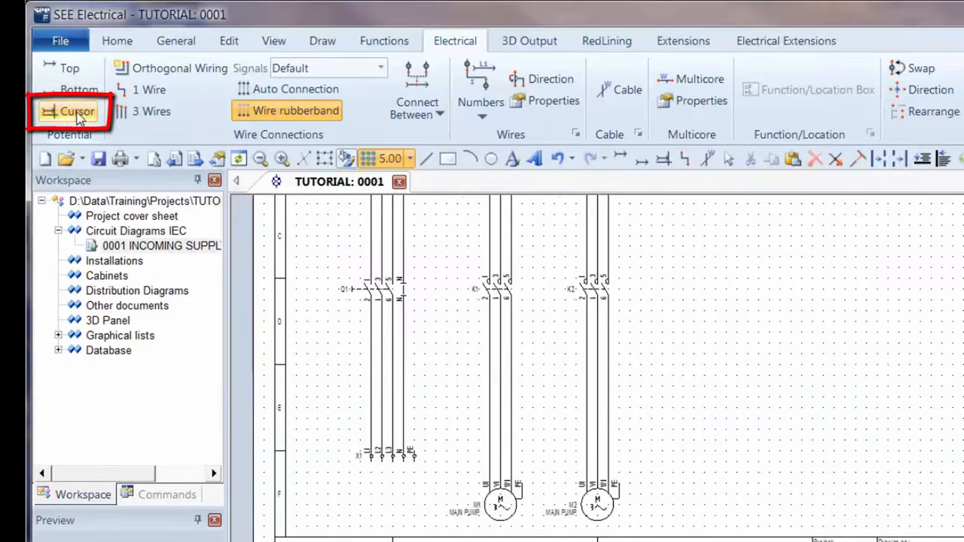
click(77, 111)
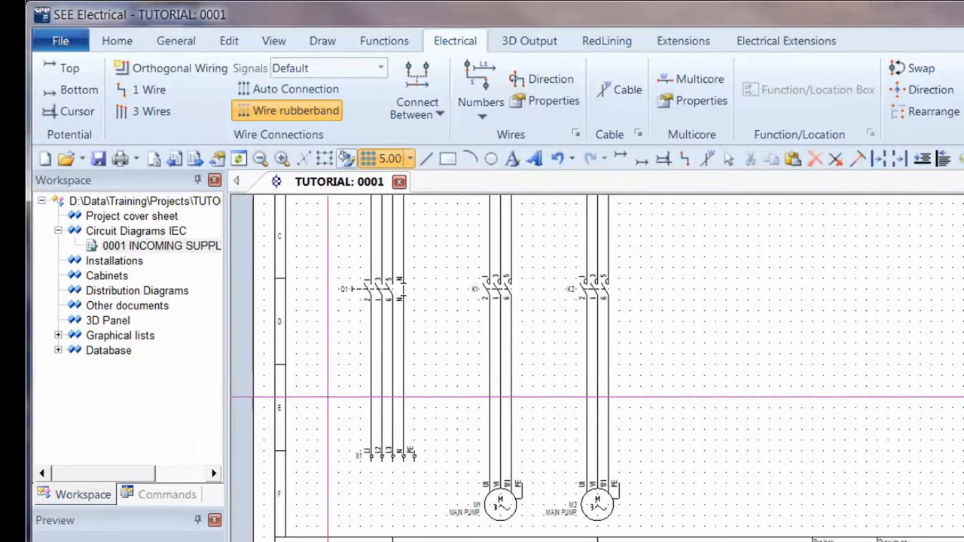
click(317, 387)
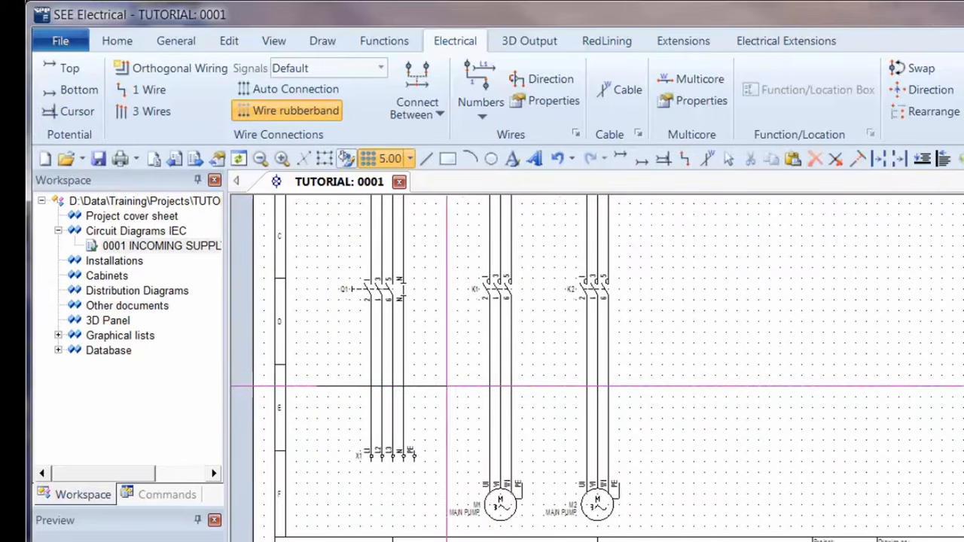
click(759, 387)
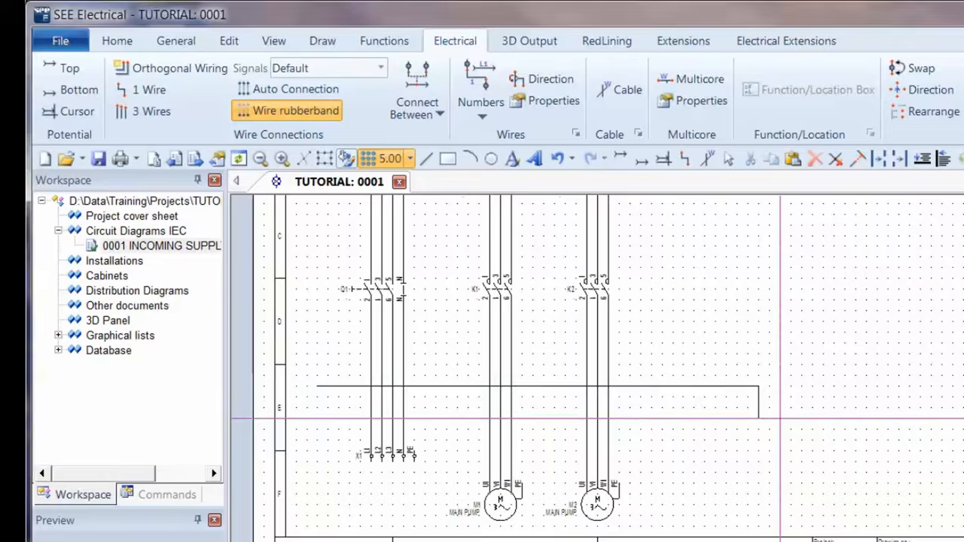
right_click(781, 418)
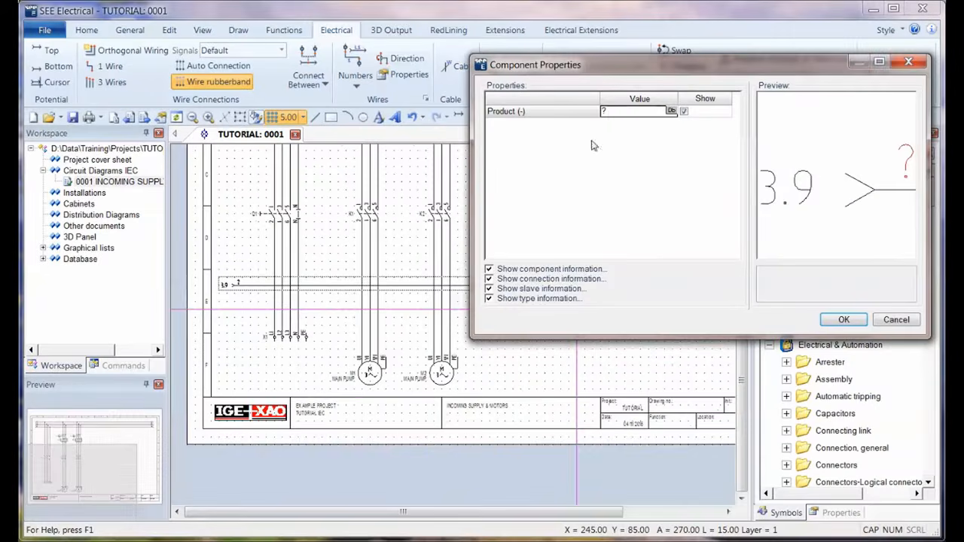
text(PE)
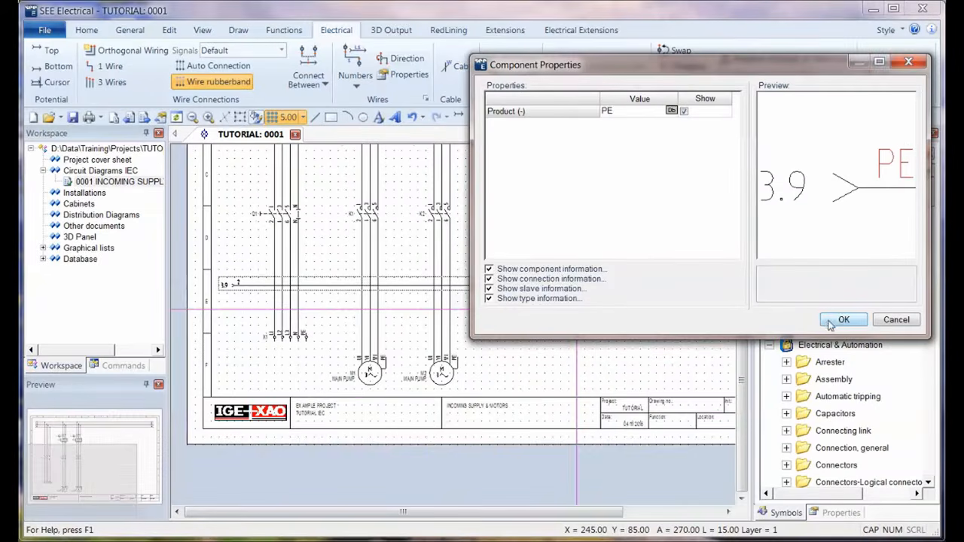
click(845, 320)
right_click(538, 345)
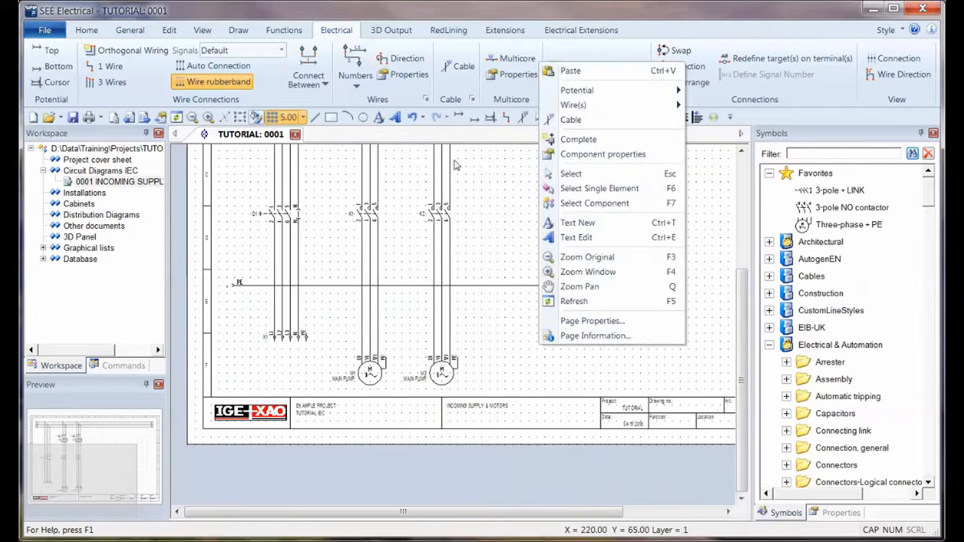
Draw single wires connecting the PE terminal of X1 and the PE connections of motors M1 and M2 to the PE potential.
click(113, 66)
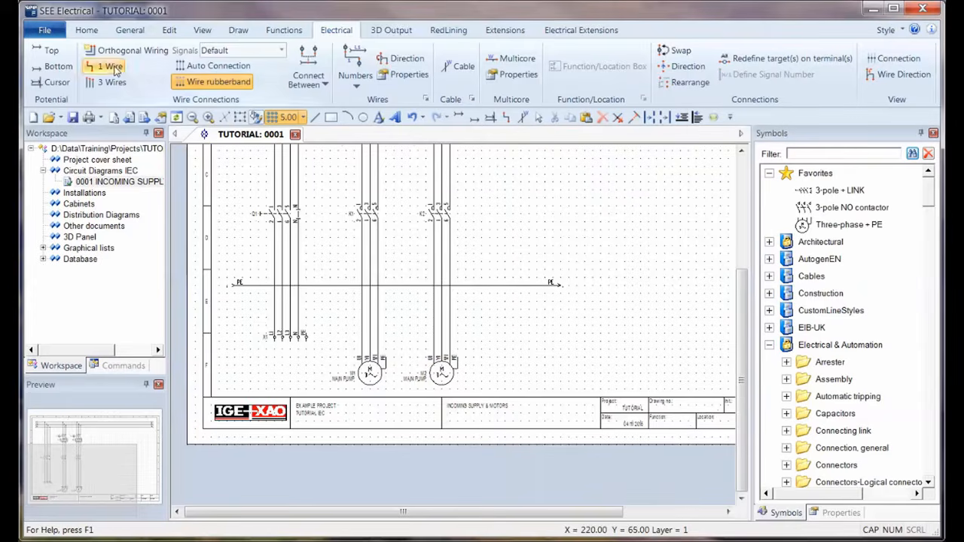
click(306, 334)
click(306, 286)
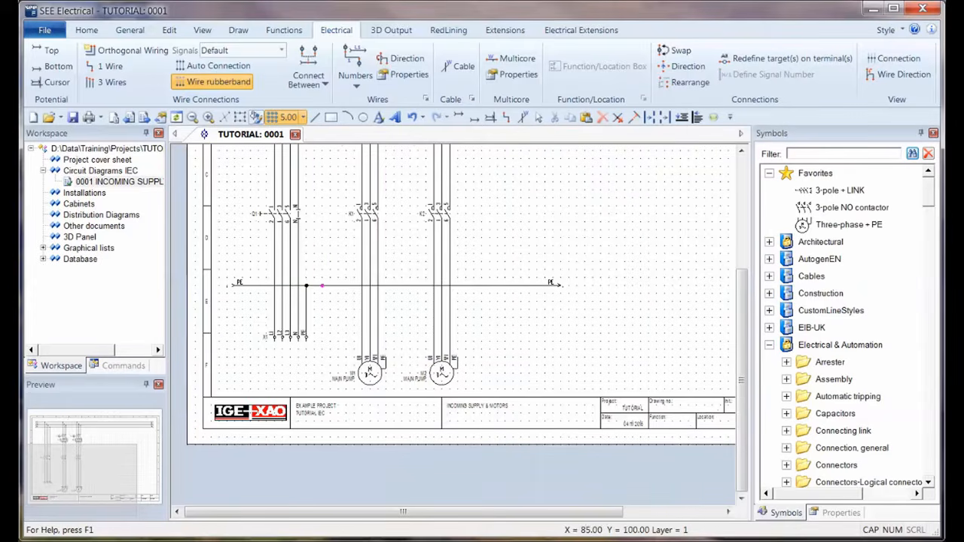
click(386, 285)
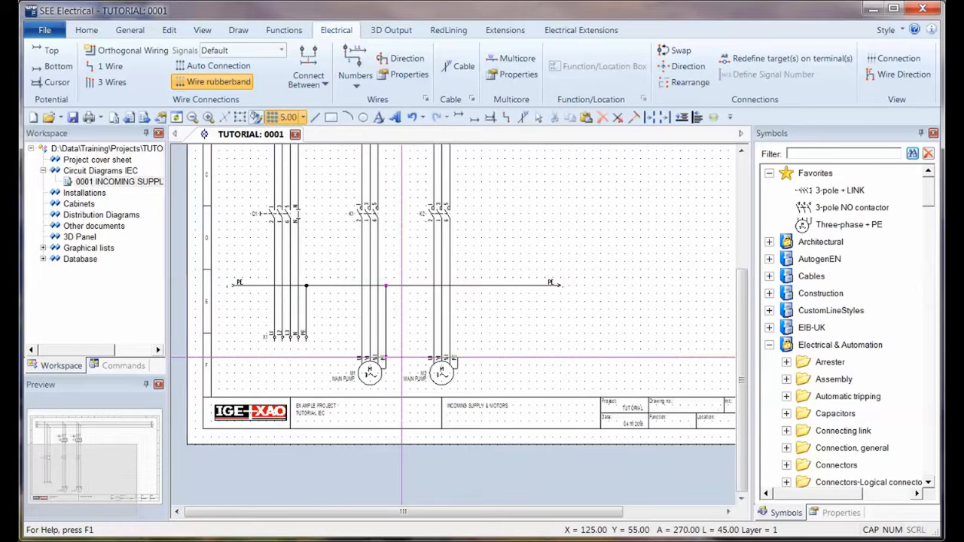
click(386, 355)
click(457, 286)
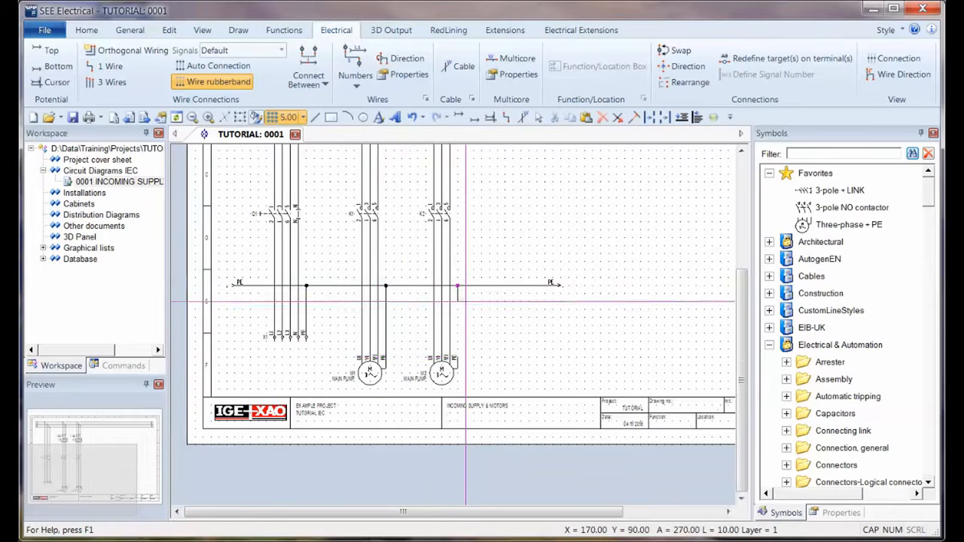
click(457, 355)
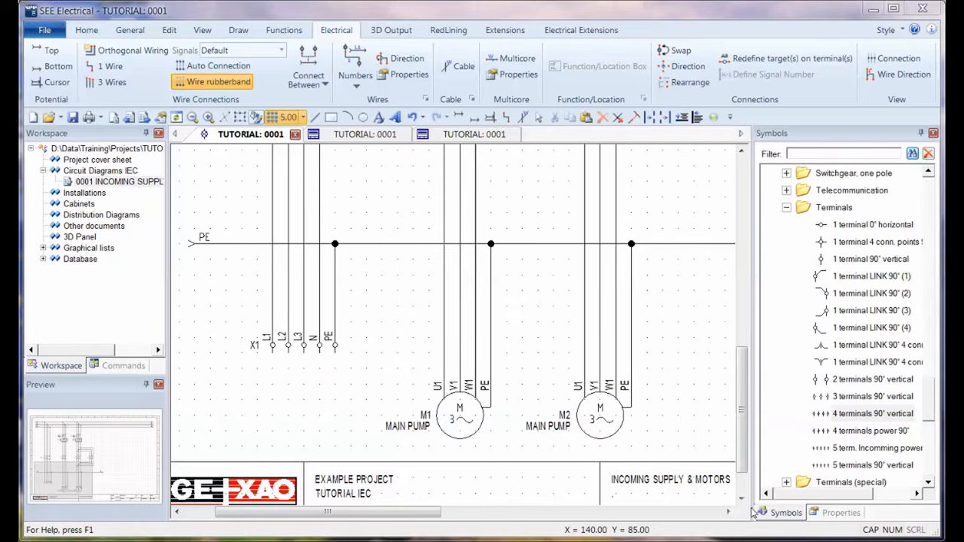
Place the 4 terminals 90° vertical symbol on the M1 motor wires at X 110, Y 90 as X1, numbered from 1.
click(785, 208)
click(786, 208)
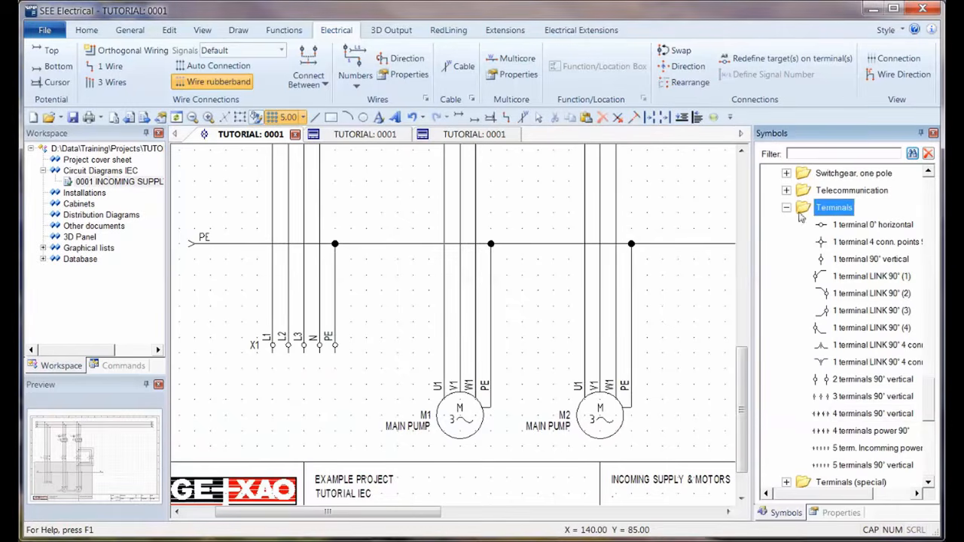
click(866, 416)
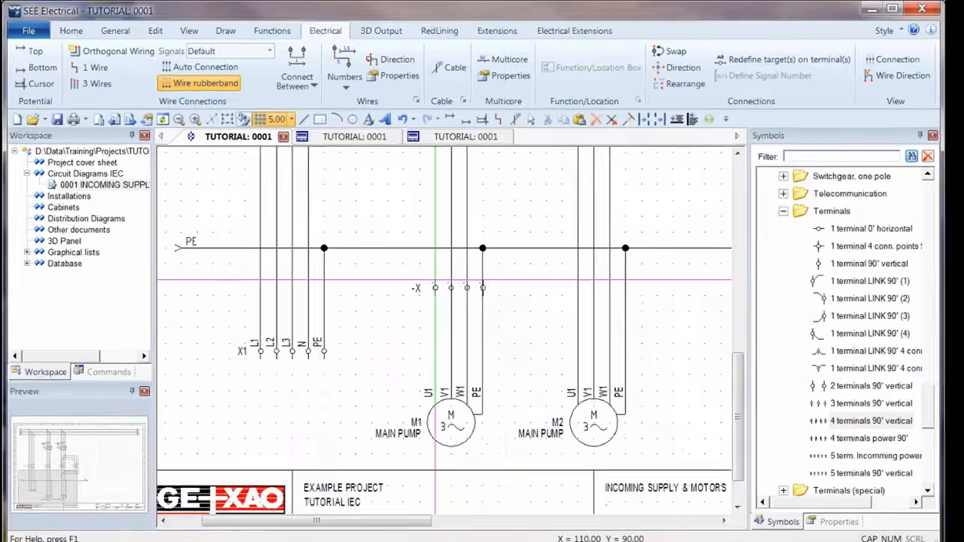
click(444, 275)
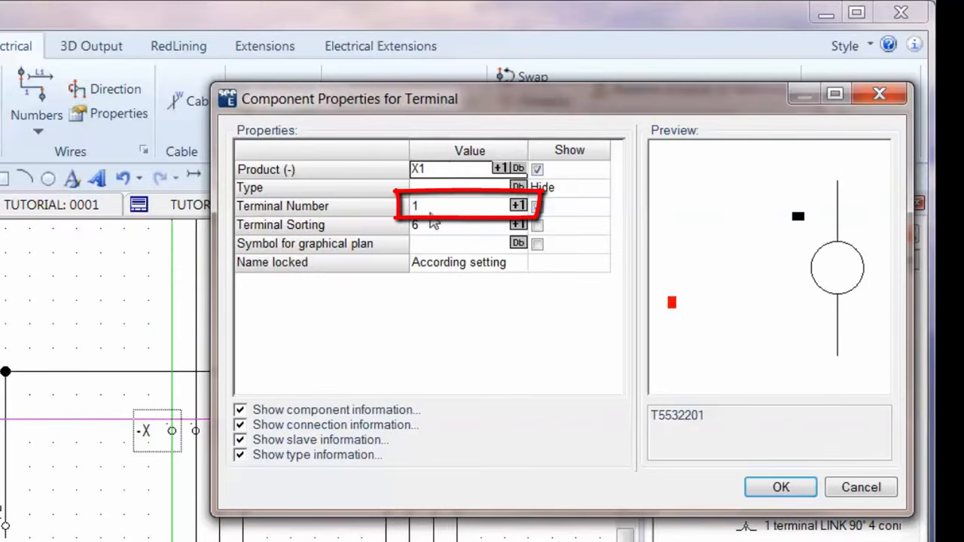
click(439, 212)
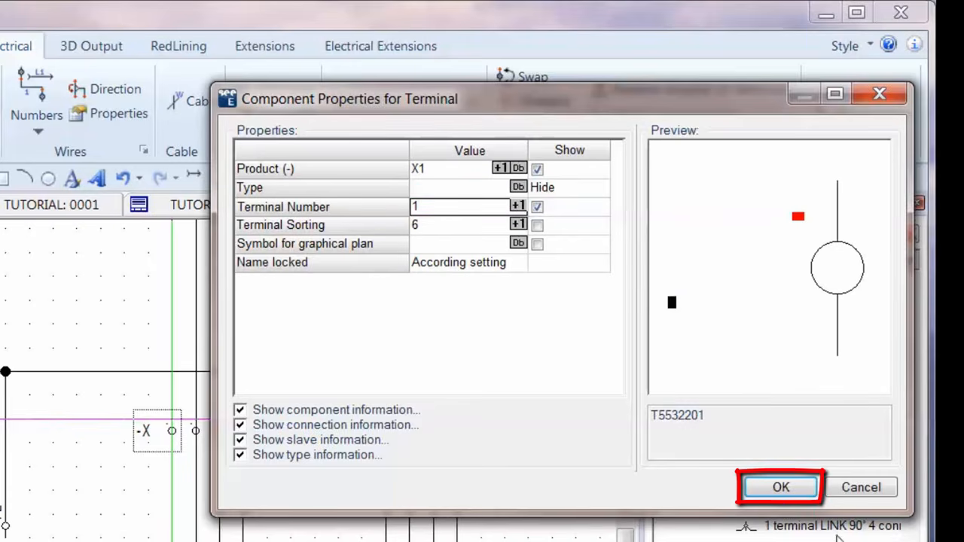
click(799, 490)
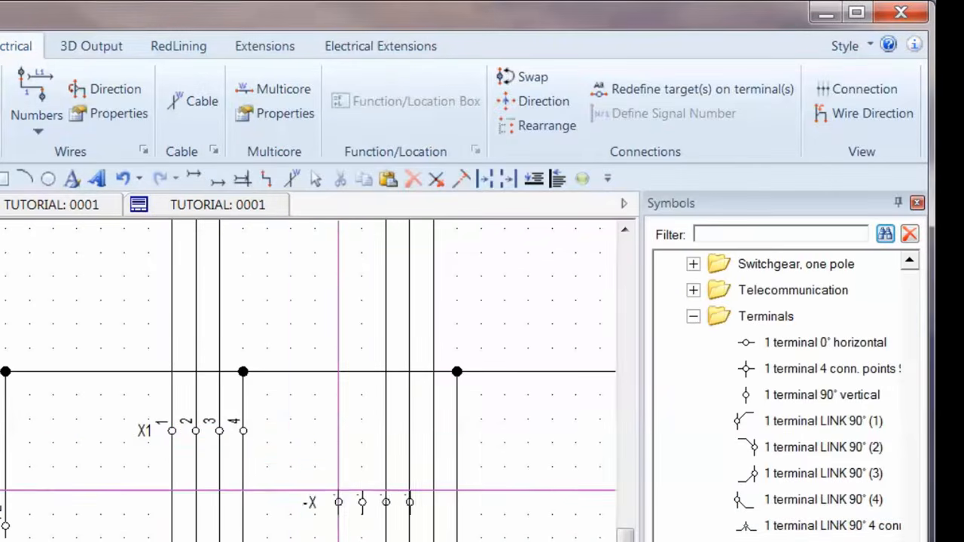
key(Escape)
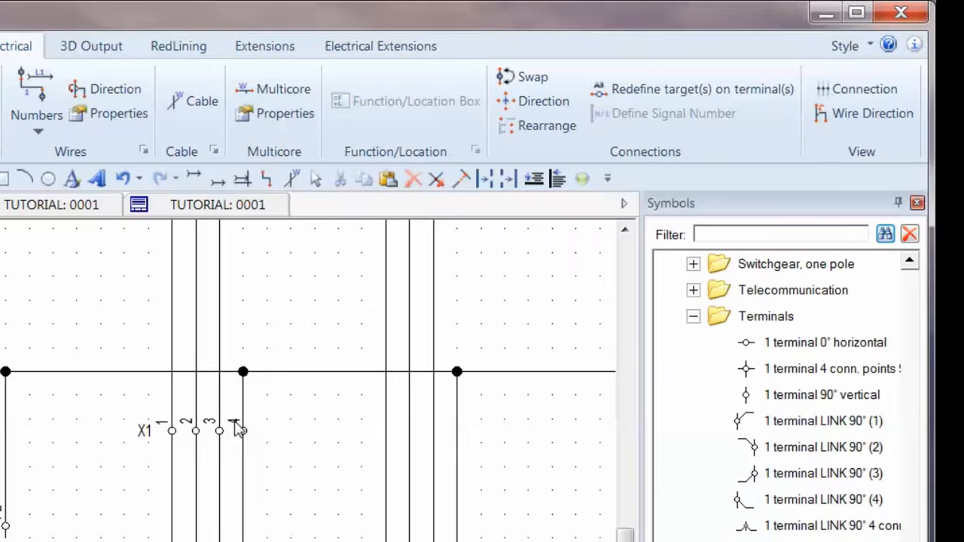
Change the terminal number of the fourth X1 terminal above motor M1 to PE.
double_click(238, 428)
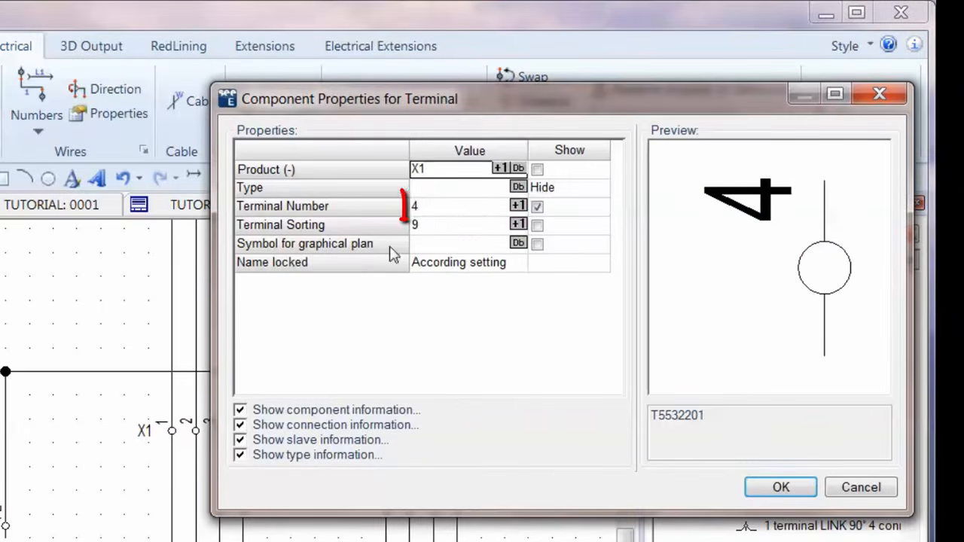
click(452, 208)
text(PE)
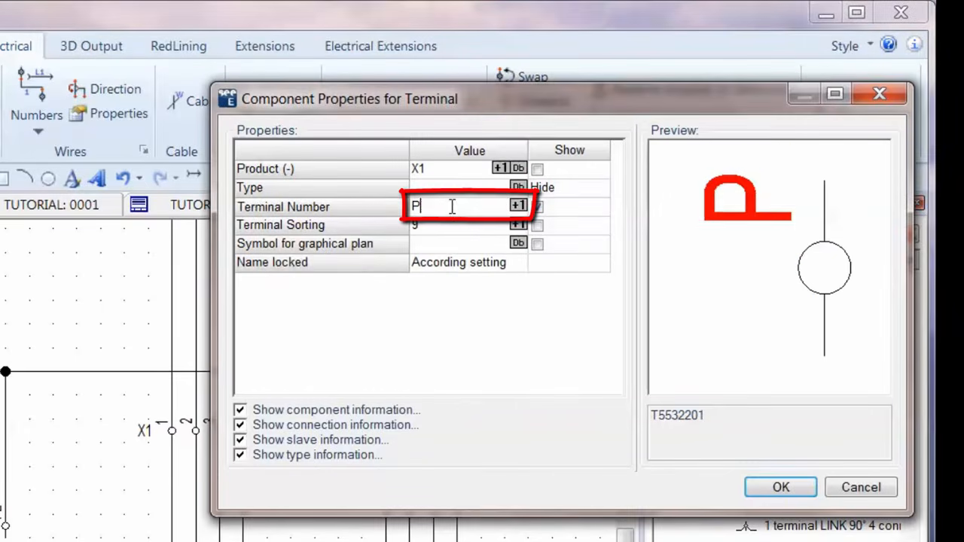
click(780, 489)
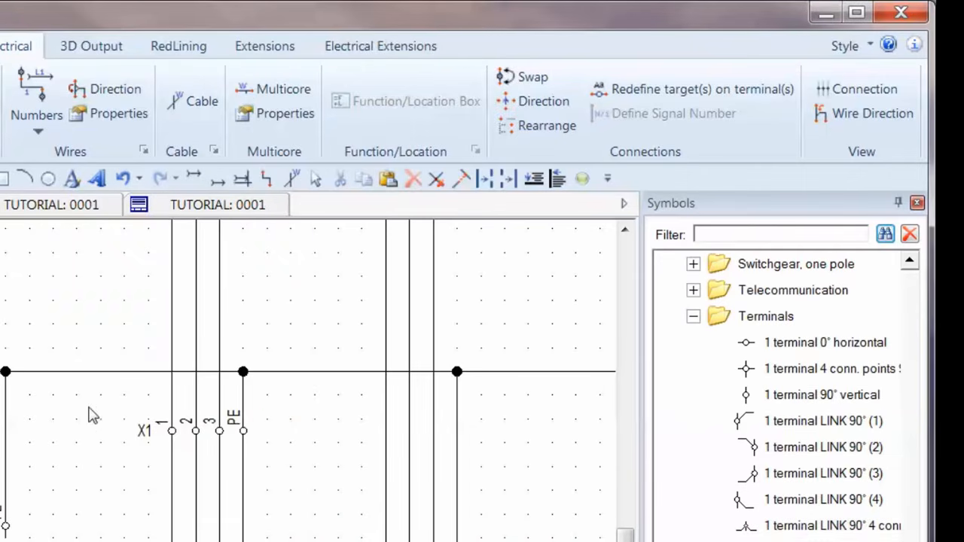
Copy the four X1 terminals above M1 onto the M2 motor wires, keeping strip X1 and numbering from 4.
drag(86, 483, 326, 398)
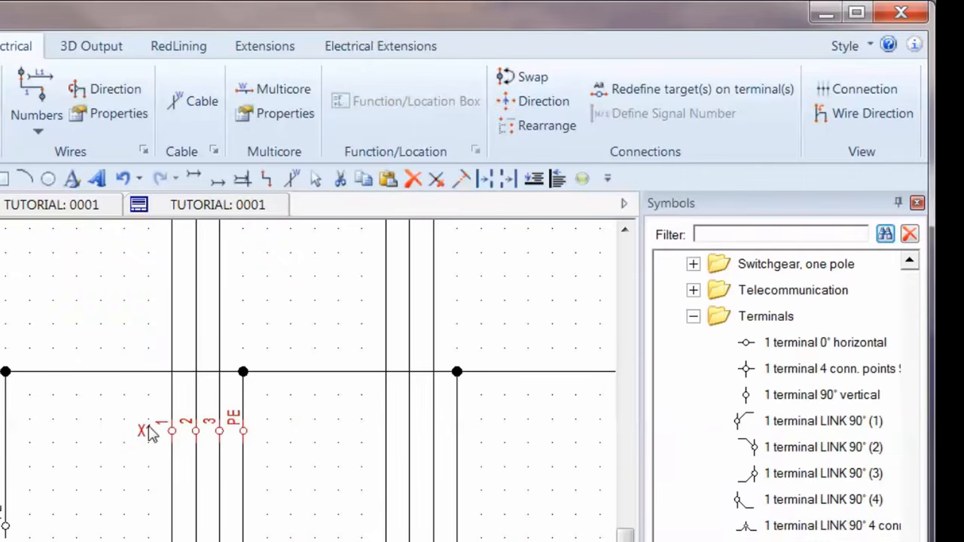
ctrl+drag(149, 427, 373, 426)
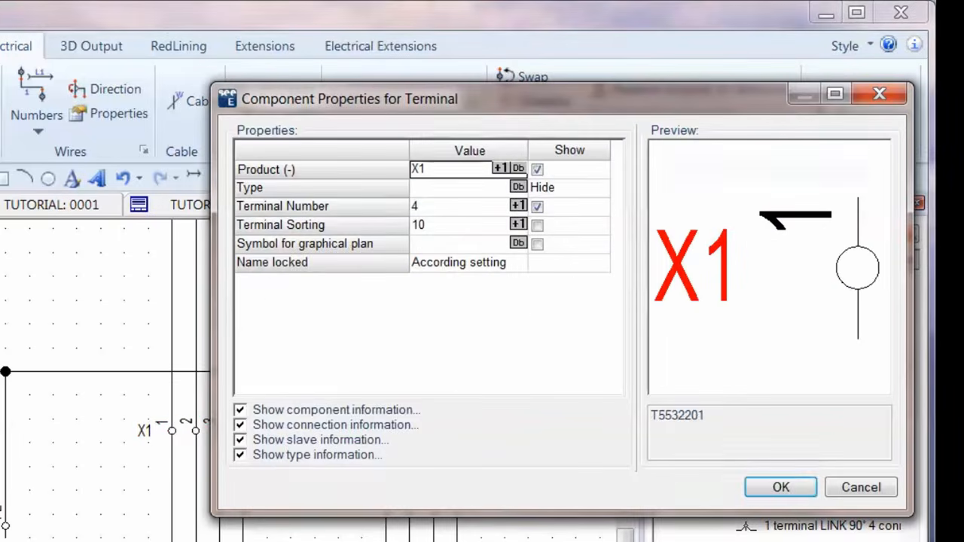
click(791, 491)
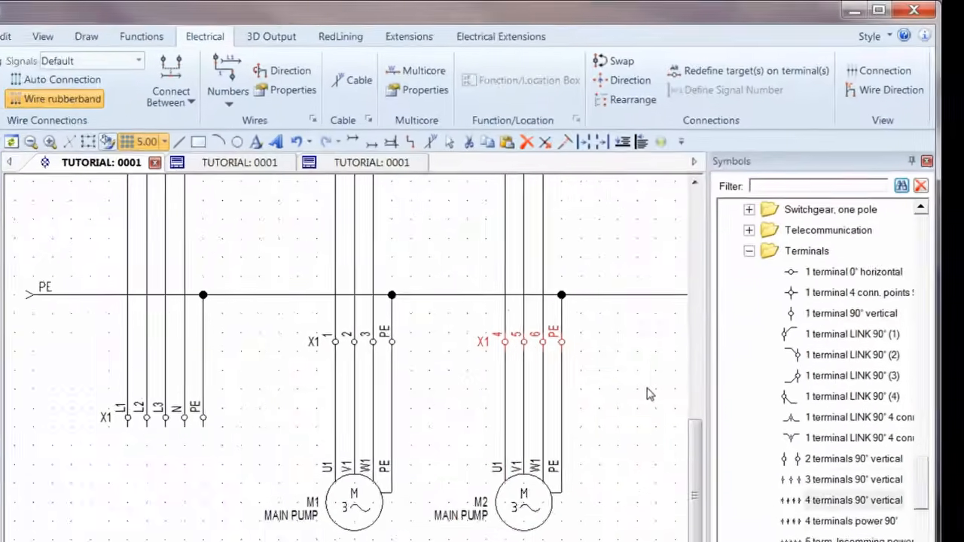
Change the description of motor M2 to REVERSING MOTOR.
double_click(581, 437)
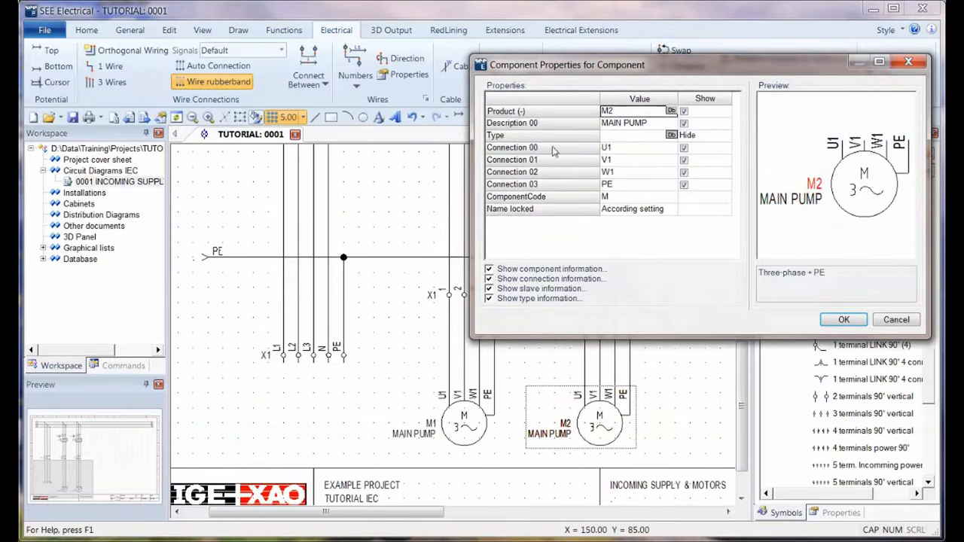
click(608, 126)
click(618, 124)
drag(622, 123, 571, 122)
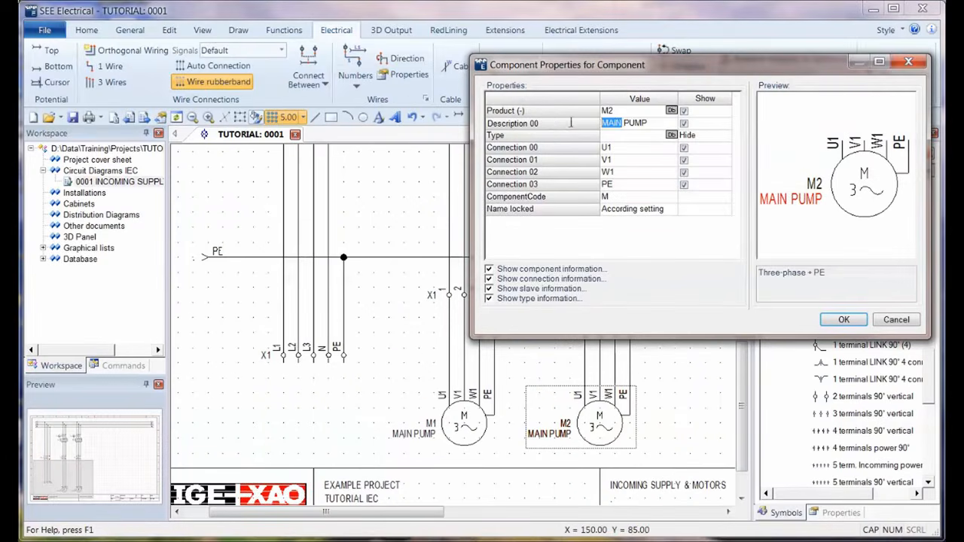
text(REVERSING)
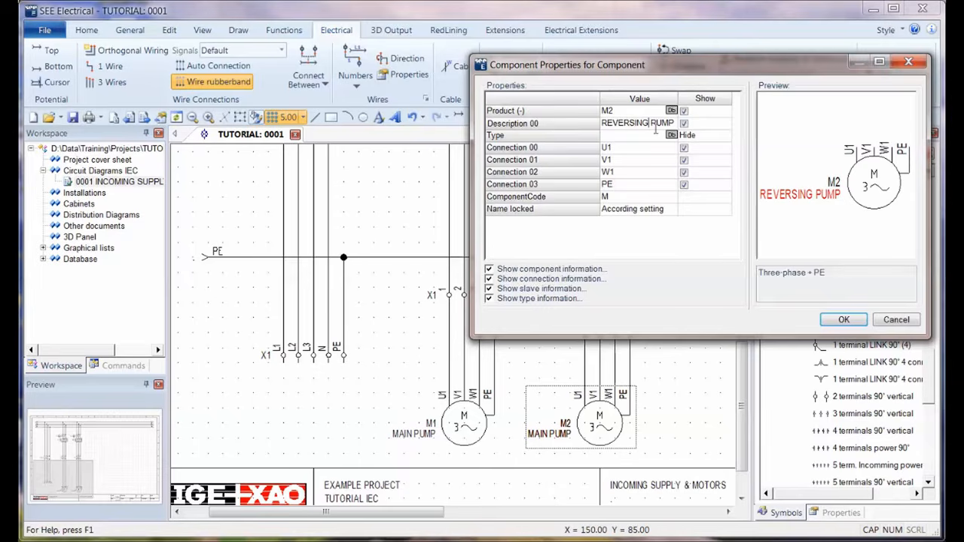
drag(651, 123, 687, 124)
text(MOTOR)
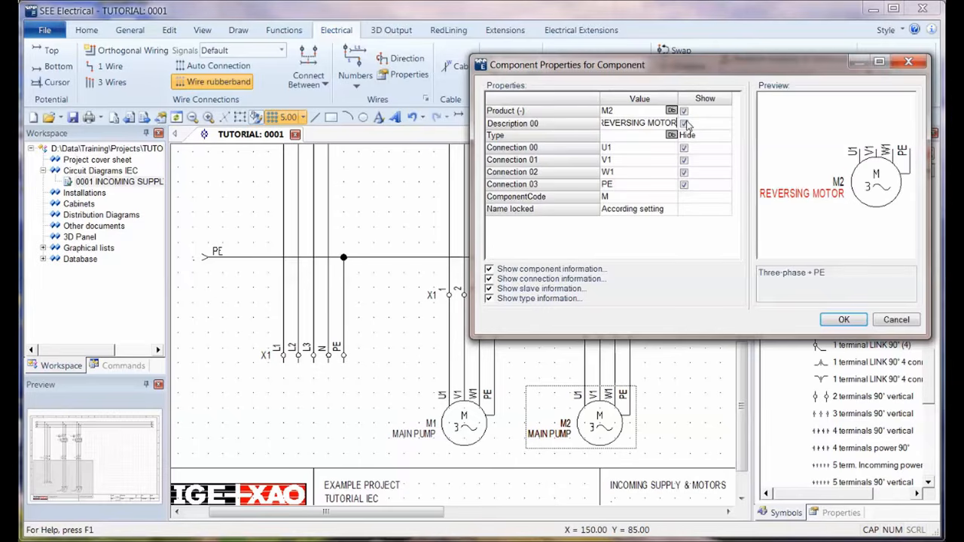
key(Return)
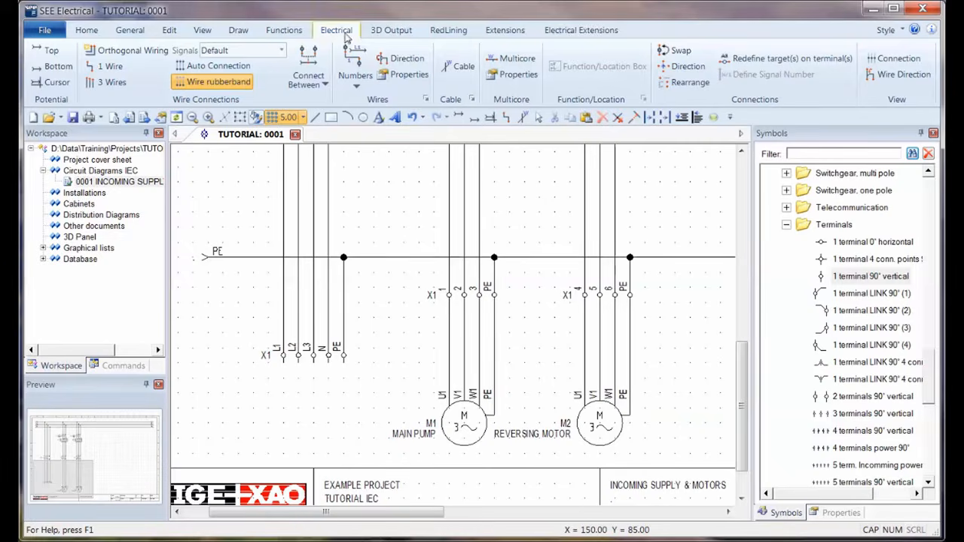
Draw a SEE Cable Colour cable across the four M1 wires from X 105, Y 75 and name it W1.
click(460, 66)
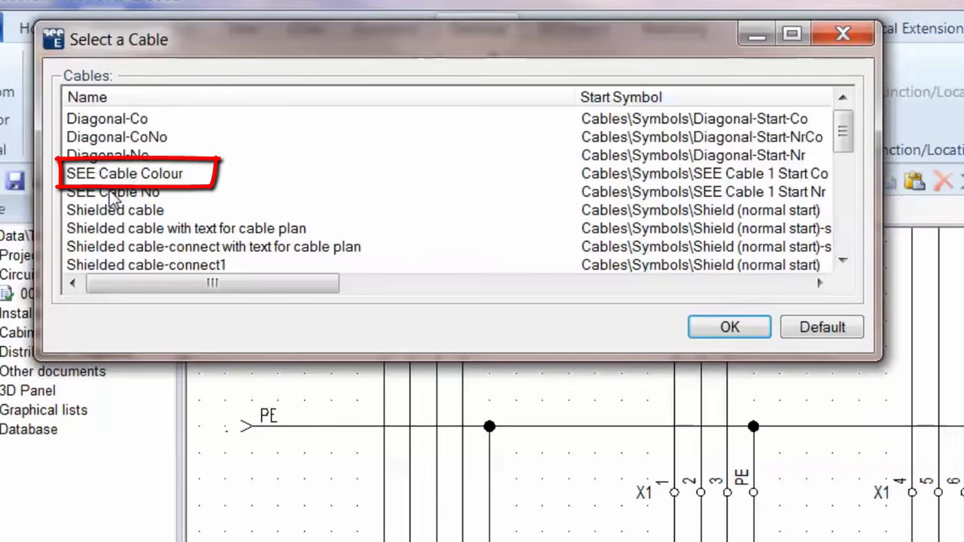
click(124, 174)
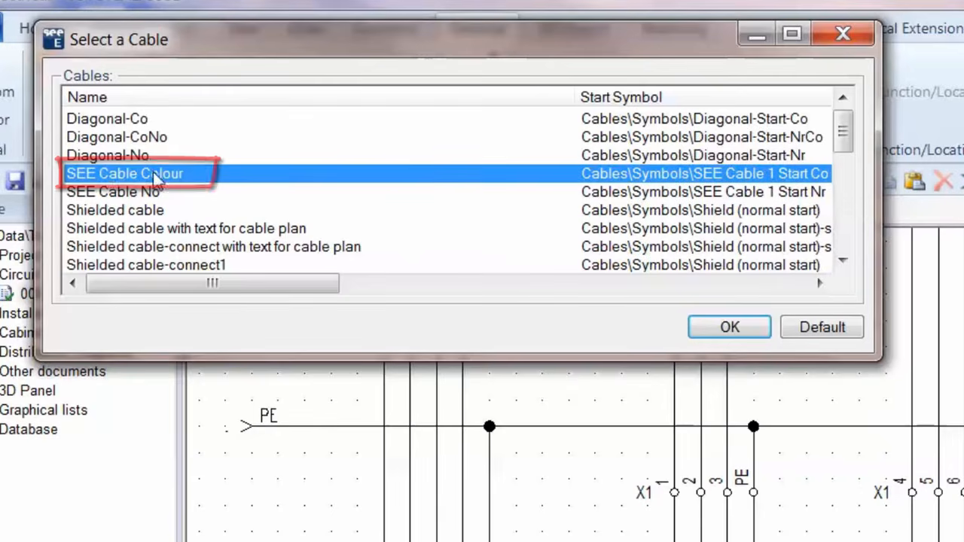
click(728, 328)
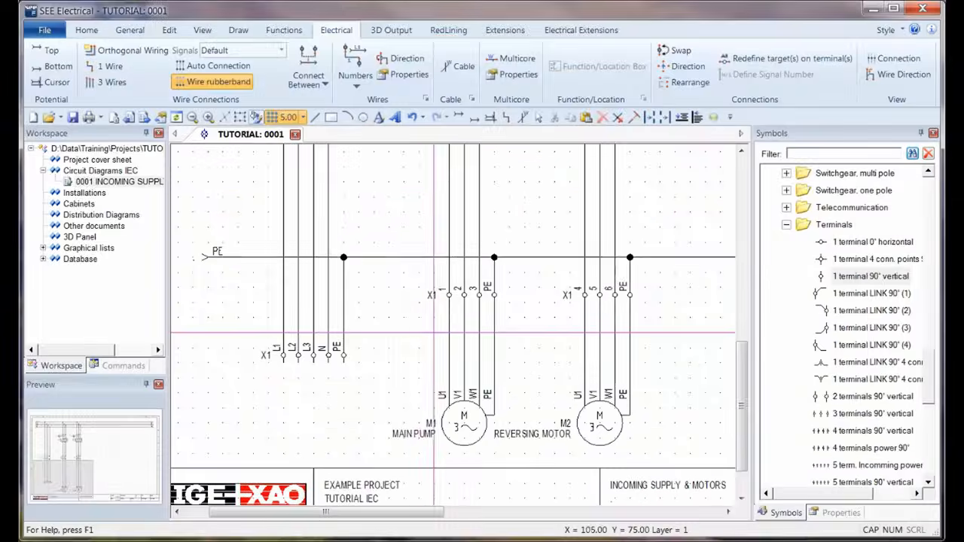
click(434, 332)
click(509, 333)
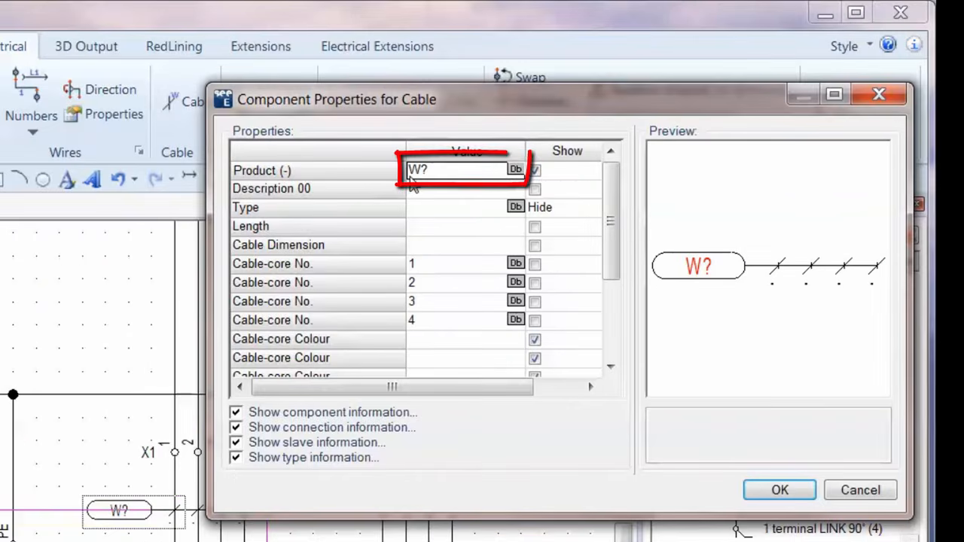
text(W1)
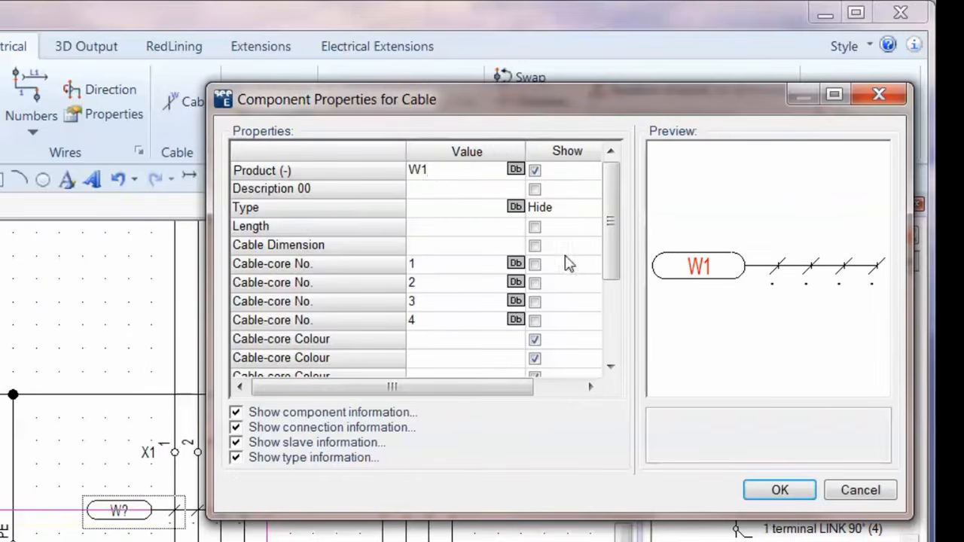
Set the four core colours of cable W1 to GY, BK, BN and G/Y.
drag(609, 216, 611, 261)
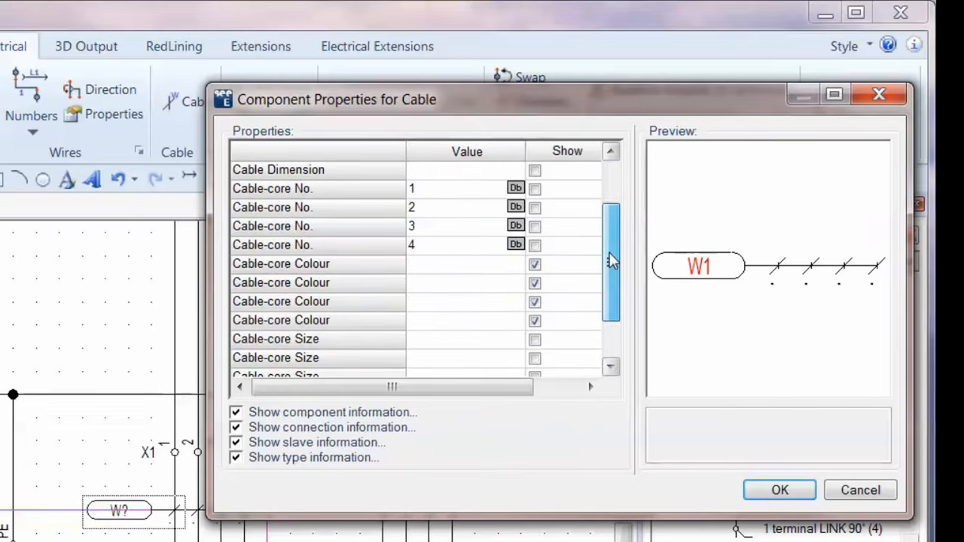
click(437, 265)
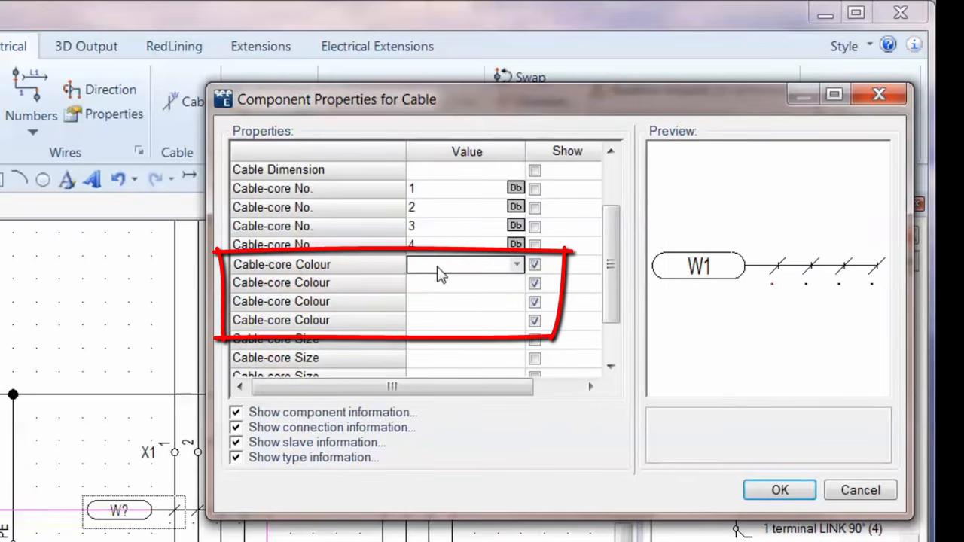
text(GY)
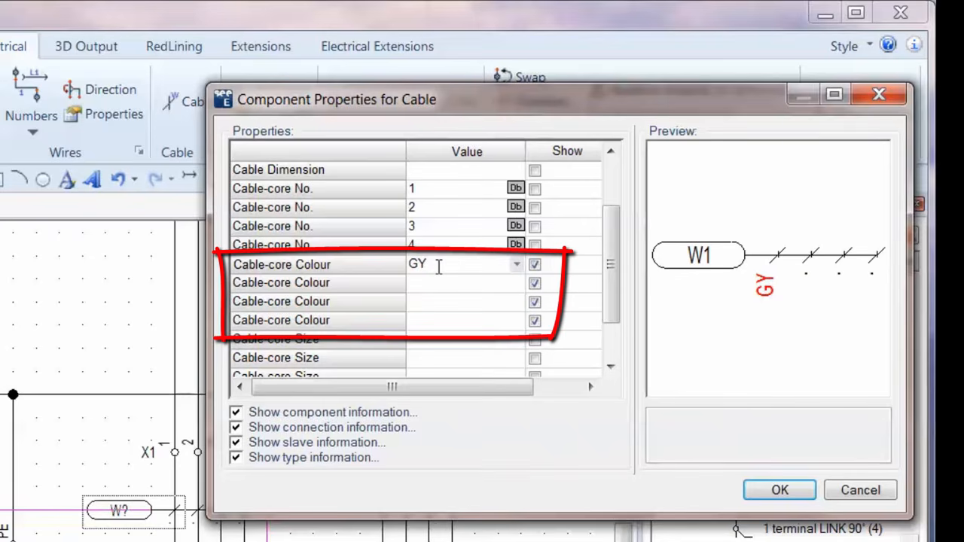
key(Return)
text(BK)
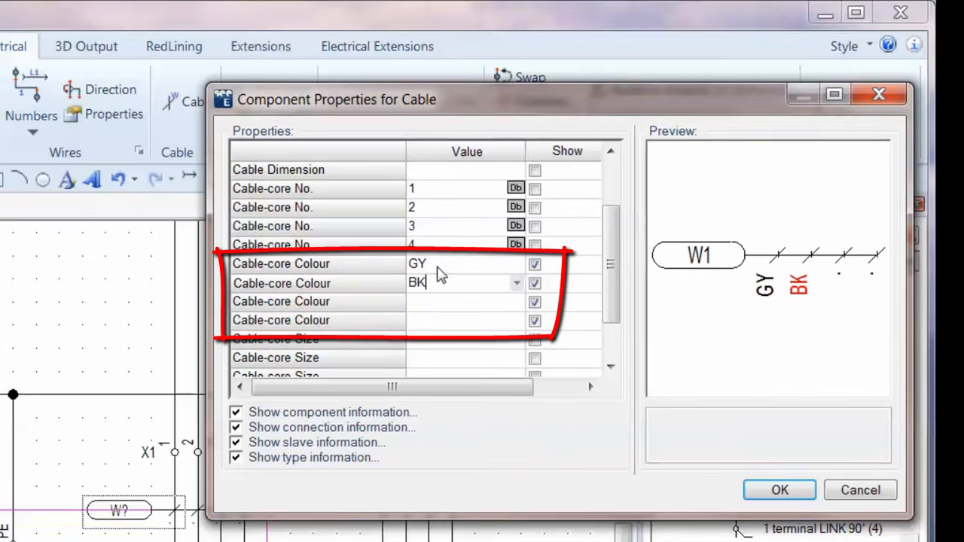
key(Return)
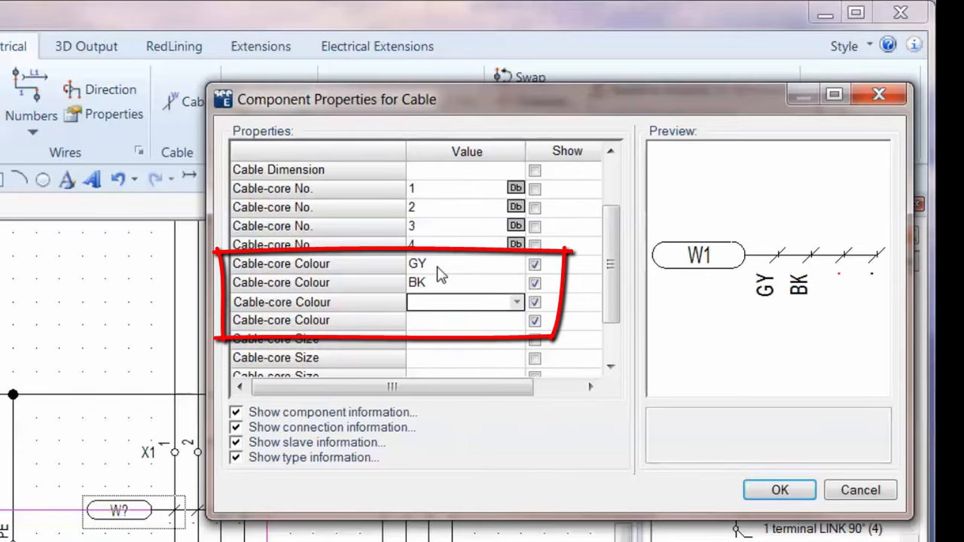
text(BN)
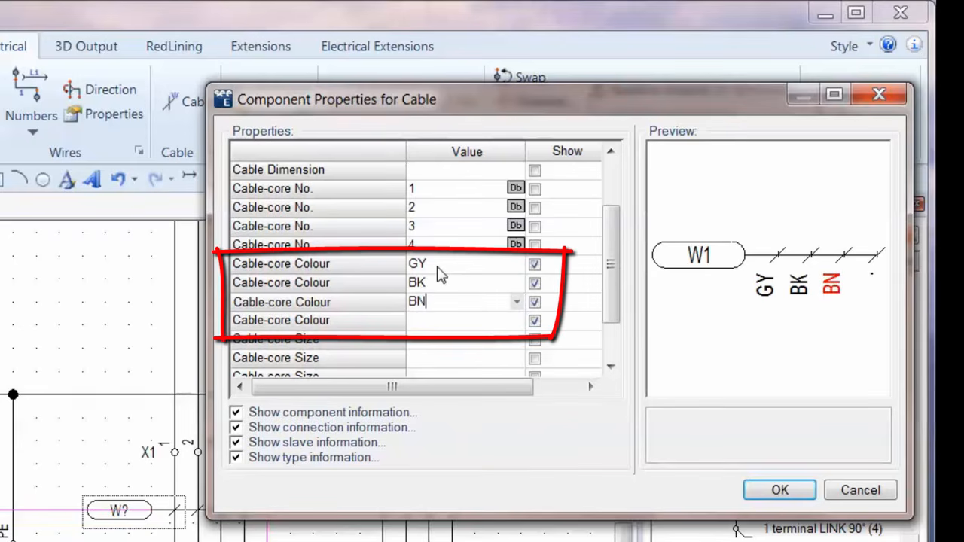
key(Return)
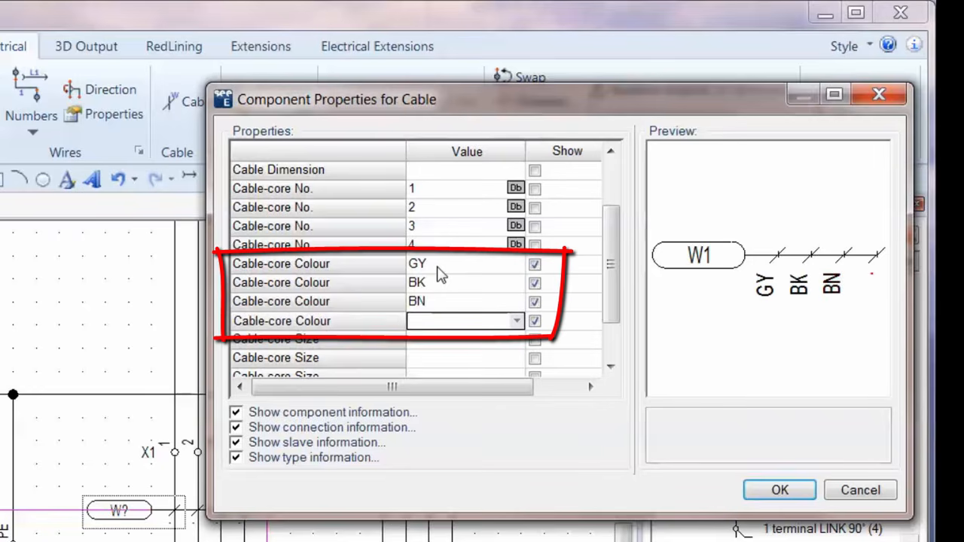
text(G/Y)
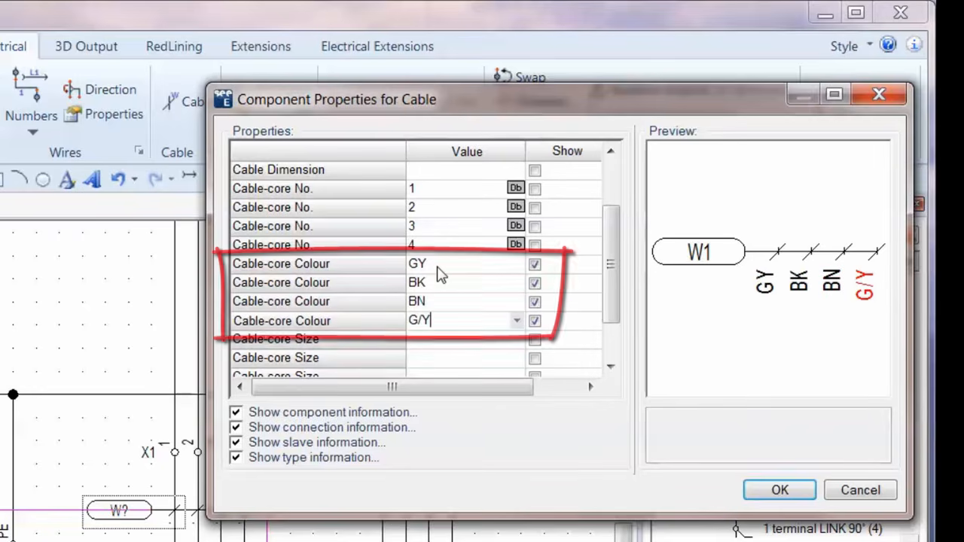
click(784, 495)
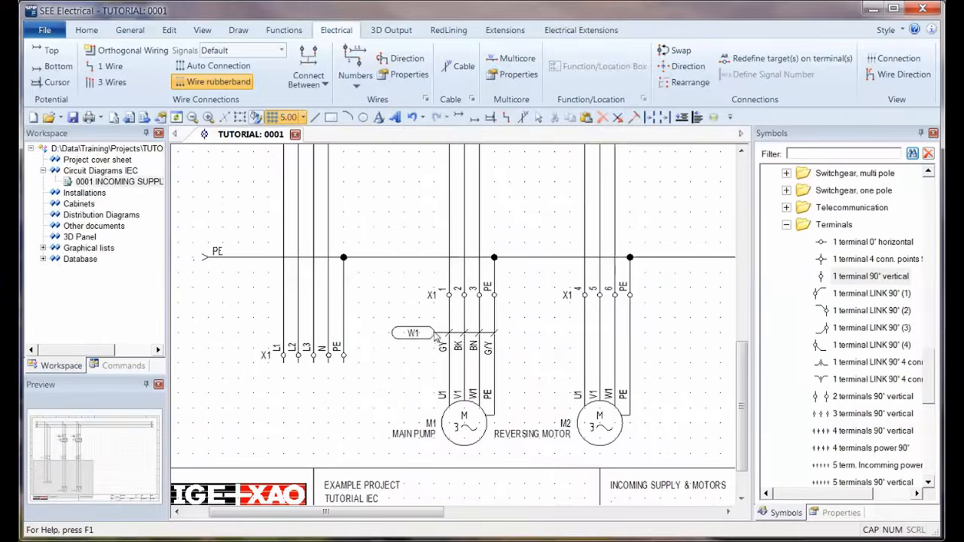
Copy cable W1 onto the M2 motor wires at X 150, Y 75 and name the copy W2.
ctrl+drag(436, 333, 567, 336)
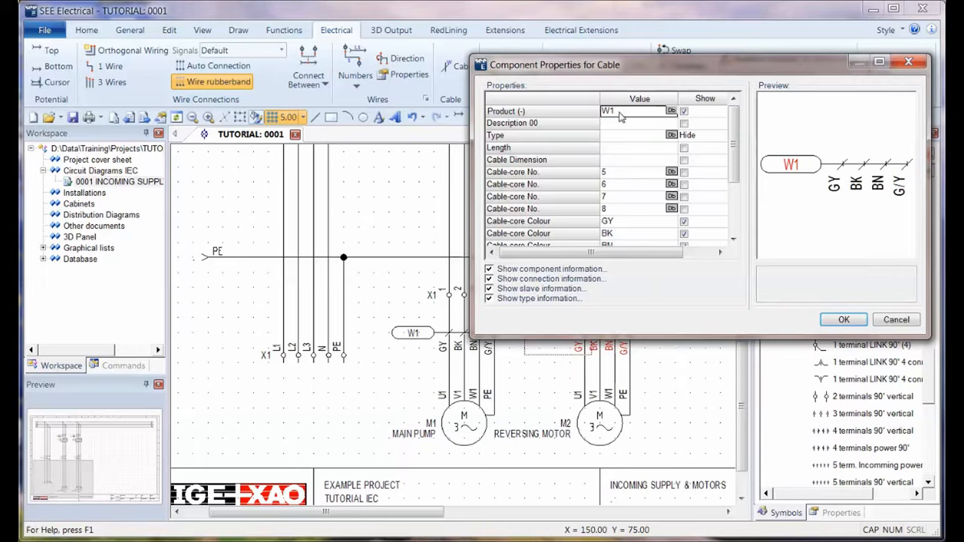
key(BackSpace)
text(2)
click(844, 320)
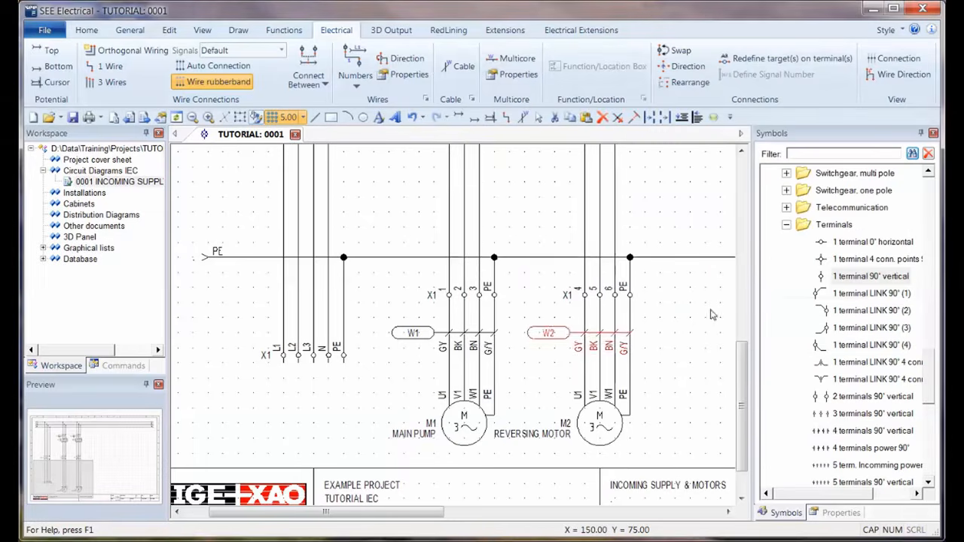
click(694, 330)
scroll(650, 309, down, 1)
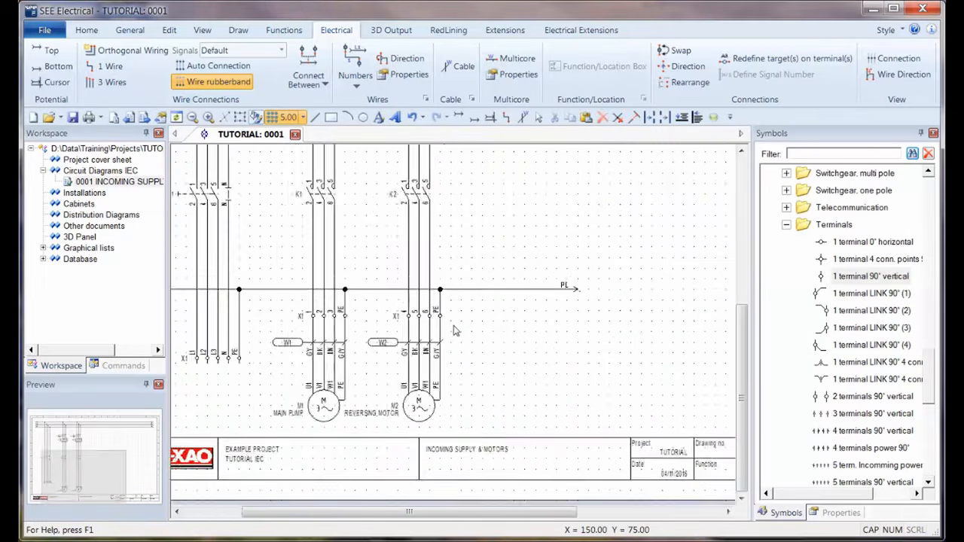
scroll(454, 330, down, 1)
scroll(441, 273, up, 3)
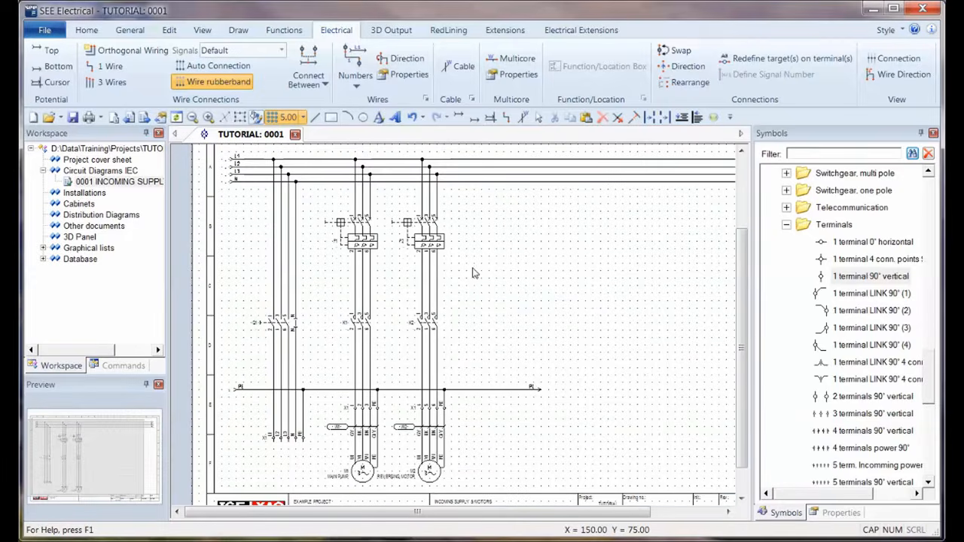
Draw the outer reversing wire from K2's pole 5 line at Y 175, via X 205, back to the pole 1 line at Y 120.
scroll(430, 330, down, 1)
scroll(411, 336, up, 3)
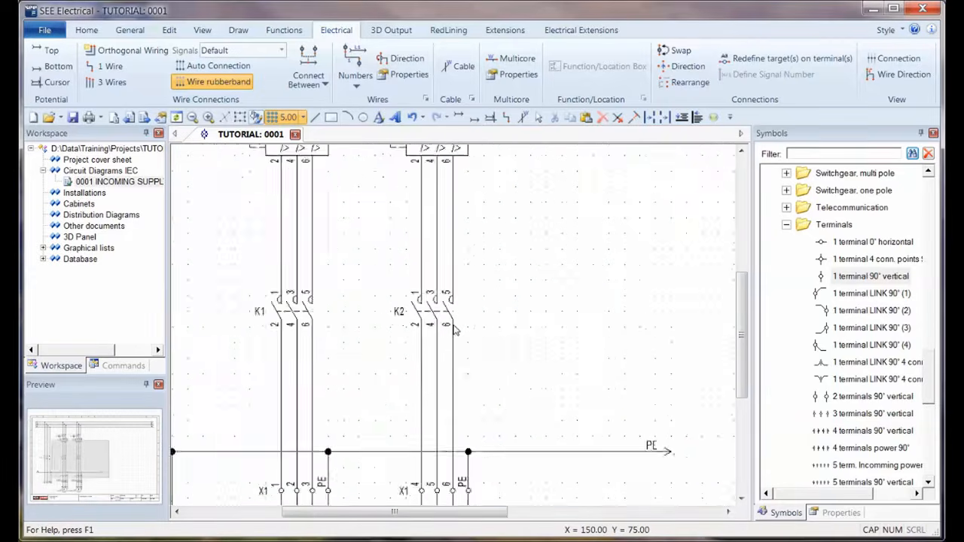
scroll(453, 326, down, 1)
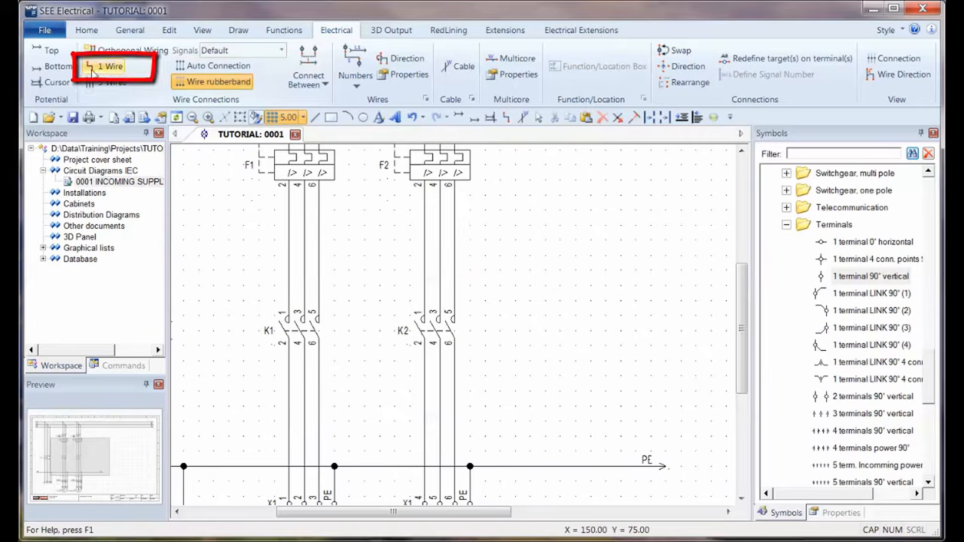
click(105, 67)
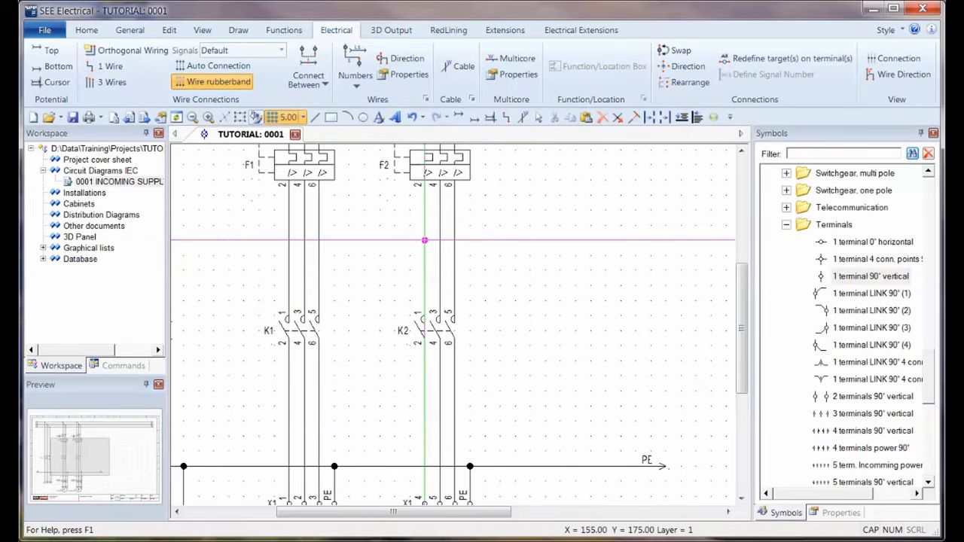
click(455, 240)
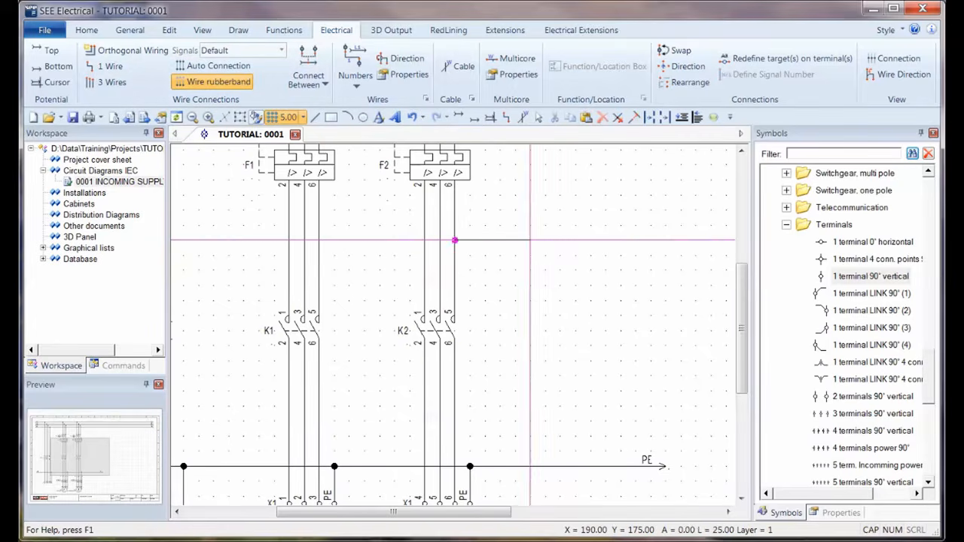
click(575, 241)
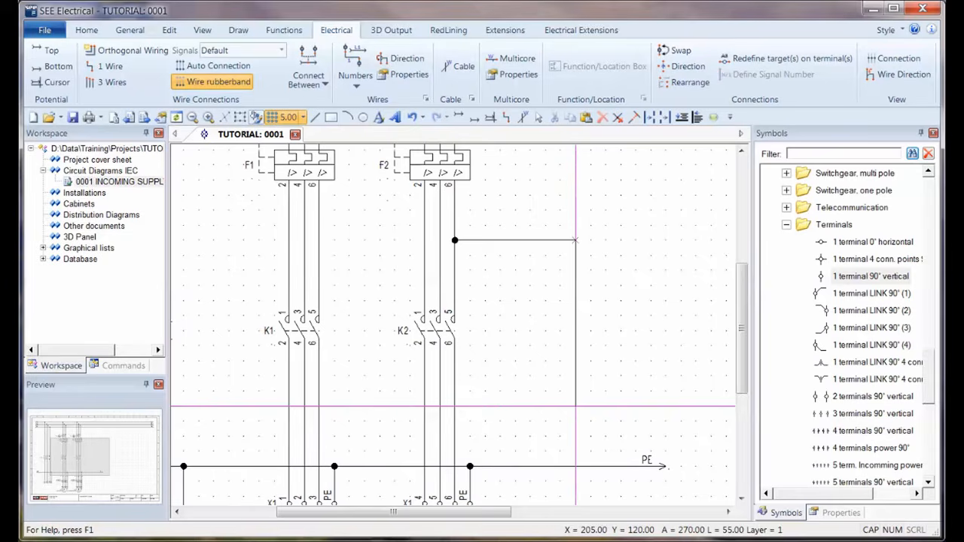
click(576, 407)
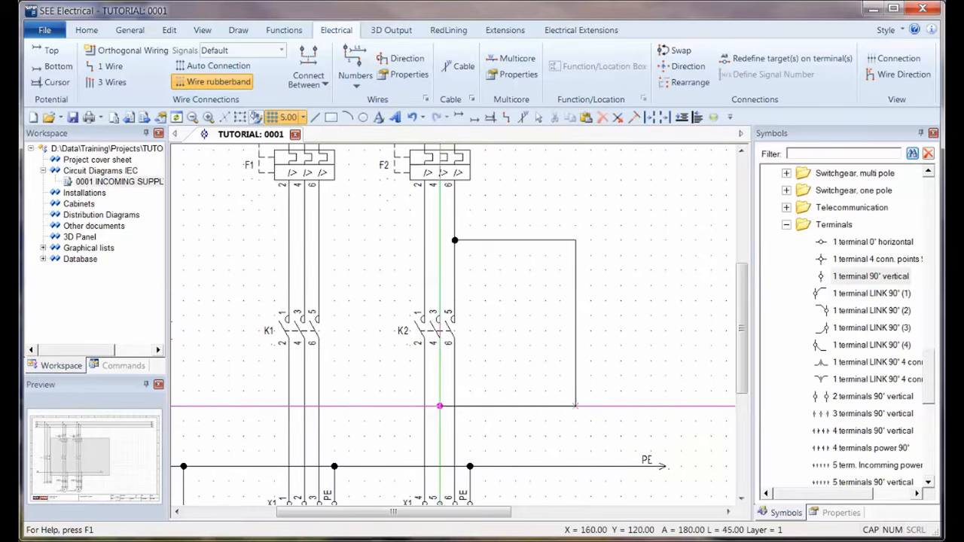
click(425, 407)
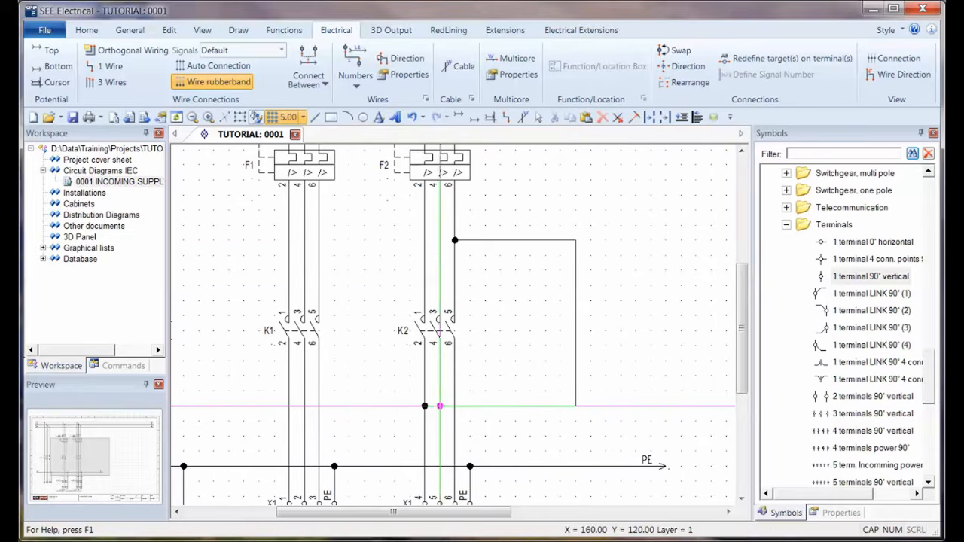
Draw the middle reversing wire from K2's pole 3 line at Y 170, via X 200, back to the same line at Y 125.
click(440, 255)
click(561, 255)
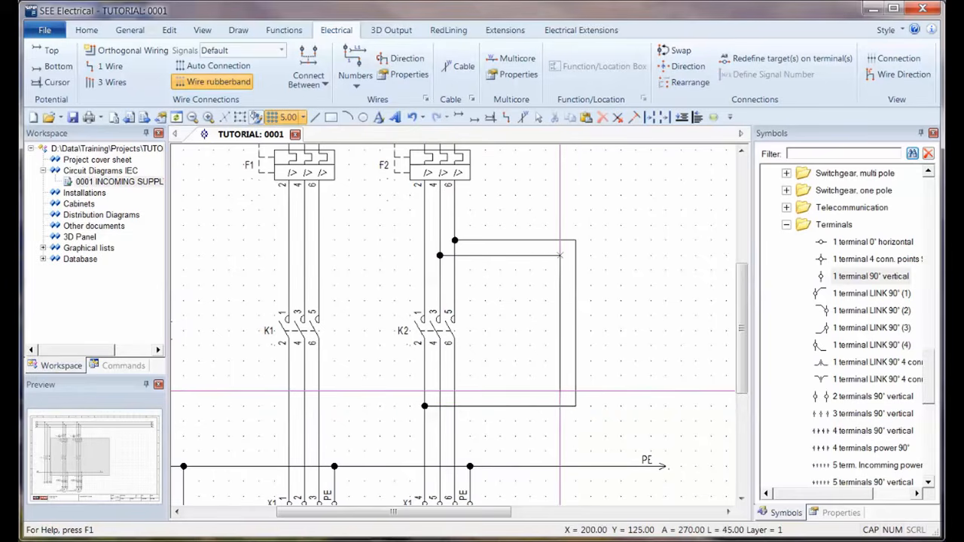
click(560, 391)
click(440, 391)
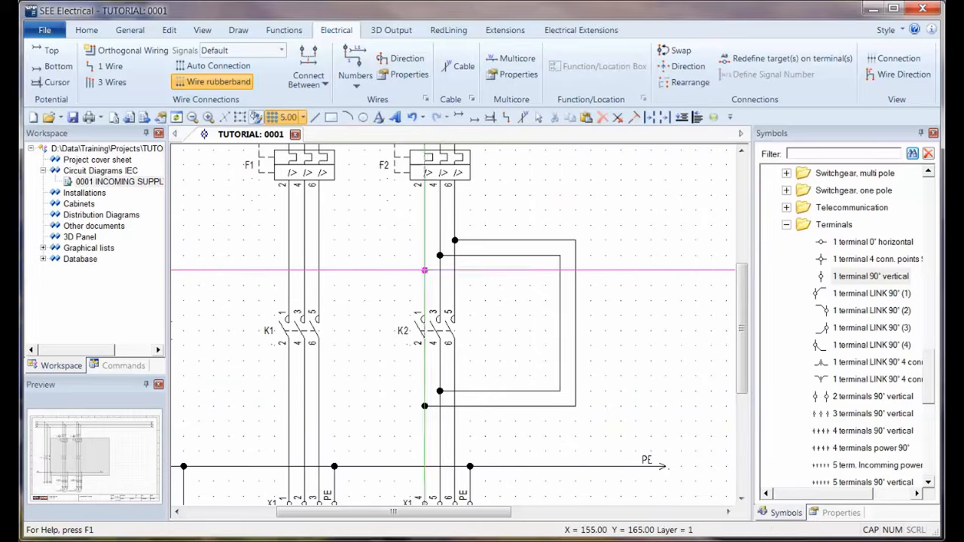
Draw the inner reversing wire from K2's pole 1 line at Y 165, via X 195, to the pole 5 line at Y 130.
click(425, 270)
click(545, 270)
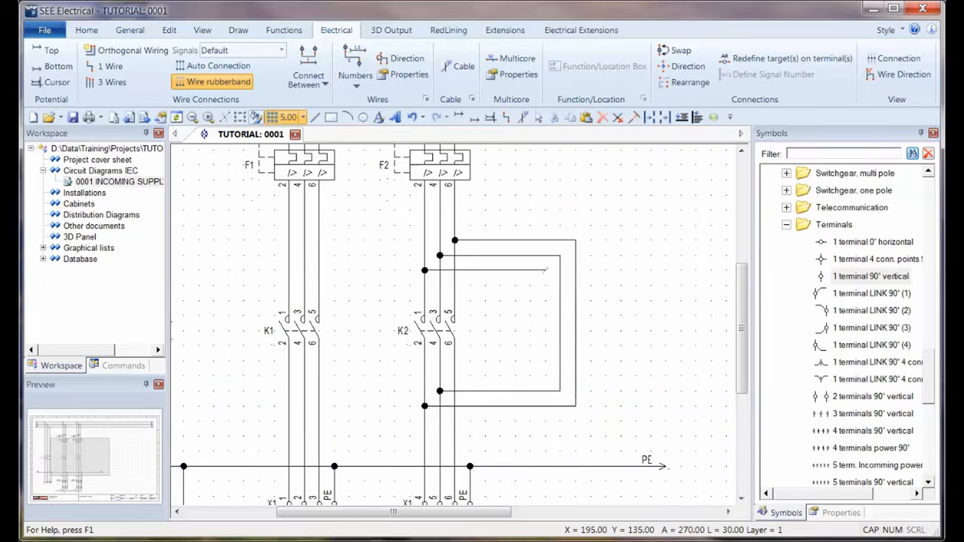
click(545, 376)
click(455, 376)
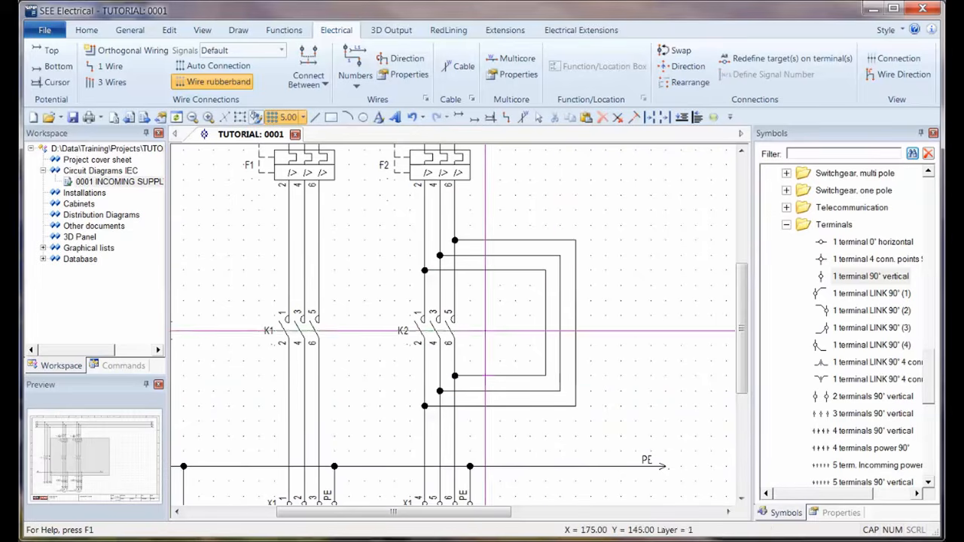
Copy contactor K2 onto the three vertical reversing wires and name the copy K3.
drag(437, 332, 568, 334)
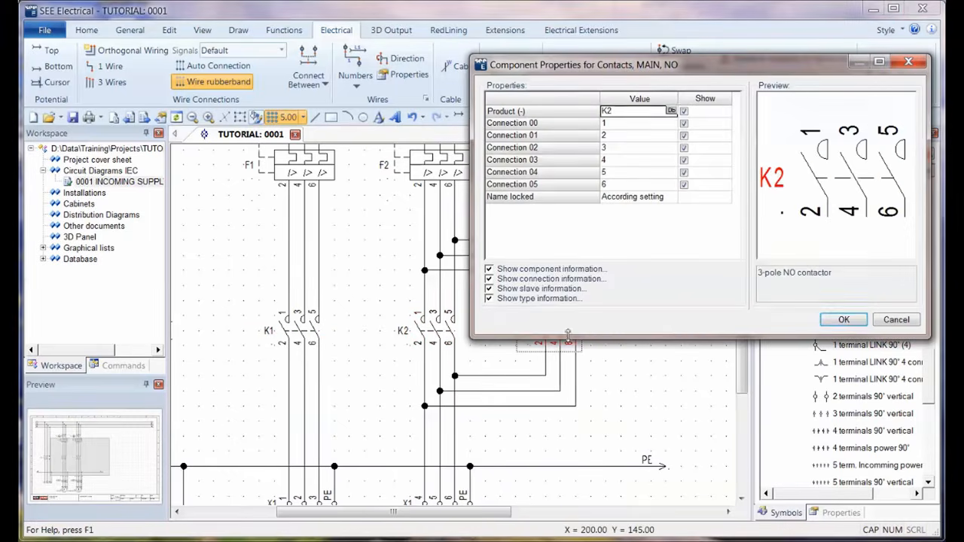
key(BackSpace)
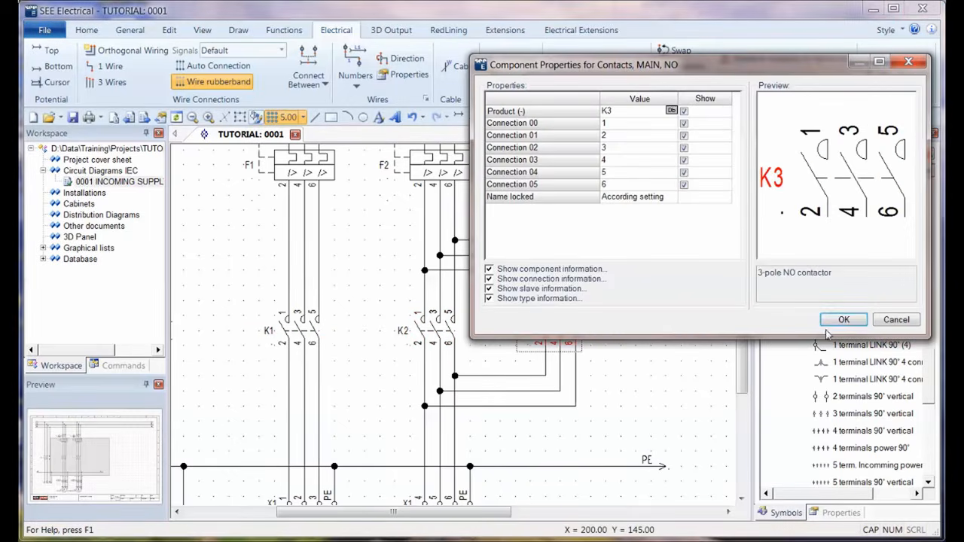
click(833, 322)
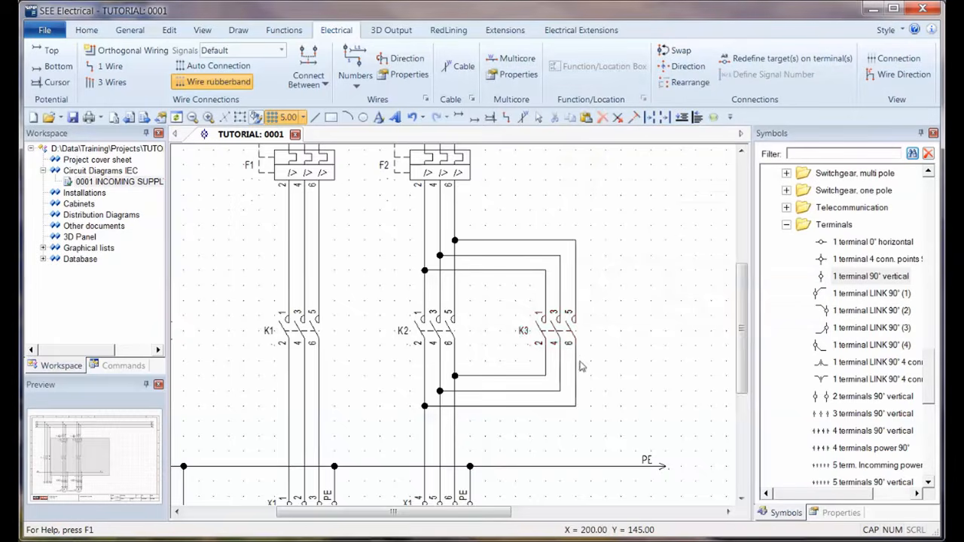
Place an AC/DC Converter from the Converters symbols below the supply potentials at X 310, Y 210, and move it down 25 units.
scroll(580, 366, down, 3)
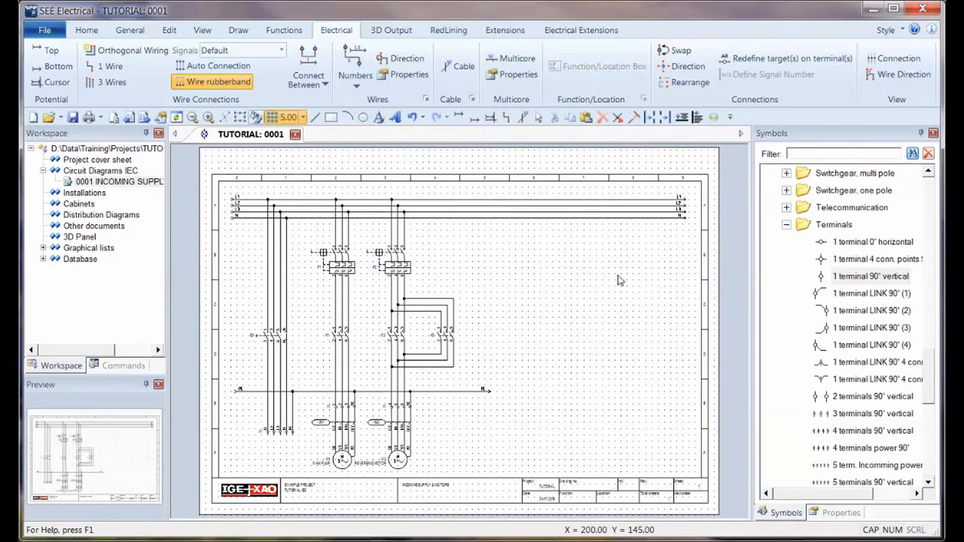
click(786, 225)
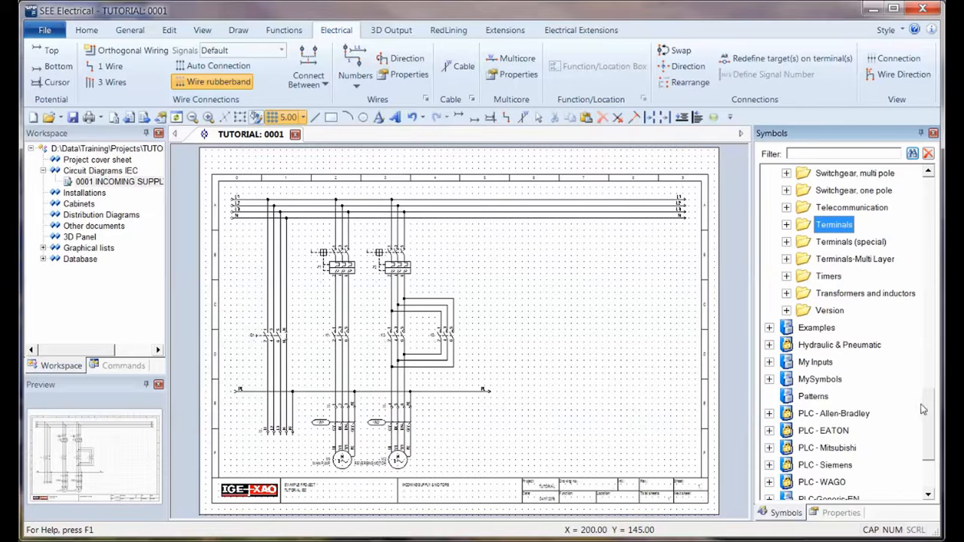
drag(924, 409, 929, 223)
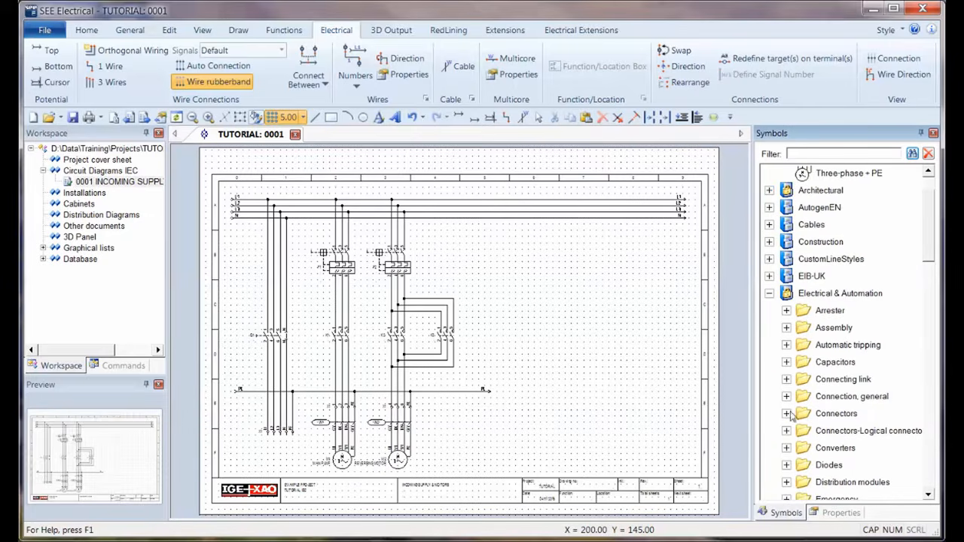
click(787, 448)
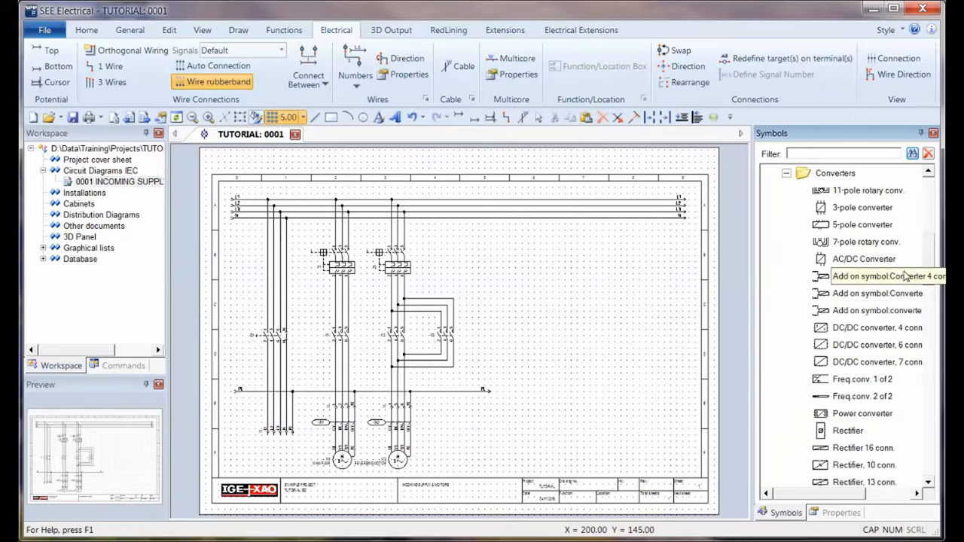
scroll(929, 274, down, 1)
scroll(929, 273, down, 1)
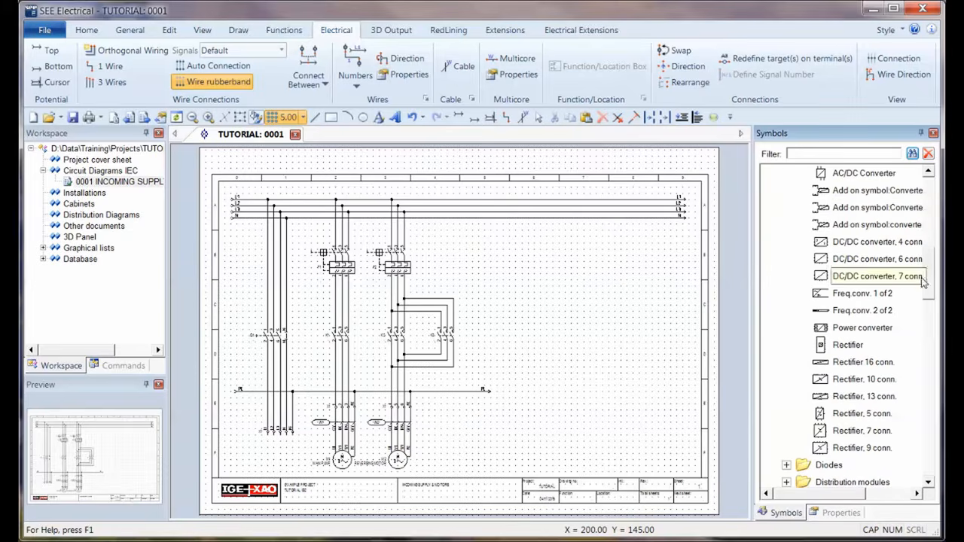
click(866, 176)
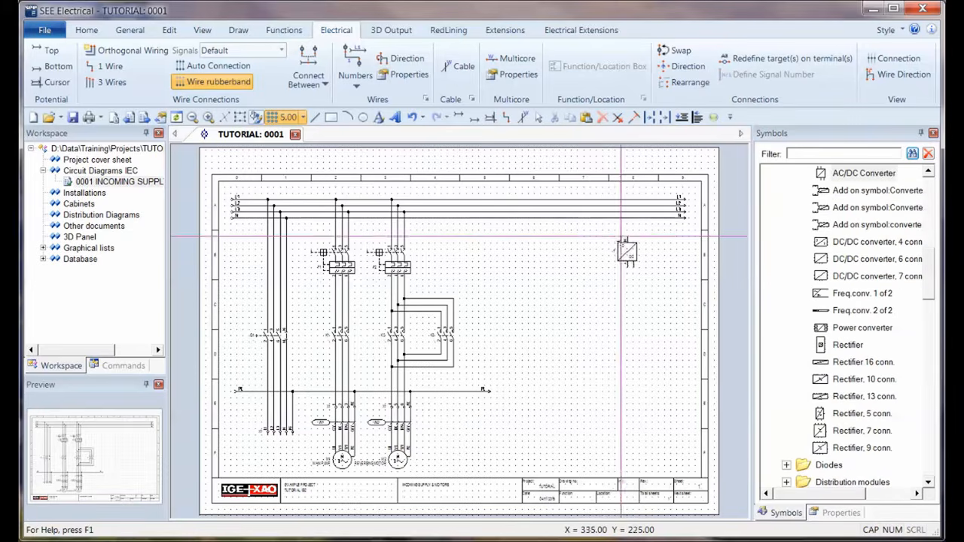
scroll(510, 323, up, 3)
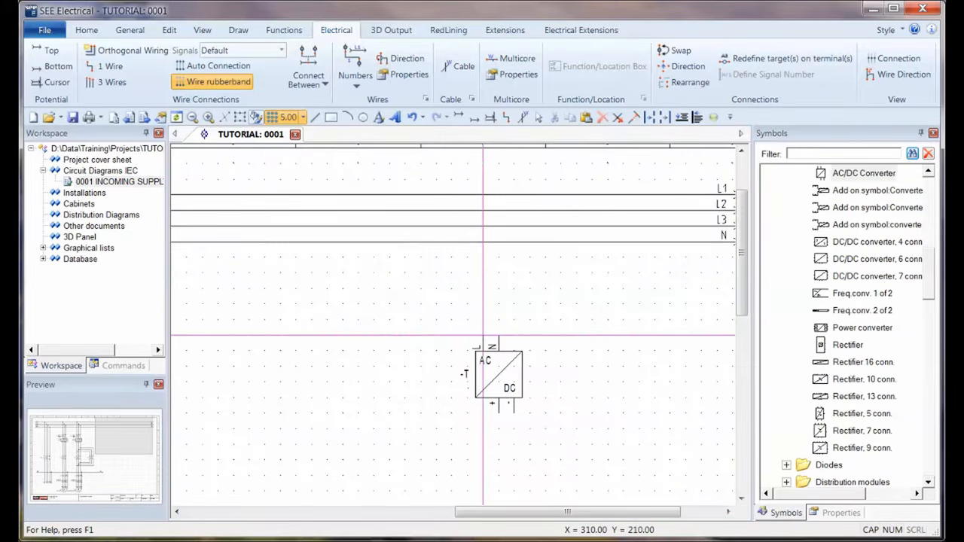
click(483, 335)
key(Escape)
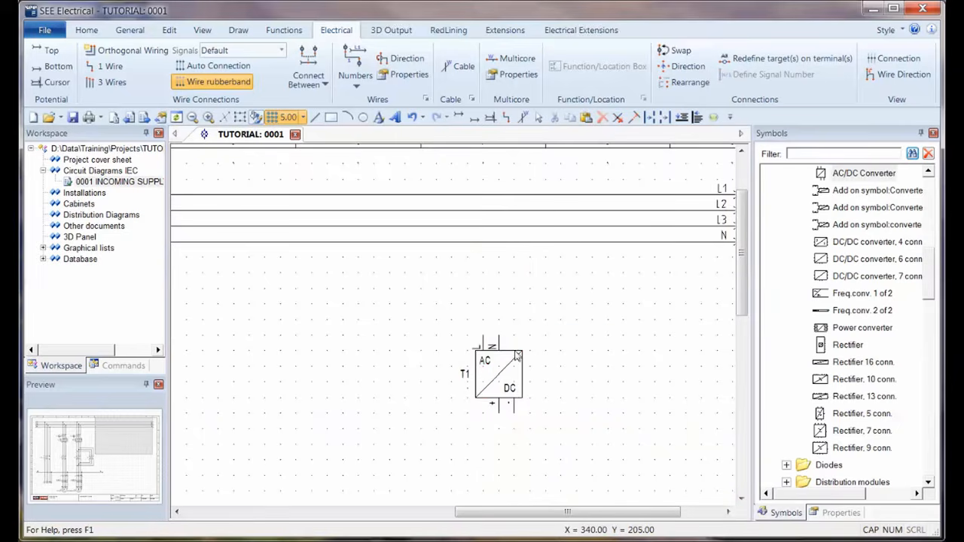
drag(517, 356, 517, 433)
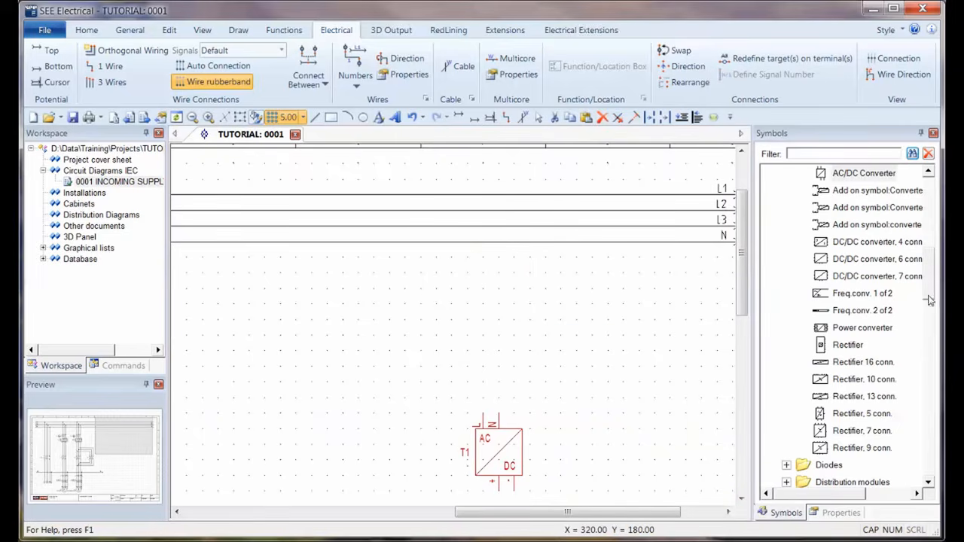
Add the 2-pole CB symbol from Switchgear, multi pole to the favorites and place one above the AC/DC converter at X 310, Y 220.
drag(929, 296, 932, 426)
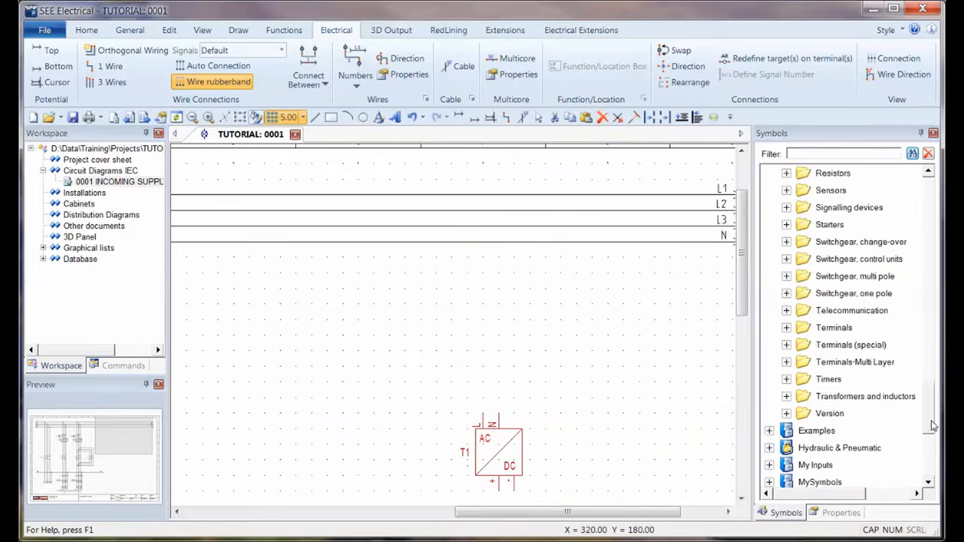
click(787, 276)
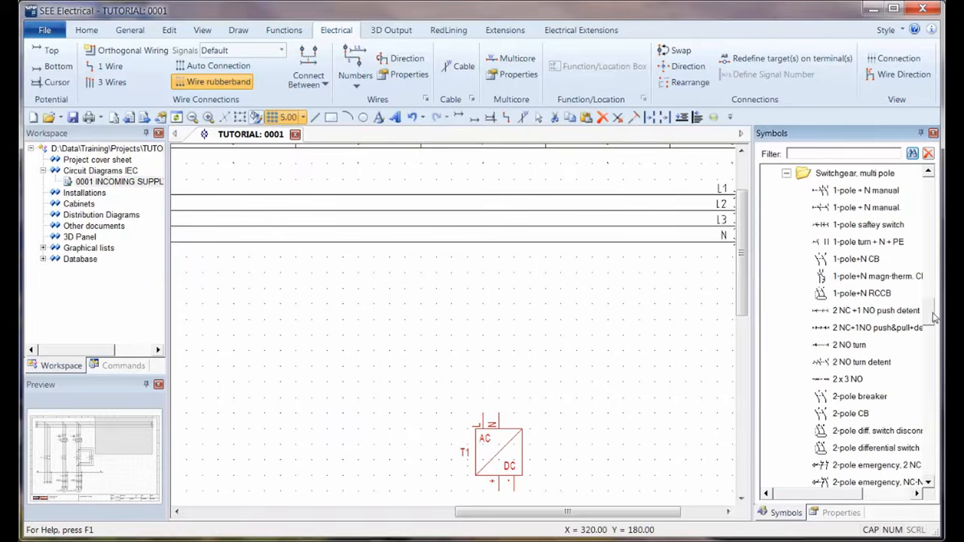
drag(933, 317, 933, 324)
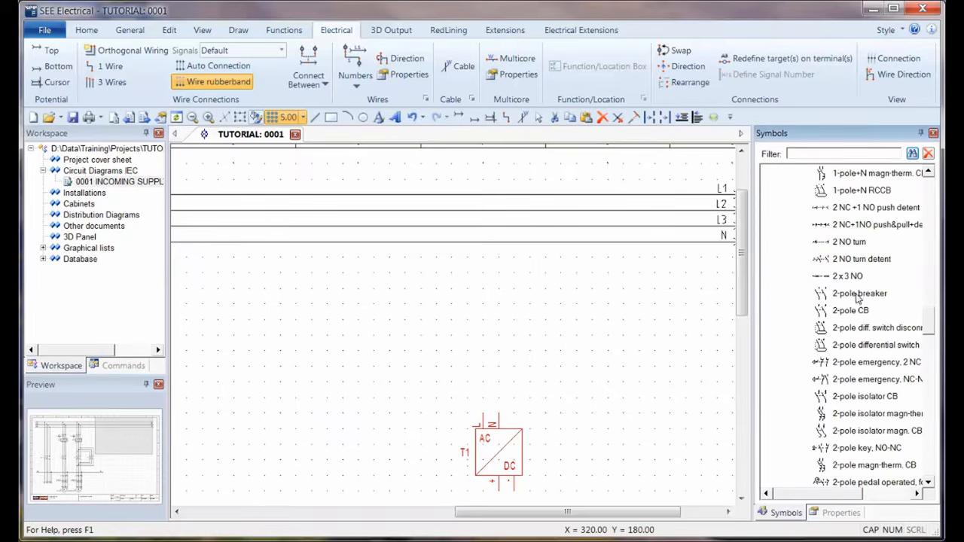
click(844, 316)
right_click(844, 316)
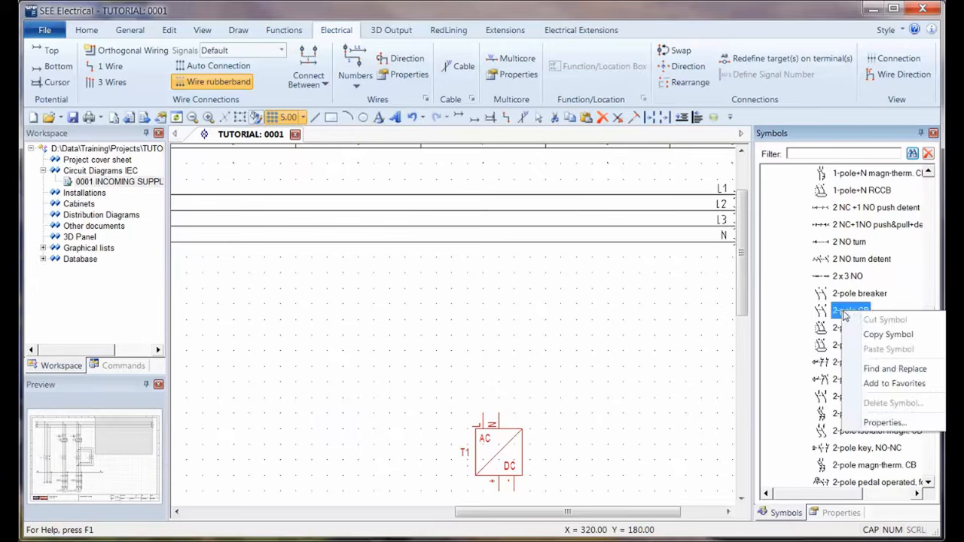
click(874, 384)
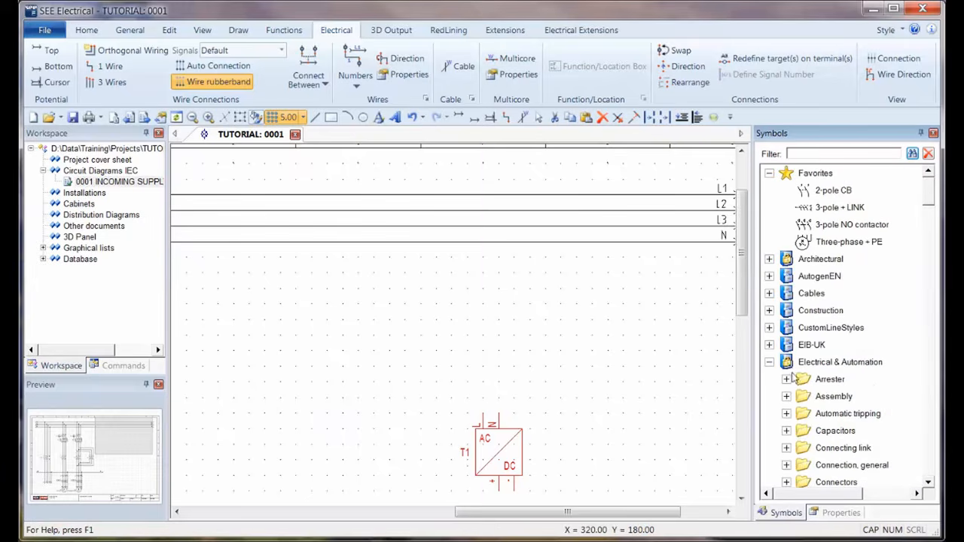
click(483, 304)
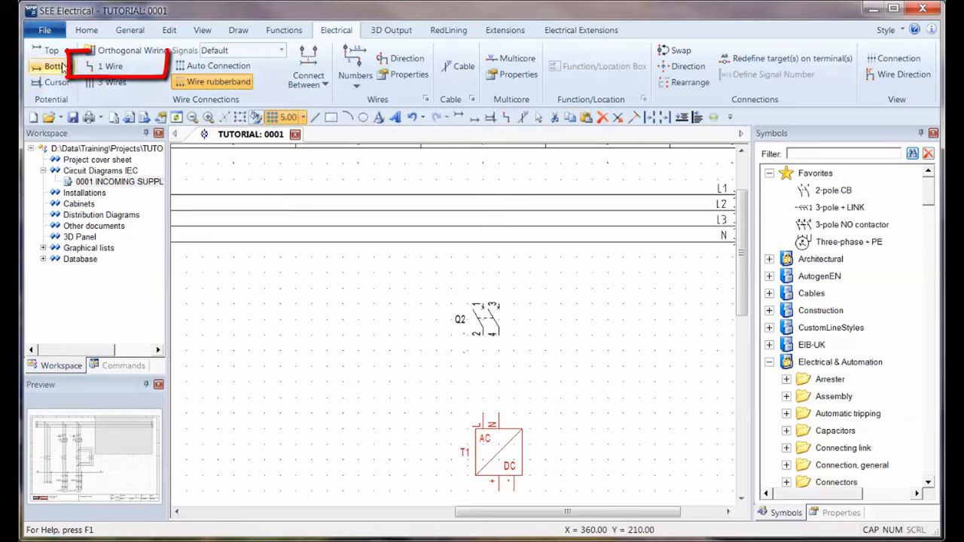
Draw single wires from potentials L1 and N through breaker Q2 to the L and N connections of converter T1.
click(102, 67)
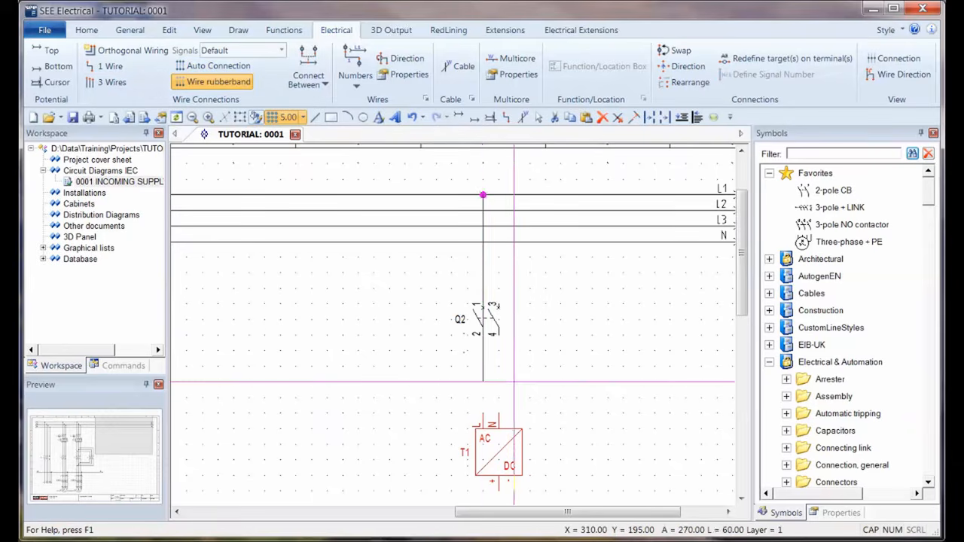
click(483, 195)
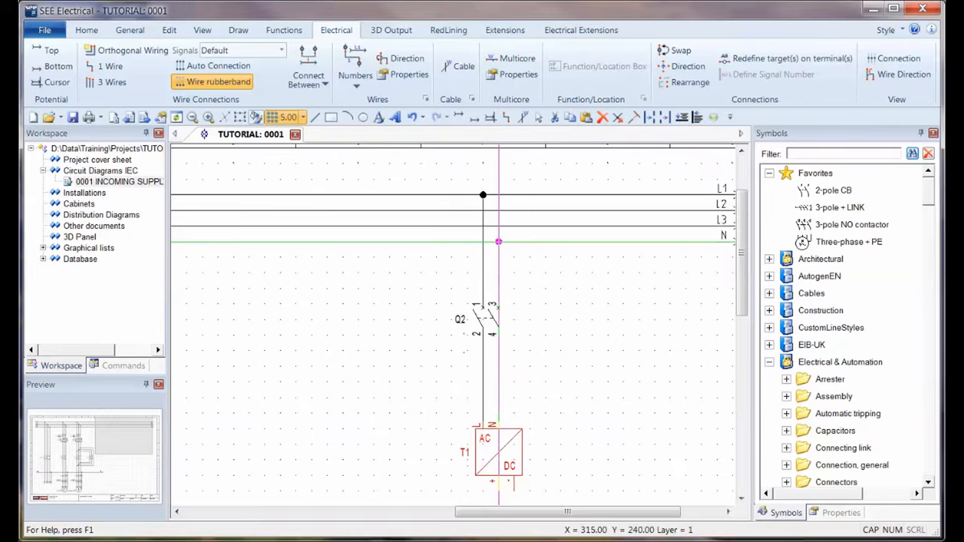
click(499, 242)
key(Escape)
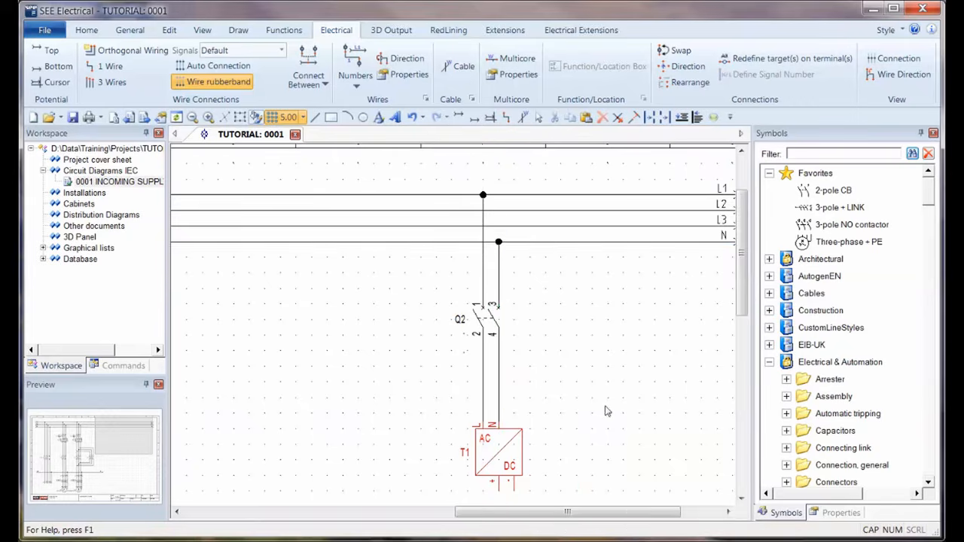
Draw a single wire from converter T1's + connection down to X 315, Y 100, ending in a signal reference named 24V.
scroll(579, 423, down, 5)
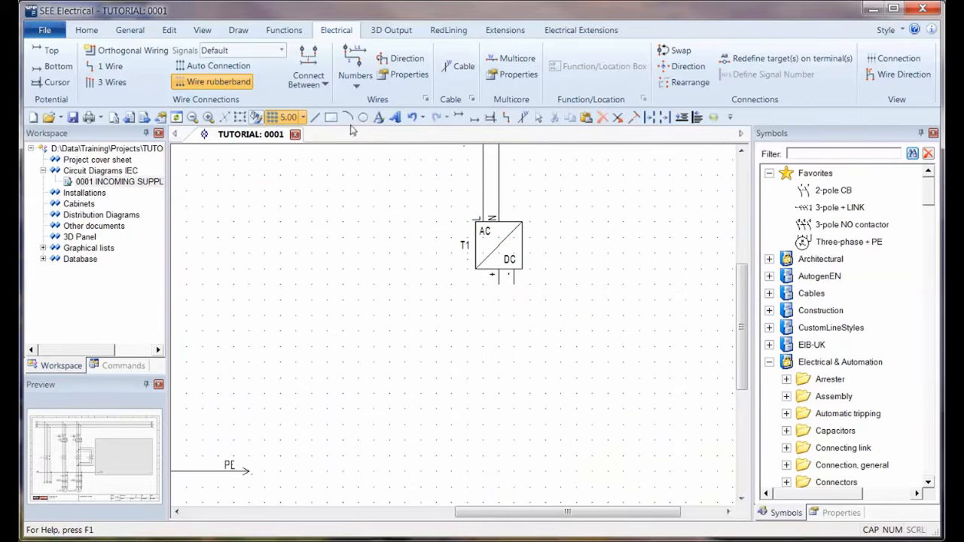
click(506, 117)
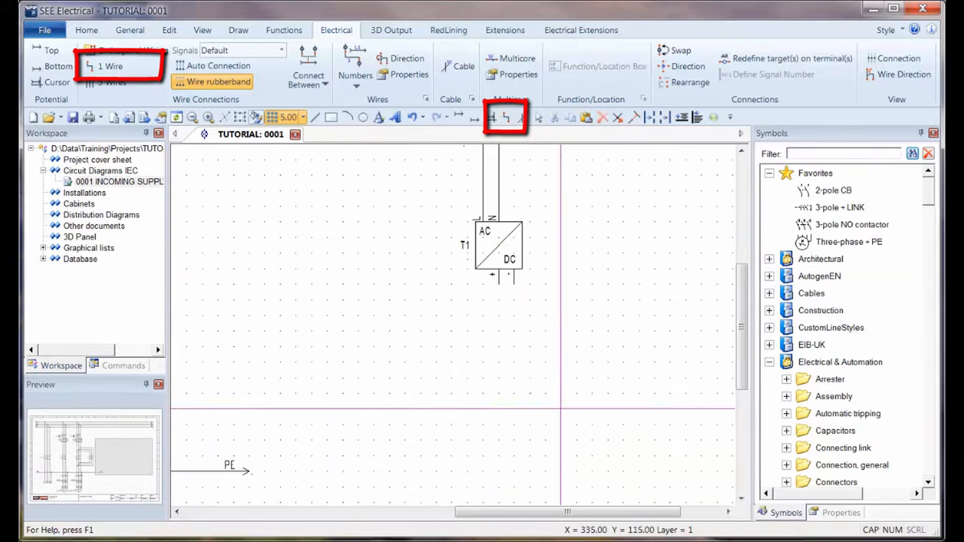
click(499, 284)
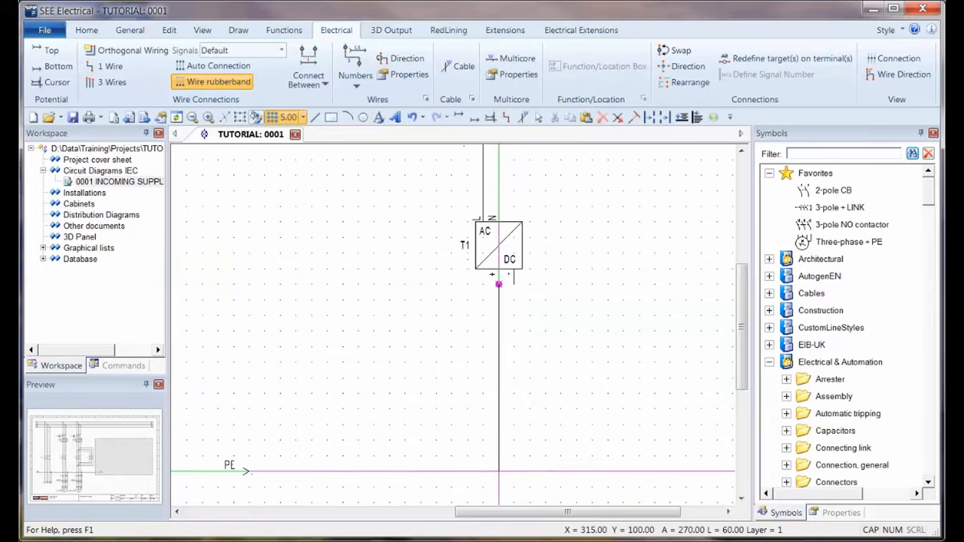
scroll(499, 471, down, 2)
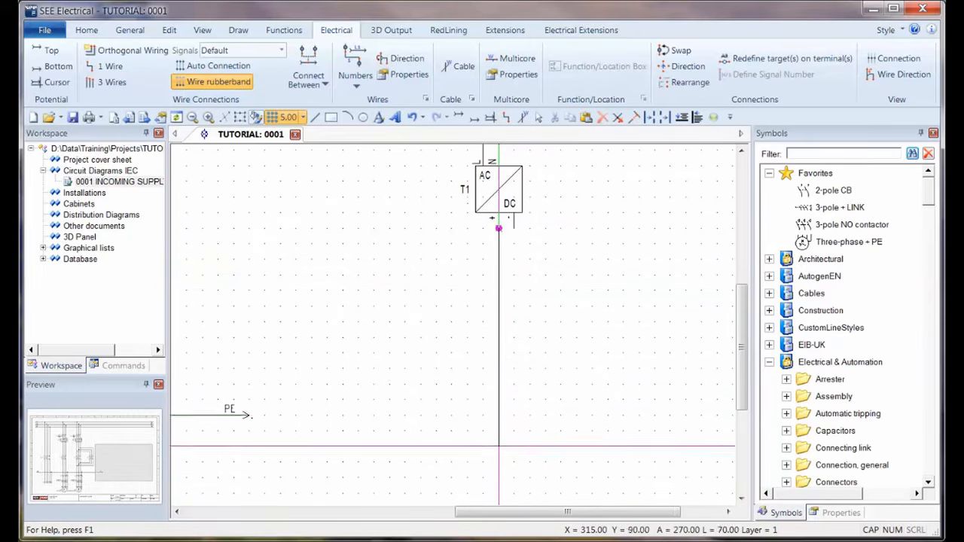
double_click(499, 414)
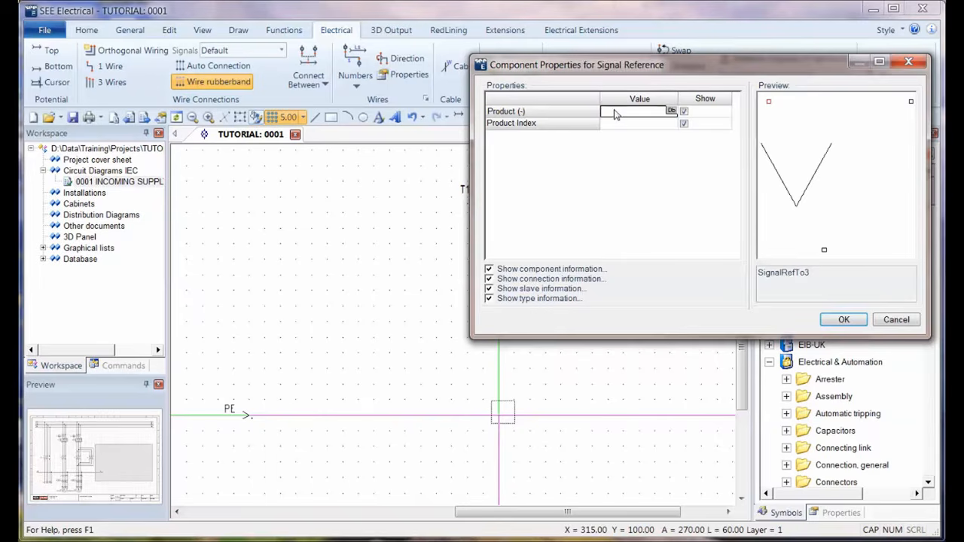
text(24V)
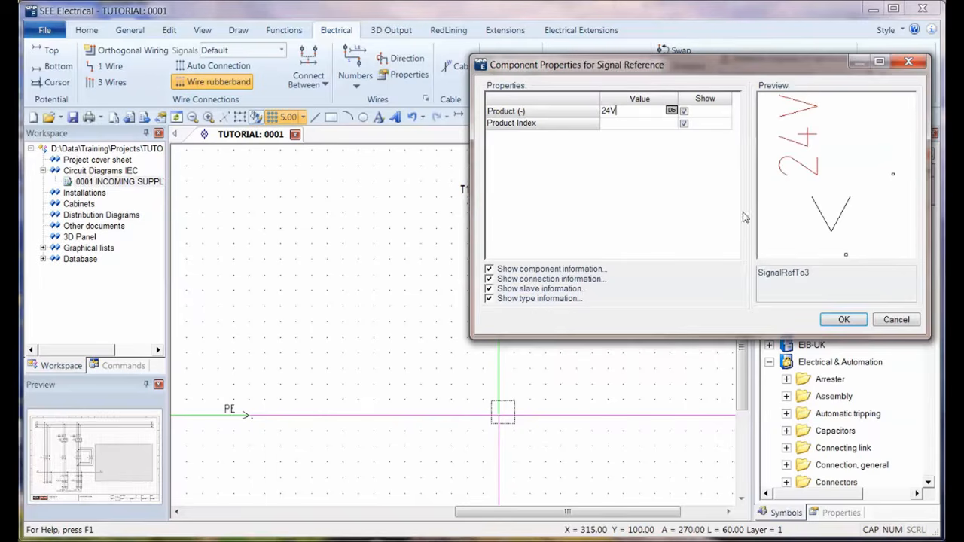
click(844, 320)
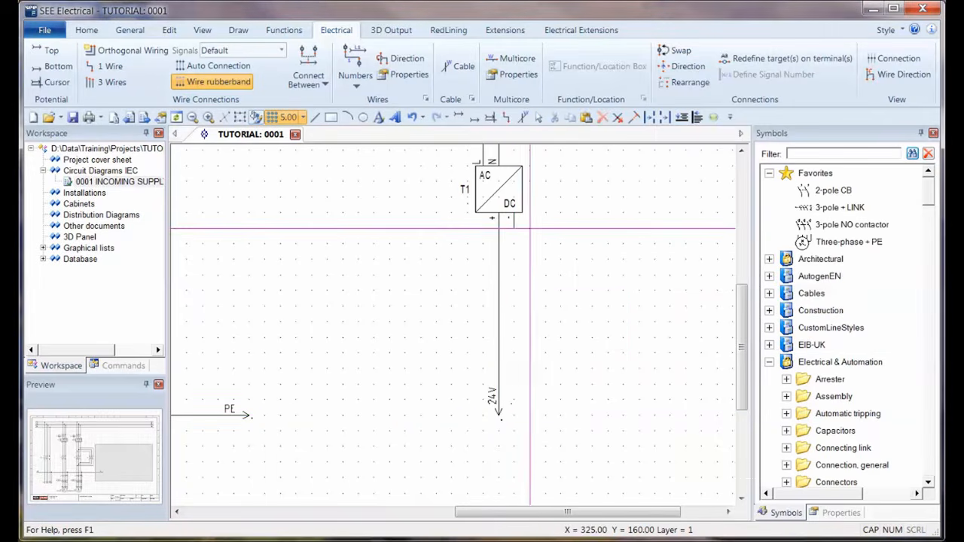
Draw a single wire from converter T1's - connection down to X 320, Y 100, ending in a signal reference named 0V.
click(513, 229)
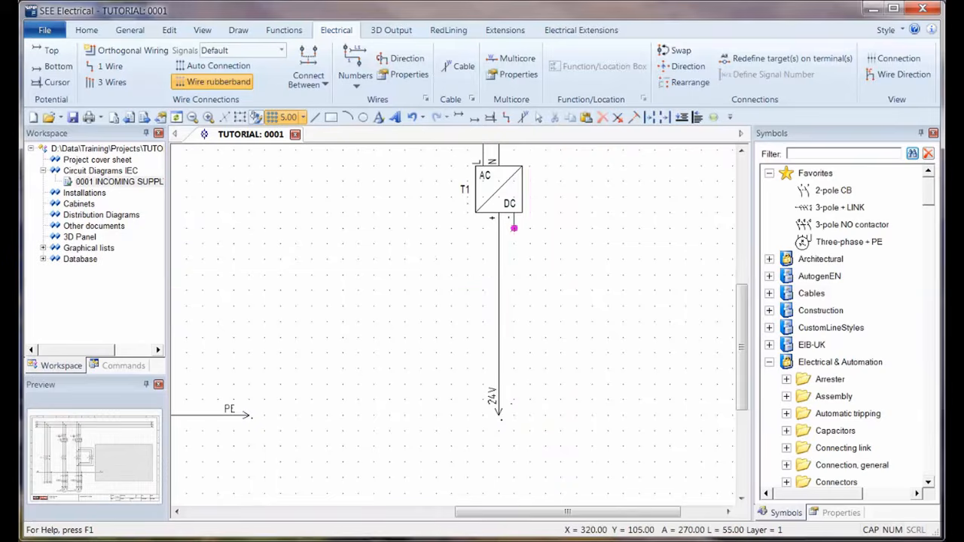
click(530, 415)
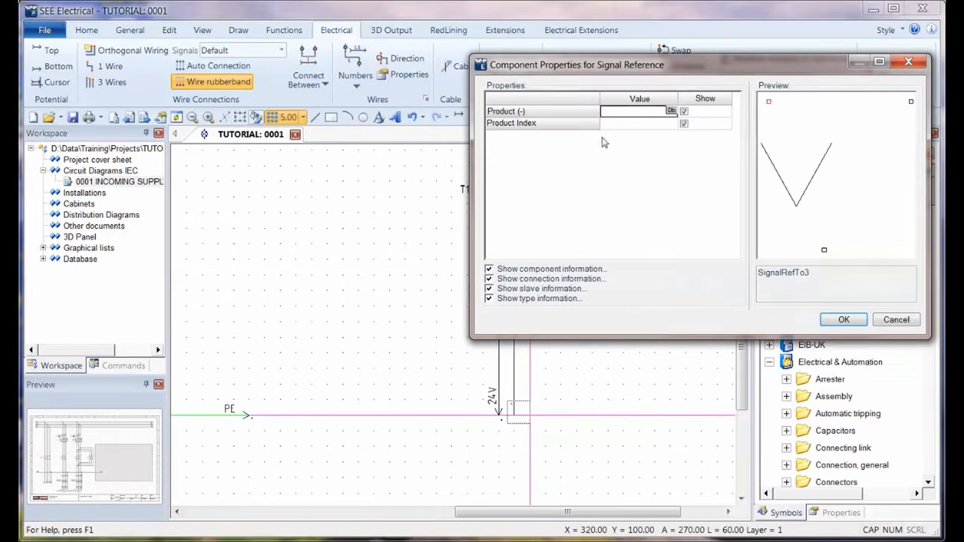
text(0V)
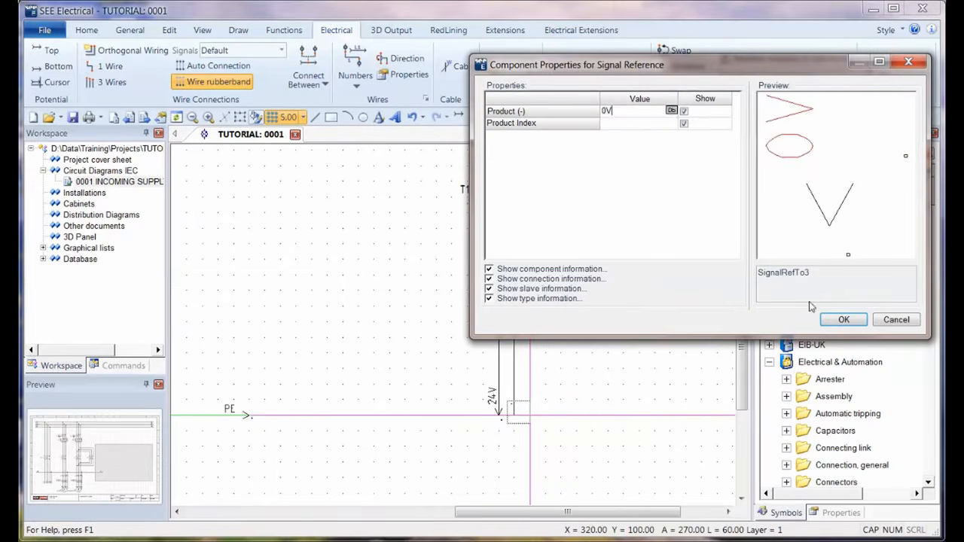
click(844, 320)
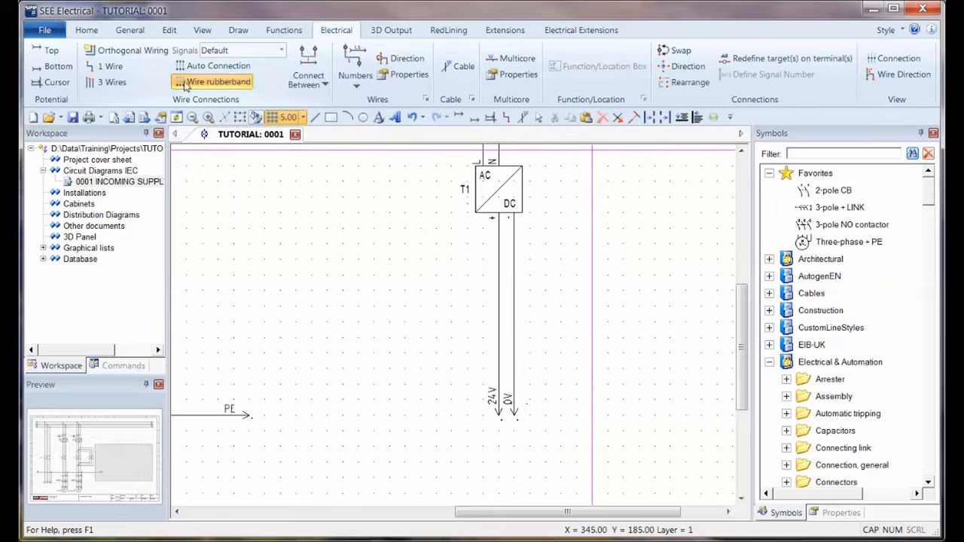
click(110, 67)
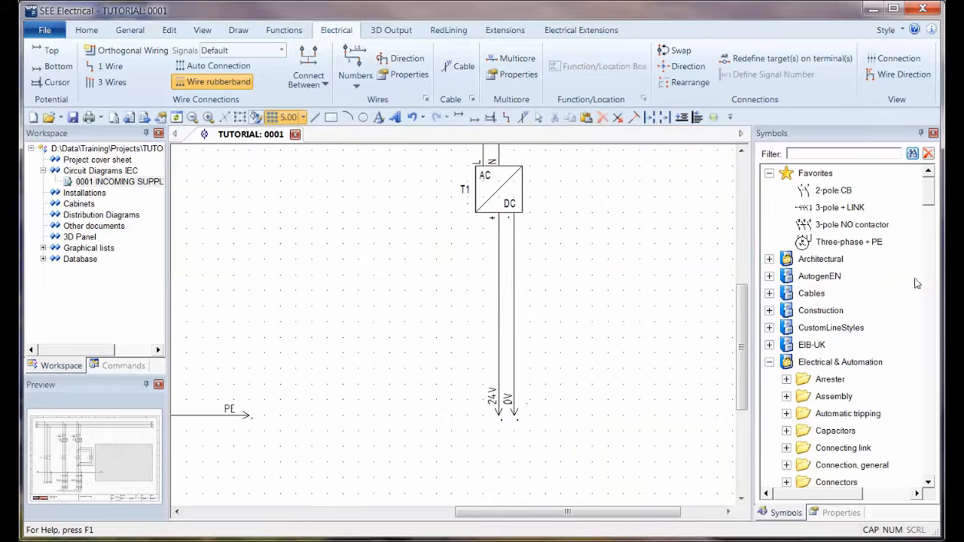
Place a 1-pole fuse from the Fuses symbols on the 24V wire below converter T1.
mouse_move(931, 207)
mouse_down()
mouse_move(927, 233)
mouse_move(929, 219)
mouse_up()
click(786, 259)
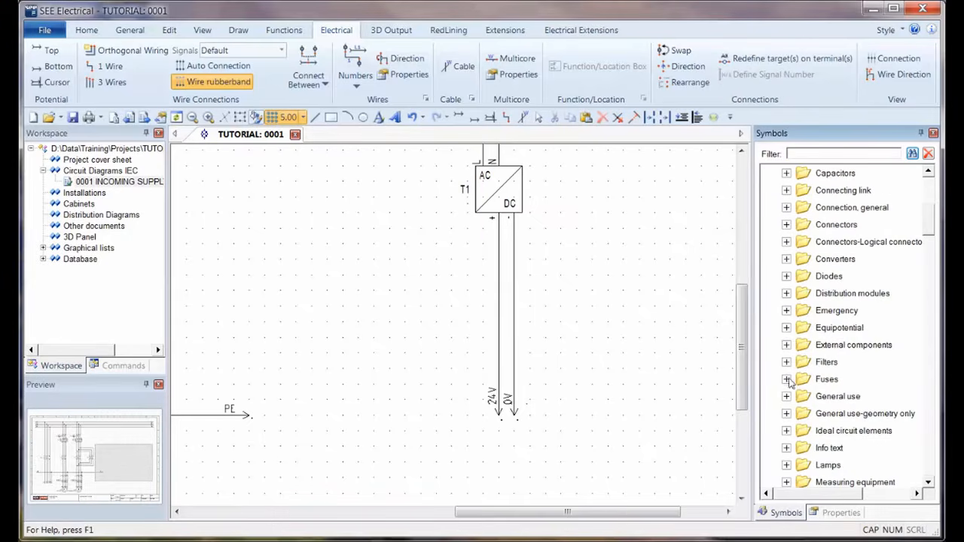
click(786, 379)
click(852, 193)
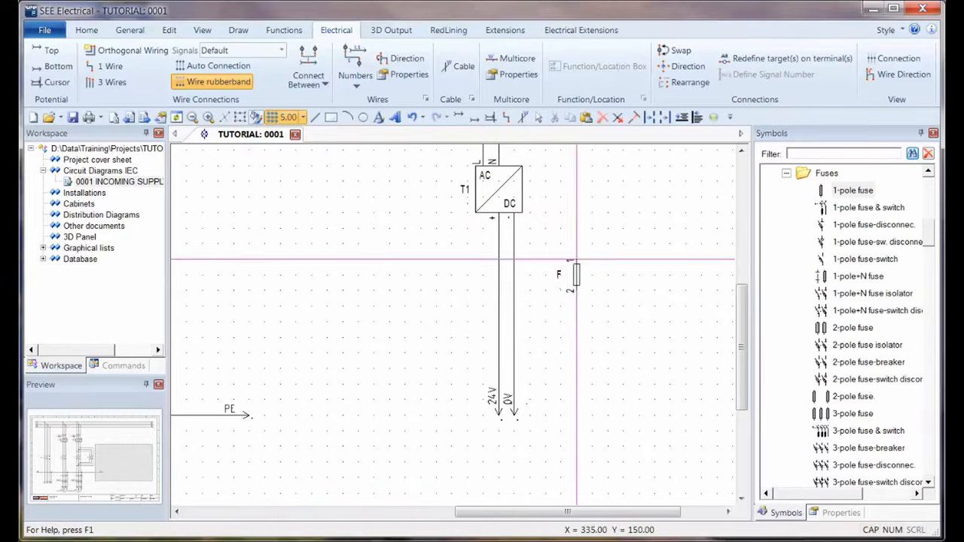
click(499, 275)
key(Escape)
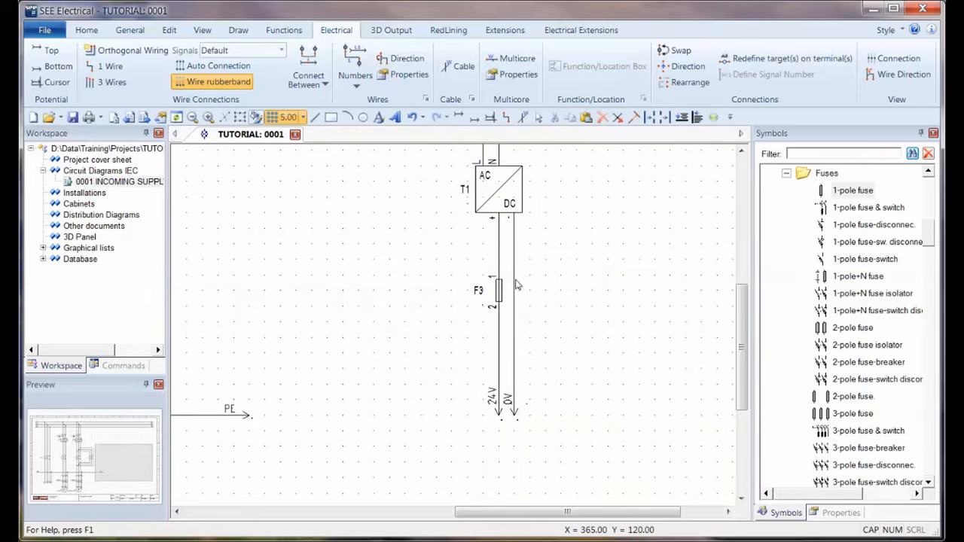
Set the description of the fuse on the 24V wire to 2A.
double_click(480, 294)
click(612, 126)
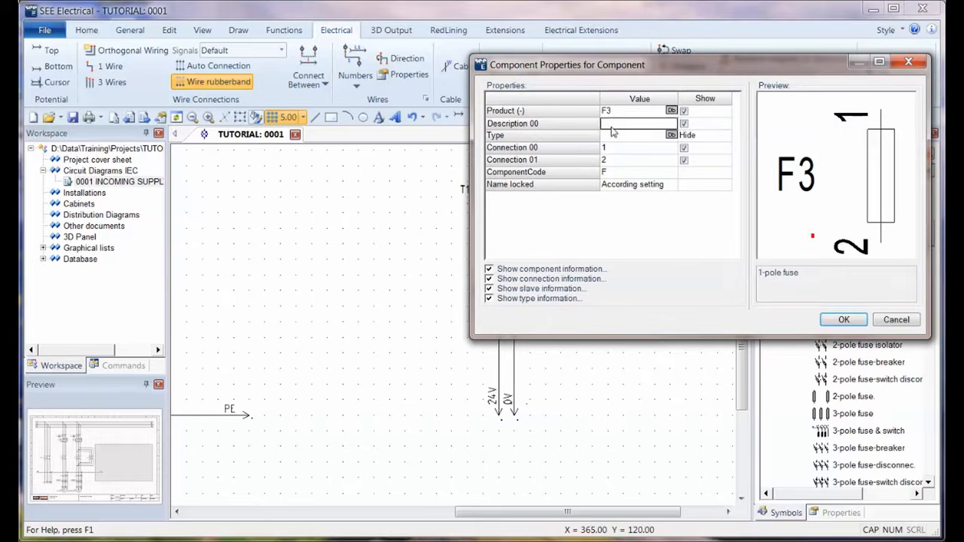
text(2A)
click(845, 320)
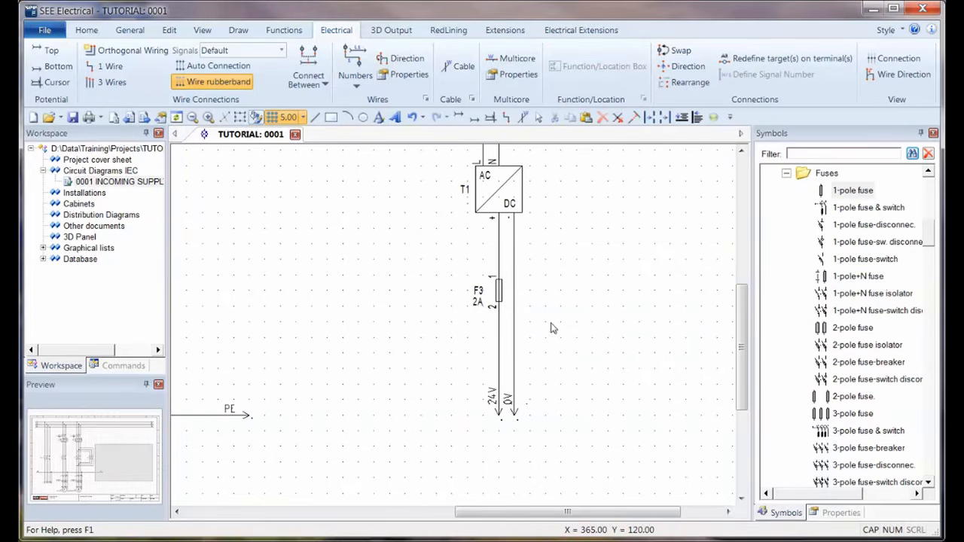
Create circuit diagram page 2 with MOTOR CONTROL as Page Description-line 01.
scroll(554, 328, down, 5)
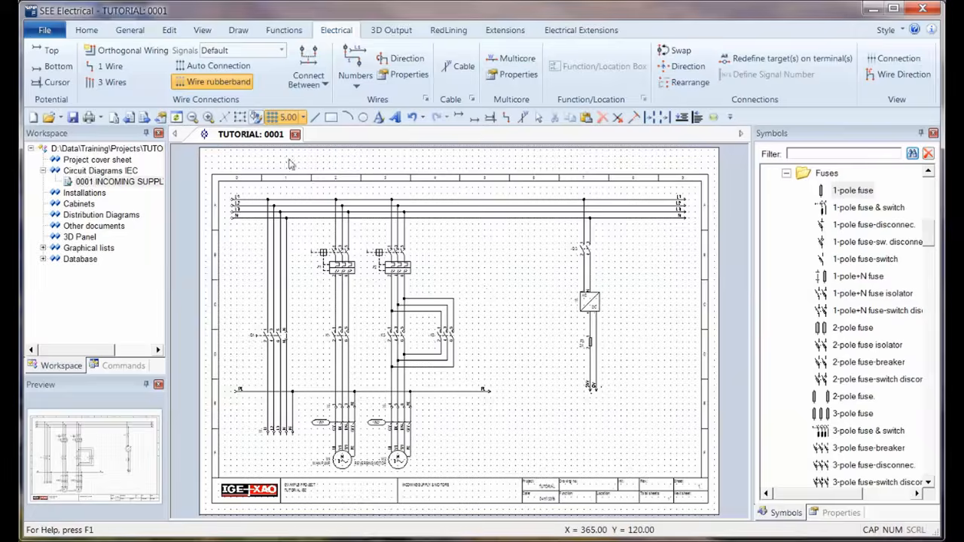
click(98, 181)
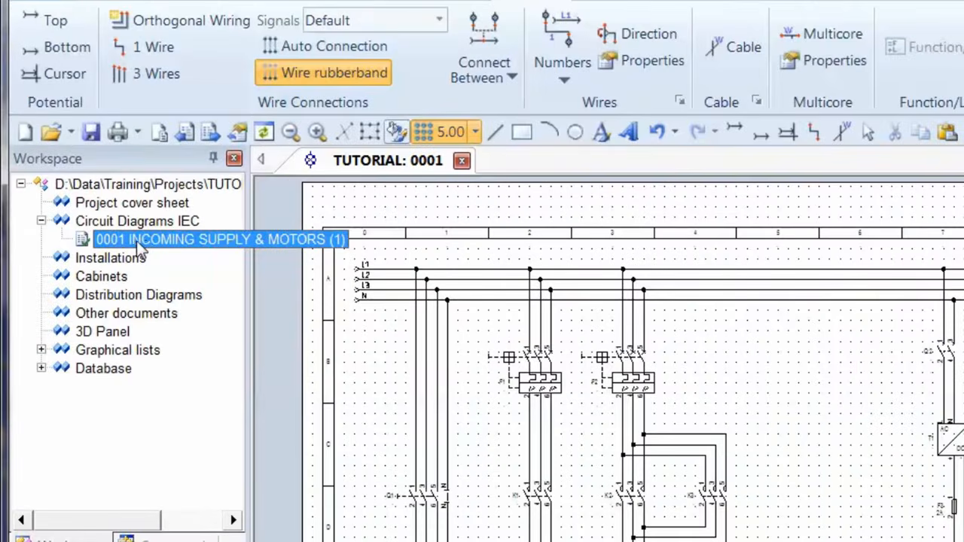
right_click(177, 242)
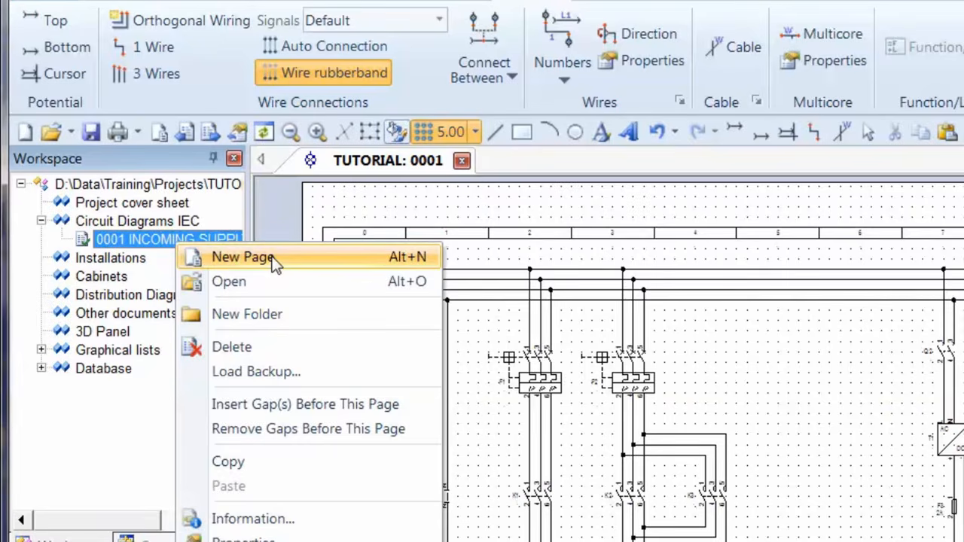
click(275, 263)
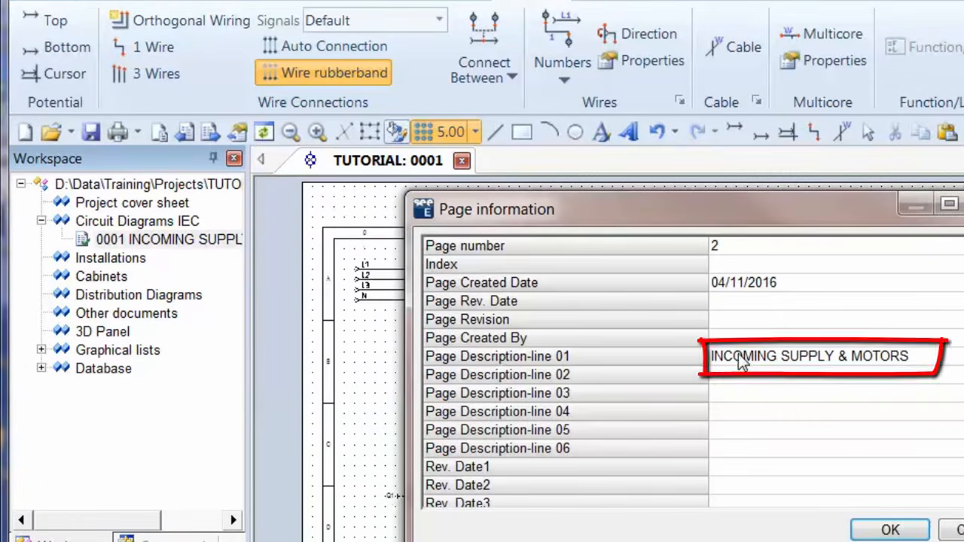
click(927, 366)
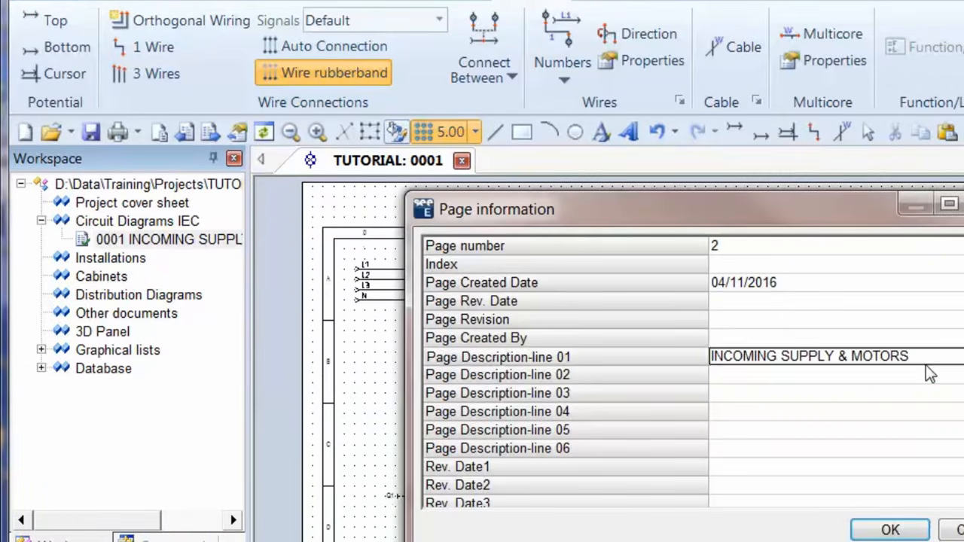
text(MOTOR CONTROL)
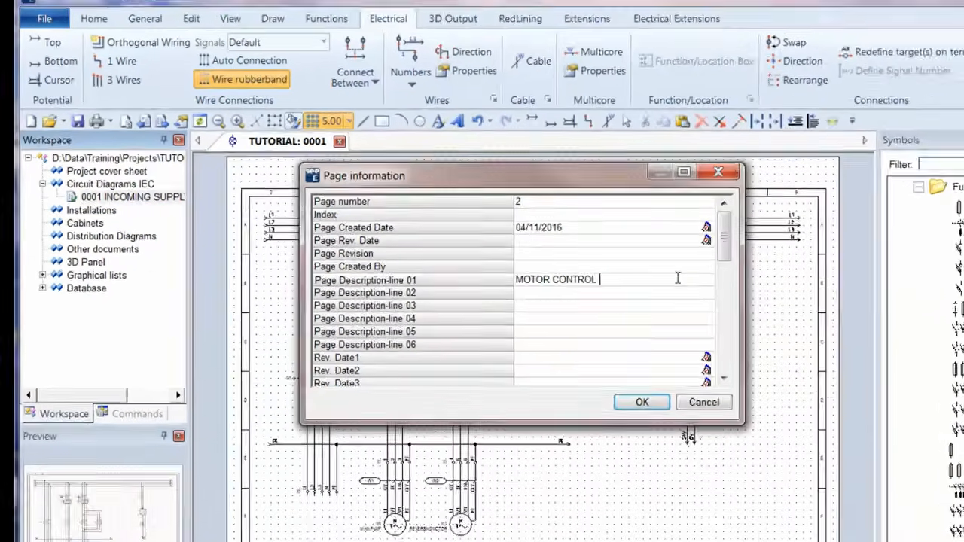
key(Return)
key(Return)
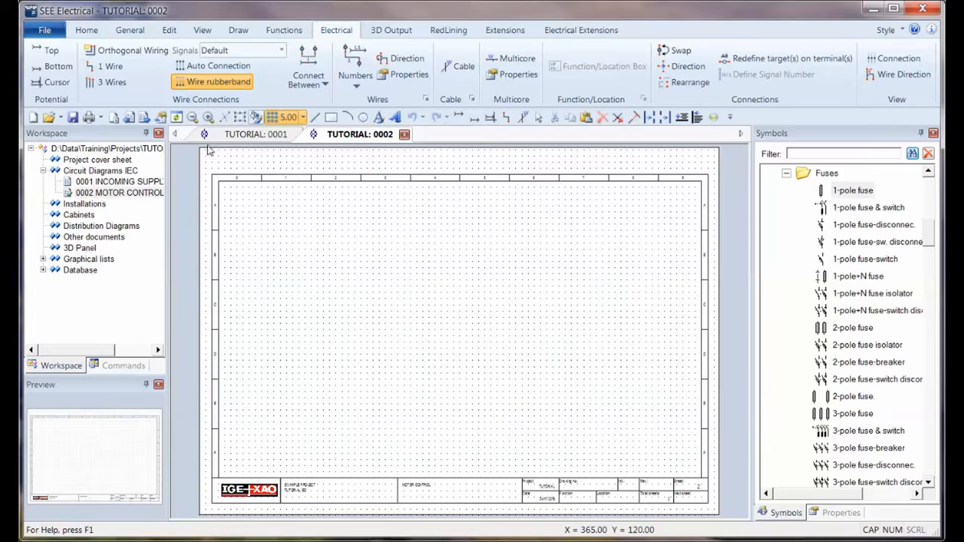
Insert a top potential on page 0002, choosing its product name 24V from the existing names.
click(252, 134)
click(355, 138)
click(50, 49)
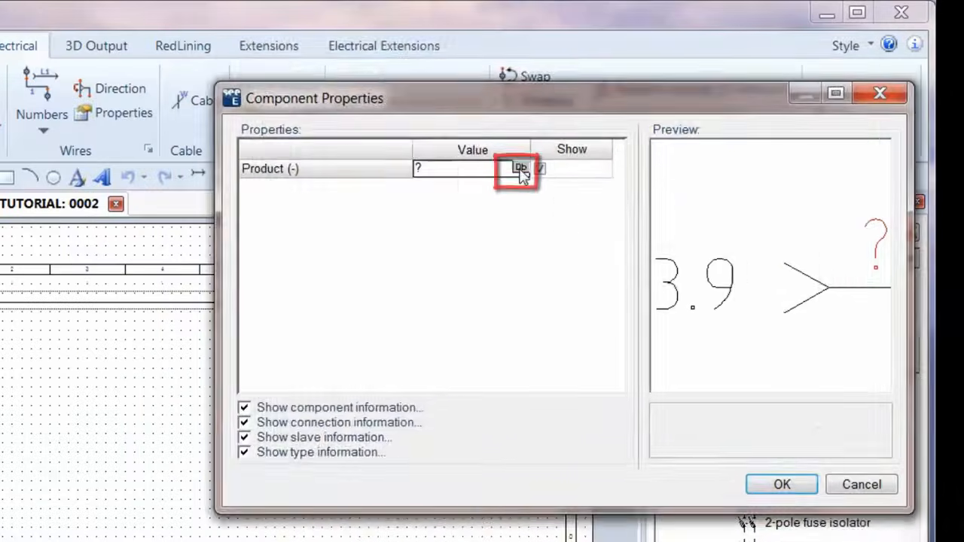
click(671, 112)
click(583, 238)
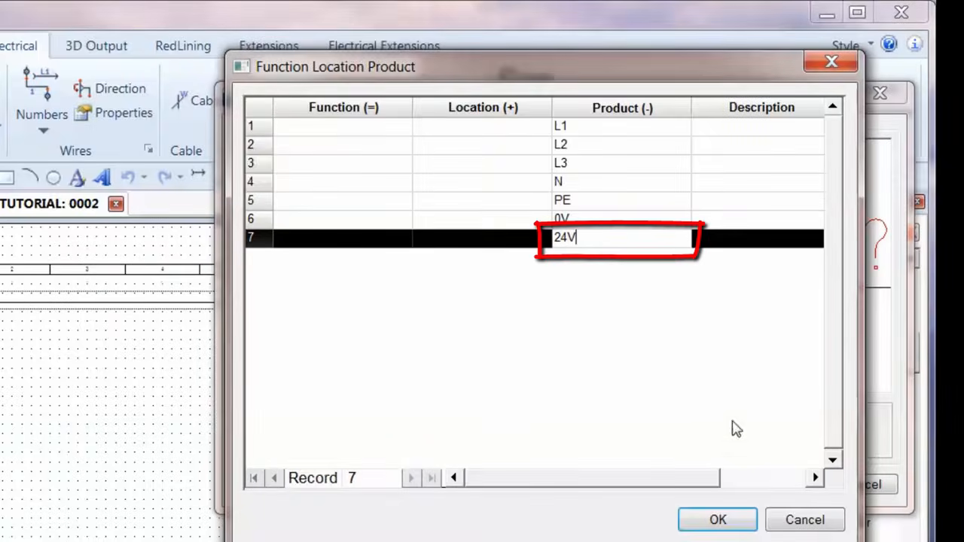
click(729, 522)
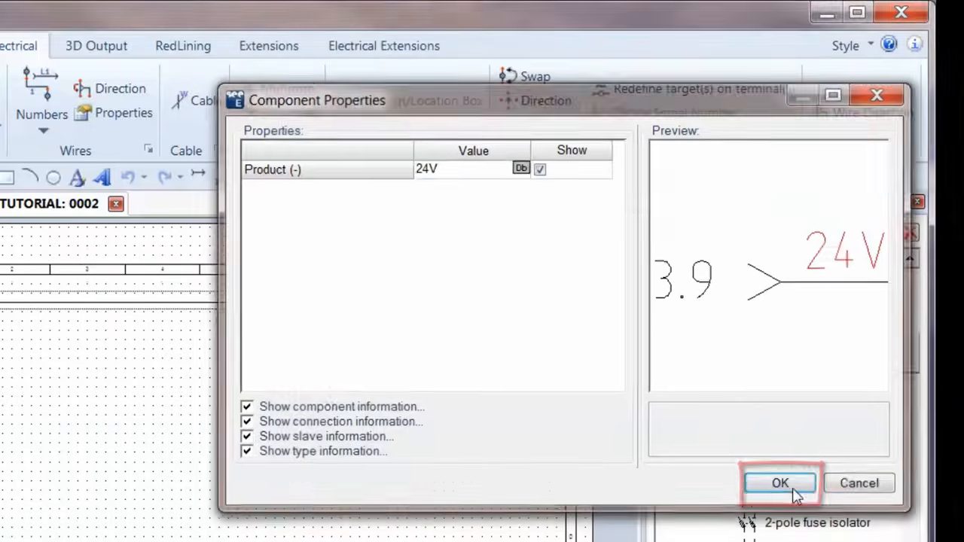
click(788, 489)
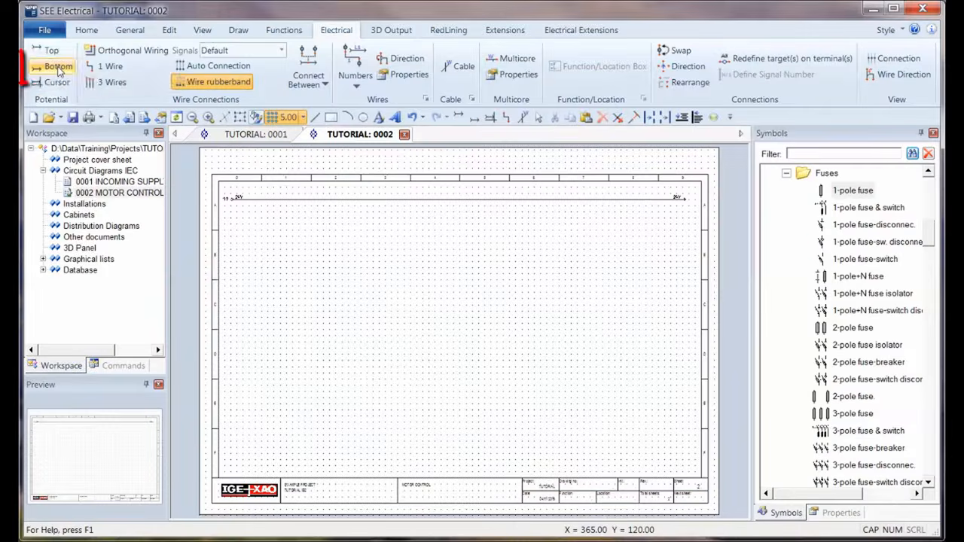
Insert a bottom potential on page 0002, choosing its product name 0V from the existing names.
click(59, 67)
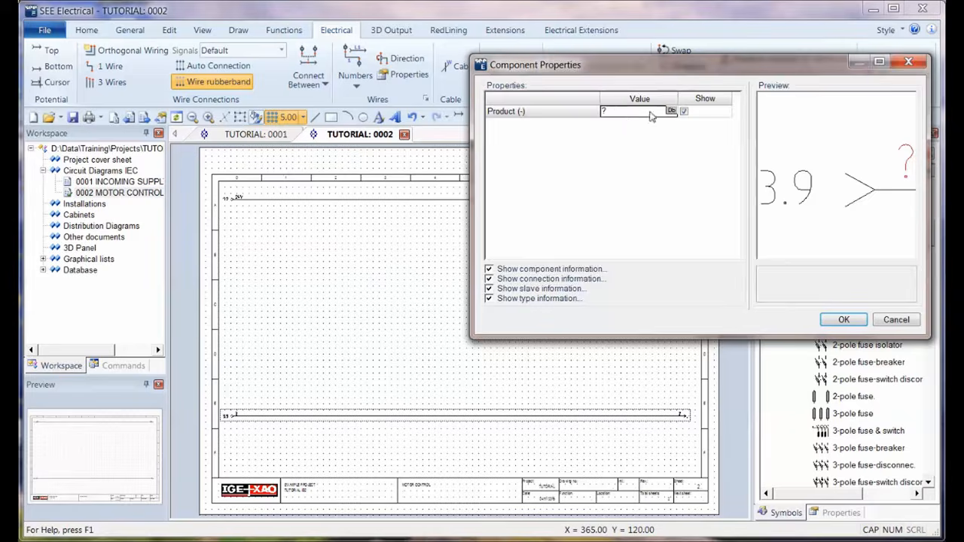
click(670, 111)
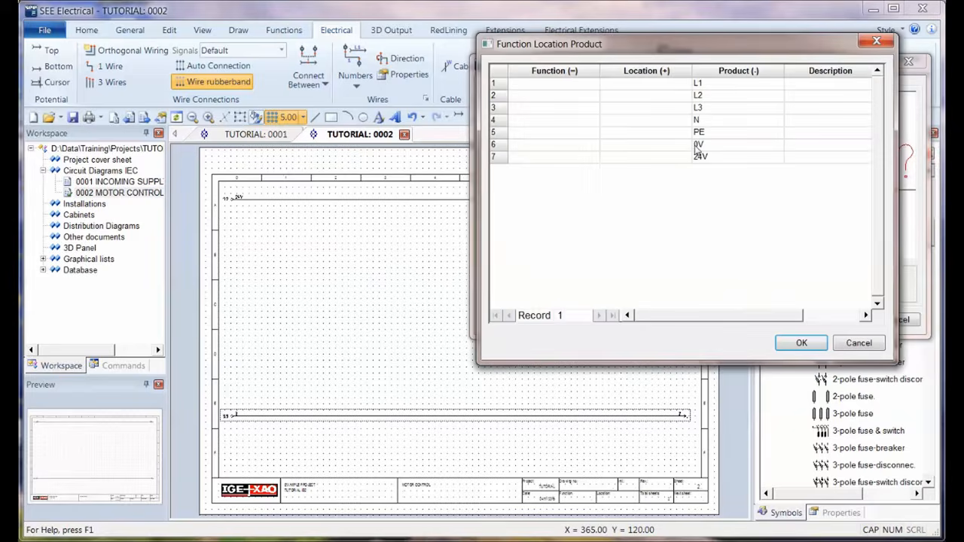
click(698, 145)
click(801, 343)
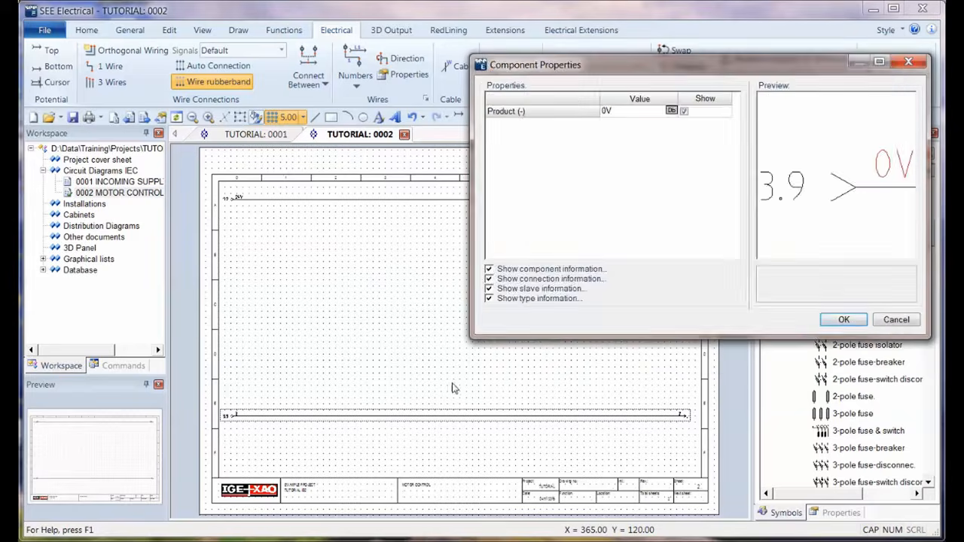
click(844, 319)
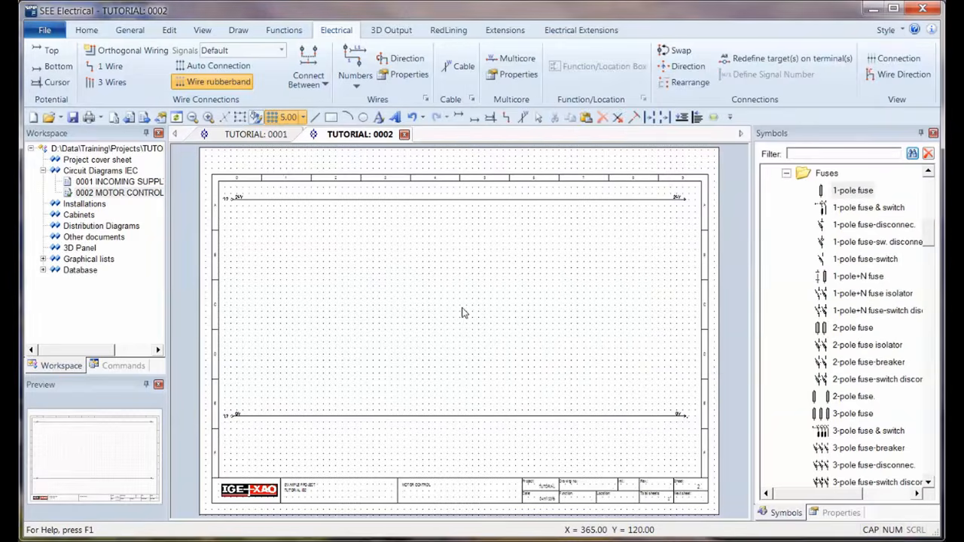
Add the 1-pole symbol from the Relay coils folder to the symbol favorites.
right_click(450, 306)
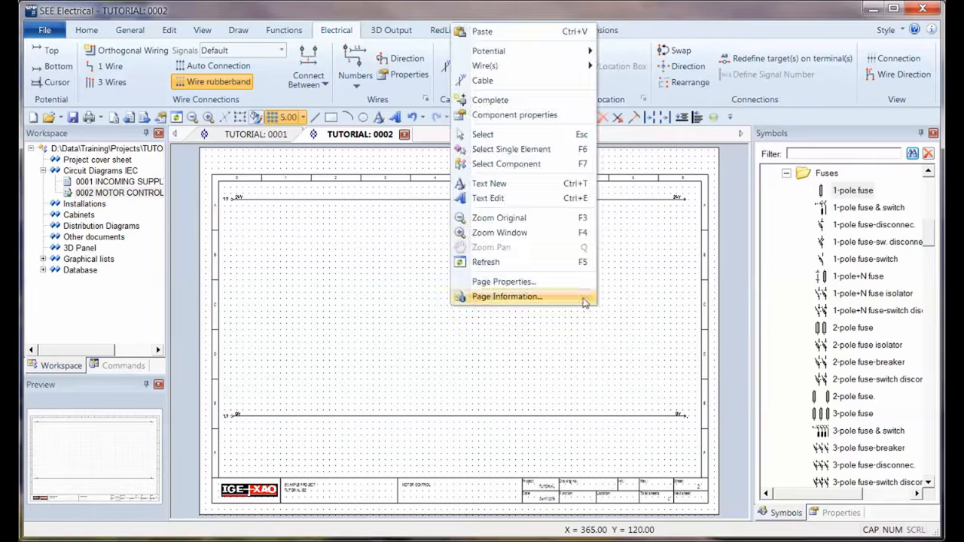
click(786, 174)
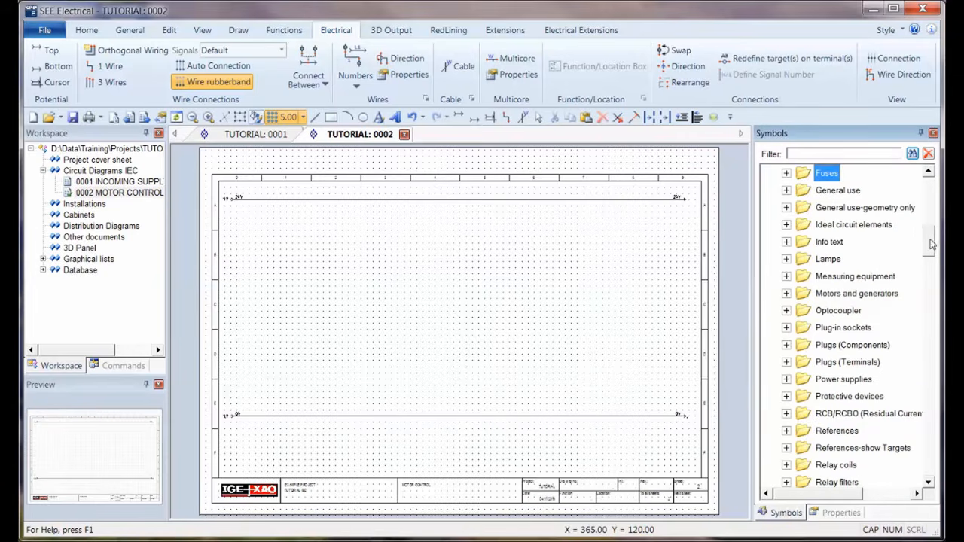
scroll(932, 243, up, 2)
scroll(881, 303, down, 5)
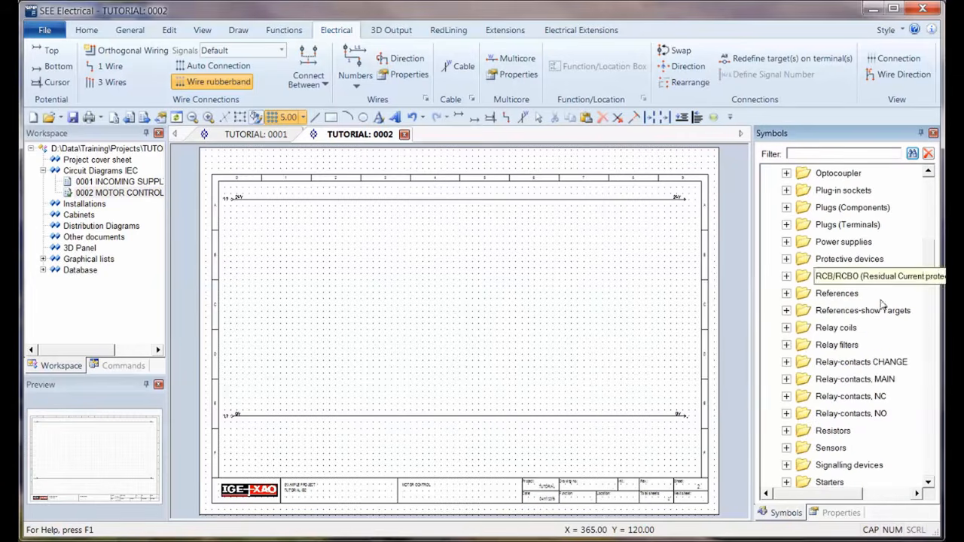
click(788, 329)
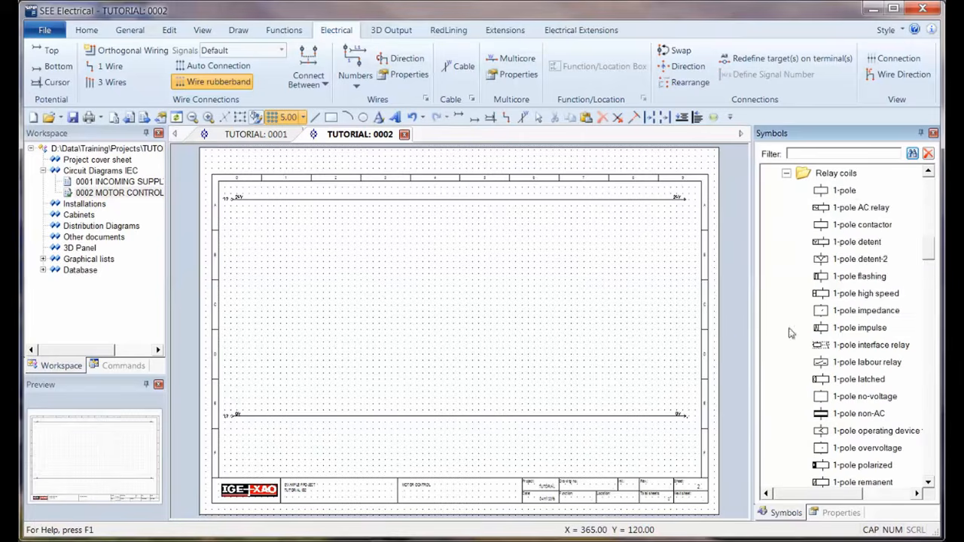
right_click(843, 194)
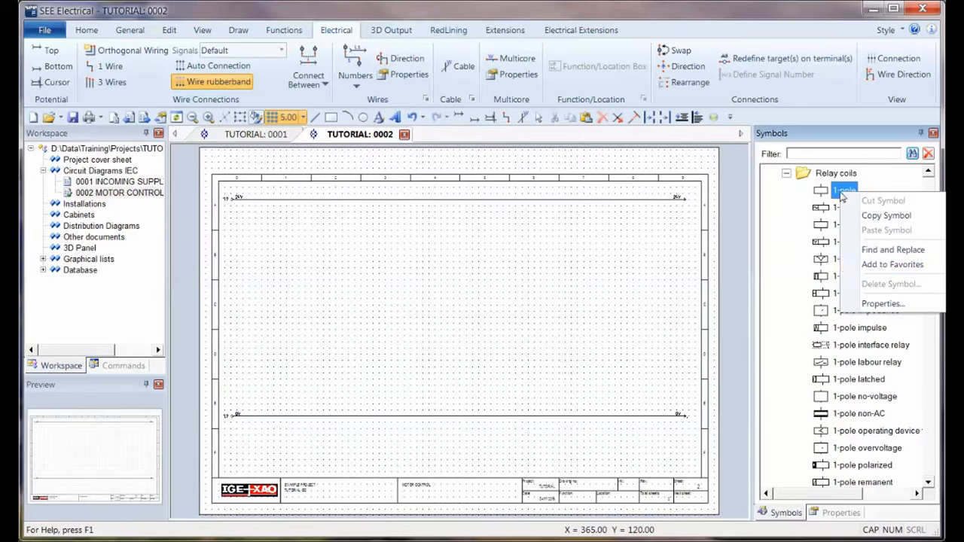
click(888, 265)
Place three 1-pole relay coils in a row just above the 0V potential, the first one in column 1.
click(823, 192)
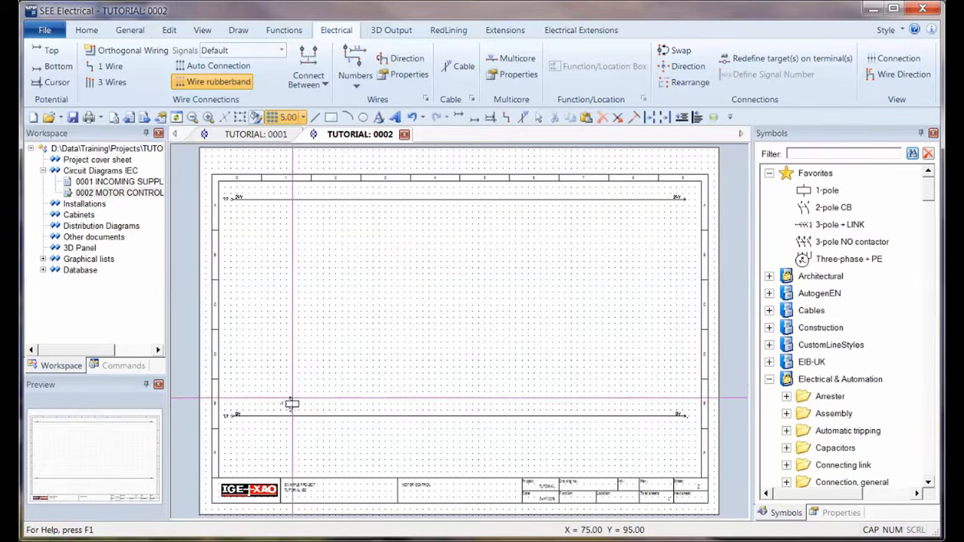
click(279, 398)
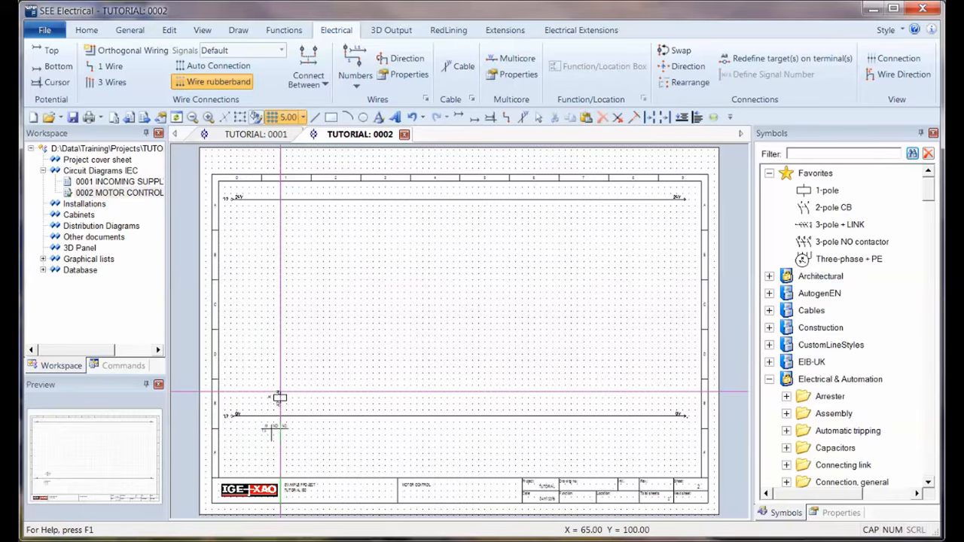
scroll(336, 397, up, 3)
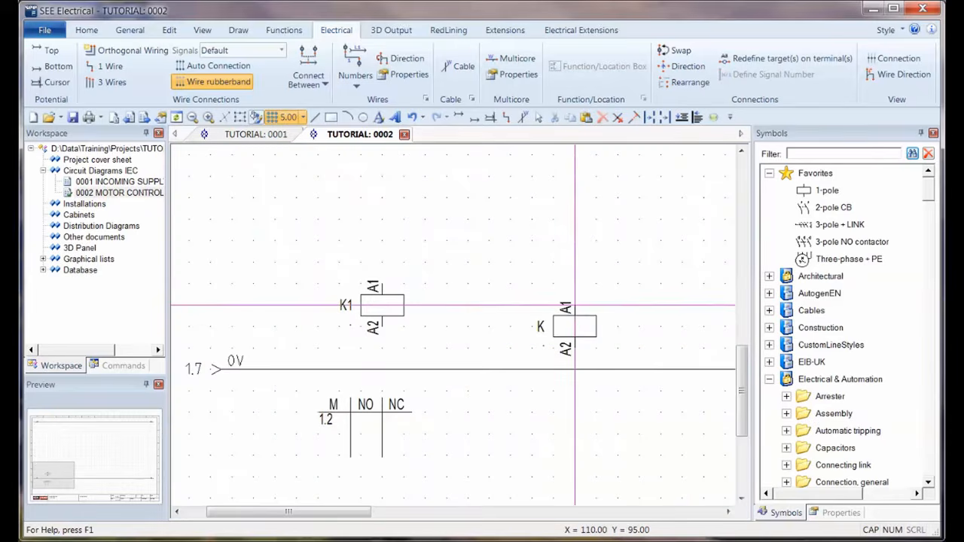
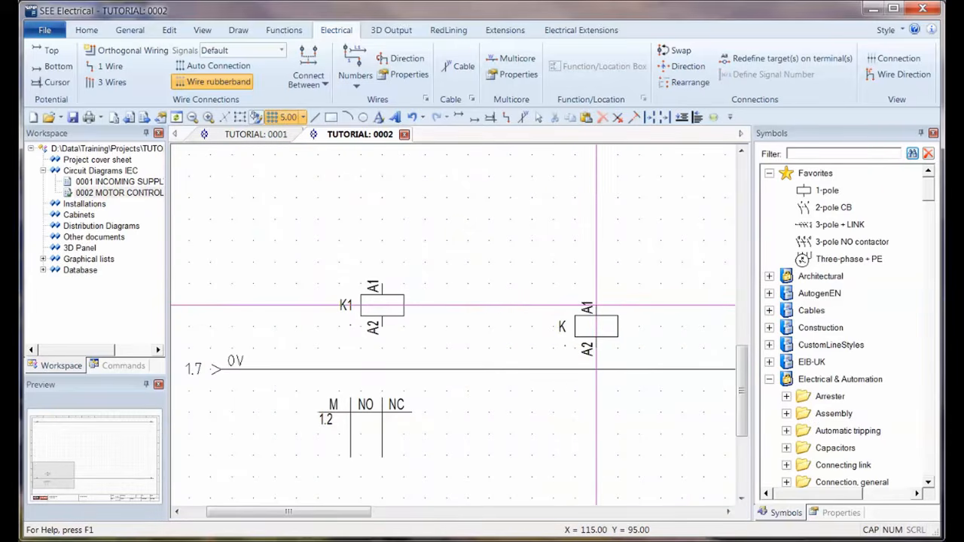
click(661, 284)
scroll(571, 272, down, 2)
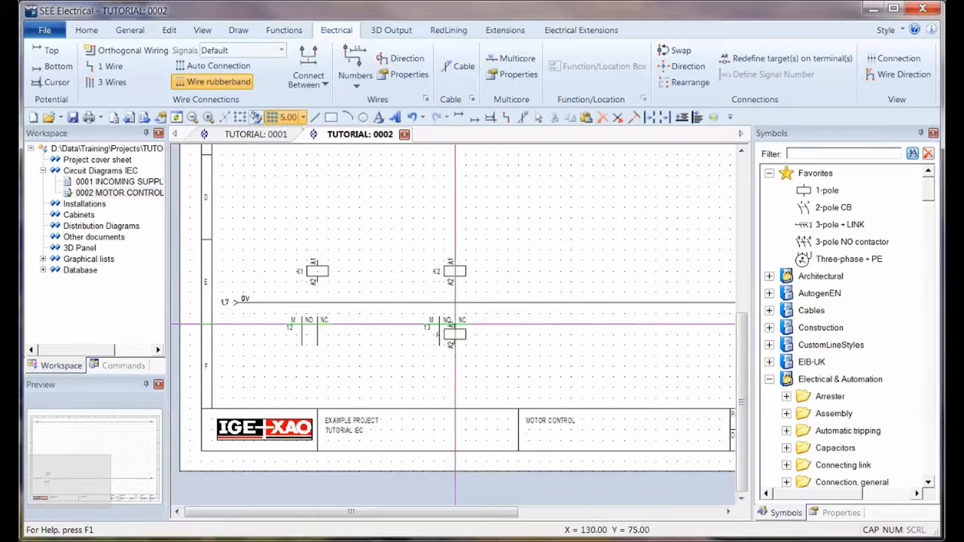
click(571, 272)
key(Escape)
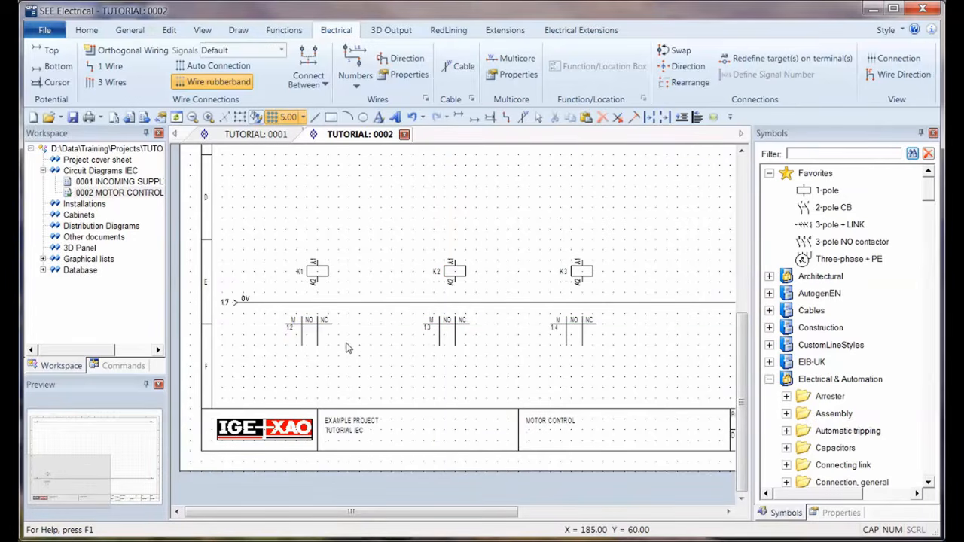
Draw a vertical single wire through the first coil from the 0V potential up to the 24V potential.
scroll(348, 345, down, 3)
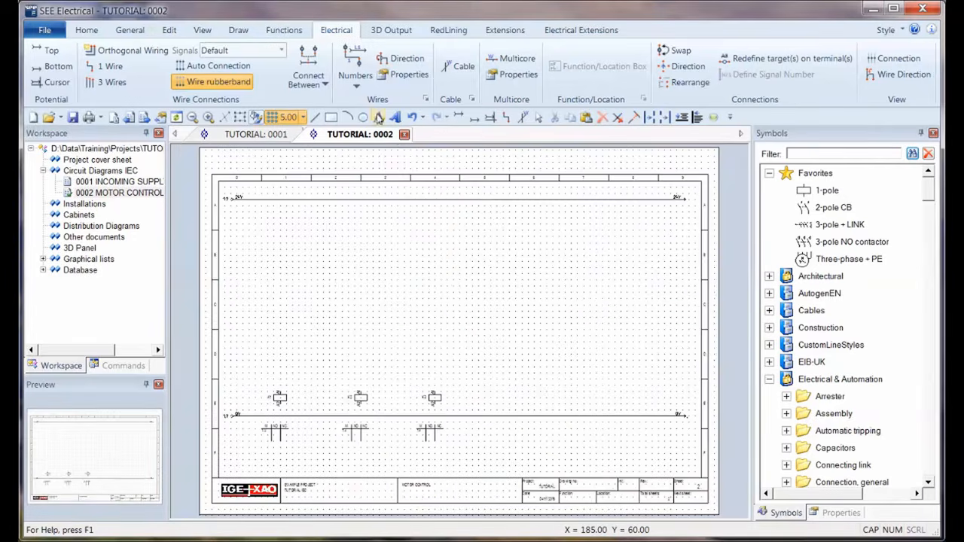
click(105, 68)
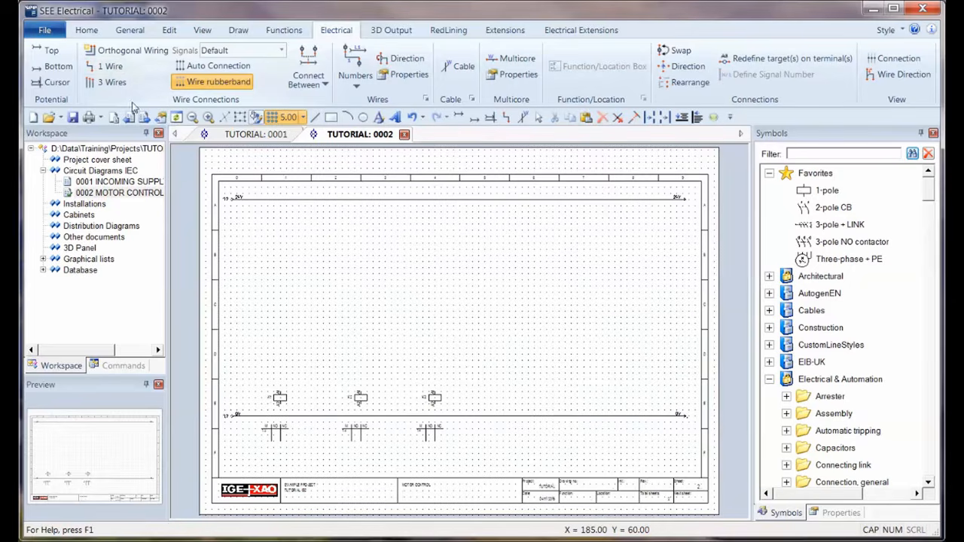
click(281, 413)
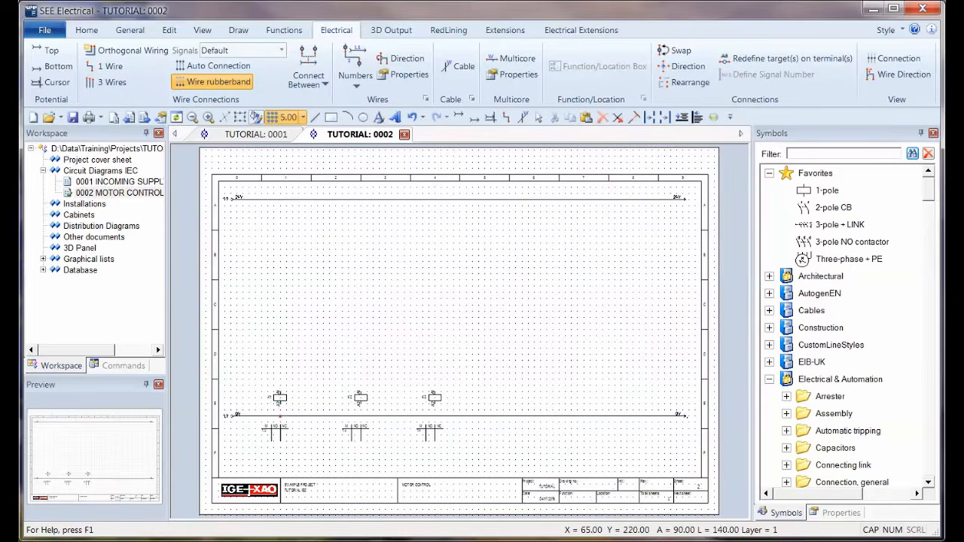
click(280, 198)
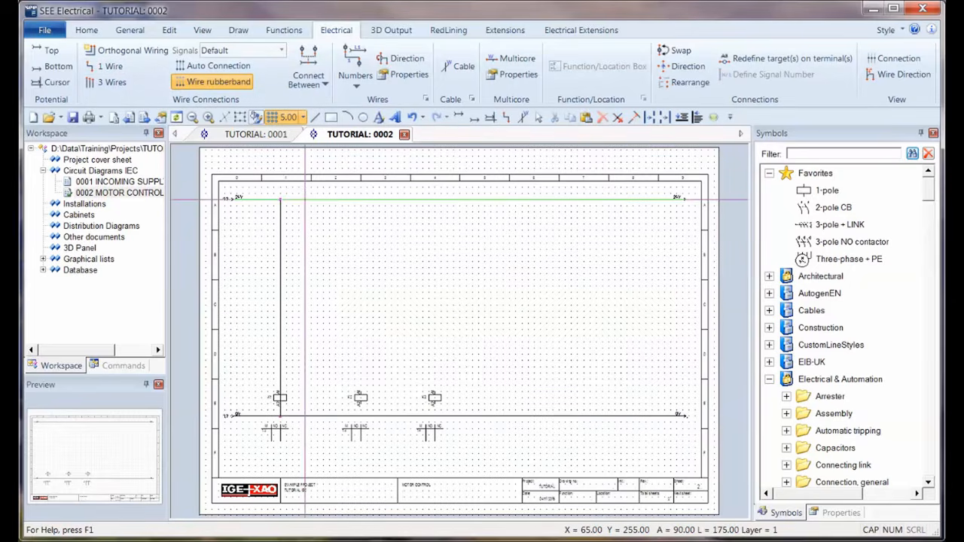
Wire the second coil from 0V to 24V with a sideways jog at mid-height, and the third coil from 0V to just beside that jog.
click(361, 415)
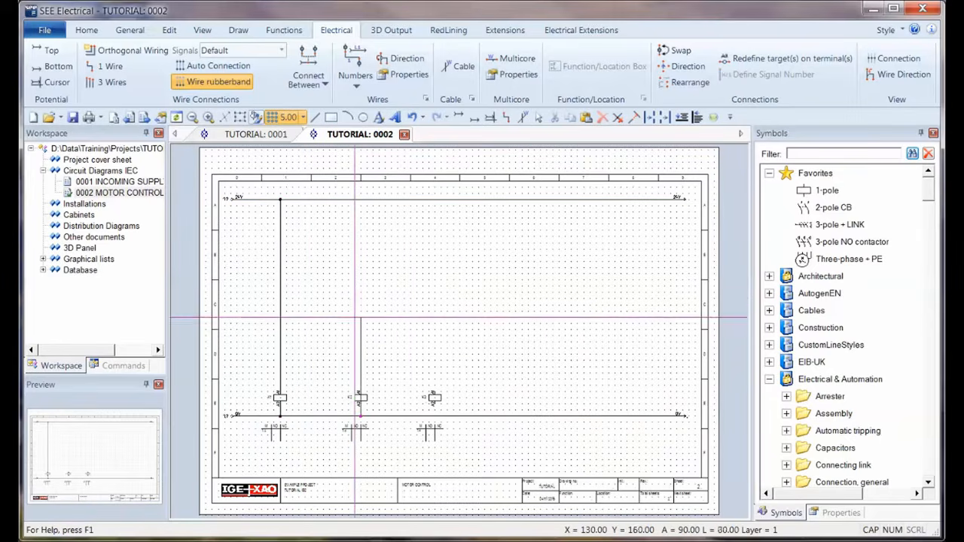
click(398, 299)
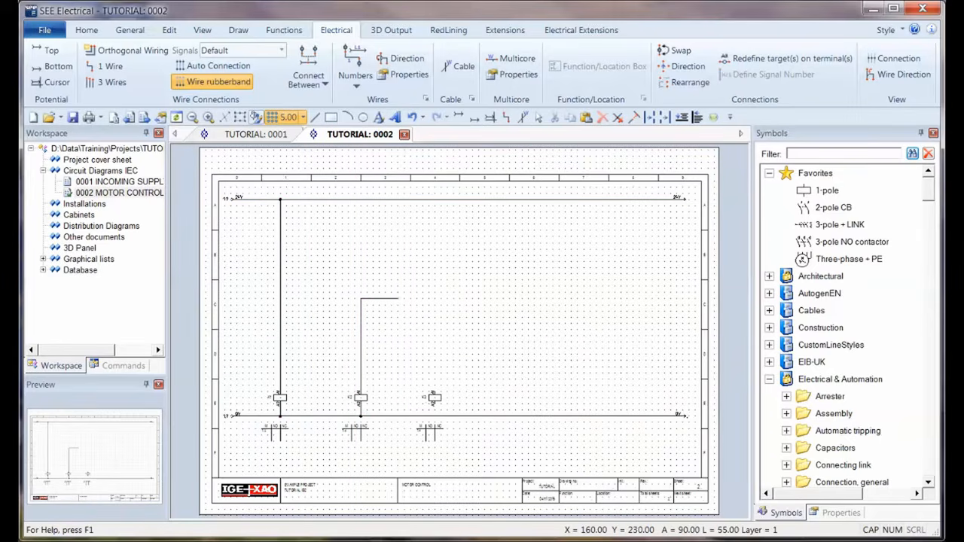
click(398, 200)
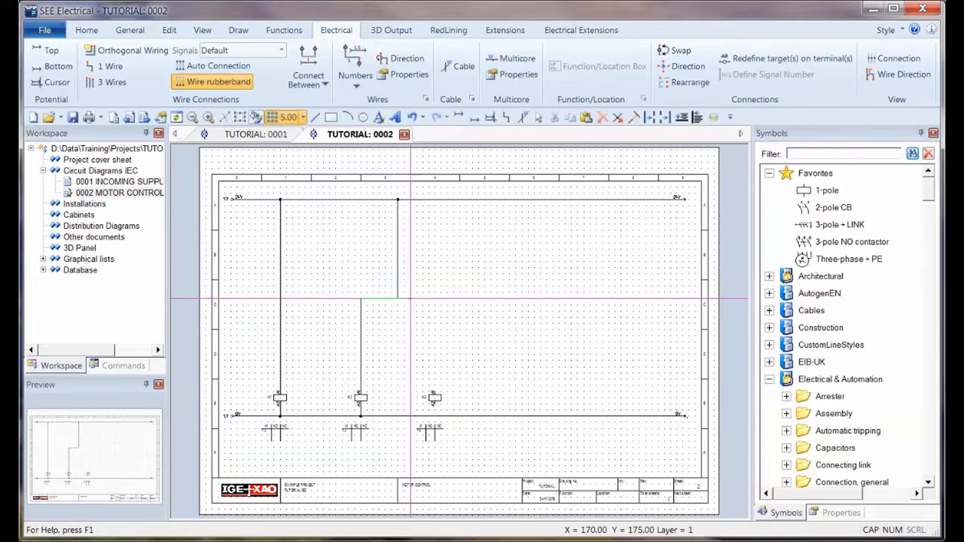
click(410, 299)
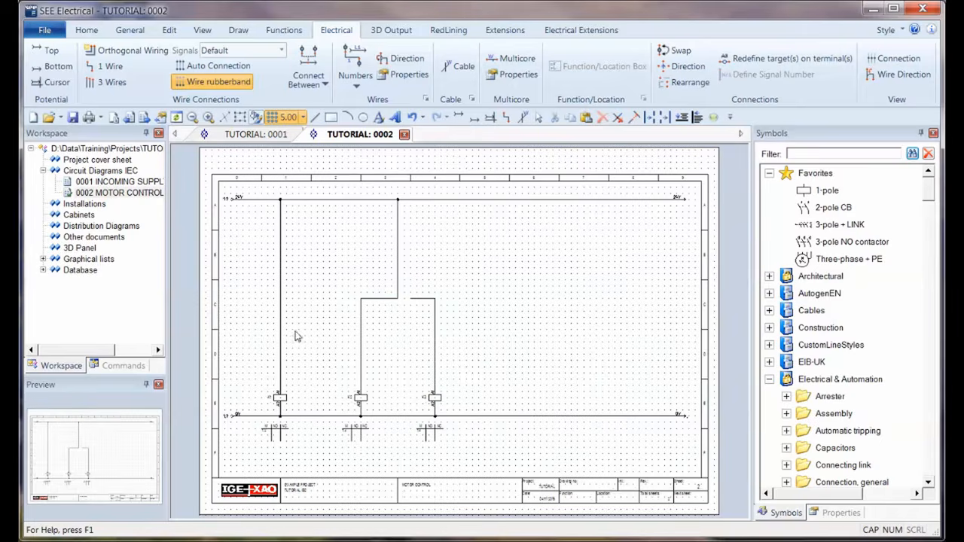
Place an NO general switch from the Switchgear, one pole symbols on the first coil's wire in row B.
scroll(274, 256, up, 2)
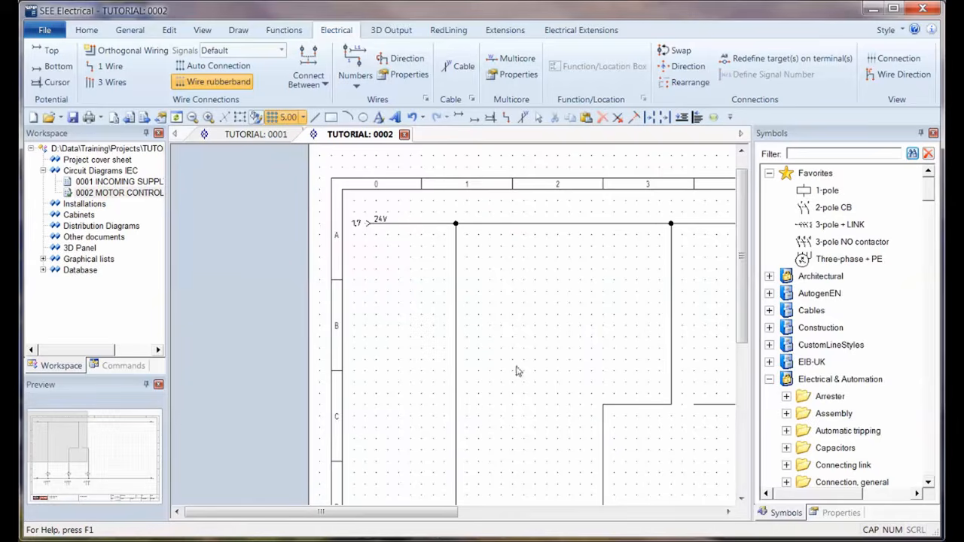
drag(932, 192, 933, 251)
click(787, 208)
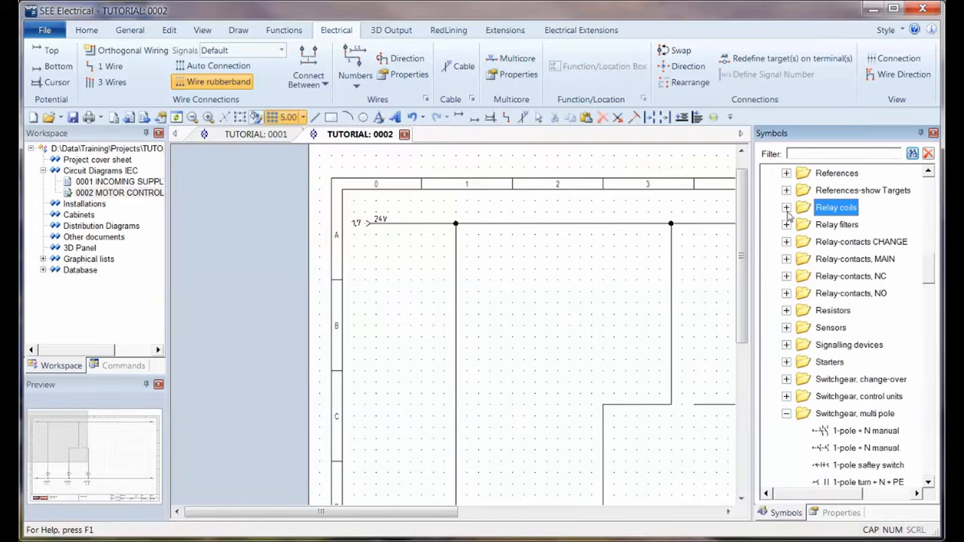
click(786, 414)
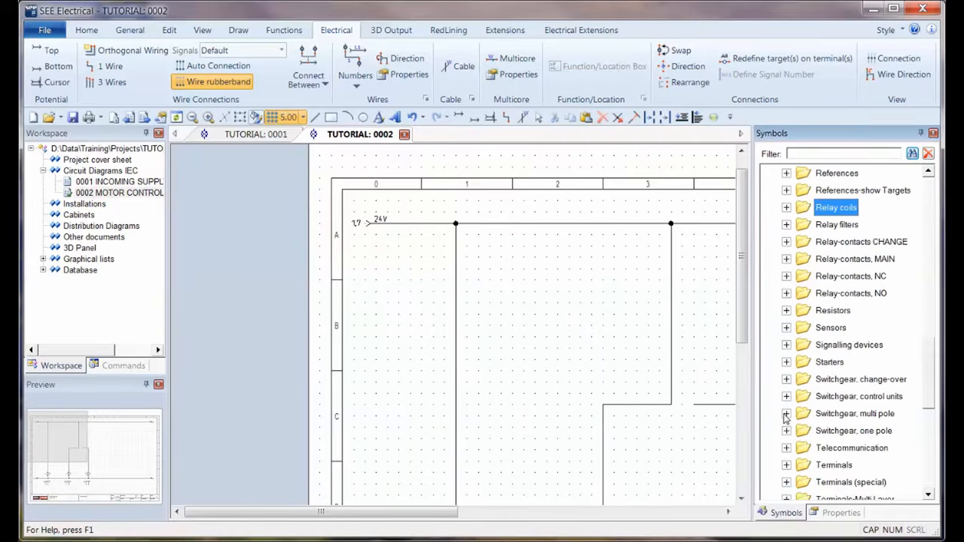
click(787, 432)
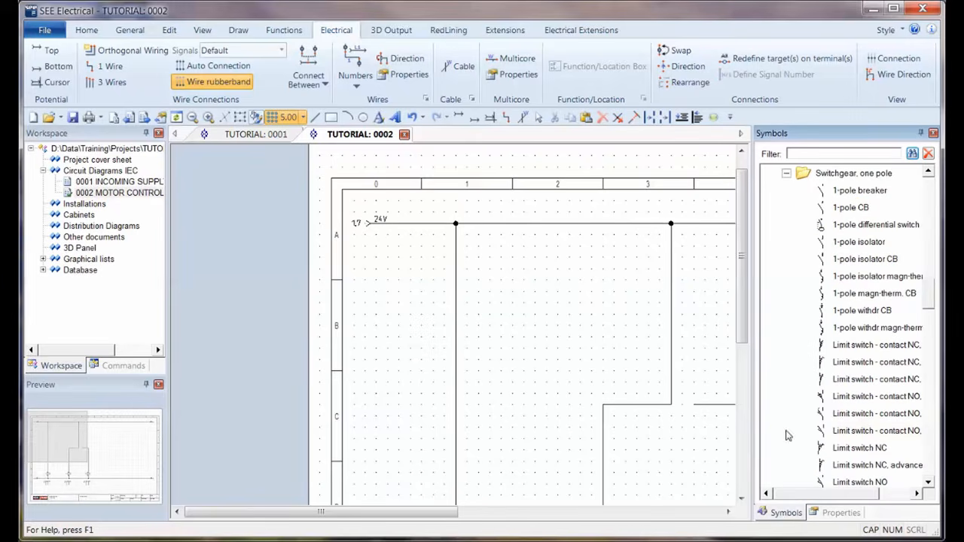
drag(937, 290, 928, 380)
click(854, 362)
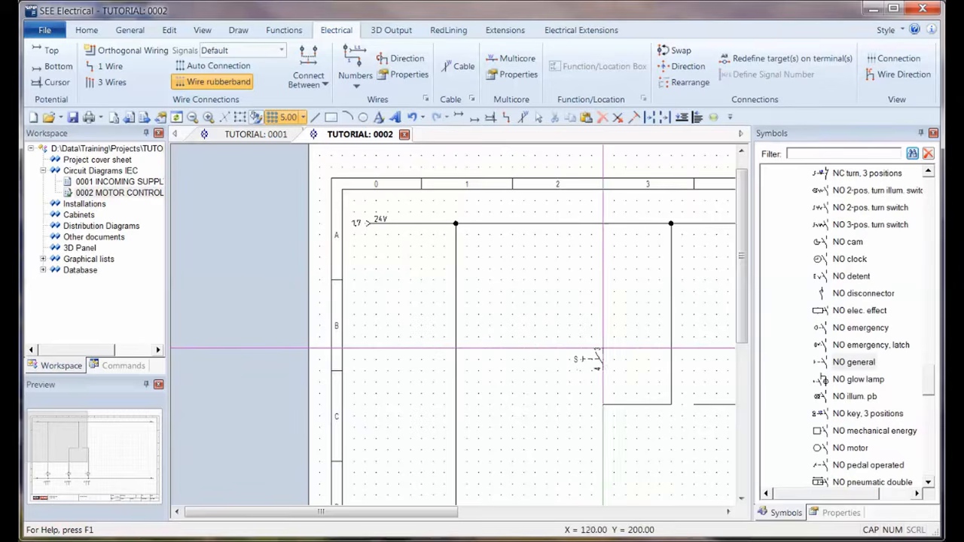
click(455, 337)
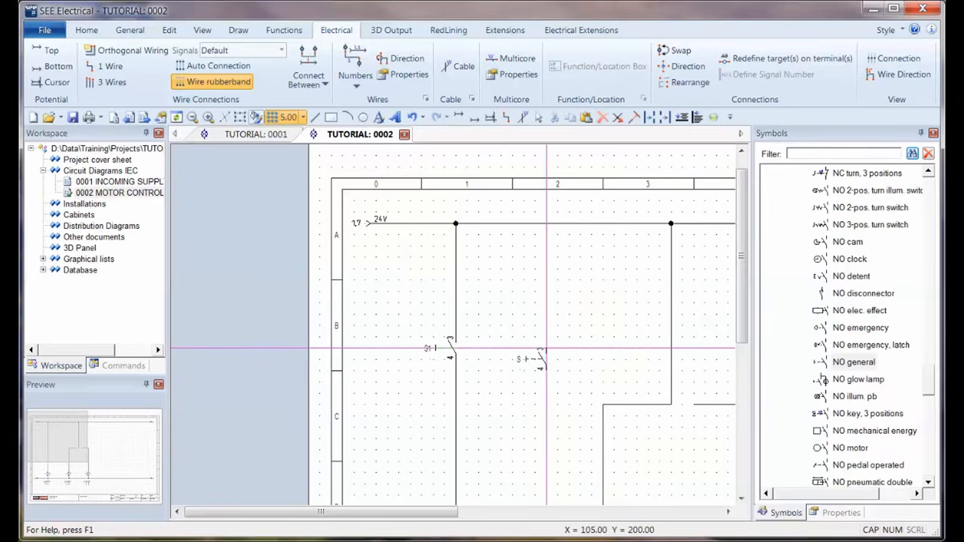
key(Escape)
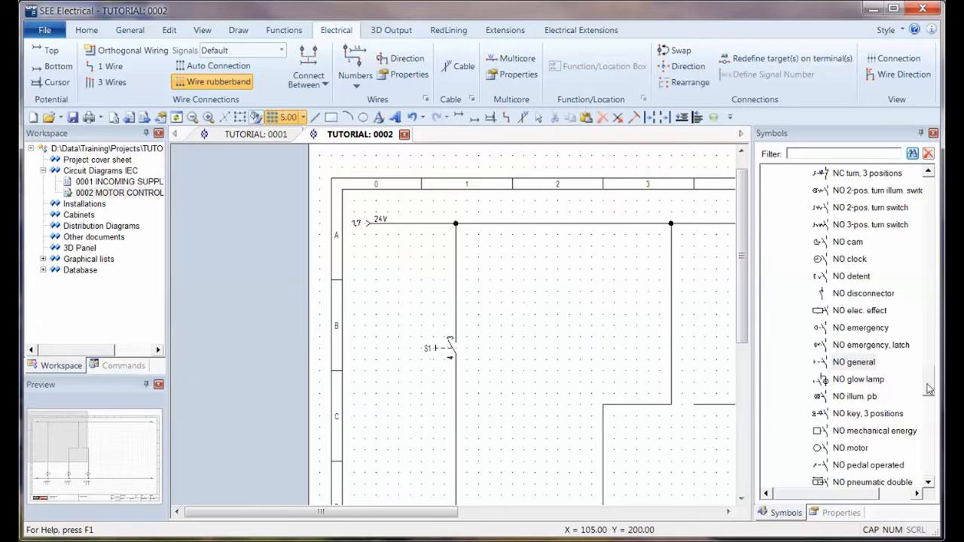
Insert a 1-pole NC thermal contact from Relay-contacts, NC on the first coil's wire below switch S1.
scroll(929, 388, up, 15)
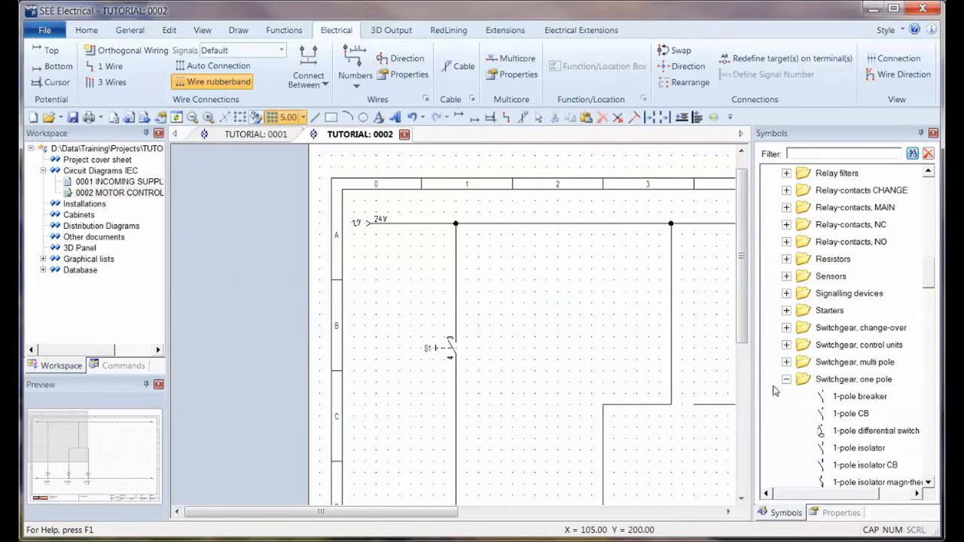
click(787, 380)
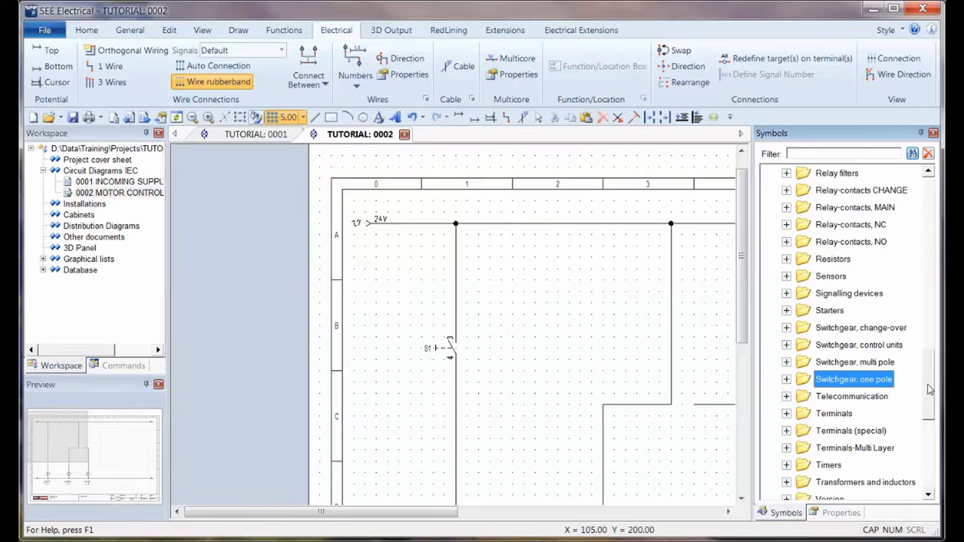
scroll(892, 344, up, 1)
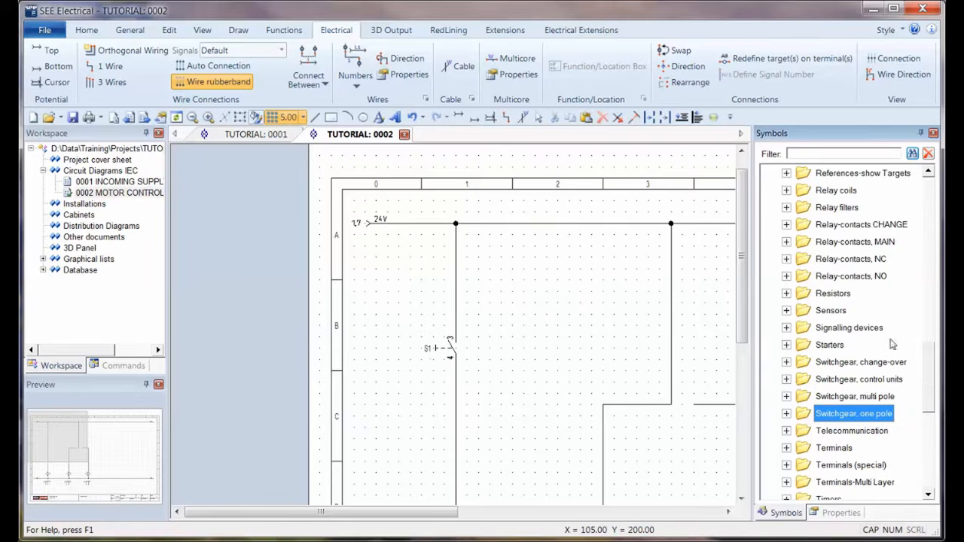
click(786, 258)
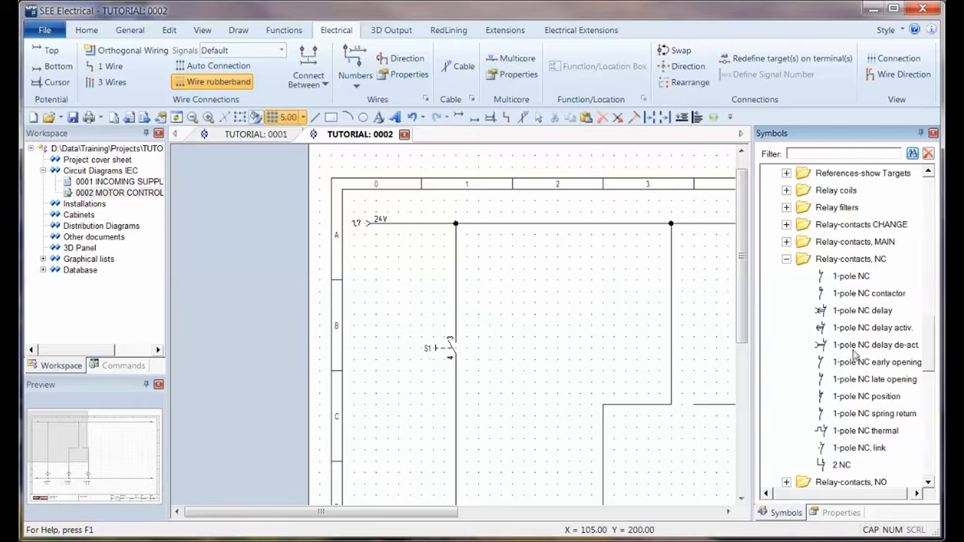
click(863, 430)
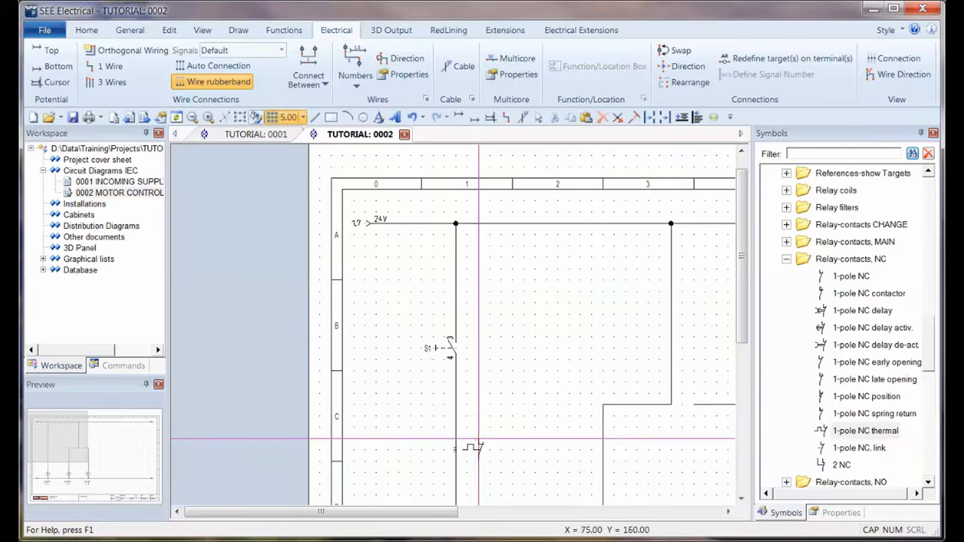
click(456, 450)
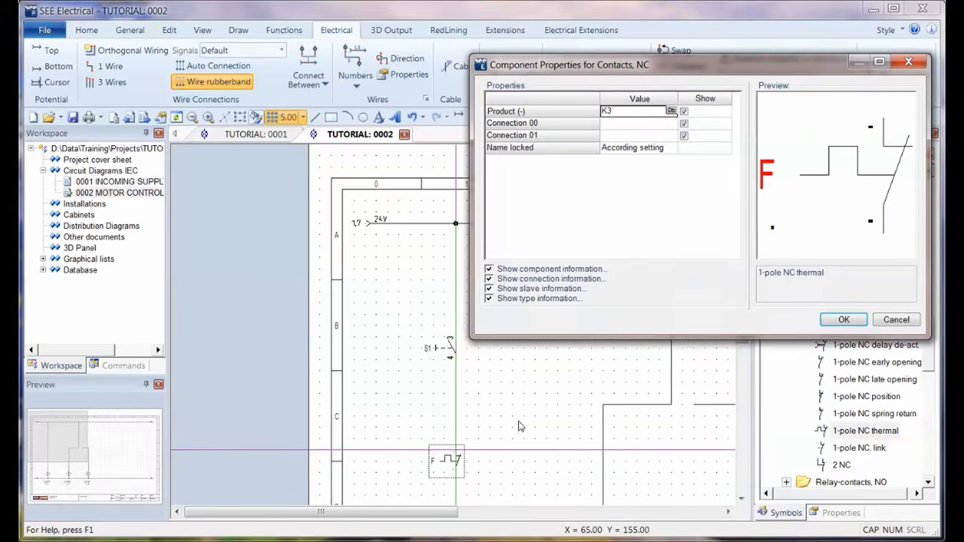
Assign the thermal contact below switch S1 to product F1 with Connection 00 set to 95 and Connection 01 to 96.
click(670, 110)
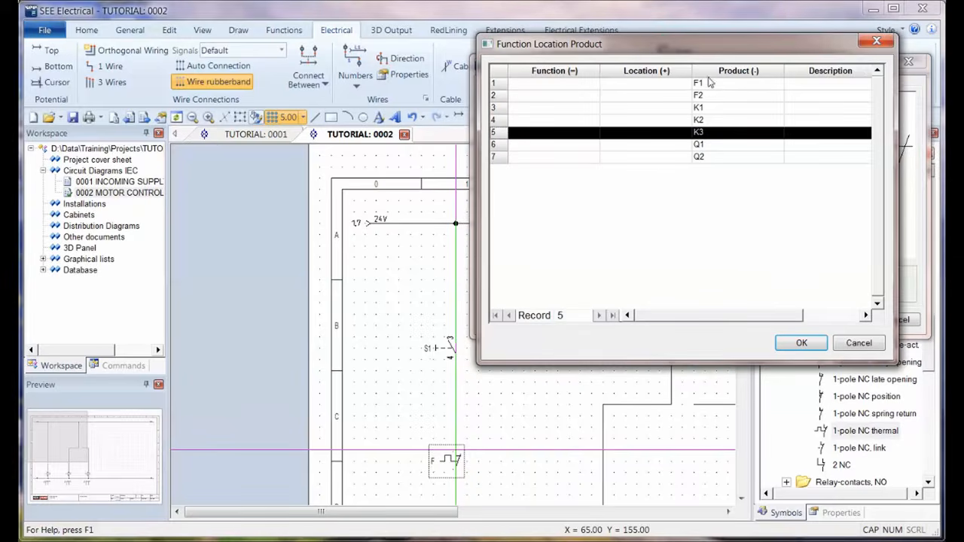
click(710, 84)
click(801, 343)
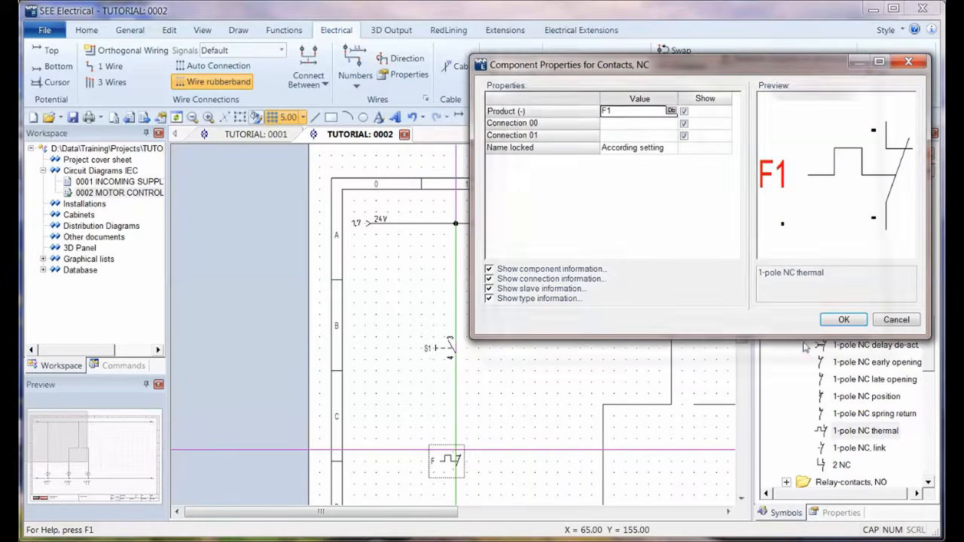
click(637, 125)
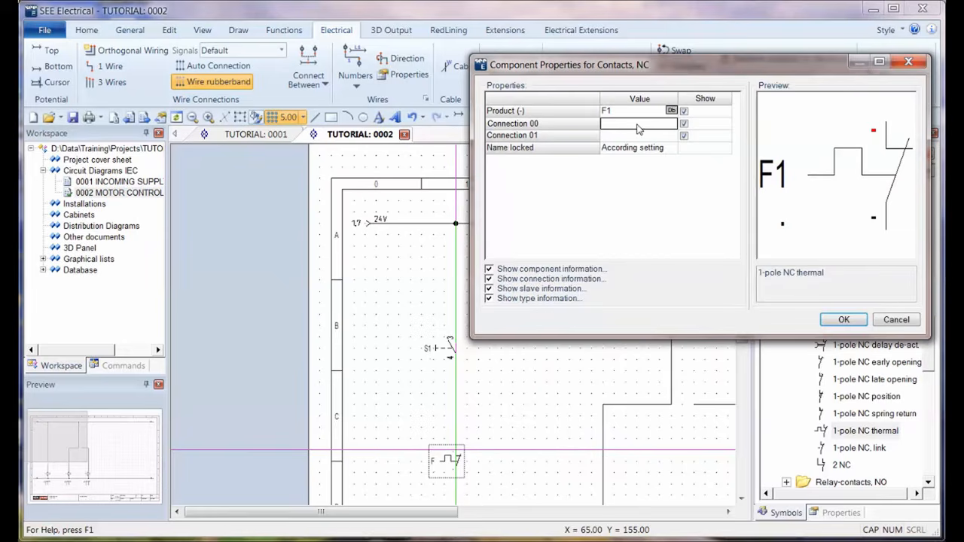
text(95)
click(639, 136)
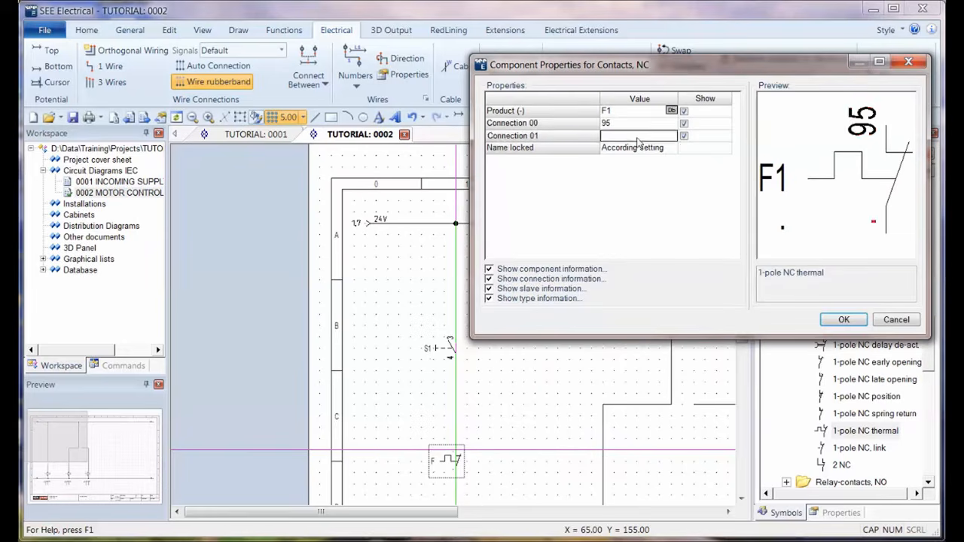
text(96)
click(844, 320)
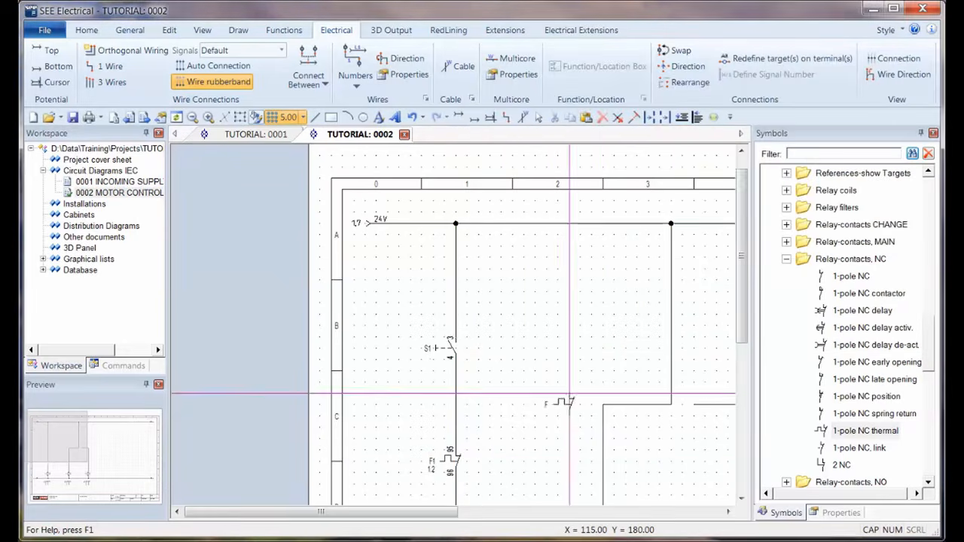
Examine the F1 contact's cross-reference on page 0002 and the references beside F1, K1 and K2 on page 0001.
scroll(452, 456, up, 3)
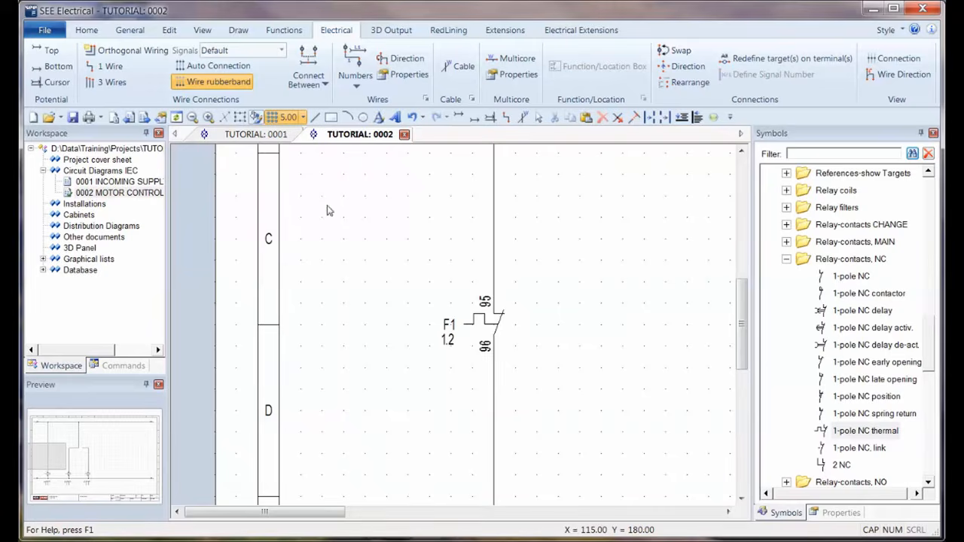
click(256, 135)
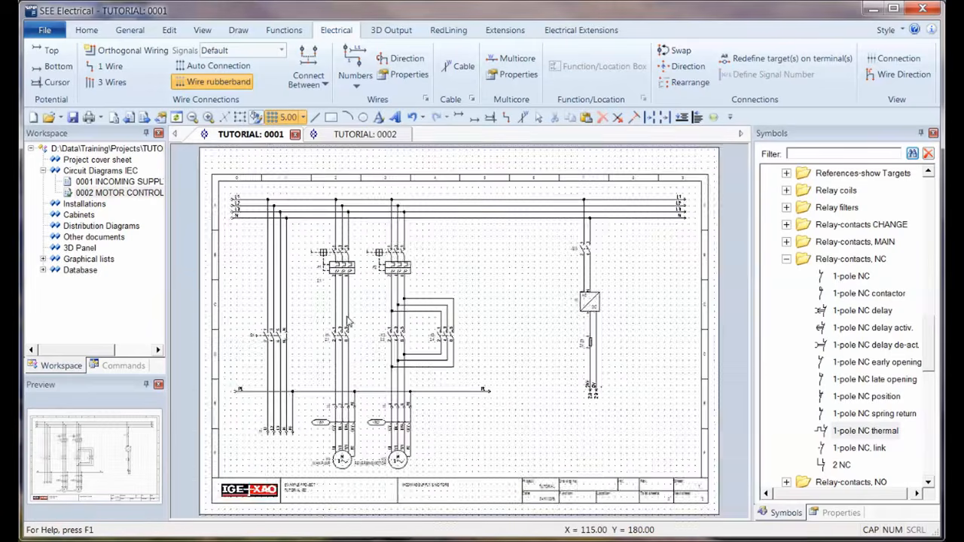
scroll(456, 328, up, 3)
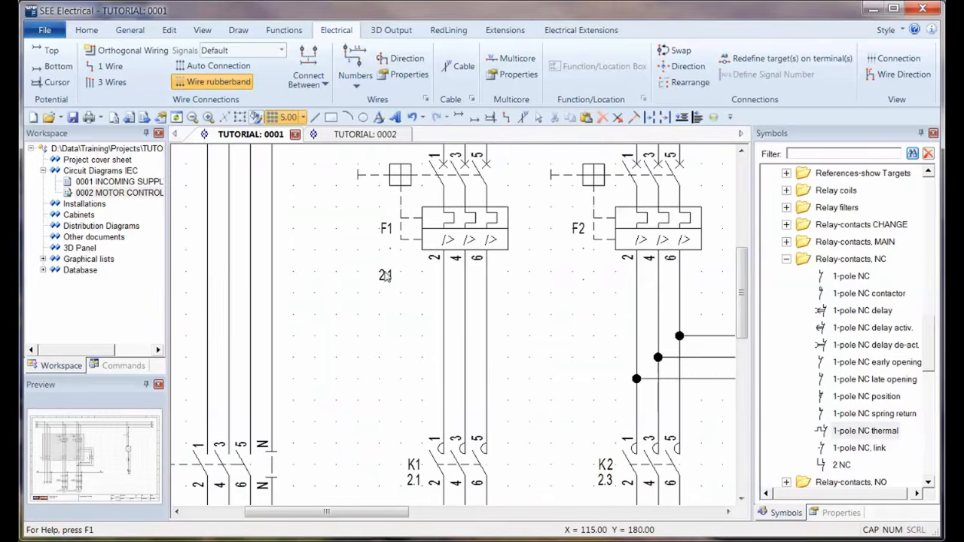
scroll(422, 381, down, 3)
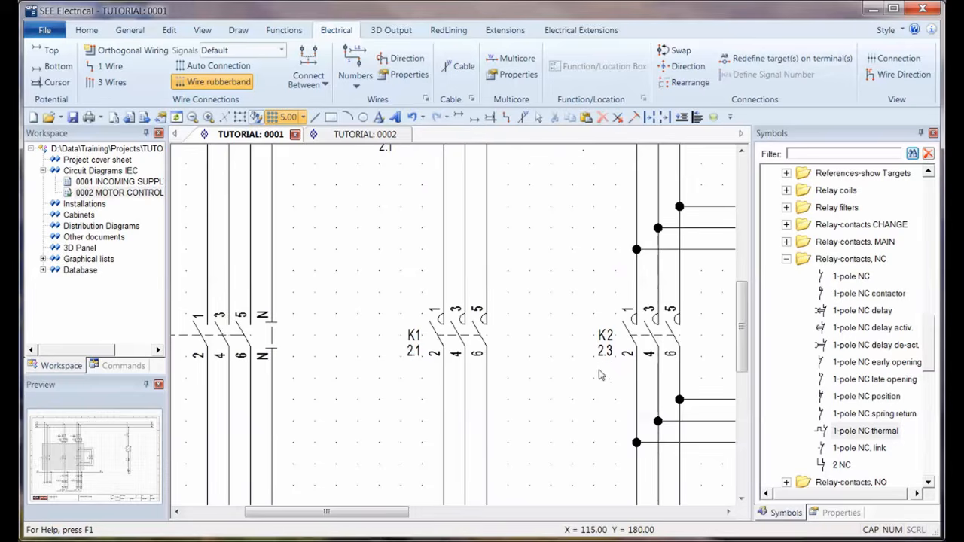
drag(401, 508, 517, 511)
click(371, 137)
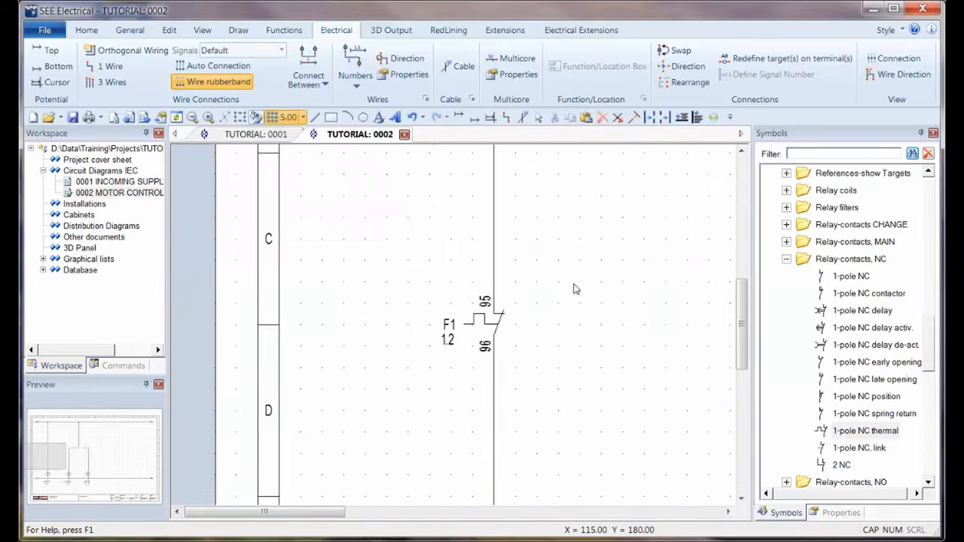
Add the 1-pole NC symbol from Relay-contacts, NC to the symbol favorites.
scroll(452, 330, down, 2)
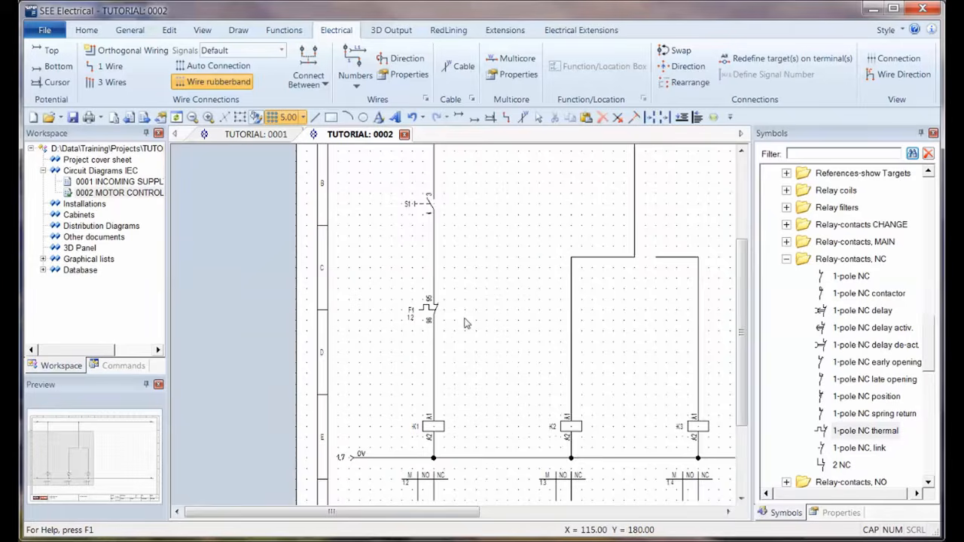
scroll(465, 323, down, 2)
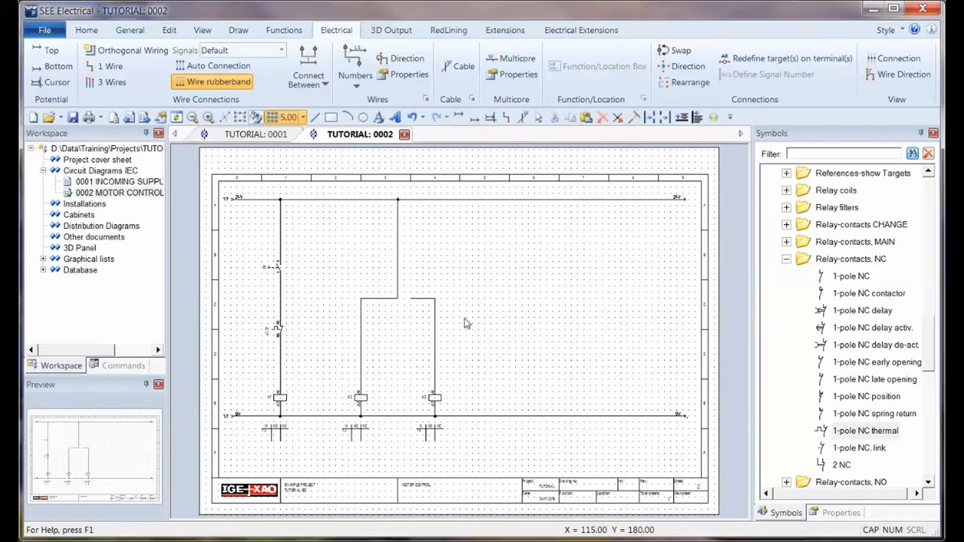
right_click(851, 279)
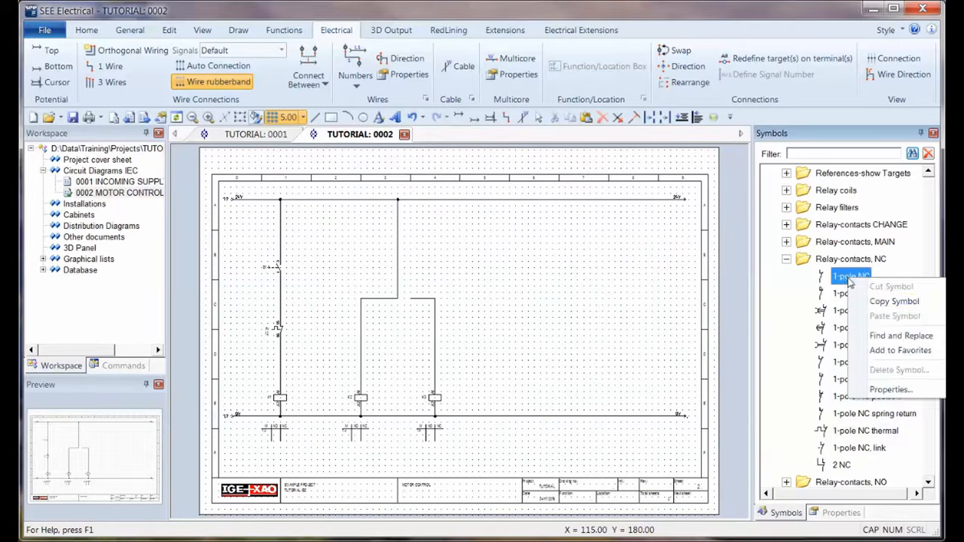
click(884, 352)
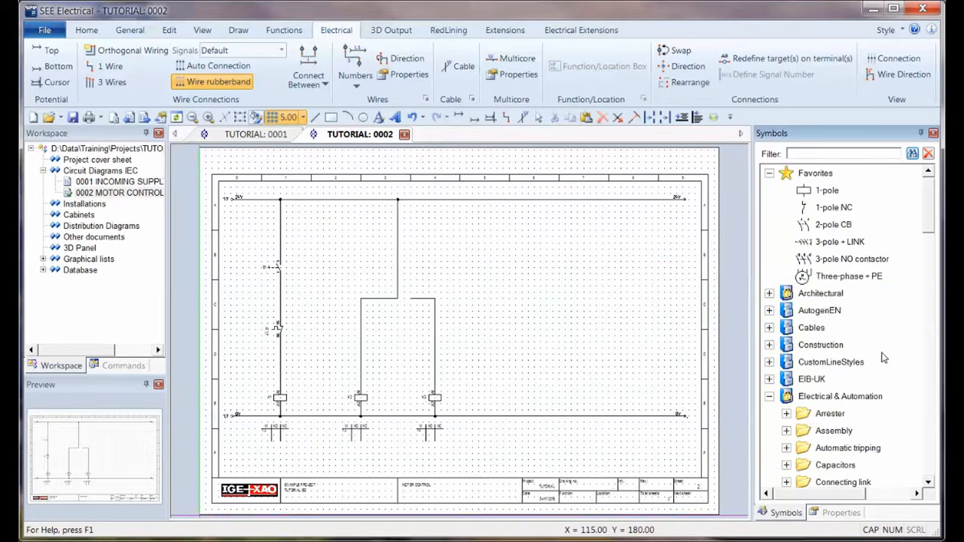
Place a 1-pole NC contact on the second coil's wire above K2 and assign it to product K3.
click(361, 335)
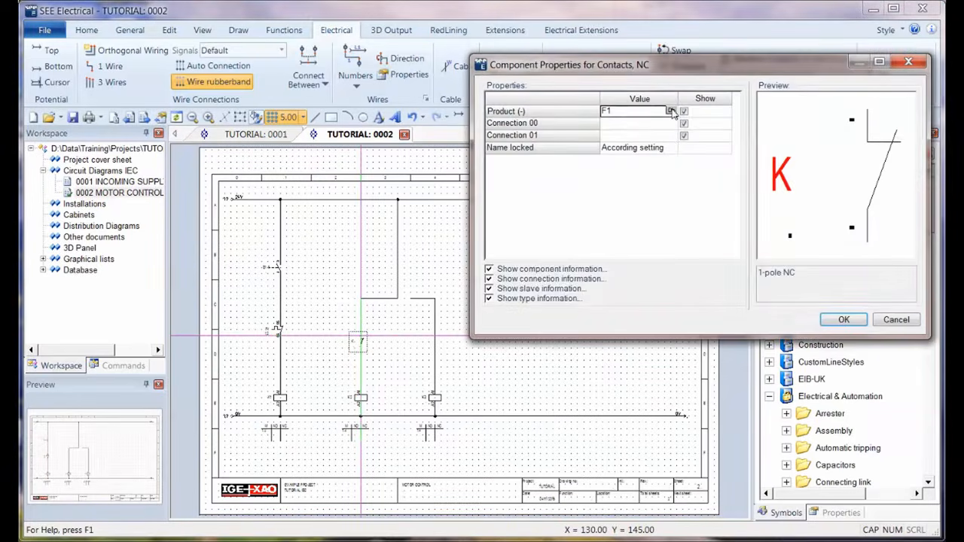
click(670, 111)
click(705, 133)
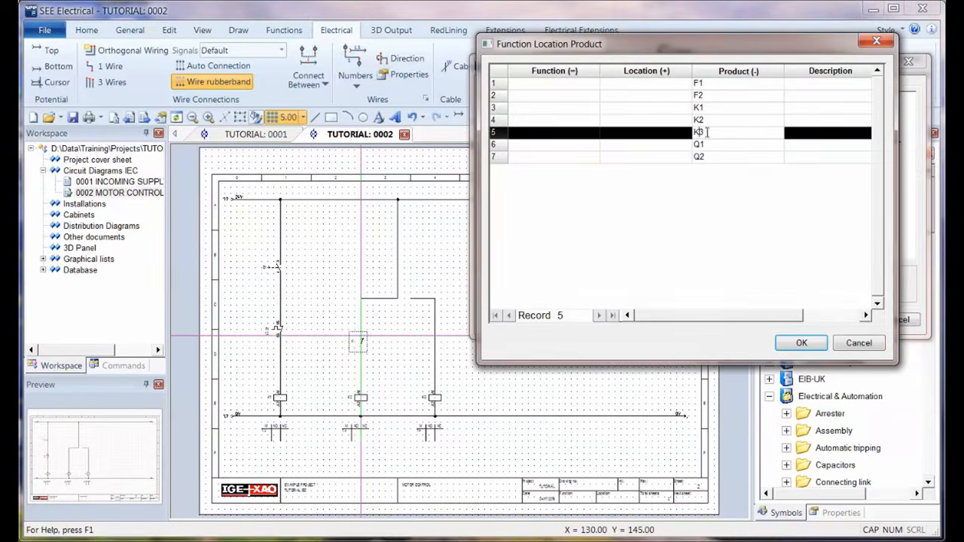
click(800, 342)
click(798, 319)
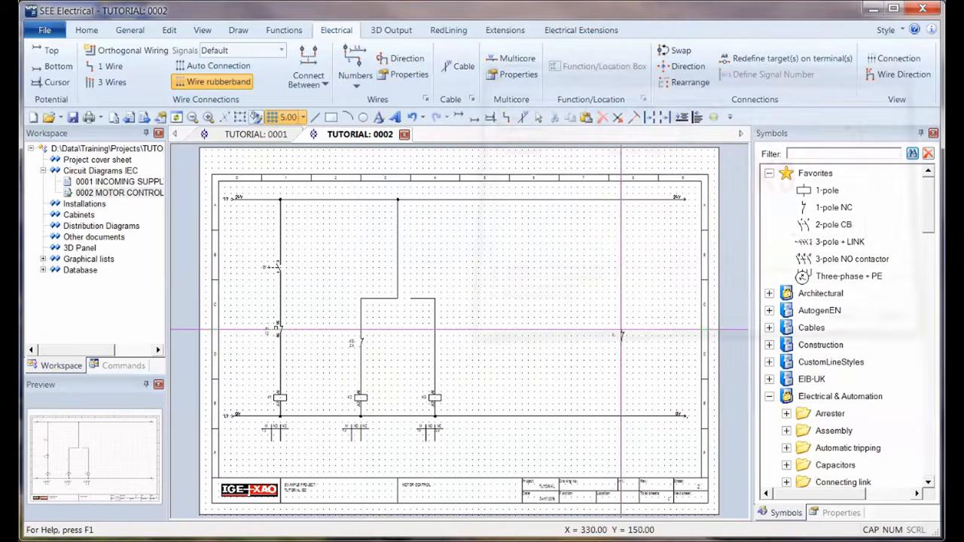
Place another 1-pole NC contact on the third coil's wire above K3, assign it to K2 and end the insertion.
click(434, 334)
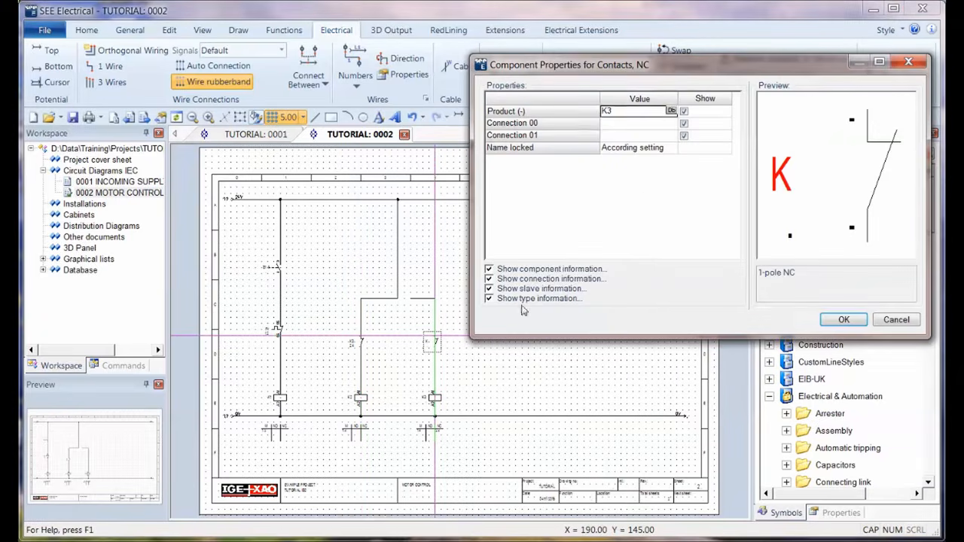
click(607, 111)
text(2)
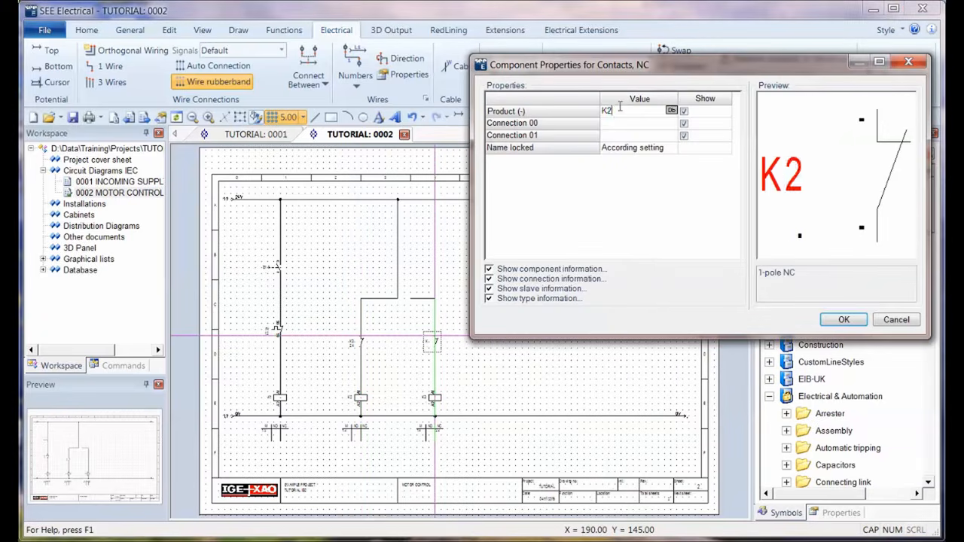
click(845, 320)
scroll(377, 422, up, 3)
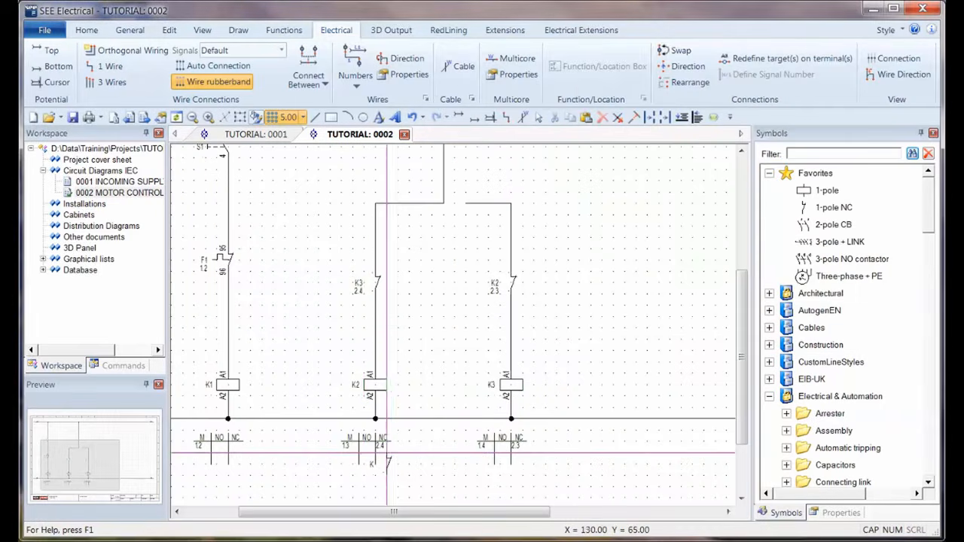
key(Escape)
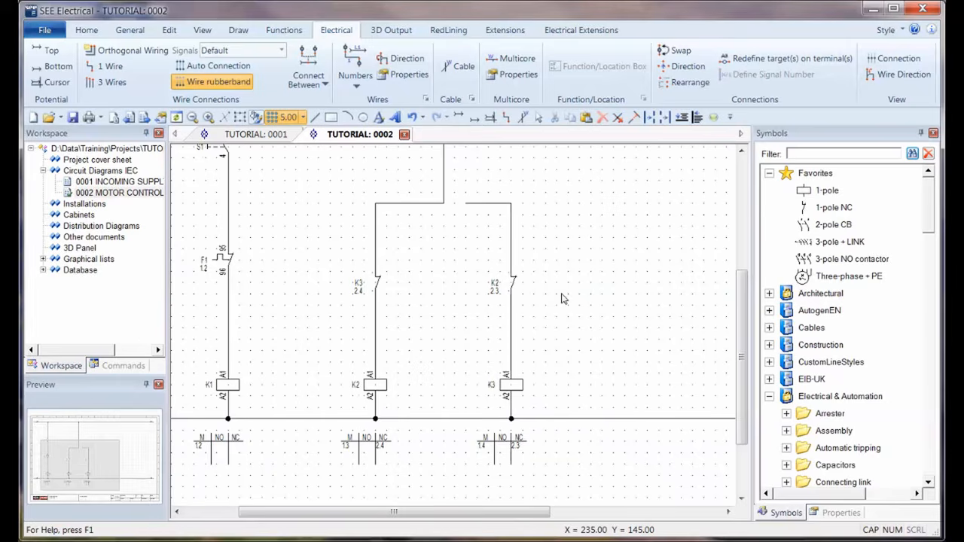
Place a Turn-diagram 3 pos. 1 Changer switch from Switchgear, change-over in the free area beside the third coil's wire.
click(770, 397)
click(770, 397)
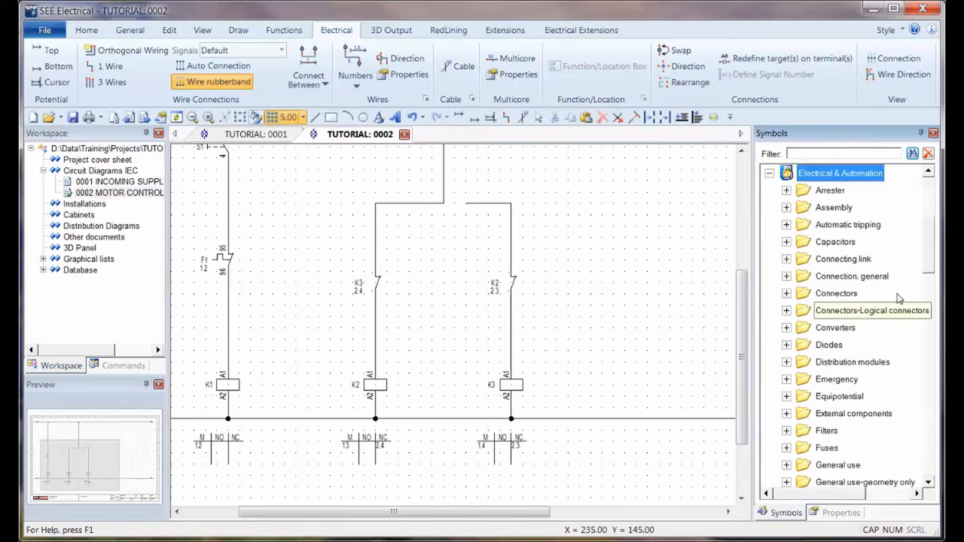
drag(928, 262, 928, 360)
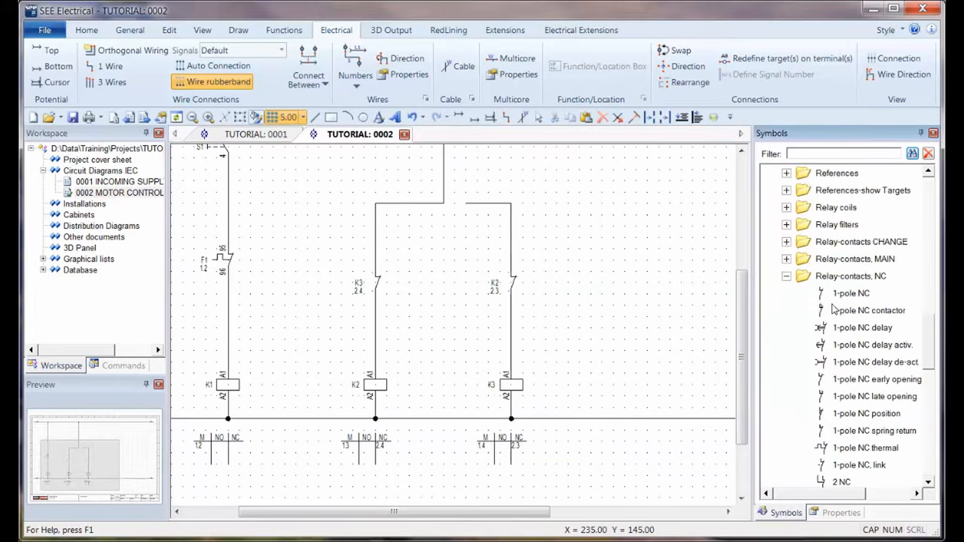
click(786, 276)
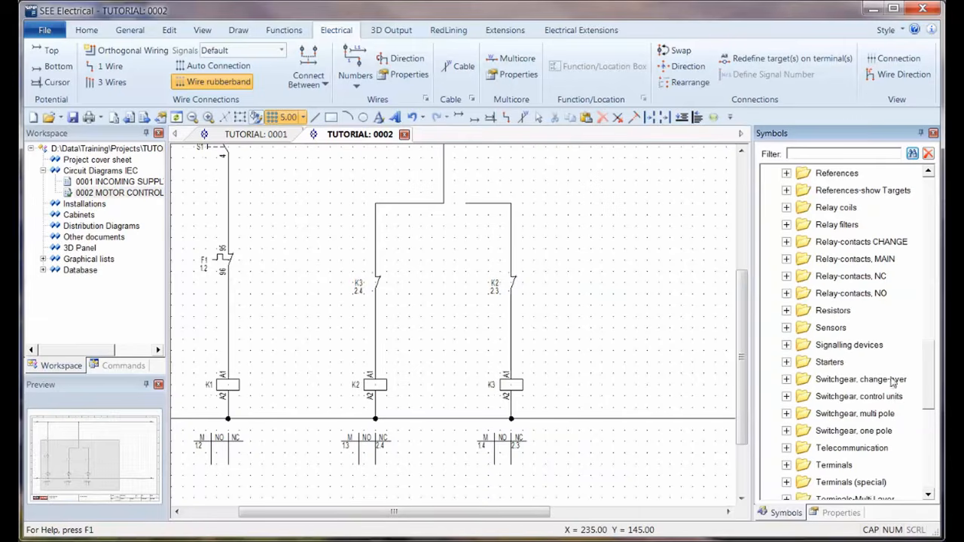
click(787, 379)
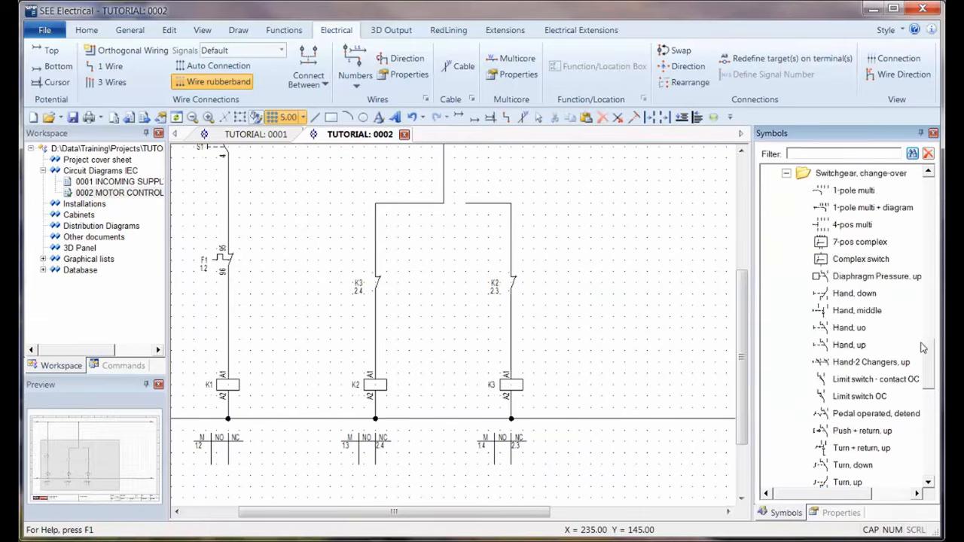
drag(923, 346, 929, 384)
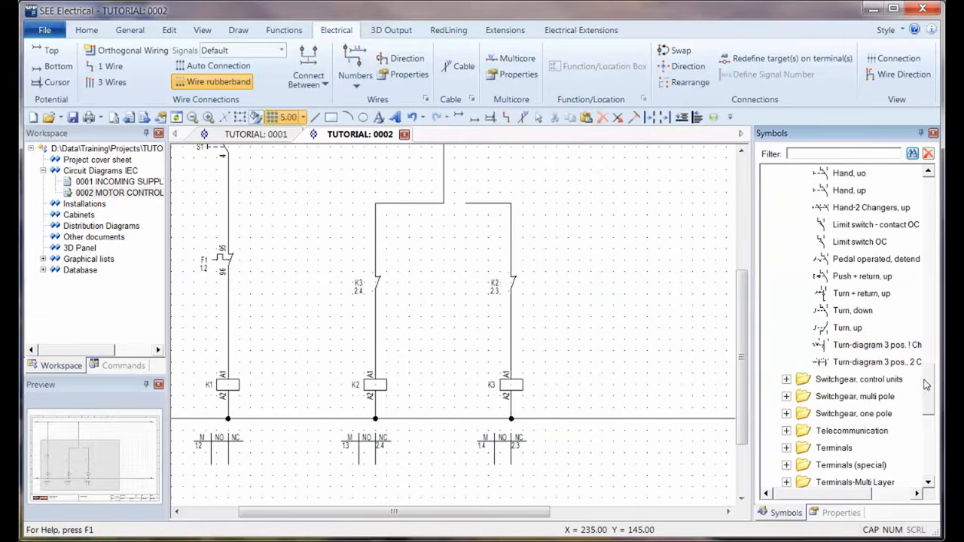
click(890, 346)
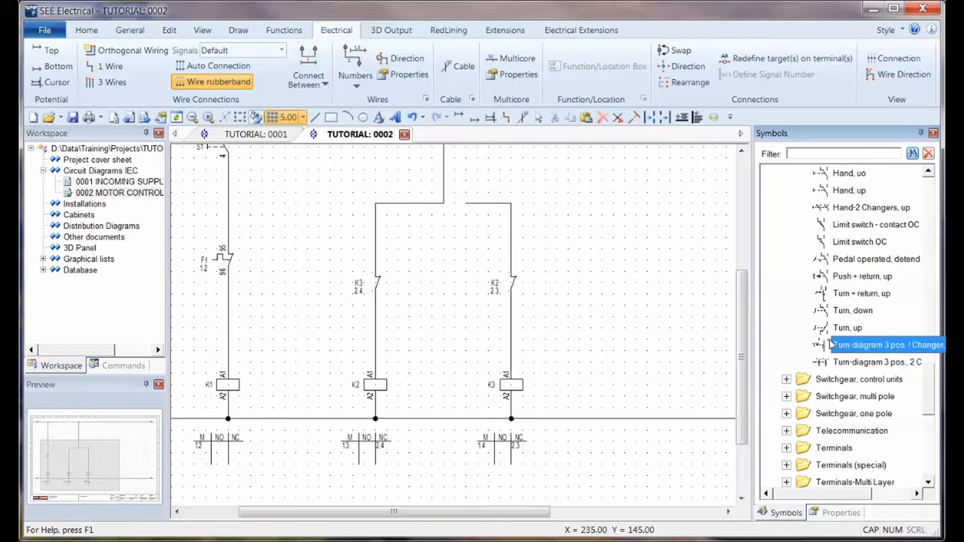
scroll(445, 314, up, 3)
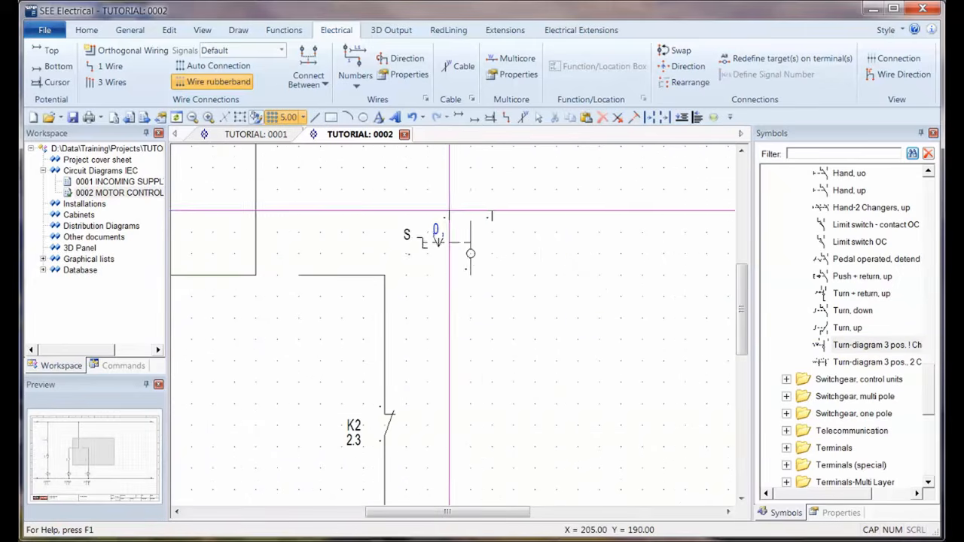
click(471, 190)
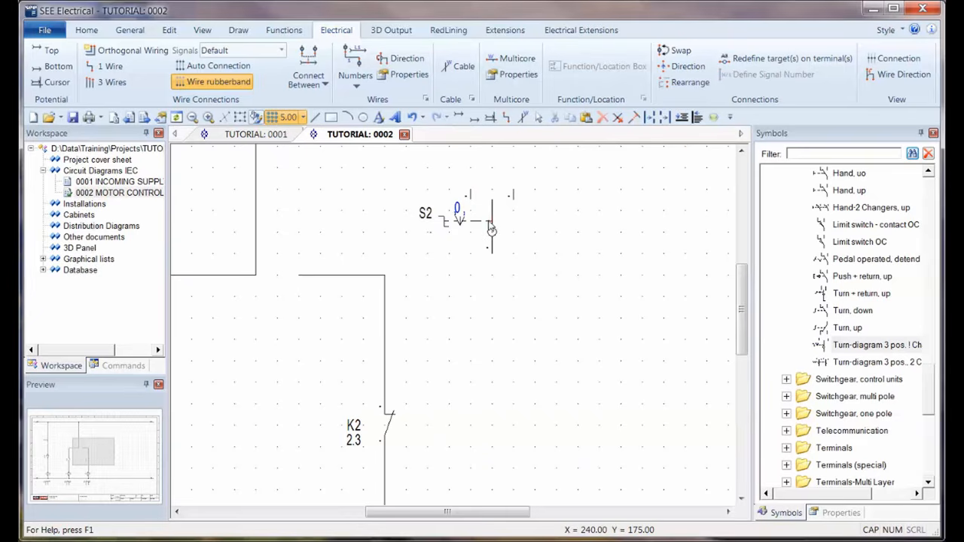
Mirror switch S2 about a horizontal axis and move it to the gap between the second and third coils' wires.
click(491, 228)
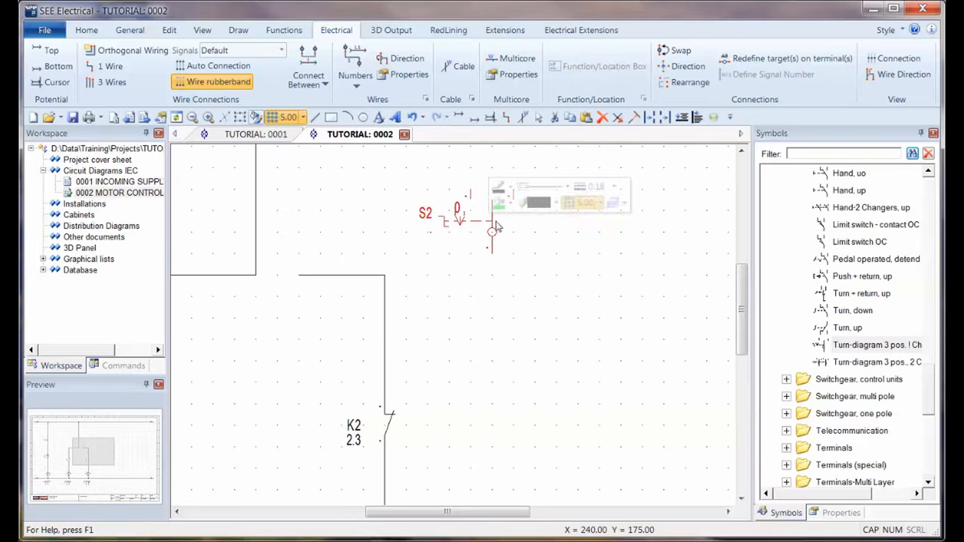
right_click(594, 269)
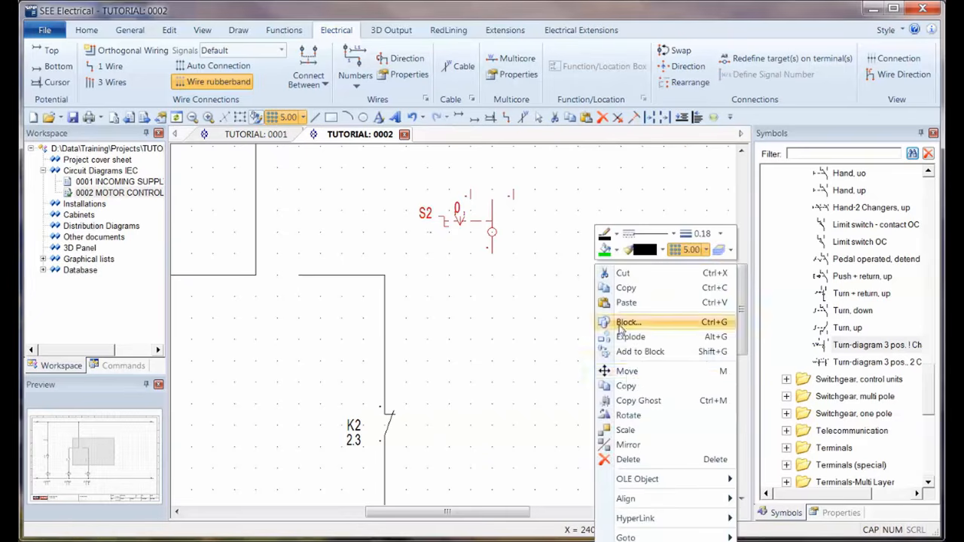
click(629, 446)
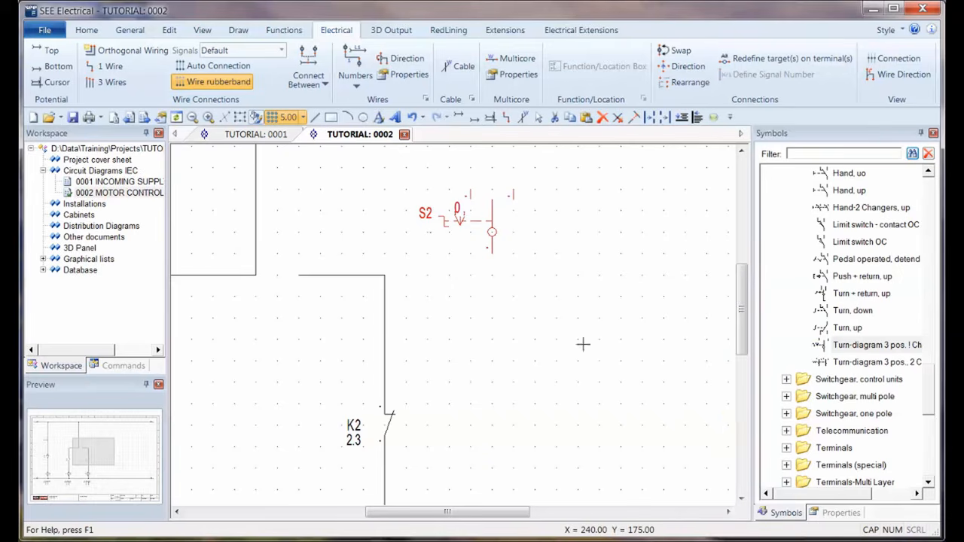
click(556, 211)
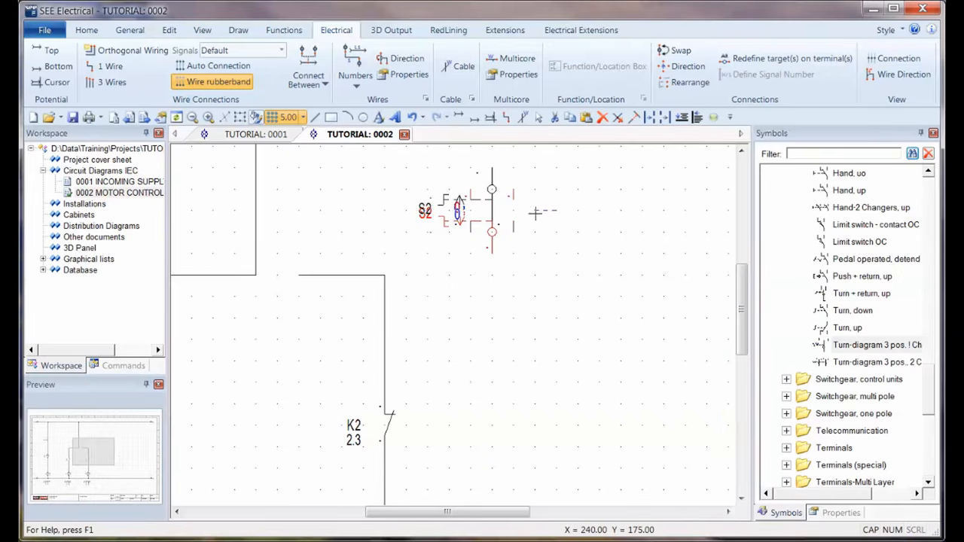
click(363, 212)
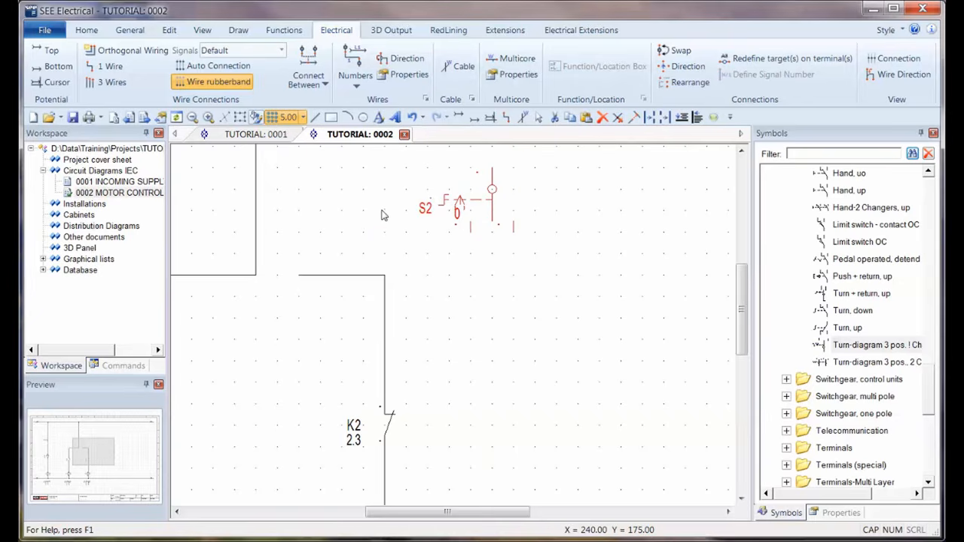
drag(486, 215, 271, 258)
click(319, 185)
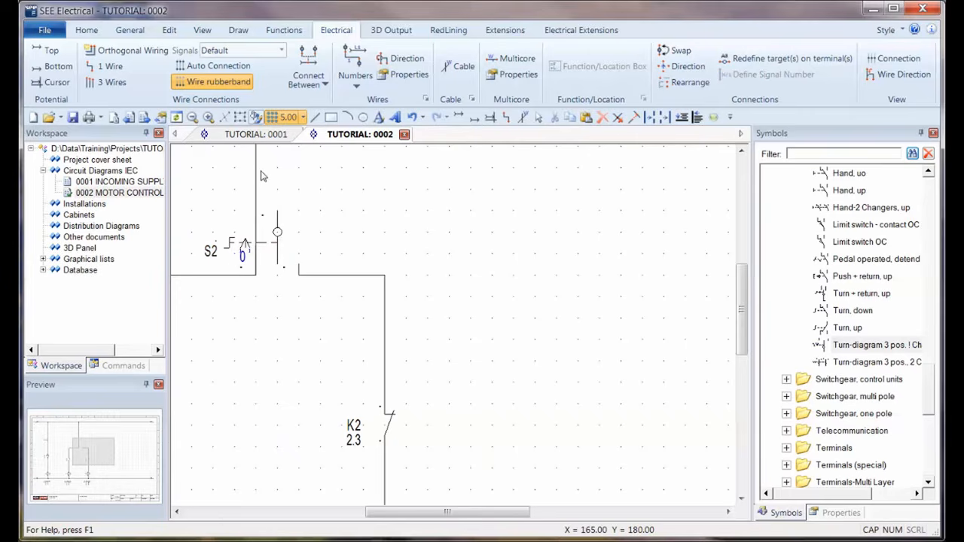
Move the vertical wire from the 24V line onto switch S2's common pole and delete the leftover wire piece below it.
drag(262, 168, 278, 171)
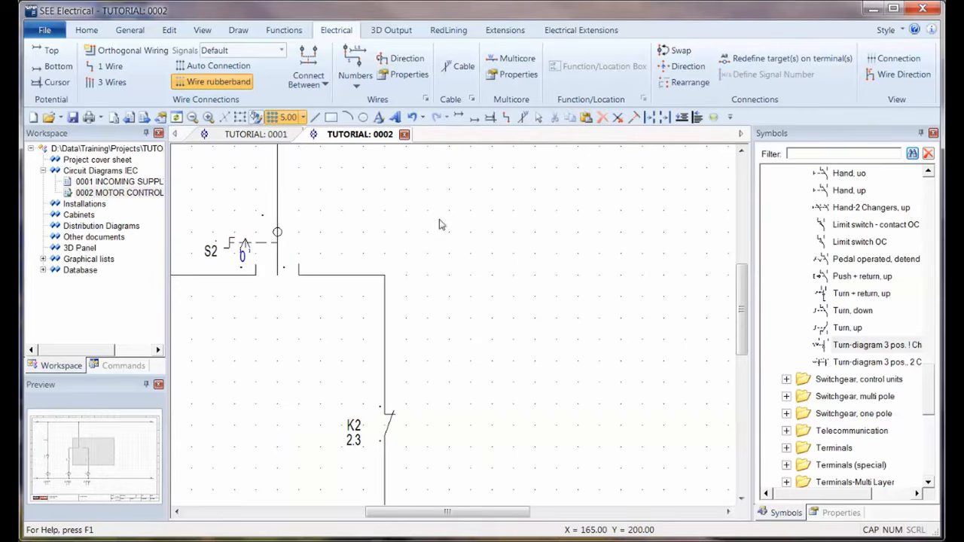
click(277, 275)
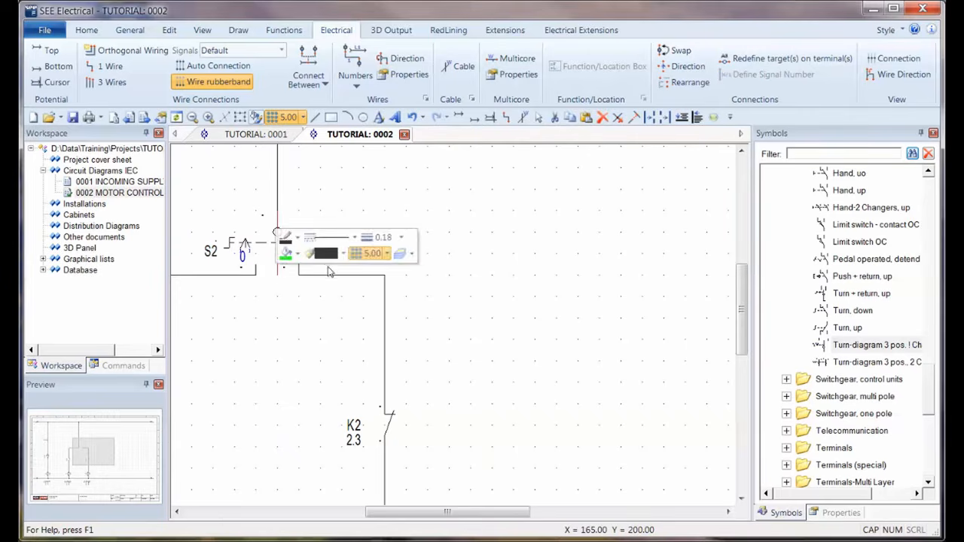
key(Delete)
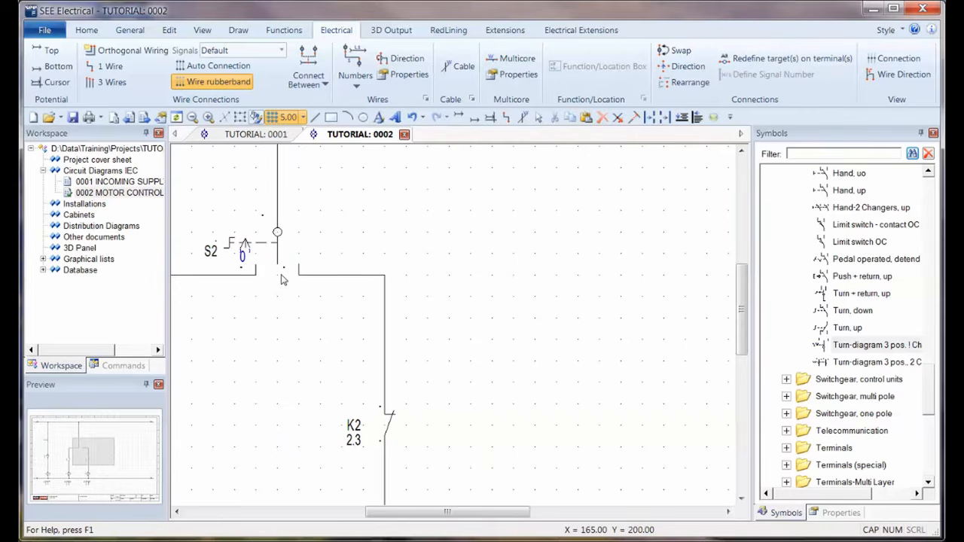
Place a 1-pole NC thermal contact on the wire above switch S2 and assign it to product F2.
scroll(284, 265, down, 3)
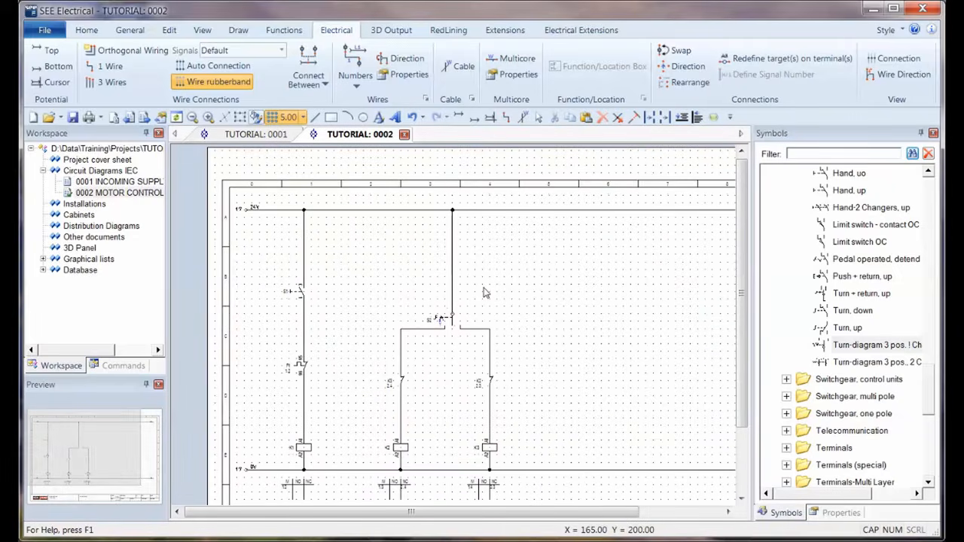
drag(932, 400, 939, 301)
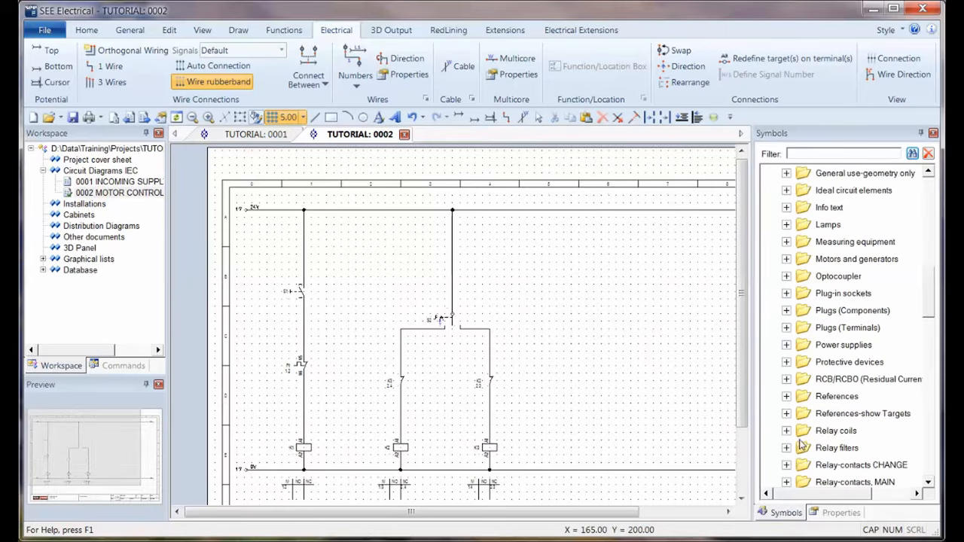
scroll(887, 326, down, 3)
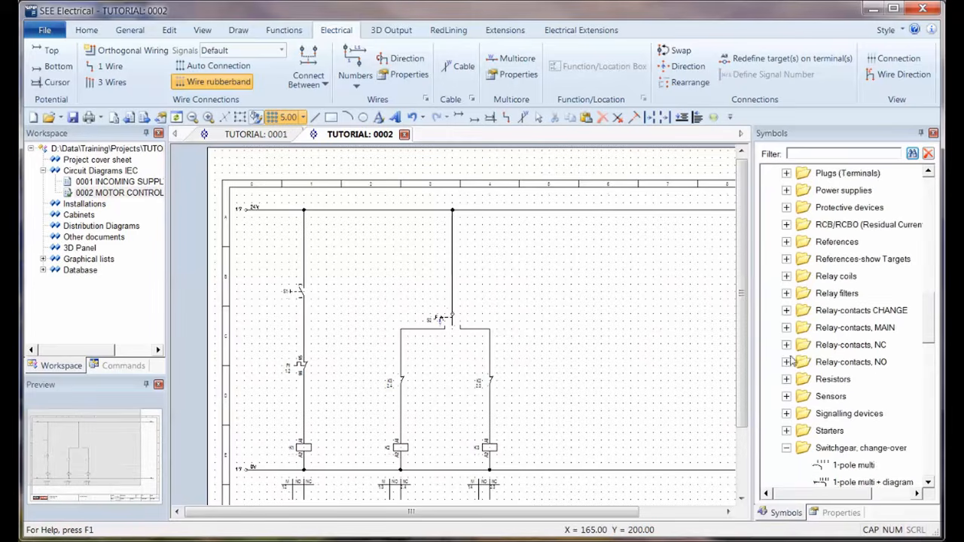
click(787, 346)
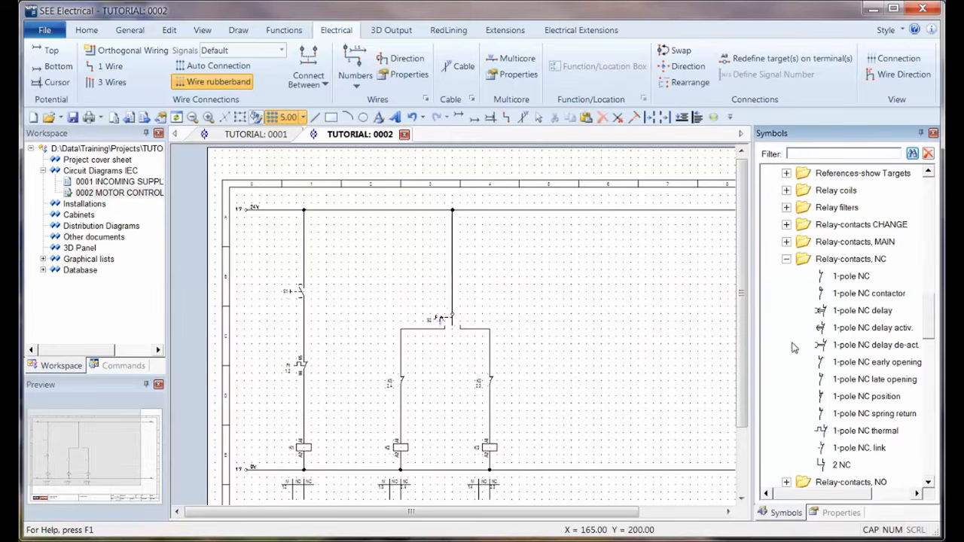
click(865, 432)
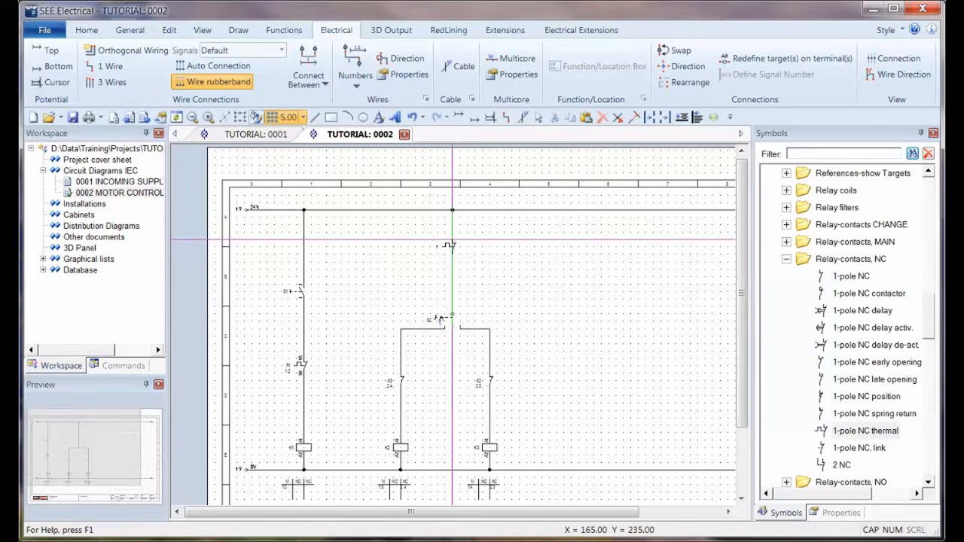
click(452, 240)
click(671, 111)
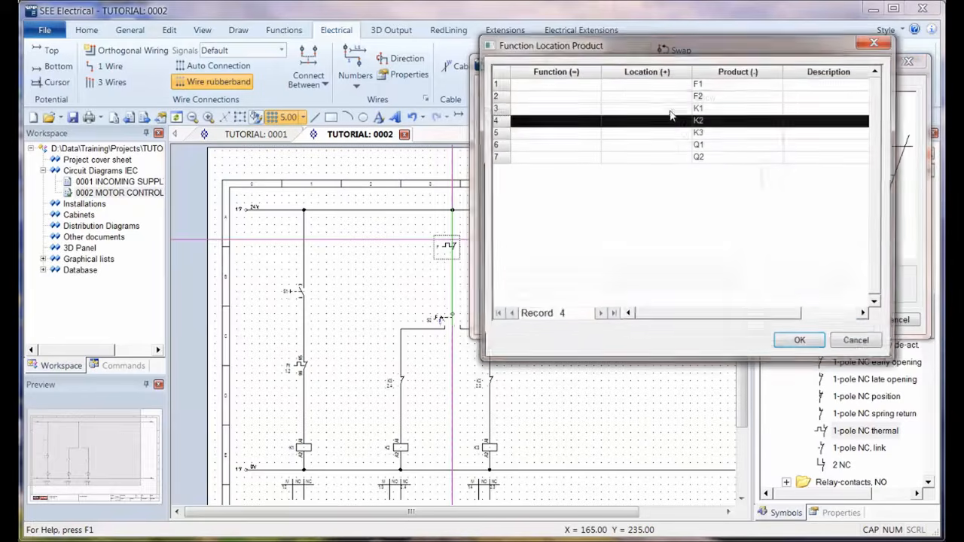
click(699, 95)
click(800, 343)
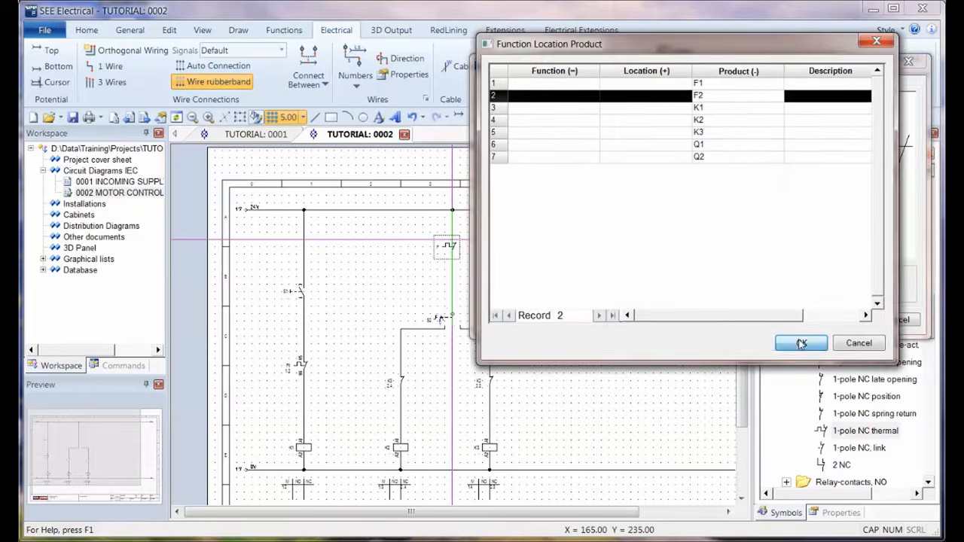
click(851, 320)
Draw a vertical wire from 24V to 0V at X = 270 beyond the third coil and copy it twice at equal spacing.
drag(410, 512, 463, 513)
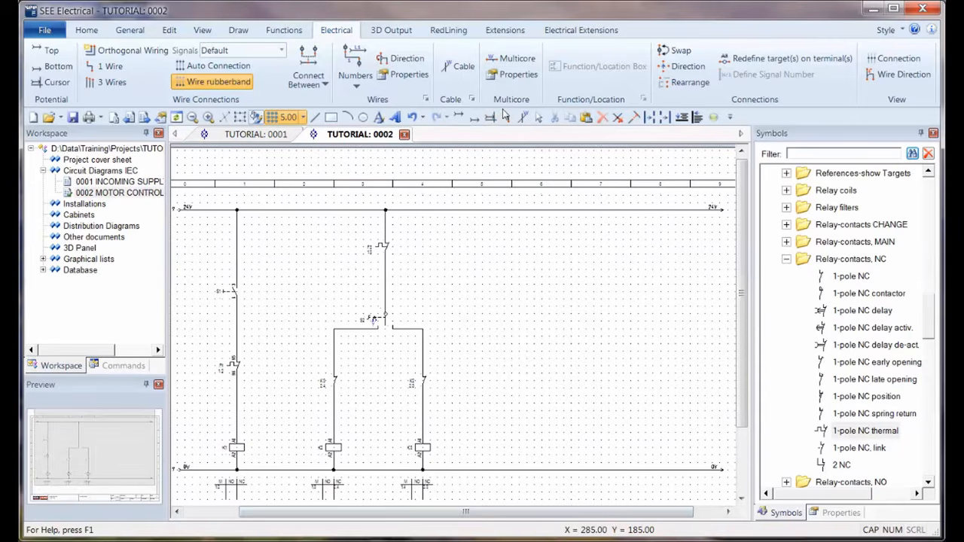
click(507, 117)
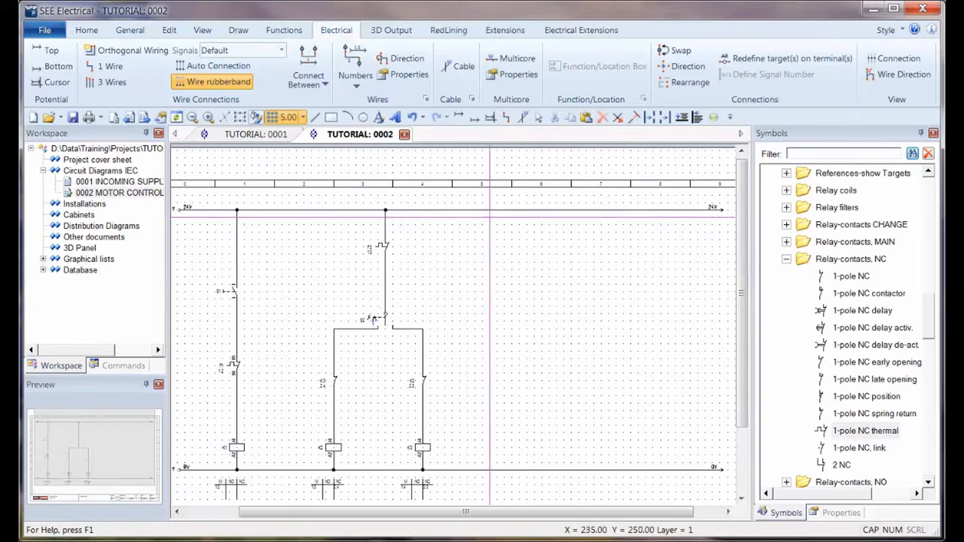
click(541, 210)
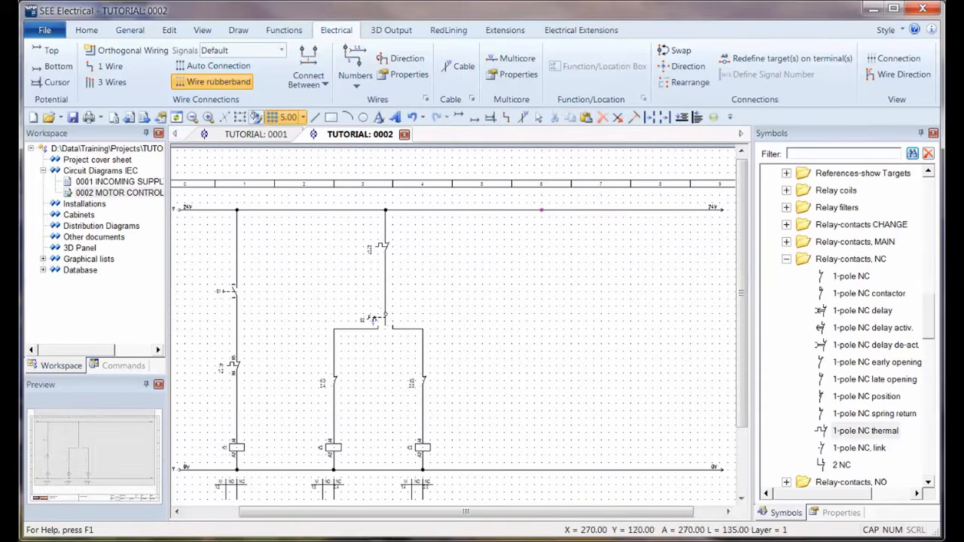
click(541, 469)
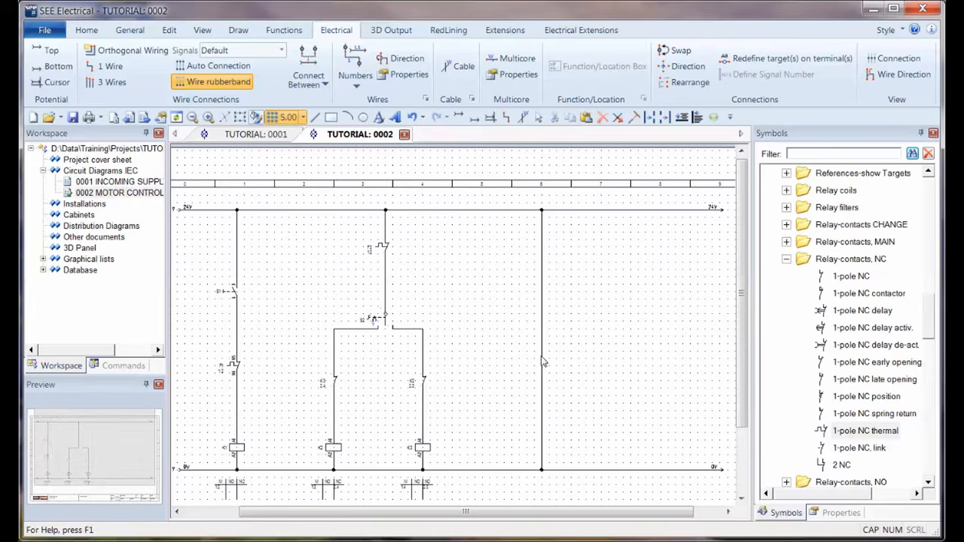
ctrl+drag(541, 357, 602, 358)
click(577, 357)
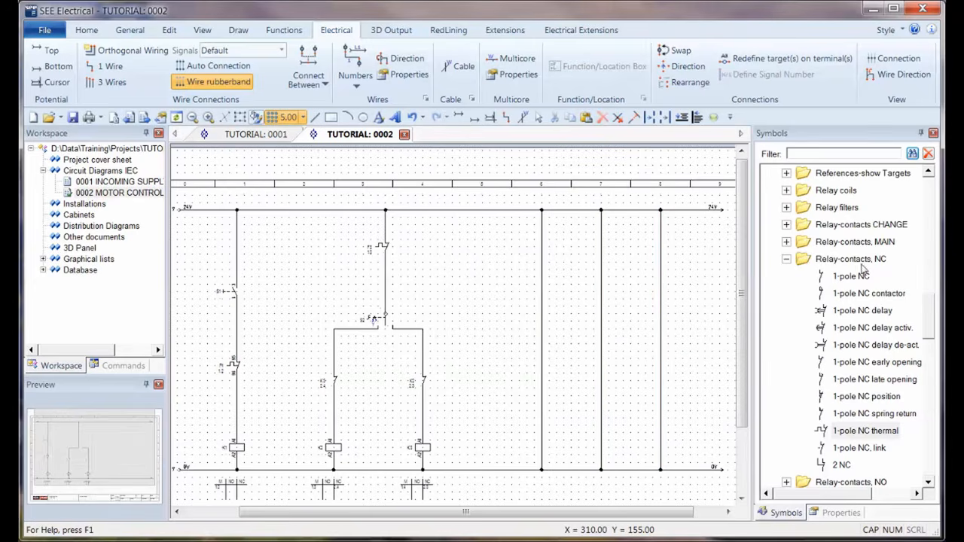
Insert Signal lamp symbols from Lamps on all three new wires at once by defining a line across them.
click(785, 260)
scroll(825, 328, up, 6)
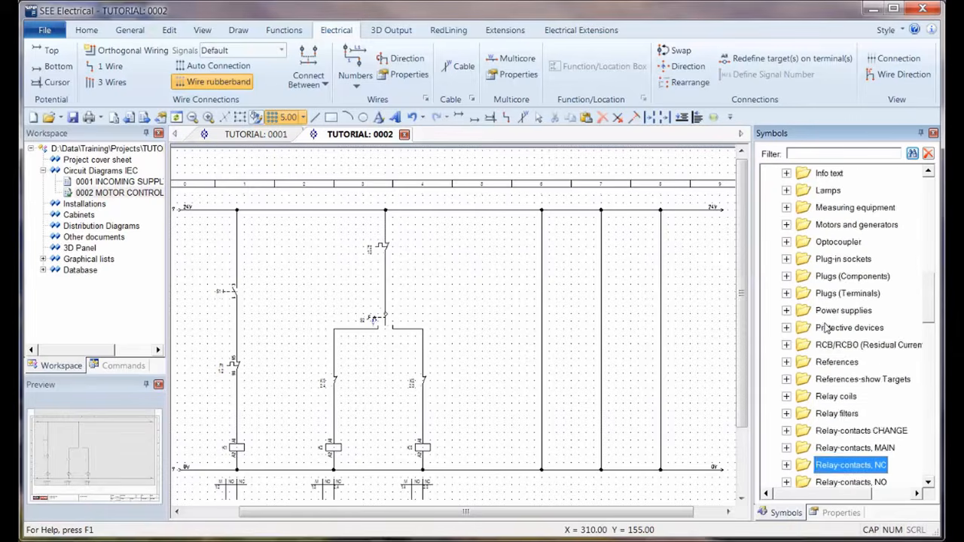
click(788, 311)
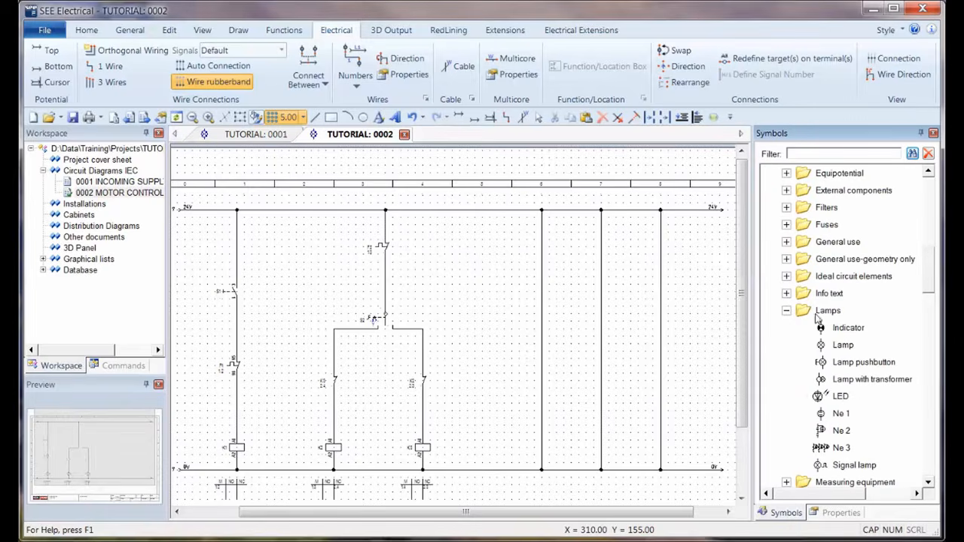
click(855, 465)
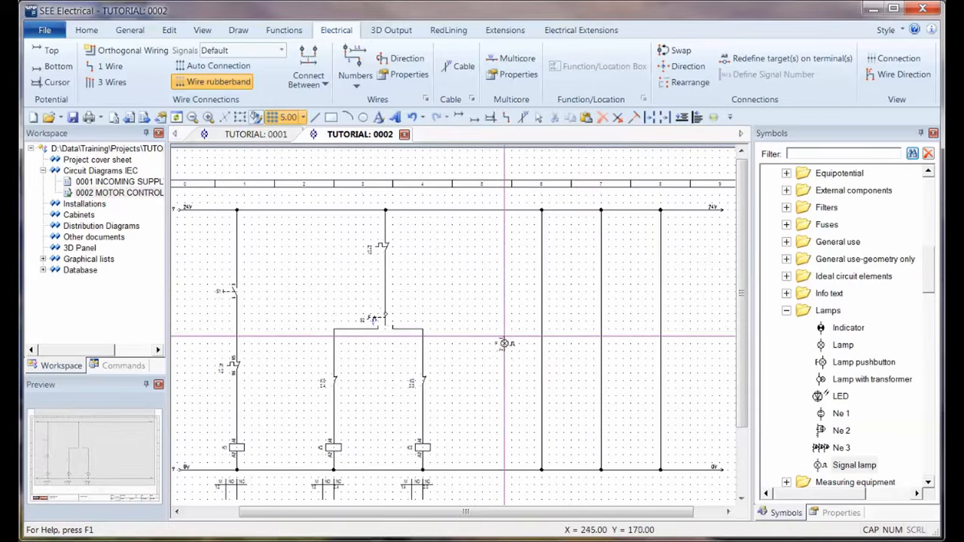
key(l)
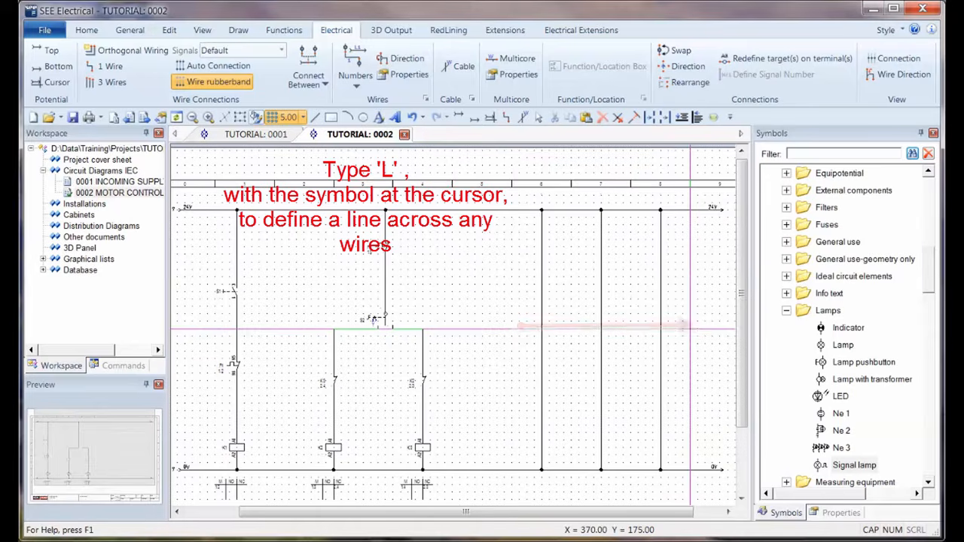
click(691, 330)
key(Escape)
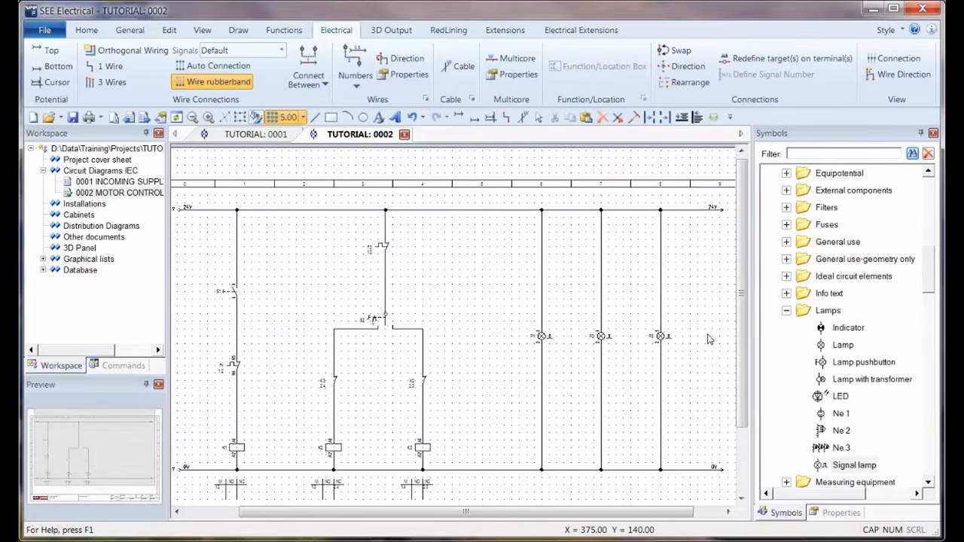
Place 1 terminal 90° vertical symbols above and below switch S1 using a rectangle, with product X1 and starting terminal number 1.
click(788, 311)
drag(932, 296, 932, 394)
click(787, 344)
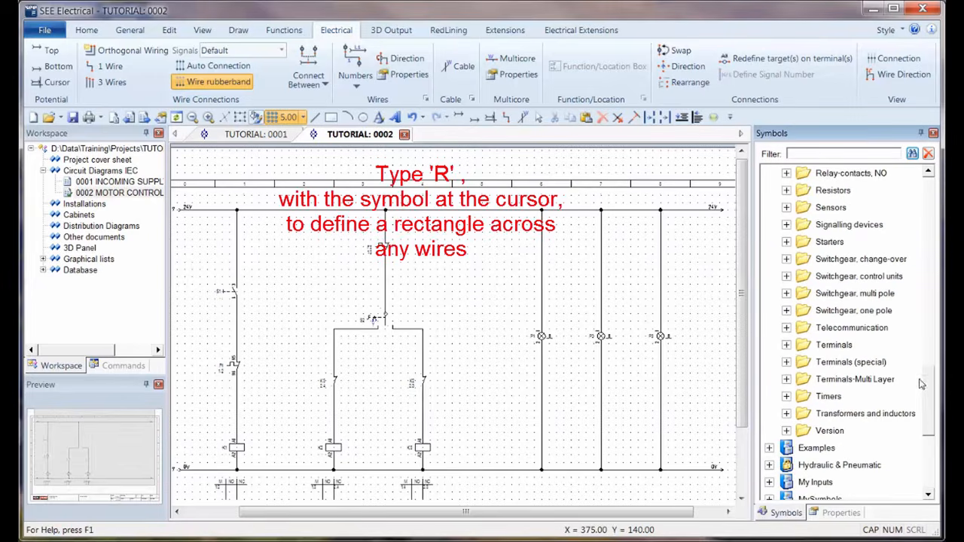
click(786, 344)
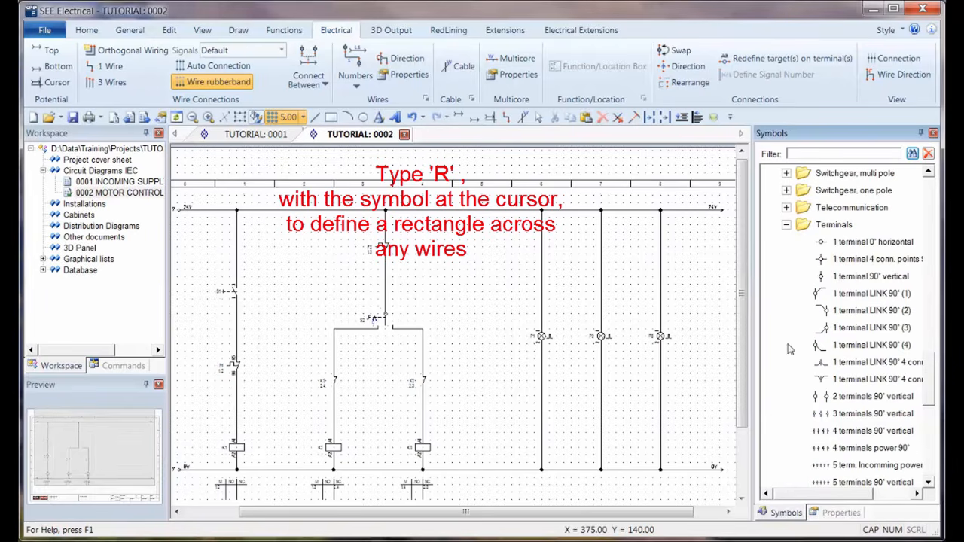
click(864, 276)
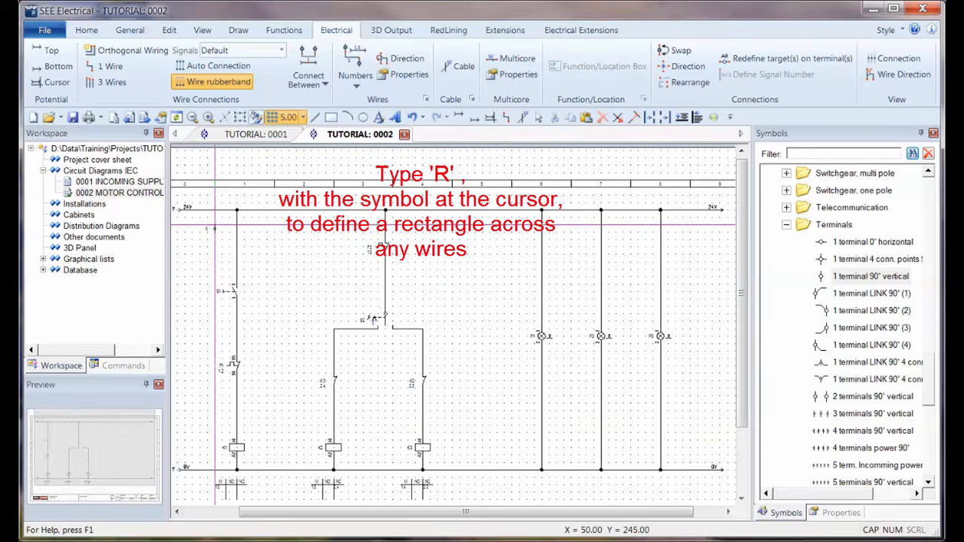
key(r)
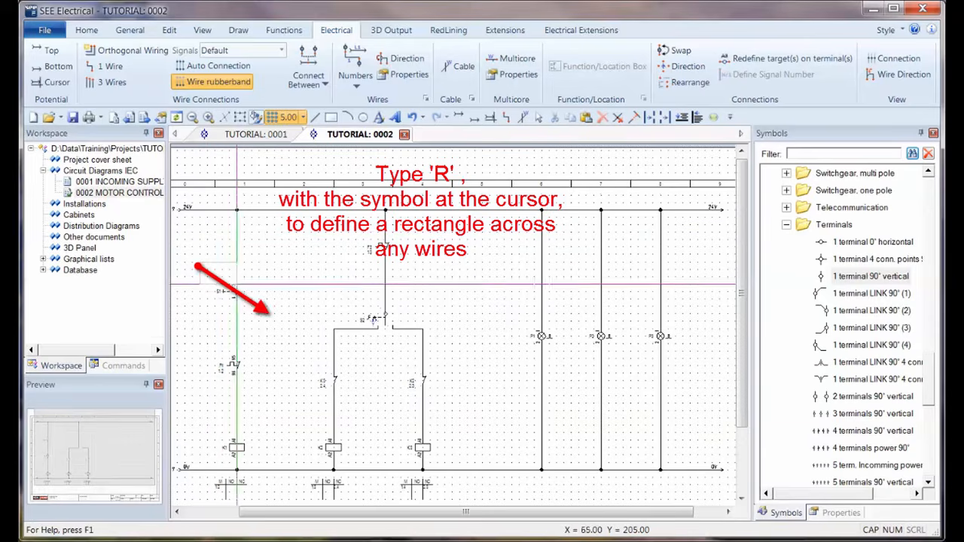
click(267, 315)
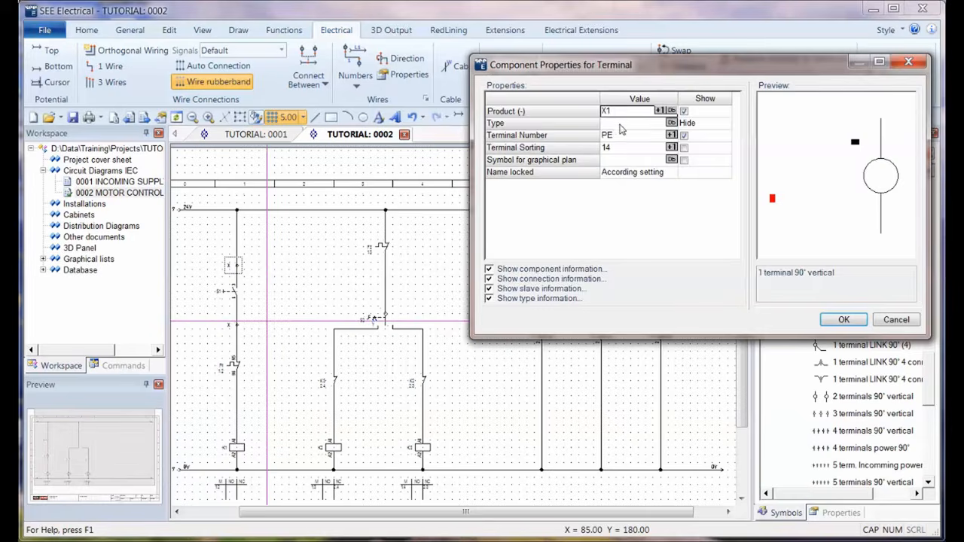
click(621, 132)
text(1)
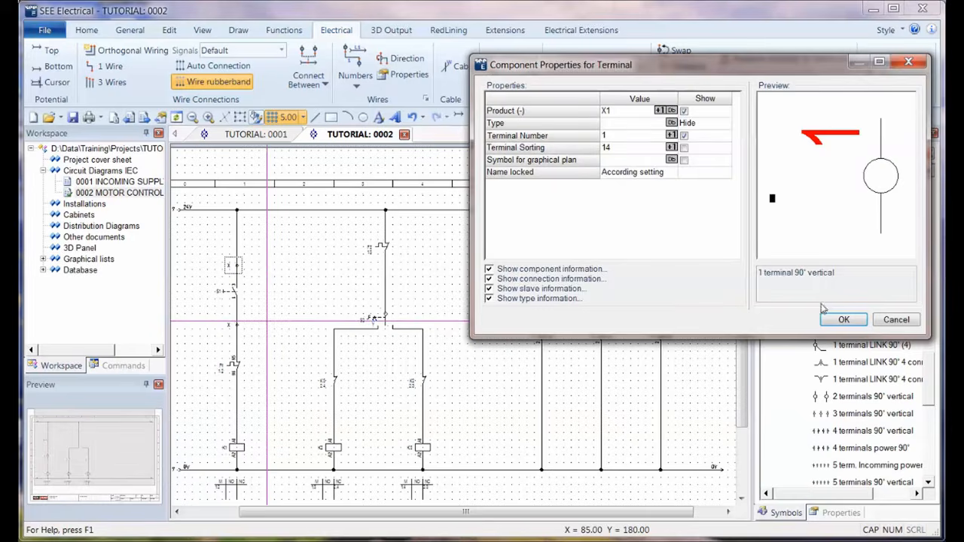
click(843, 319)
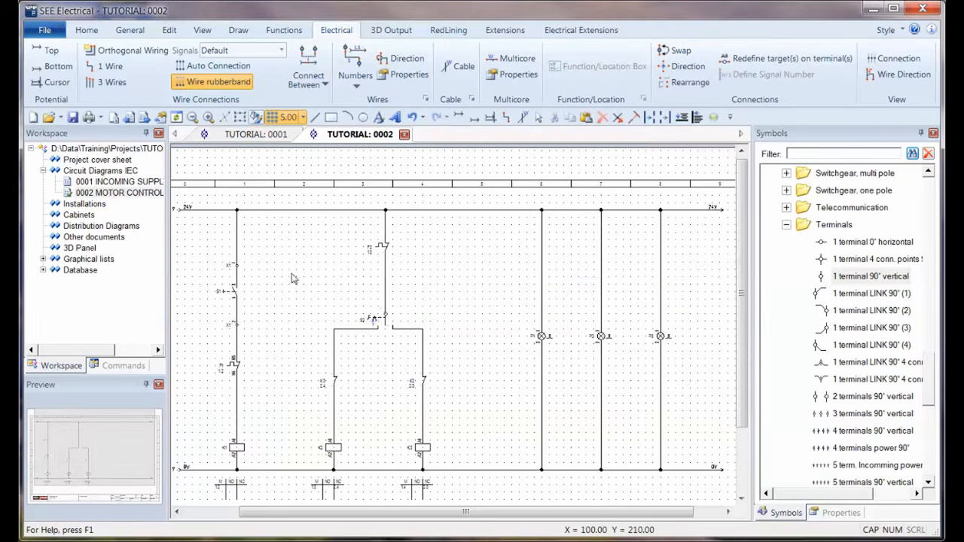
Place X1 terminals above and below all three signal lamps by defining a rectangle around the lamps, accepting the proposed terminal properties.
scroll(229, 279, up, 2)
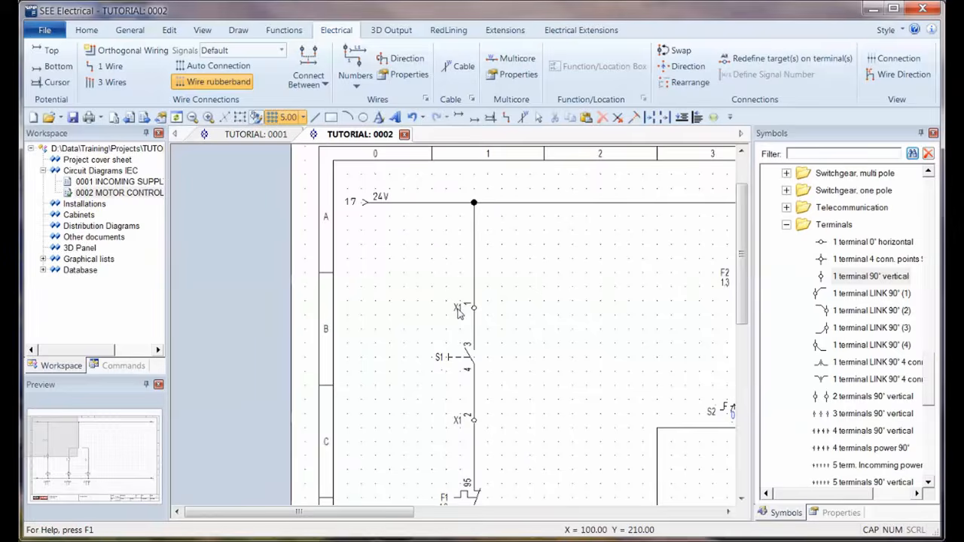
scroll(458, 313, down, 2)
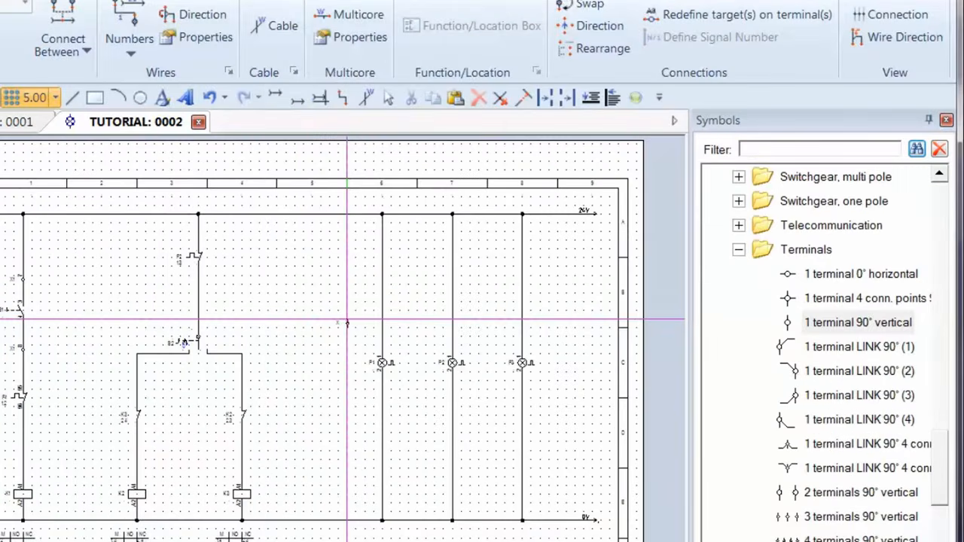
drag(330, 309, 565, 413)
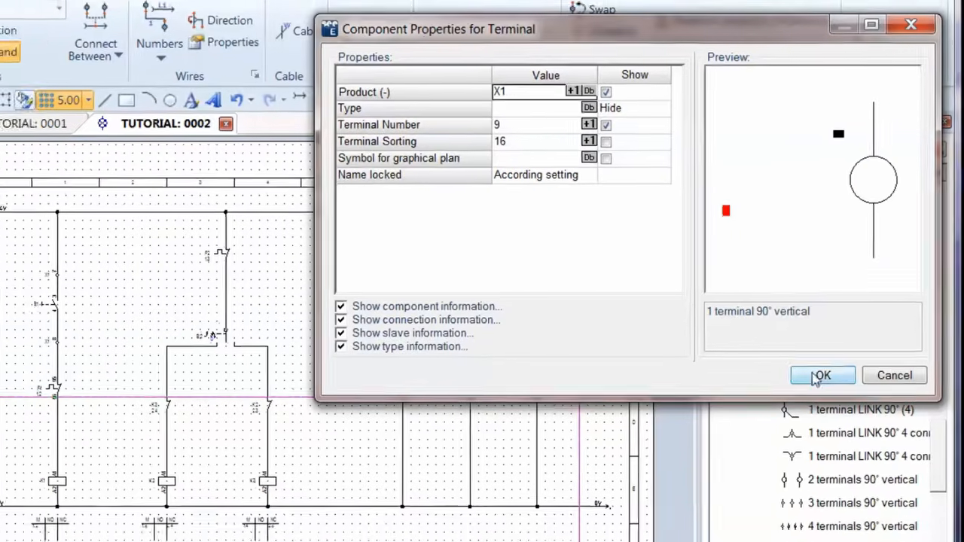
click(819, 385)
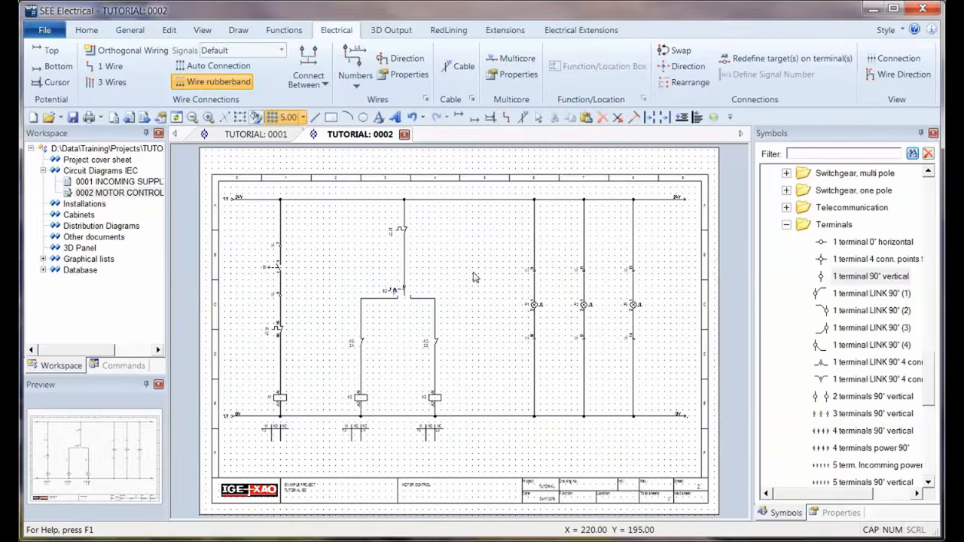
Add the 1-pole NO symbol from the Relay-contacts, NO folder to the symbol Favorites.
click(786, 224)
scroll(850, 302, up, 5)
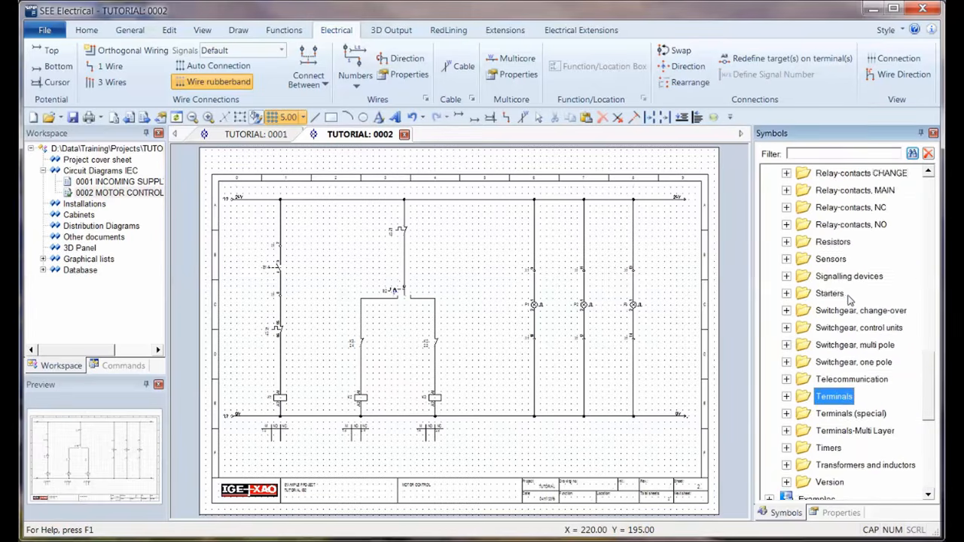
click(786, 328)
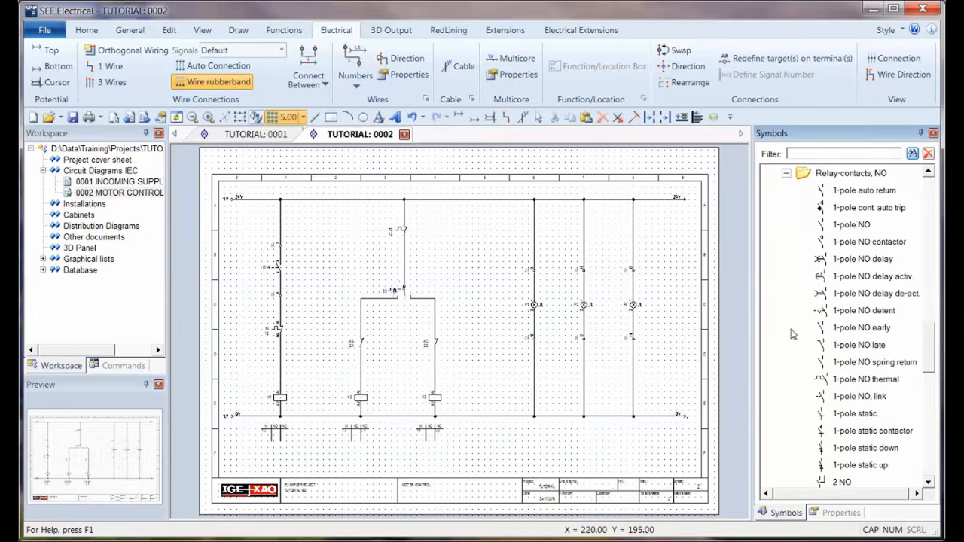
right_click(857, 233)
click(909, 299)
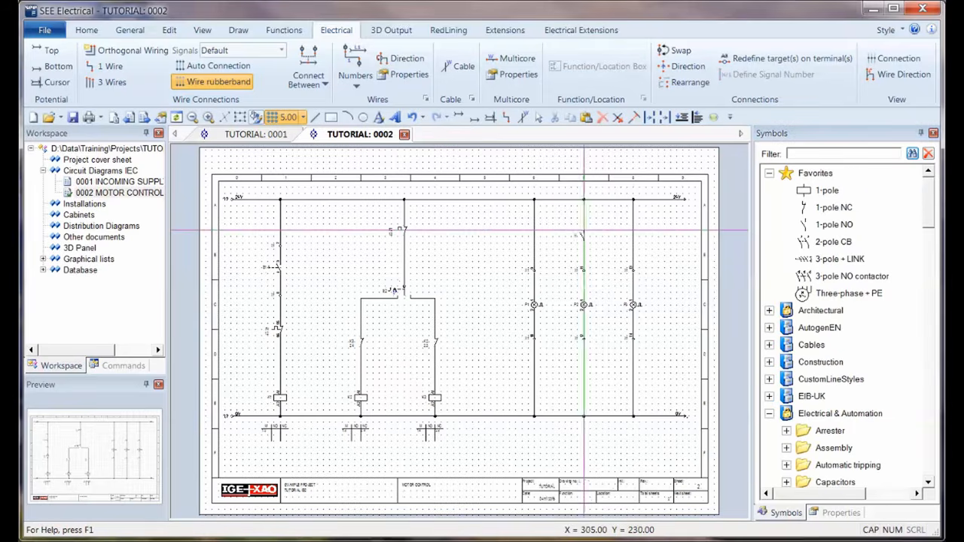
Place 1-pole NO contacts on the three signal lamp wires at Y = 235, naming them K1, K2 and K3.
click(534, 224)
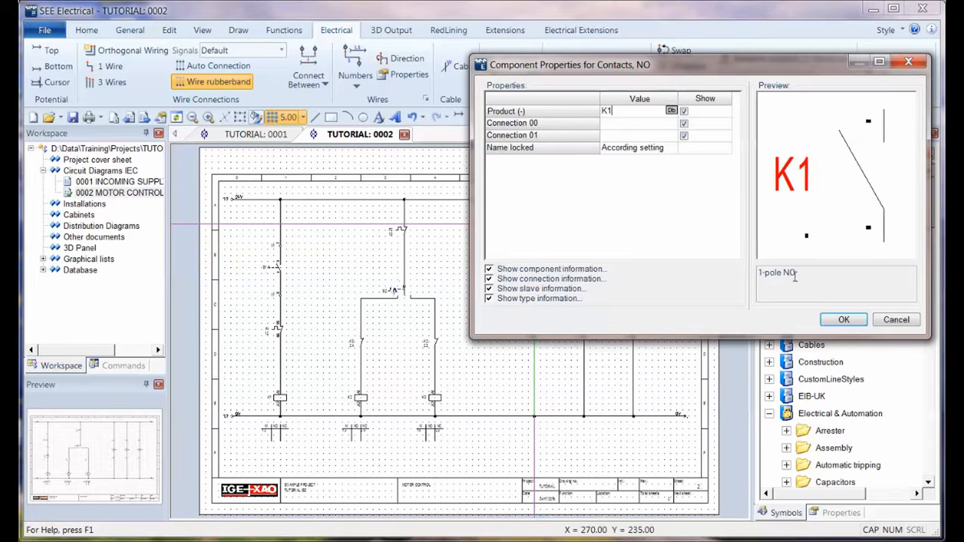
click(844, 319)
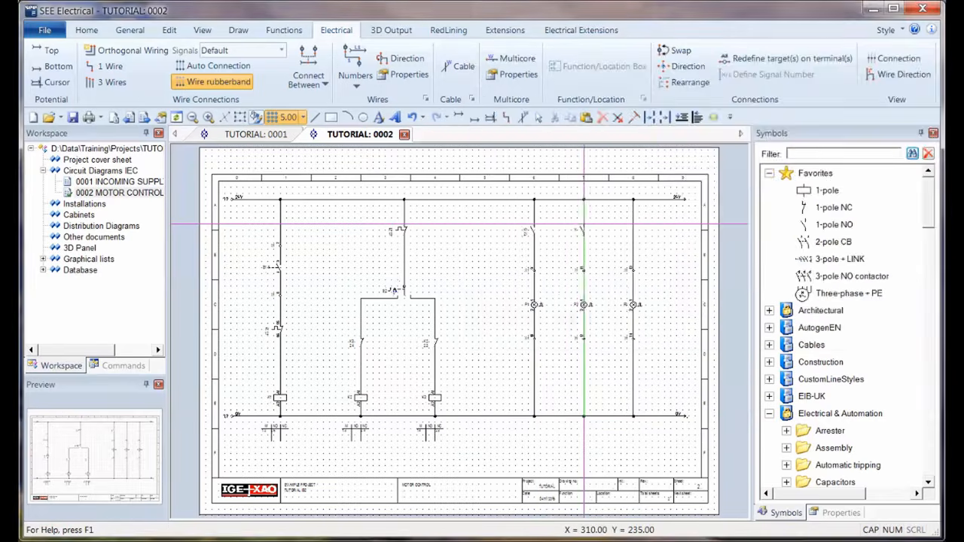
click(584, 224)
key(BackSpace)
text(2)
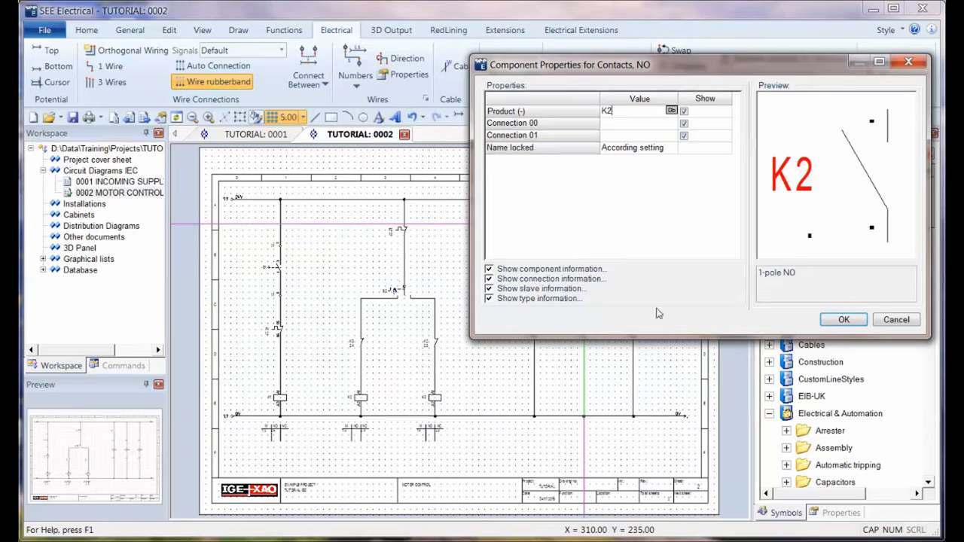
click(844, 319)
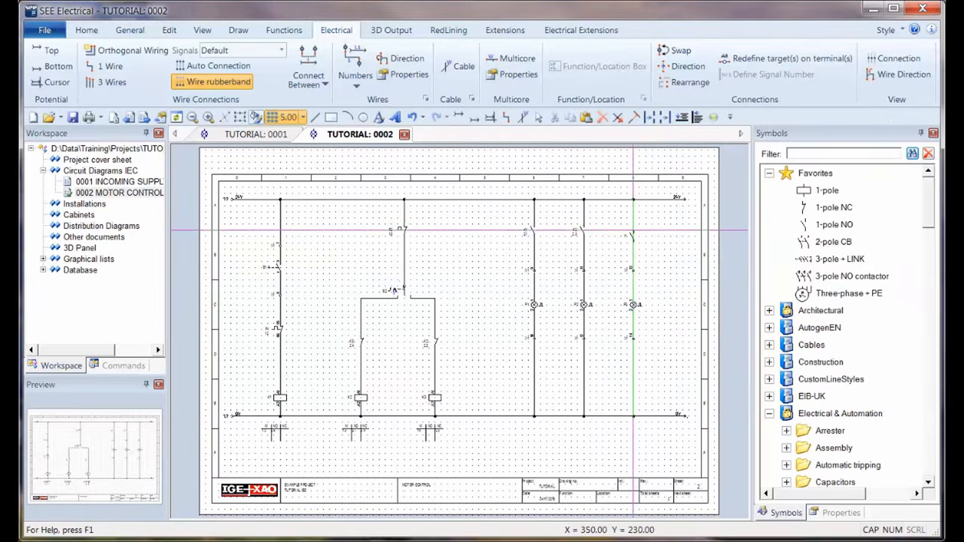
click(633, 224)
key(BackSpace)
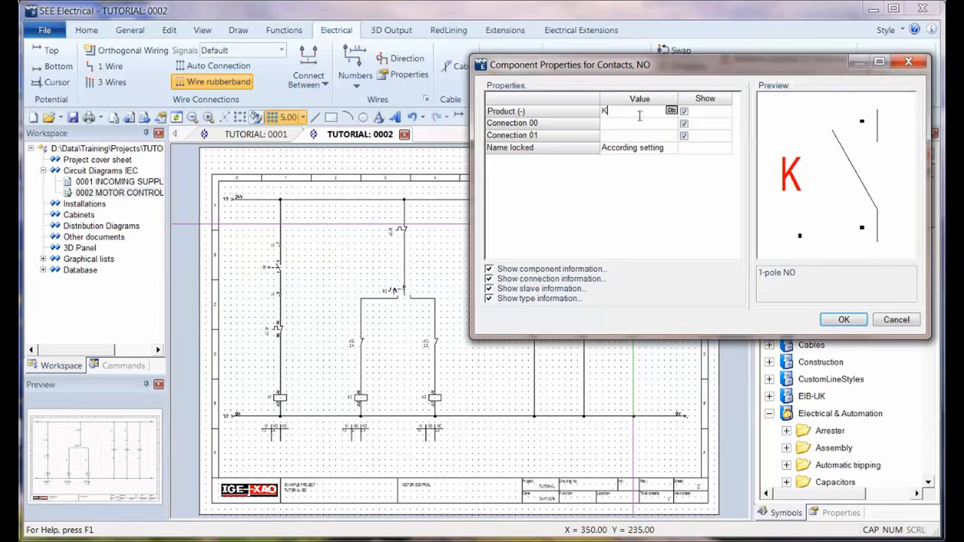
text(3)
click(844, 320)
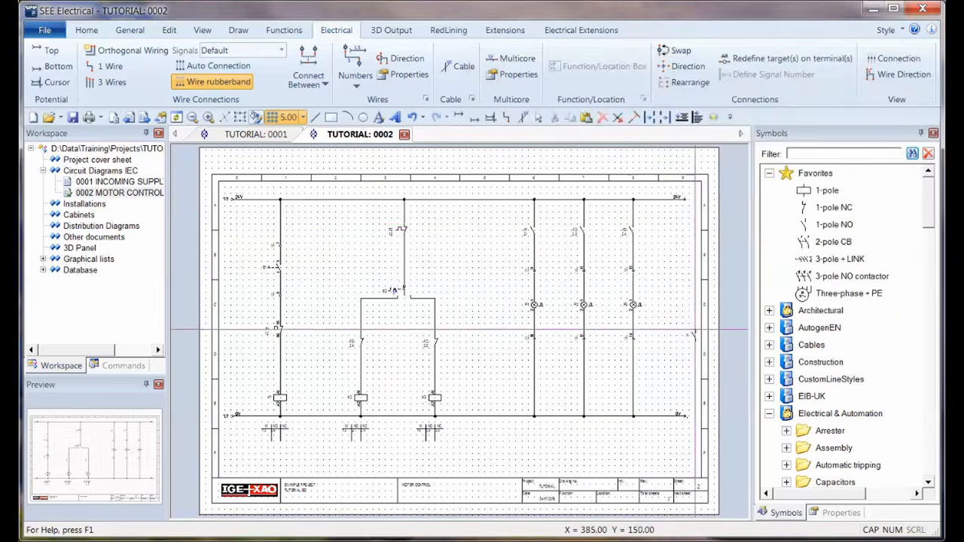
Give signal lamp P1 the description PUMP RUNNING.
scroll(454, 329, up, 1)
scroll(454, 330, up, 1)
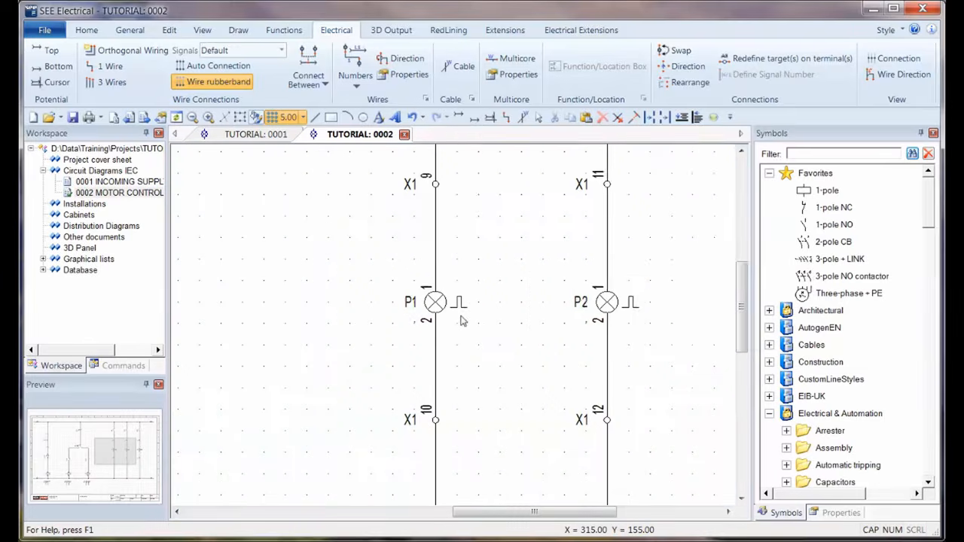
double_click(434, 303)
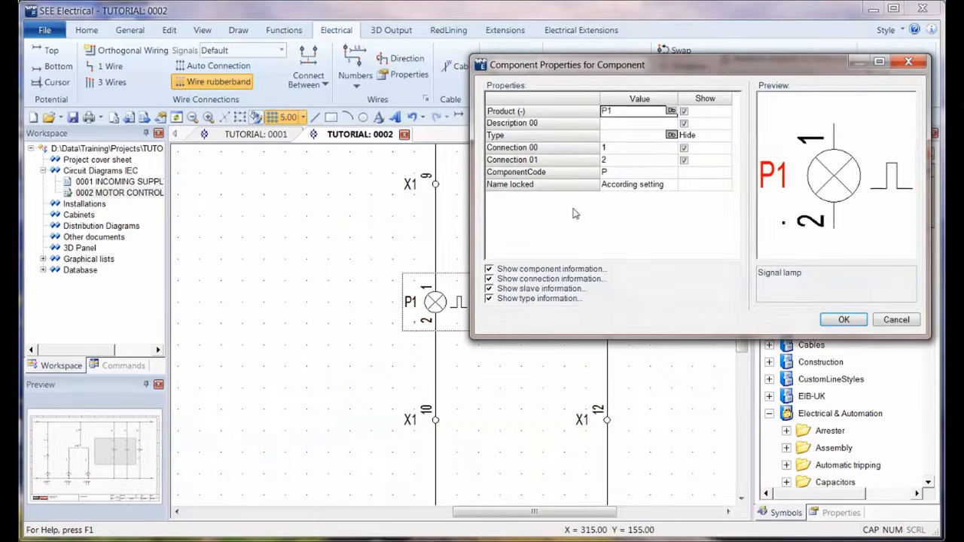
click(610, 127)
text(PUMP M)
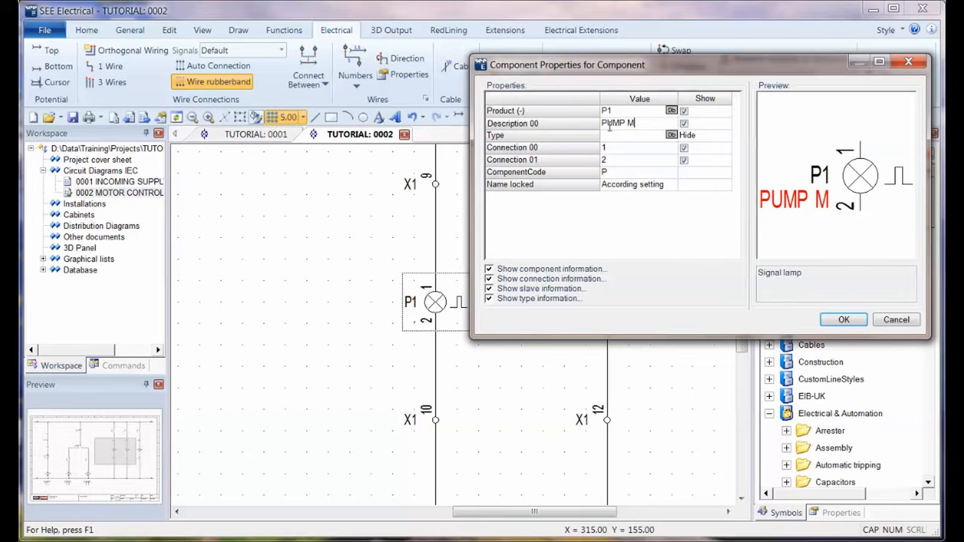
key(BackSpace)
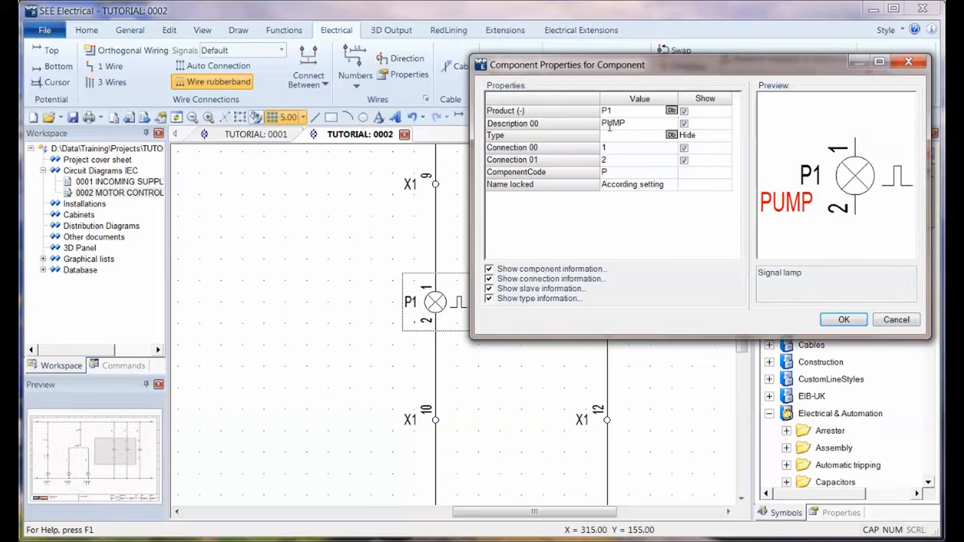
text(RUNNING)
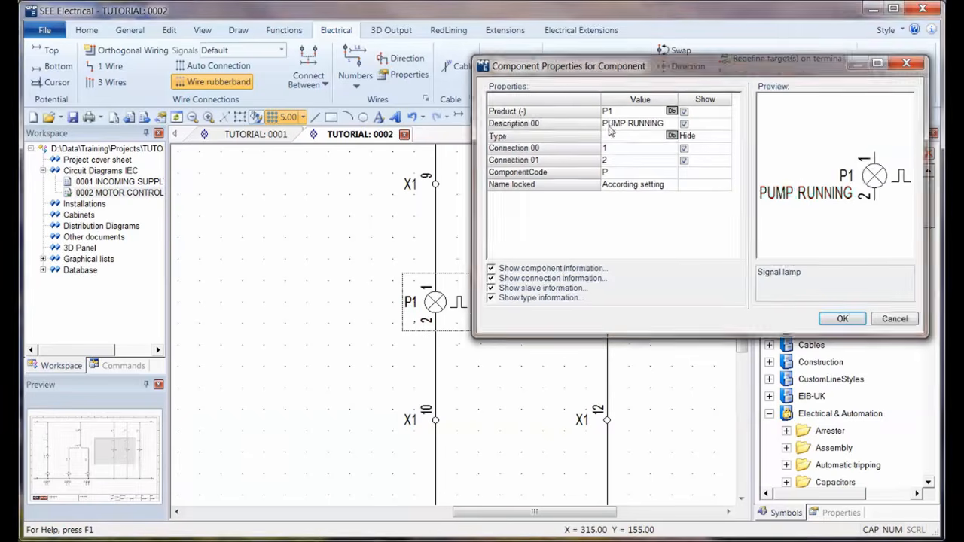
key(Return)
Give signal lamp P2 the description FORWARDS.
double_click(586, 303)
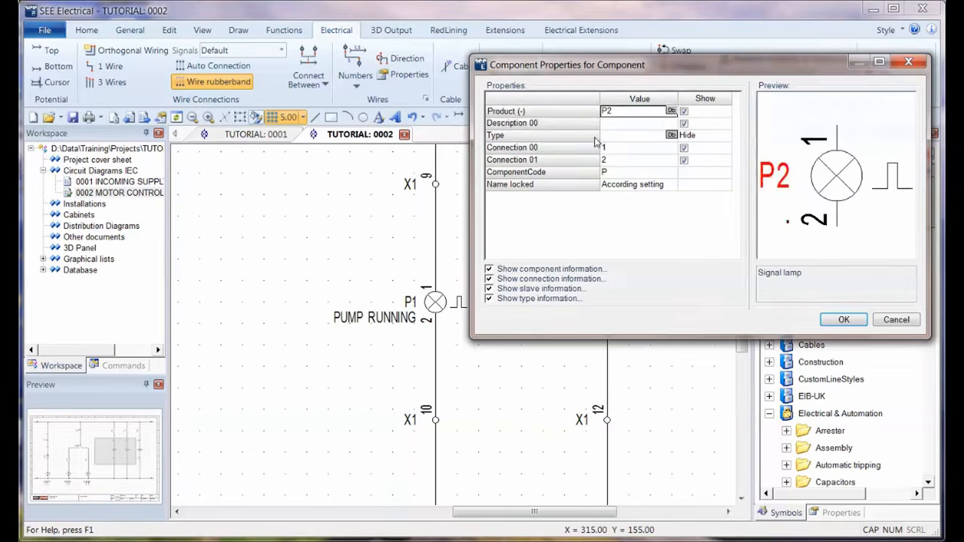
click(612, 128)
text(FORWARDS)
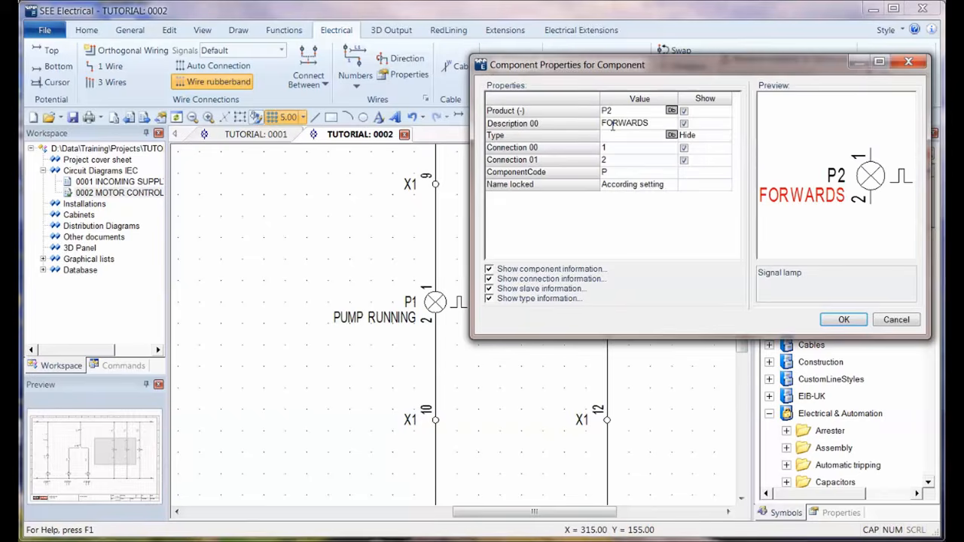
key(Return)
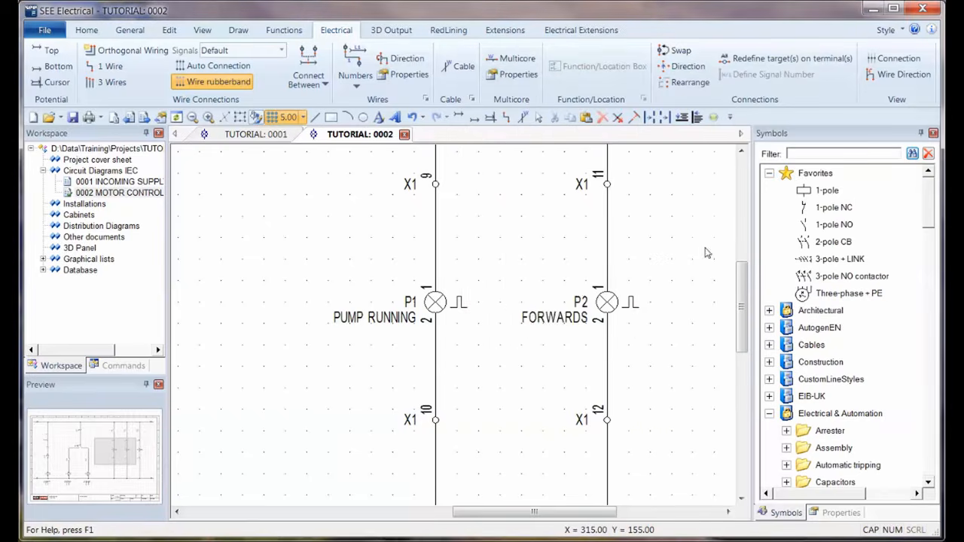
Give signal lamp P3 the description REVERSE.
drag(543, 512, 625, 512)
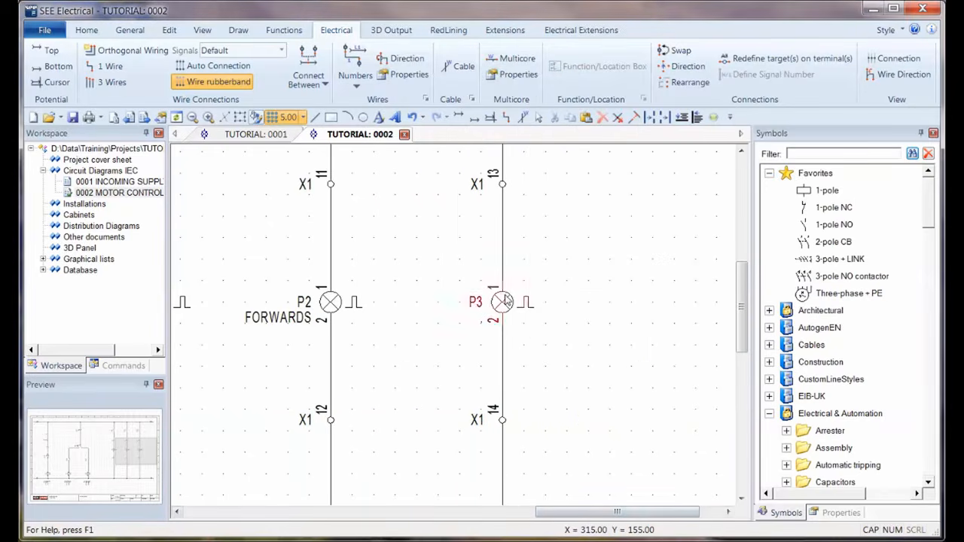
double_click(503, 302)
click(627, 125)
text(REVERSE)
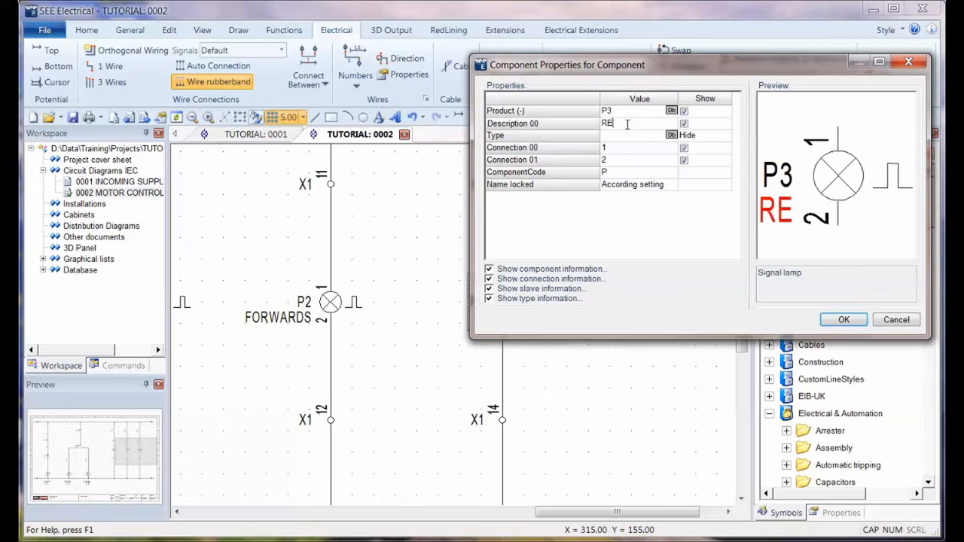
key(Return)
key(Return)
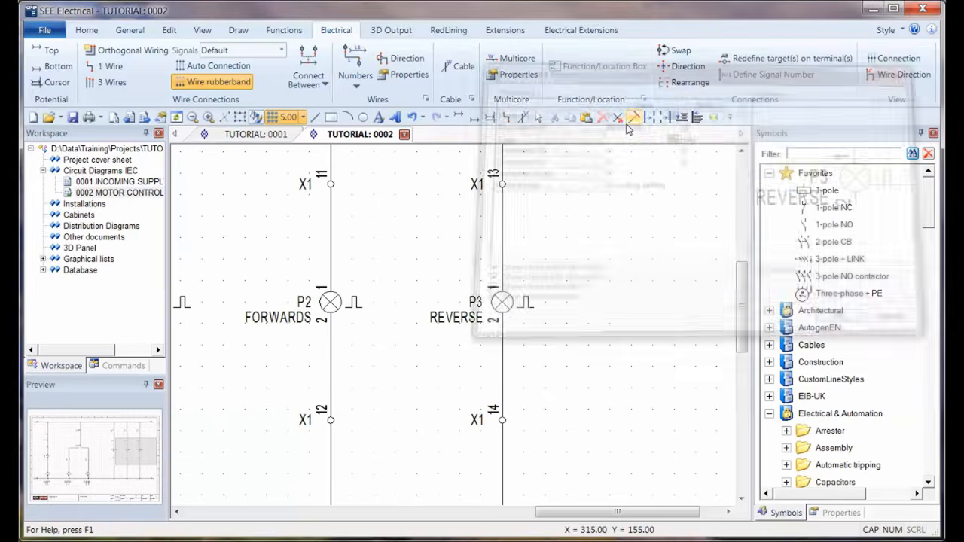
Switch to page 0001 and generate wire numbers using potential numbering with Skip terminals enabled.
key(F3)
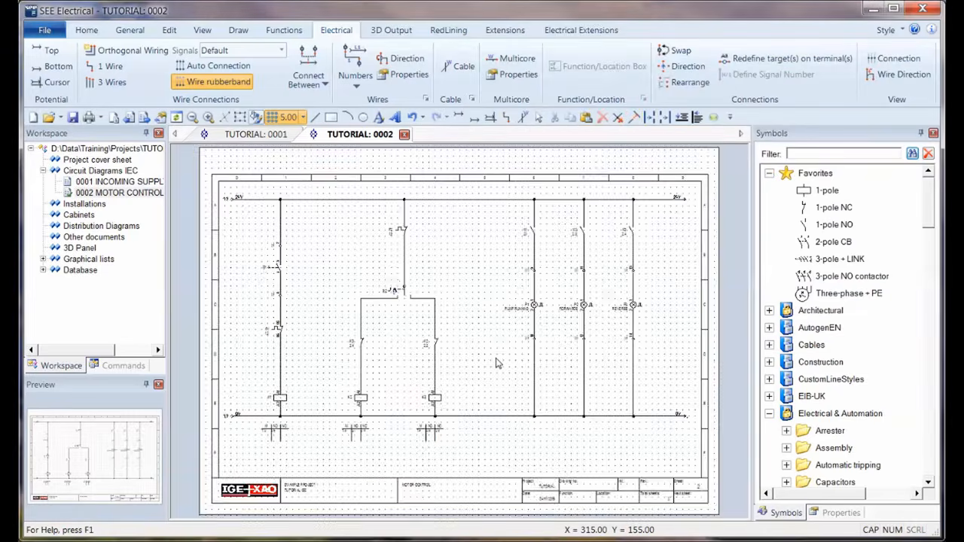
key(ctrl+Tab)
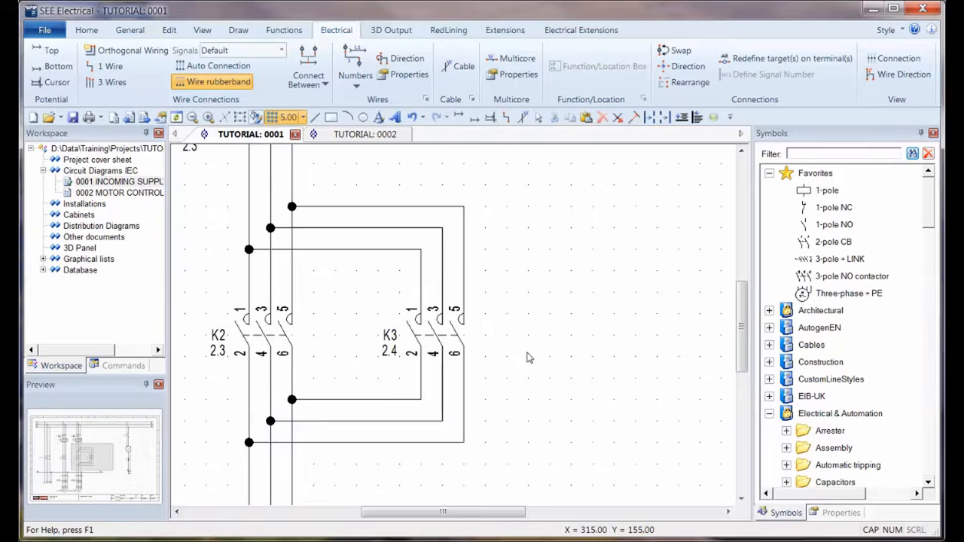
key(F3)
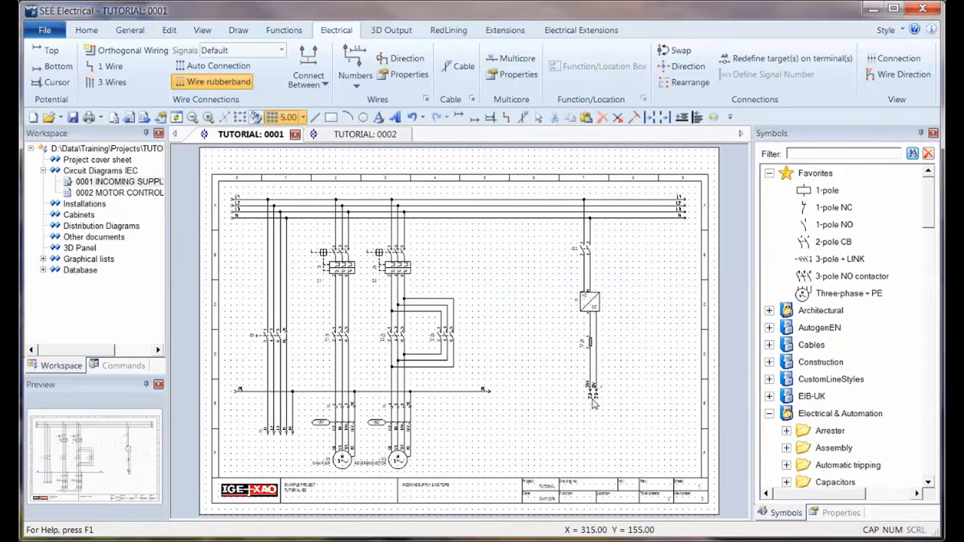
scroll(595, 403, up, 3)
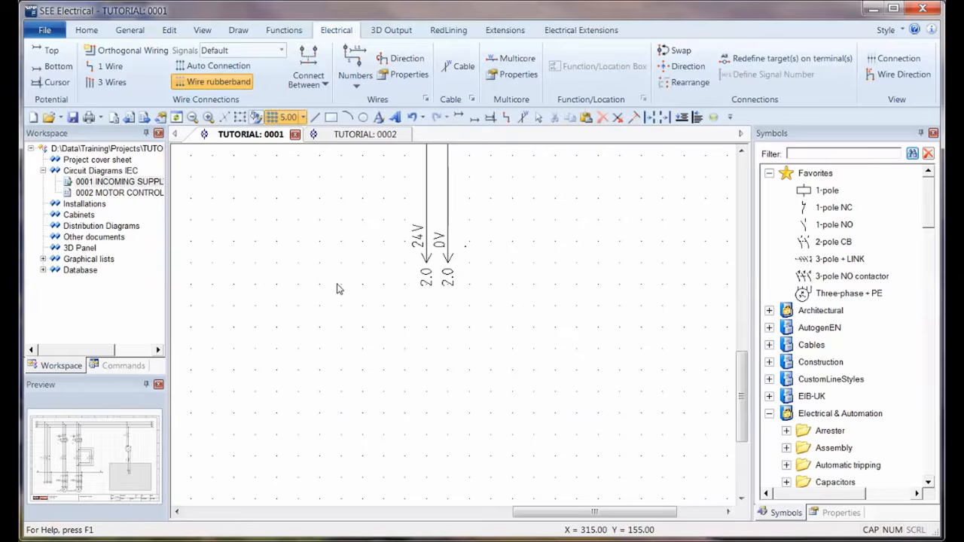
scroll(344, 291, down, 3)
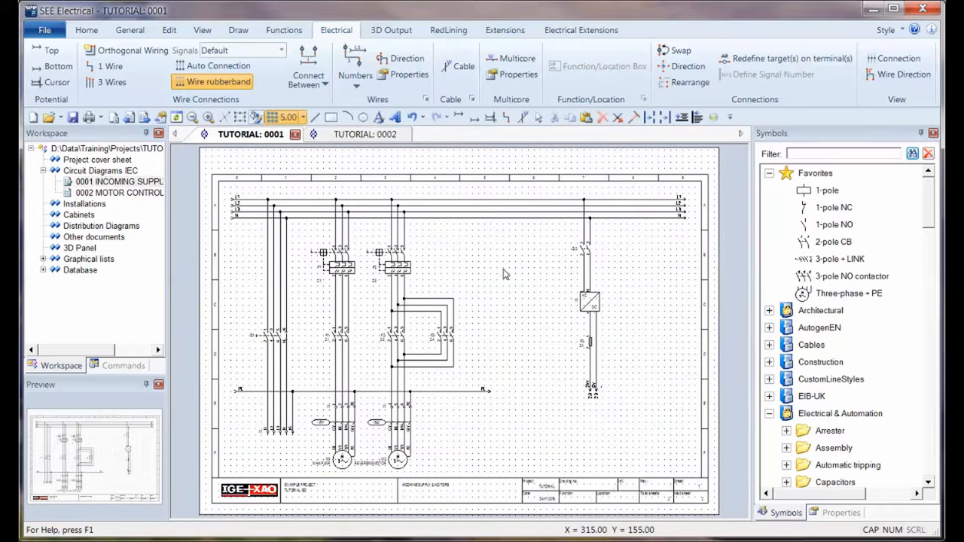
click(361, 66)
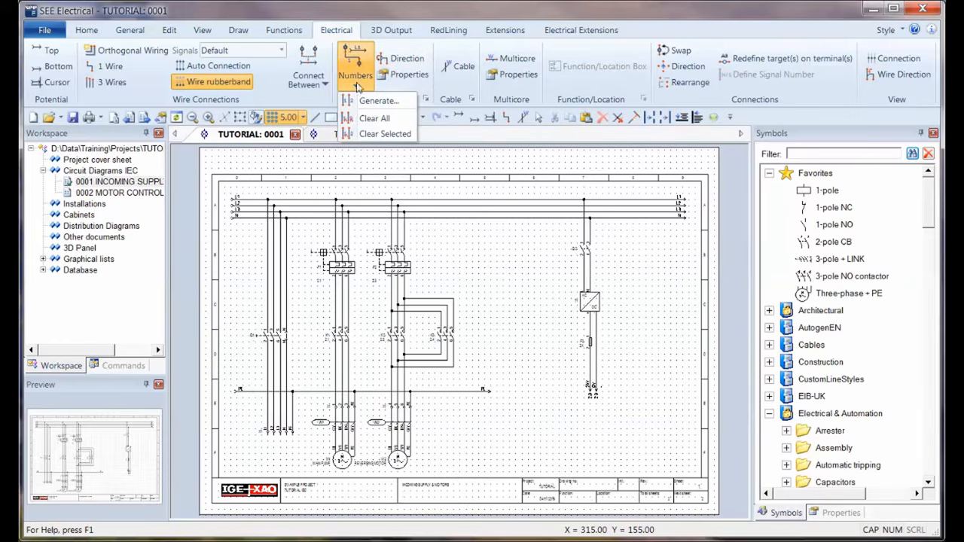
click(373, 100)
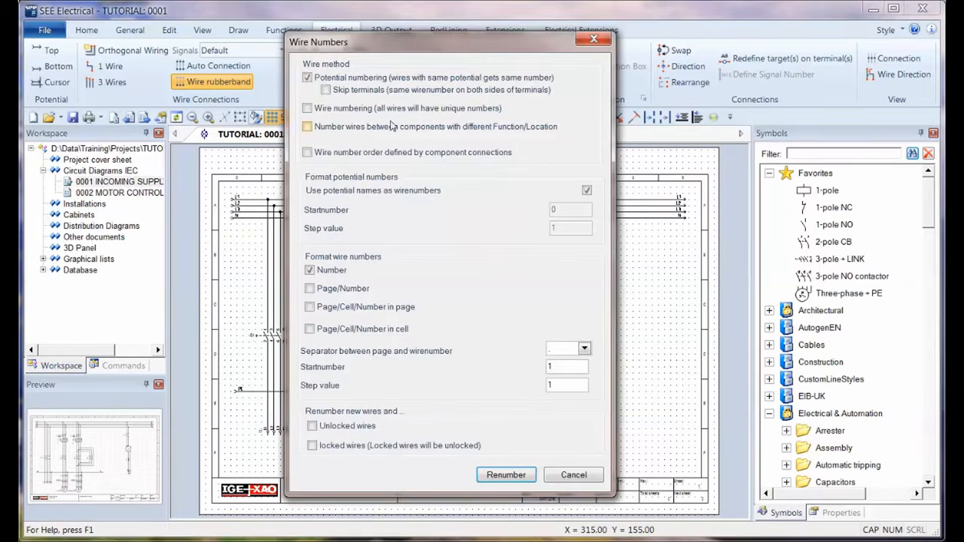
click(327, 91)
click(506, 475)
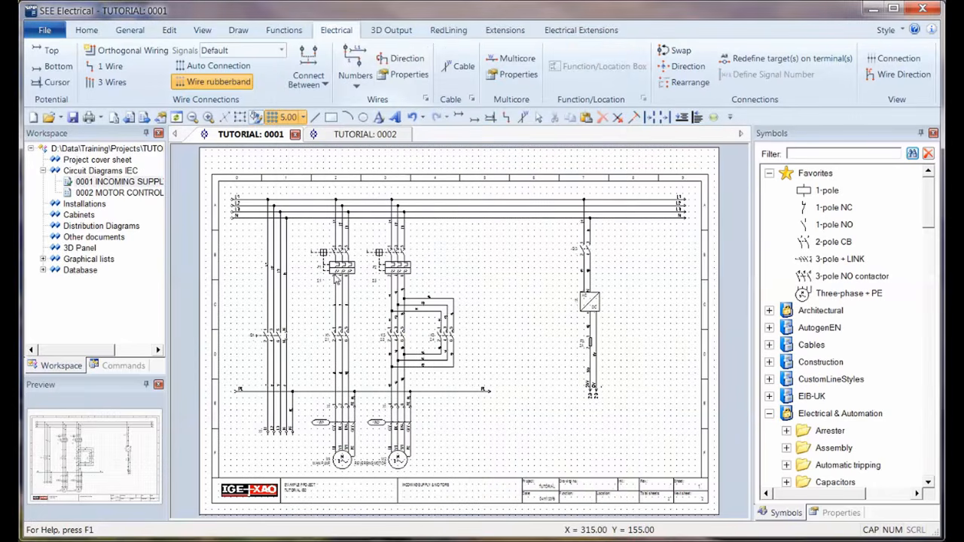
Examine the wire numbers across page 0001 and review the Wire Numbers setting for using potential names as wire numbers.
scroll(271, 291, up, 3)
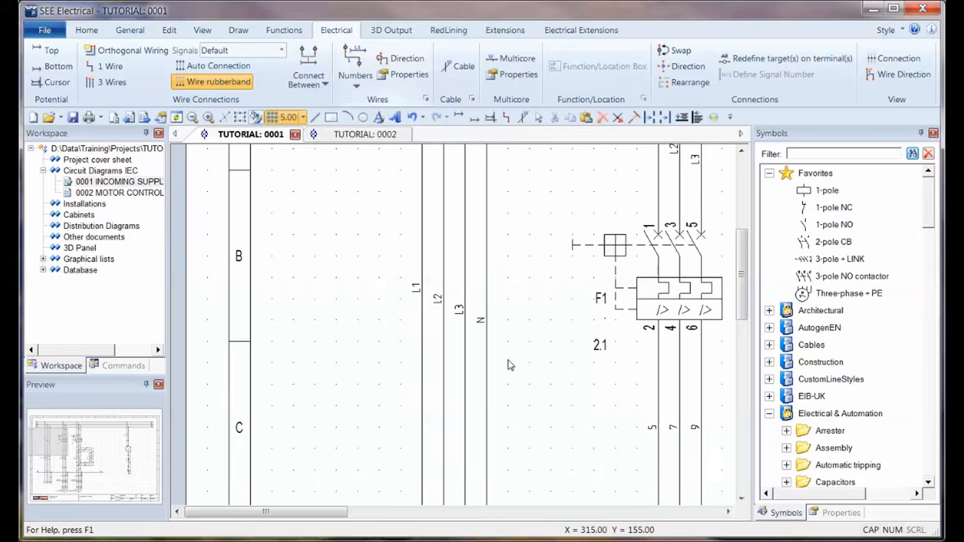
click(356, 77)
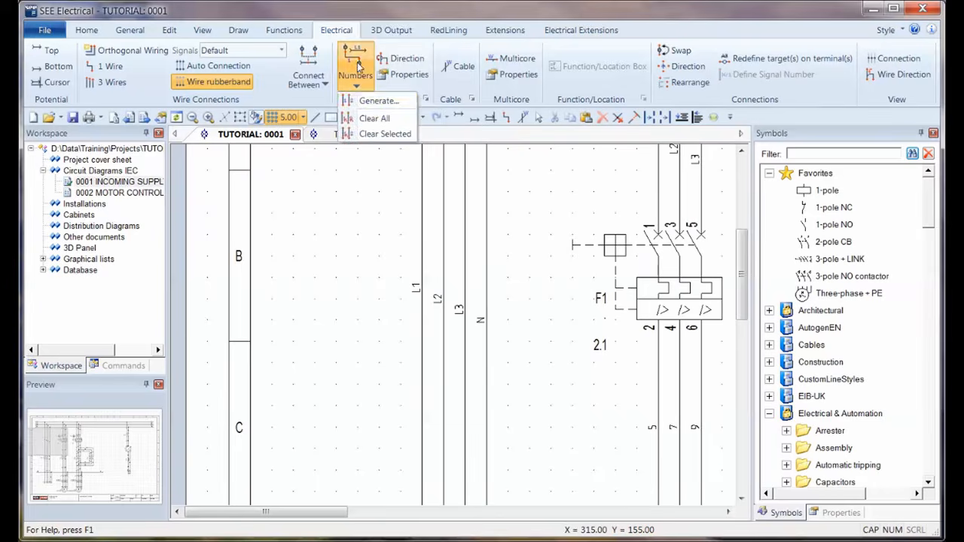
click(374, 100)
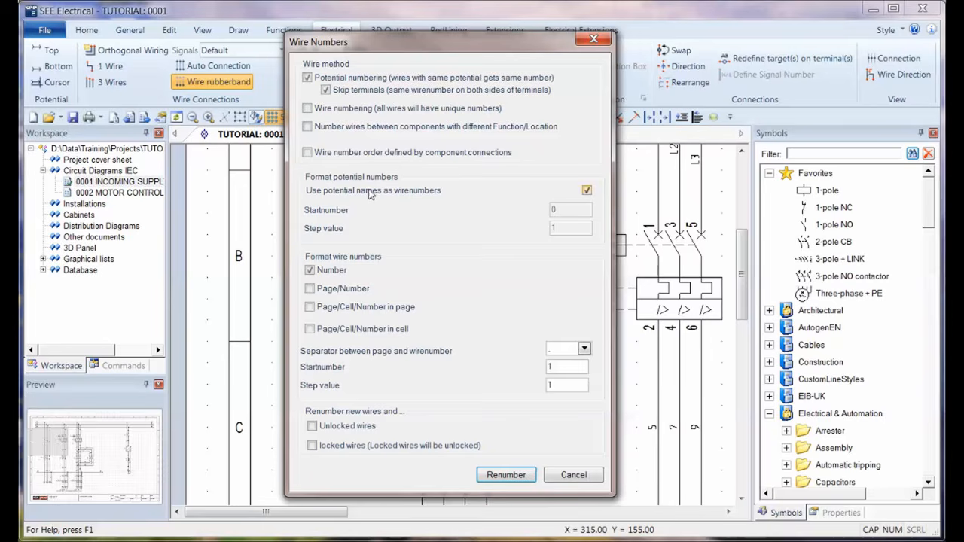
click(574, 475)
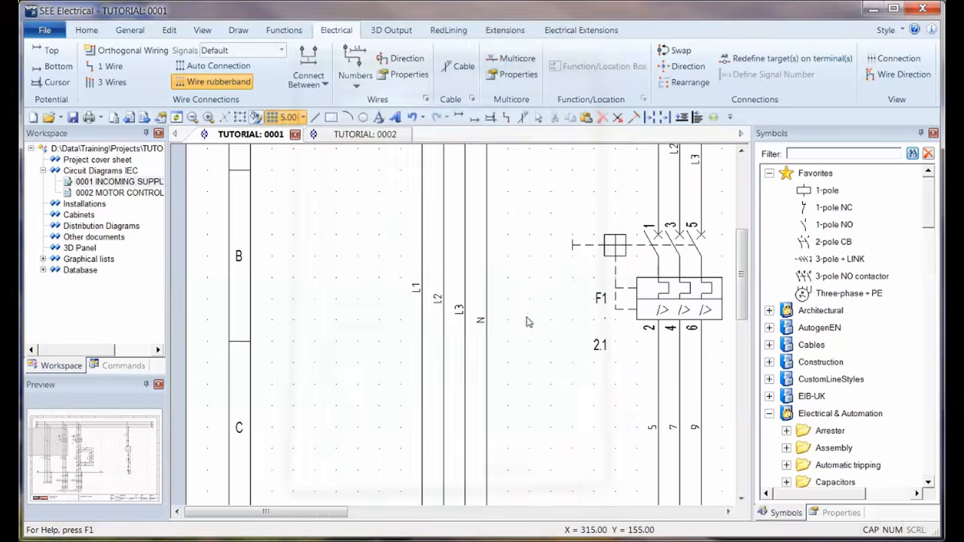
scroll(511, 358, down, 5)
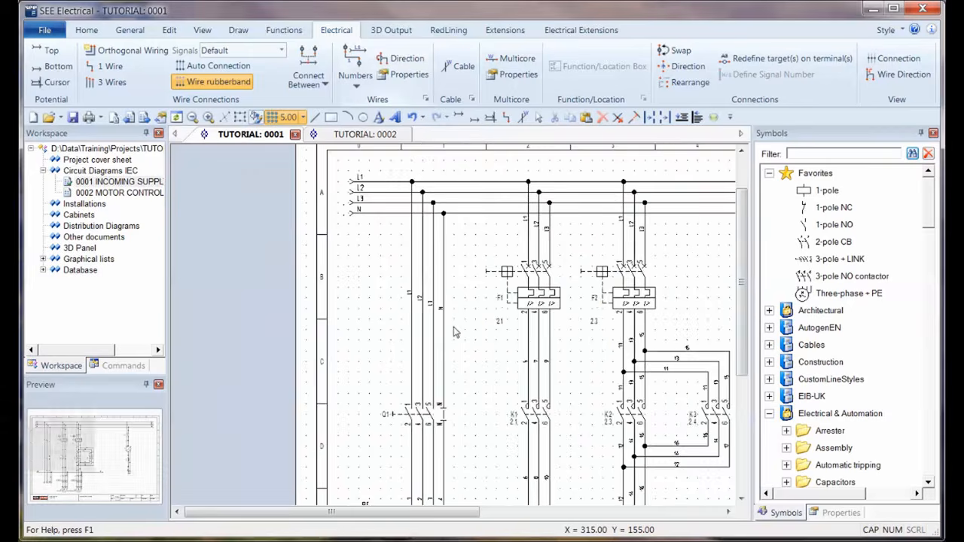
scroll(584, 219, up, 5)
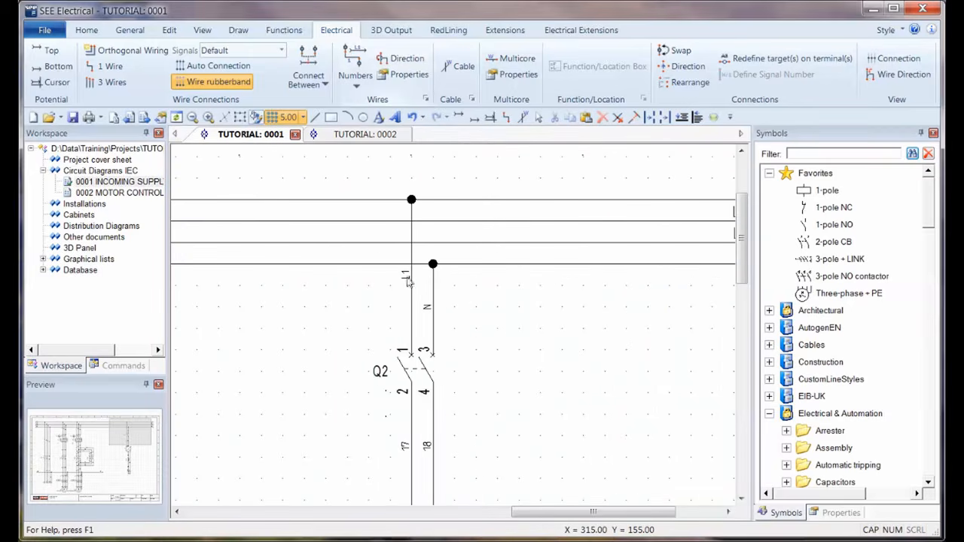
ctrl+scroll(495, 391, down, 2)
scroll(489, 417, down, 3)
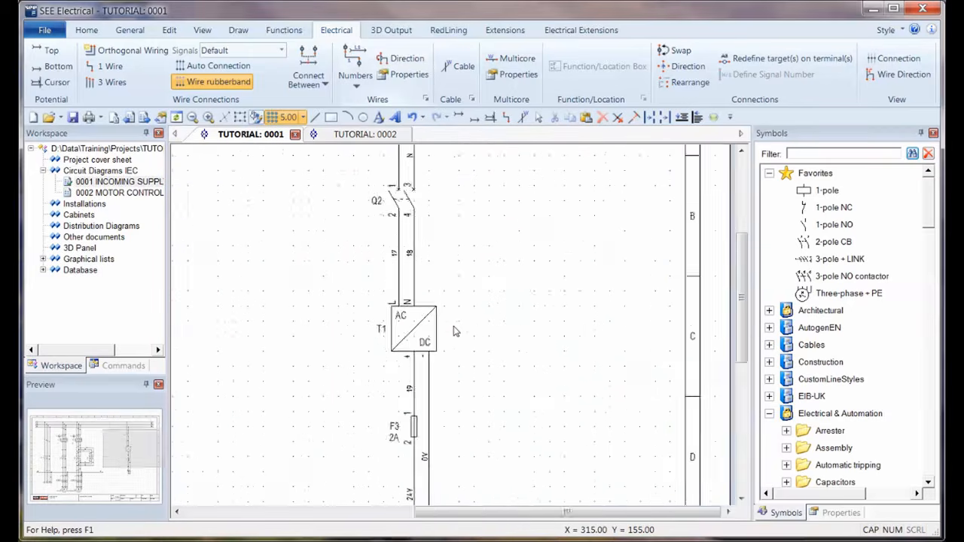
Generate the Product list from the project's graphical lists and open its page 0001.
scroll(258, 436, up, 1)
scroll(455, 330, up, 1)
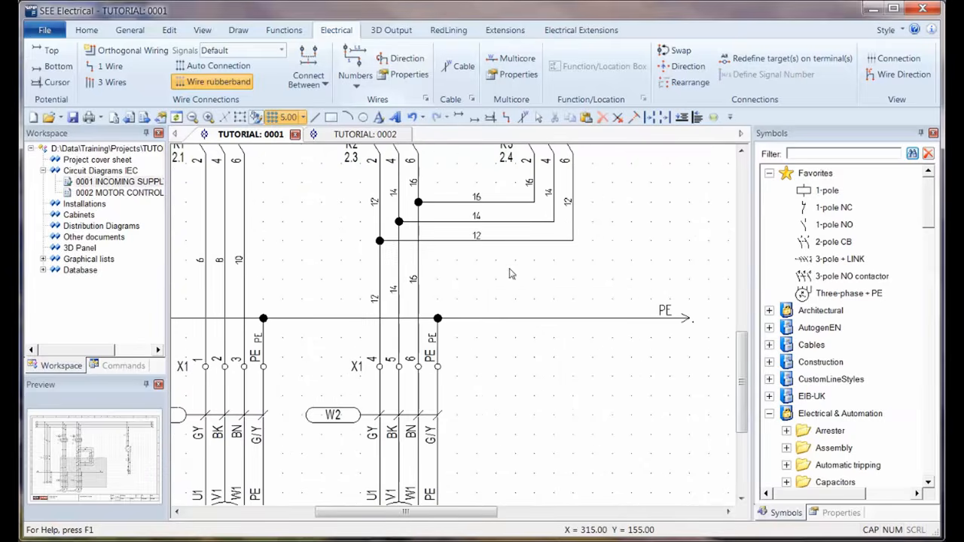
scroll(515, 265, down, 3)
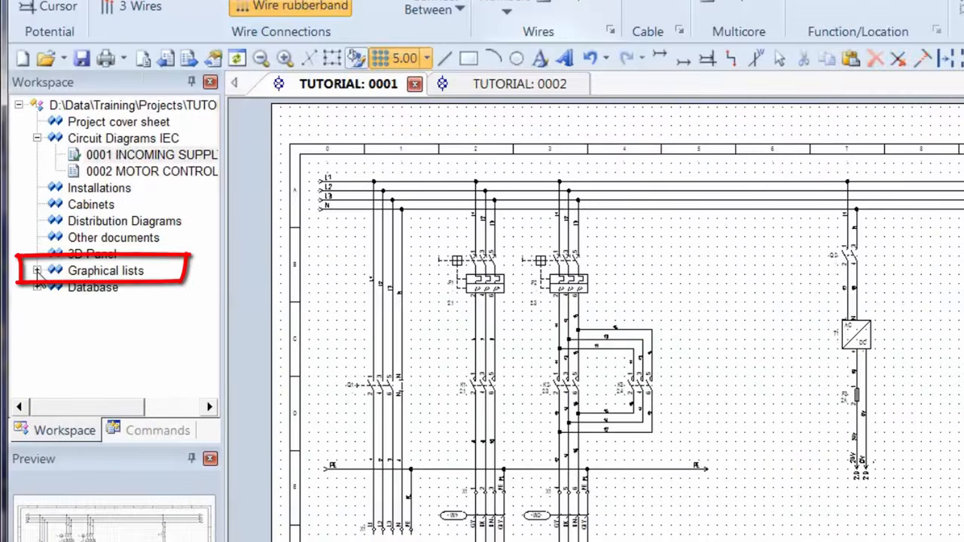
click(37, 271)
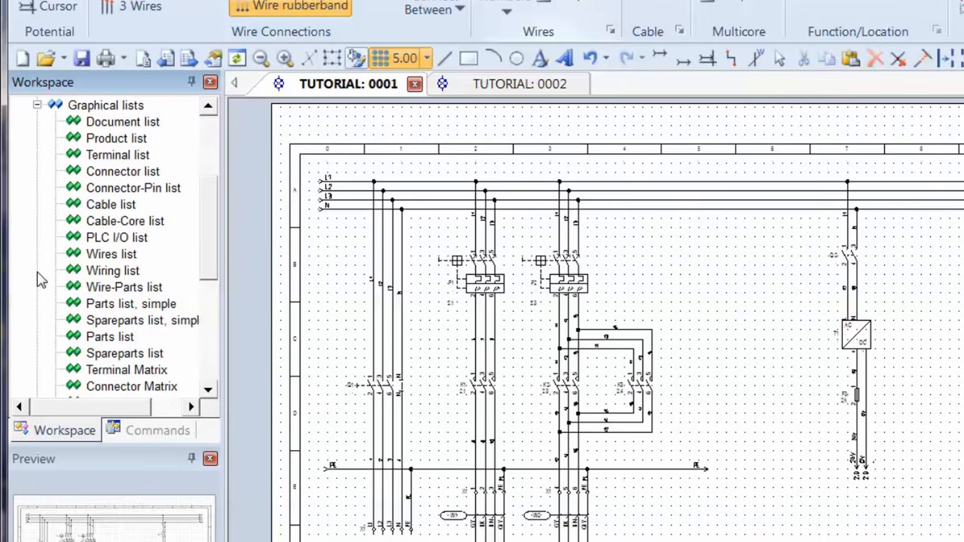
right_click(119, 145)
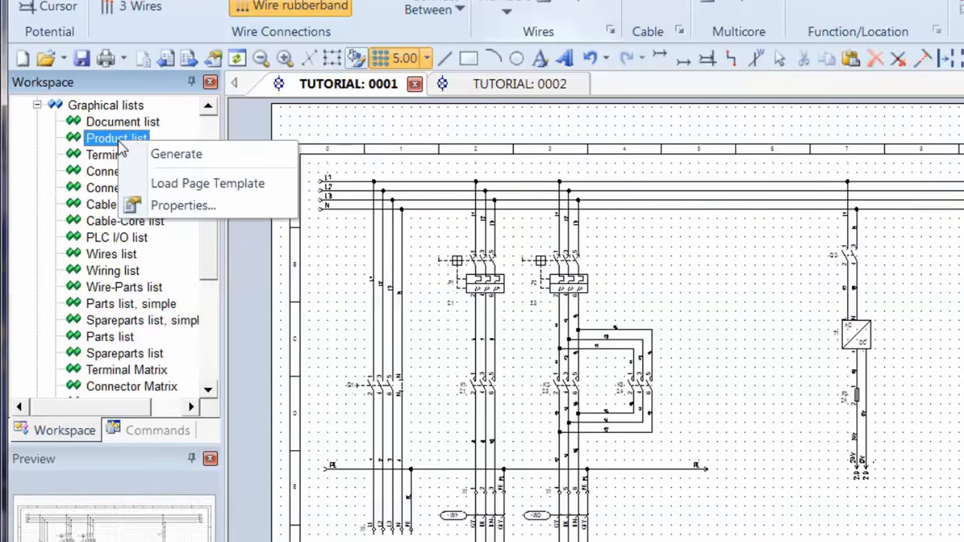
click(172, 156)
click(55, 138)
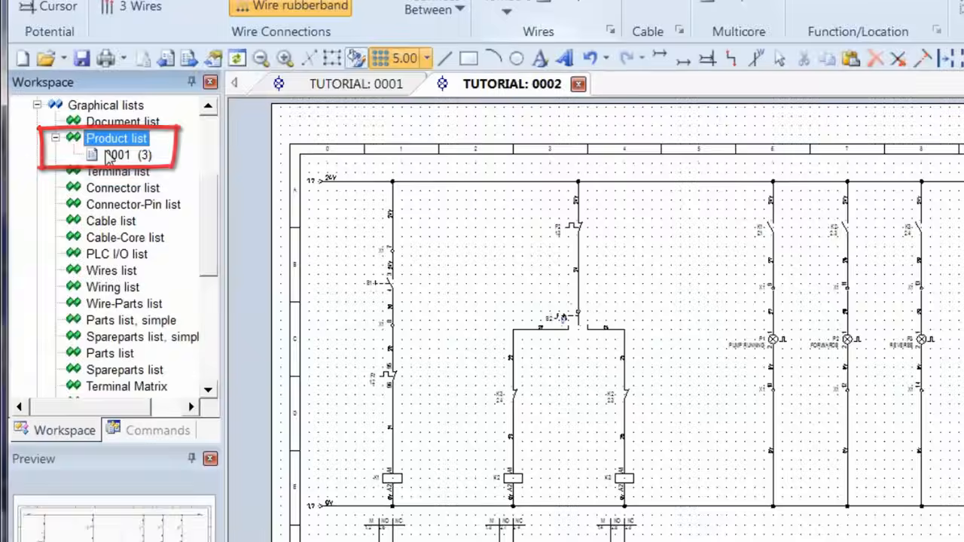
double_click(109, 156)
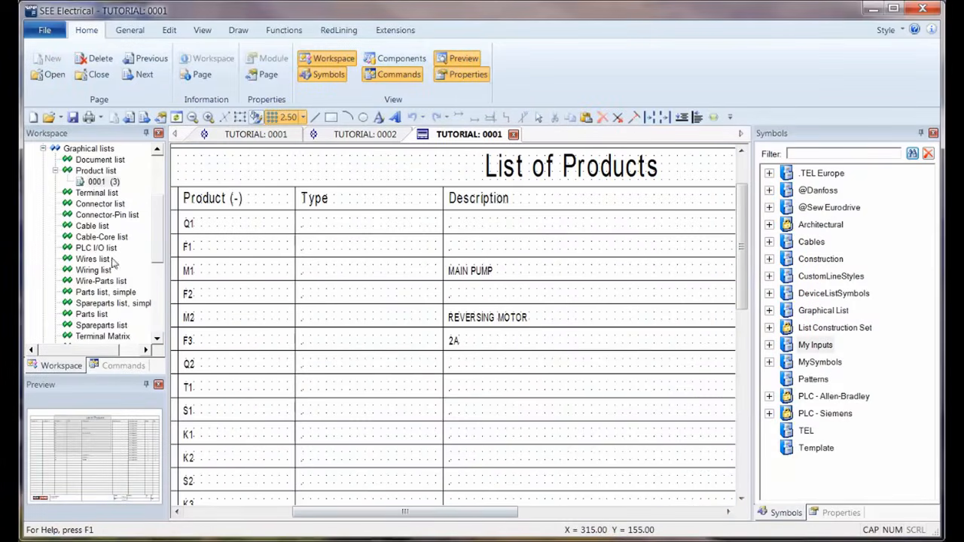
Generate the Terminal Matrix for terminal row X1.
drag(158, 250, 158, 279)
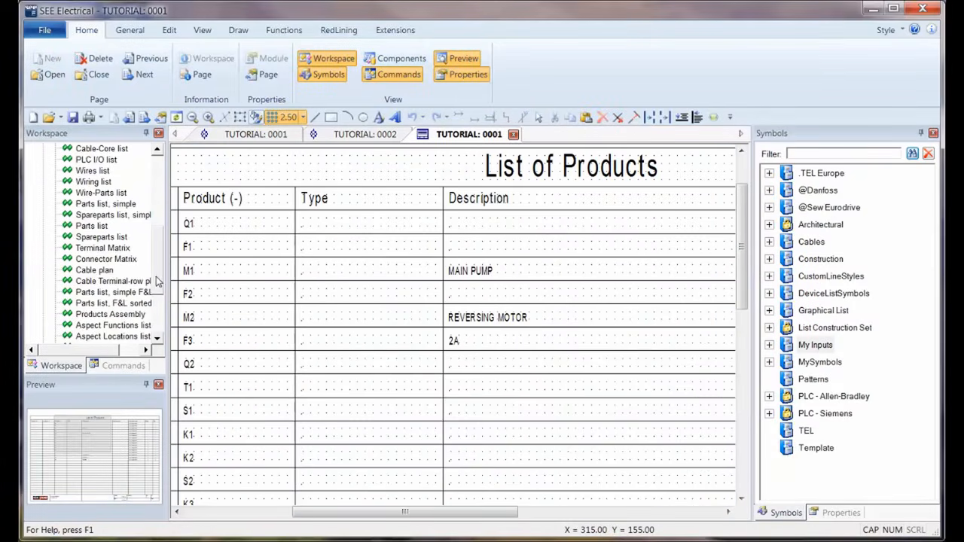
click(109, 238)
click(106, 248)
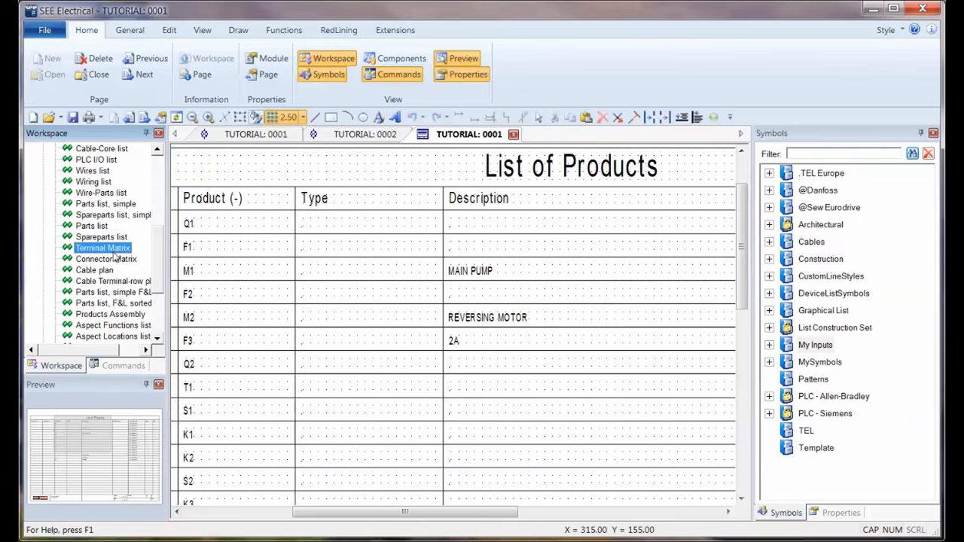
right_click(117, 253)
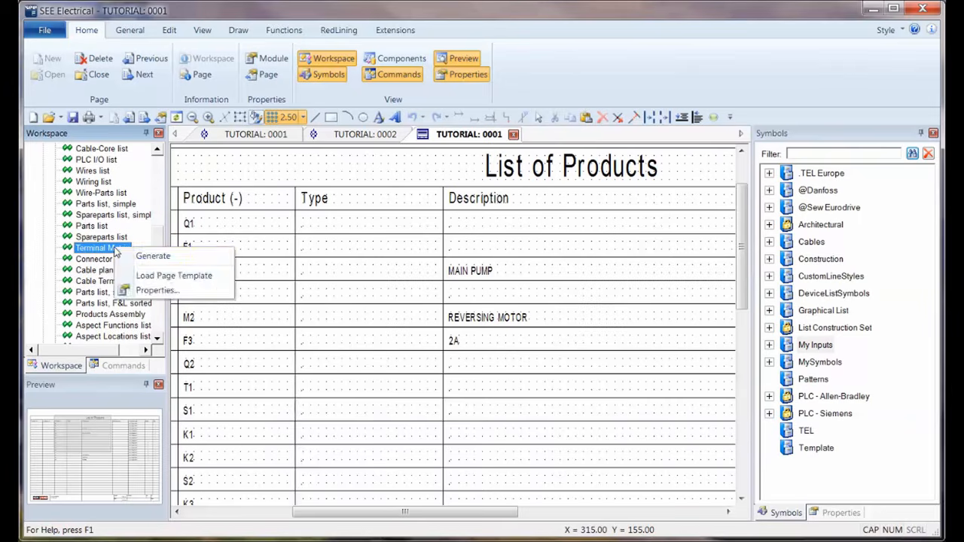
click(152, 254)
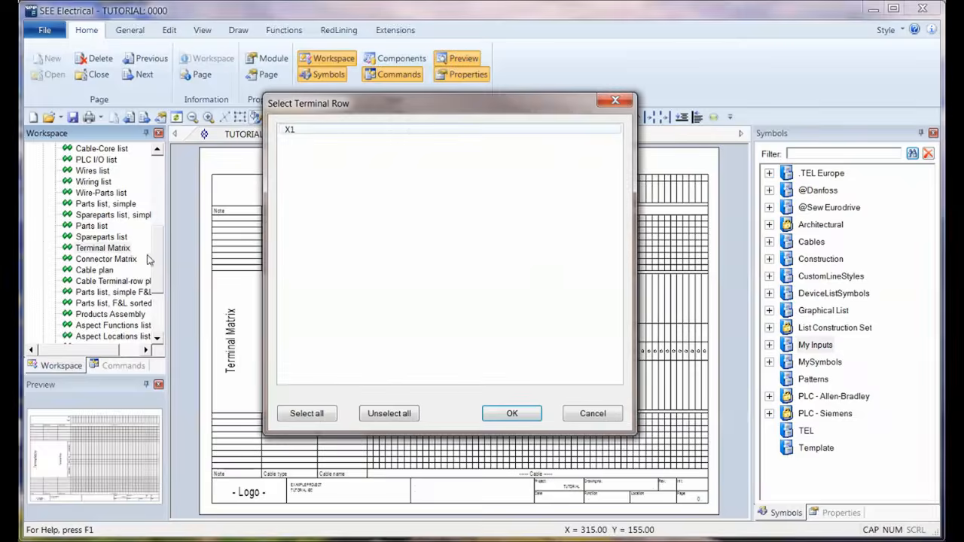
click(526, 415)
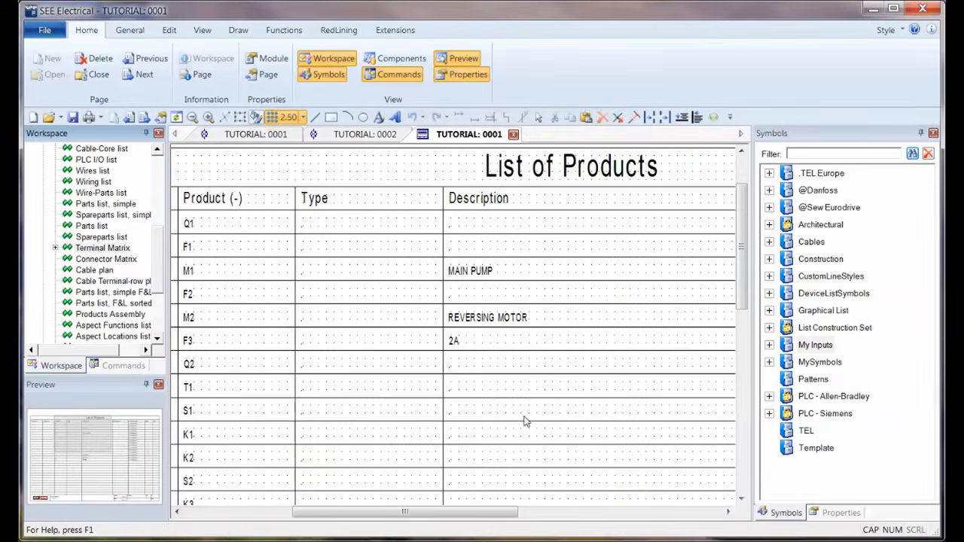
Open the Terminal Matrix page 0001 X1 and hide its grid to read the terminal connections.
click(55, 248)
double_click(107, 258)
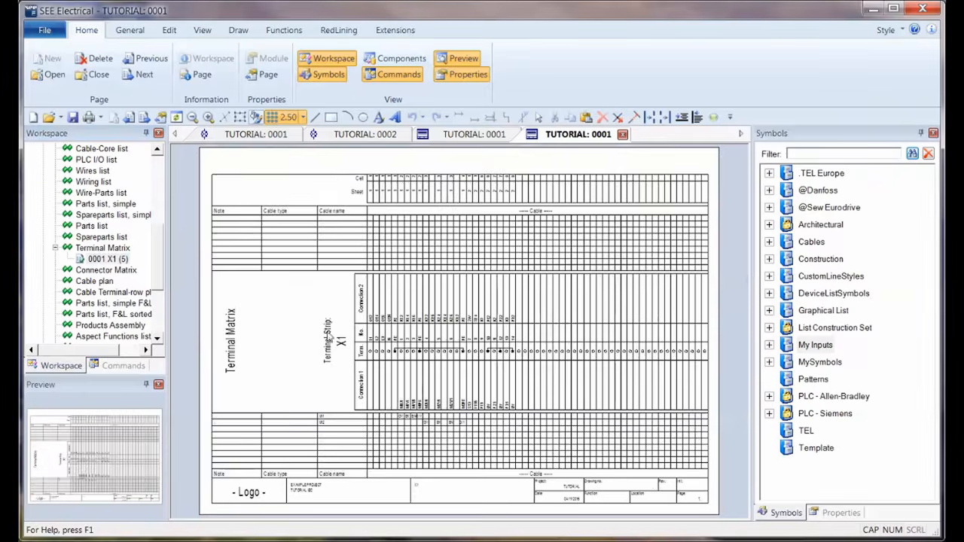
scroll(456, 332, up, 3)
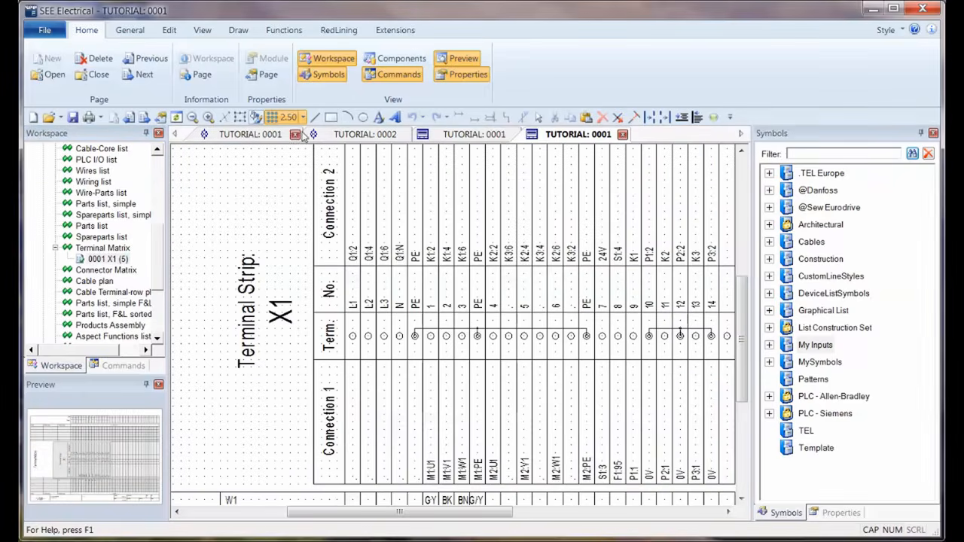
click(287, 121)
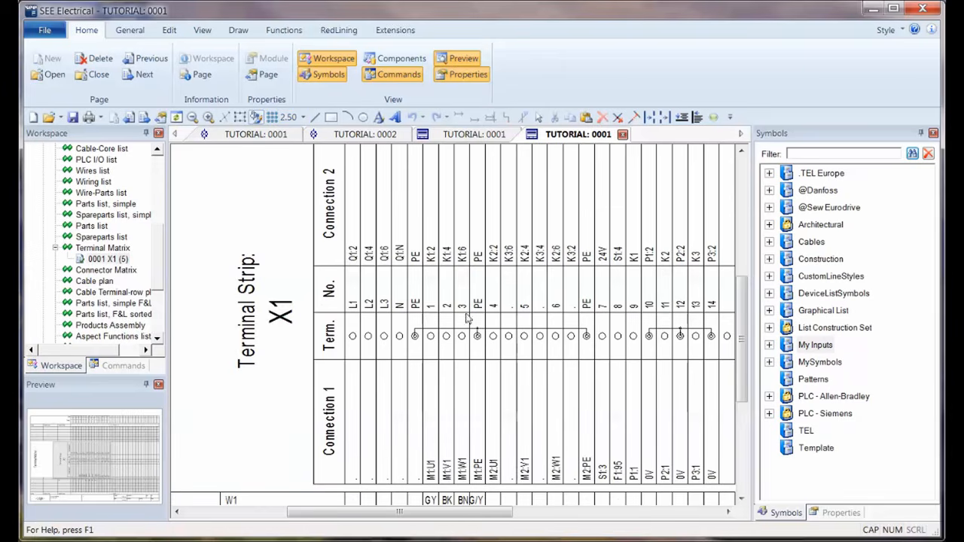
Generate the Cable plan from the project's graphical lists.
click(79, 281)
right_click(85, 281)
click(116, 289)
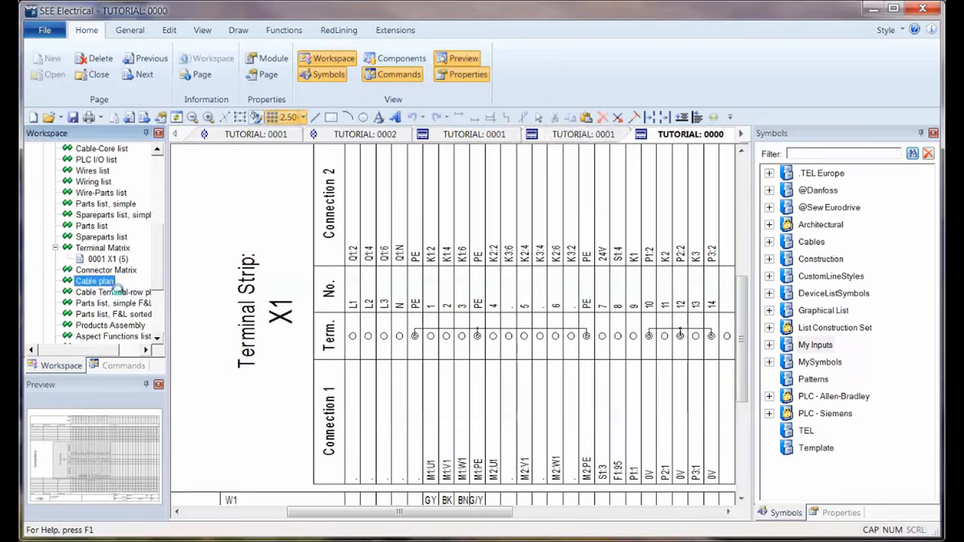
Open the Cable plan page for cables W1 and W2 and hide its grid.
click(55, 281)
double_click(113, 292)
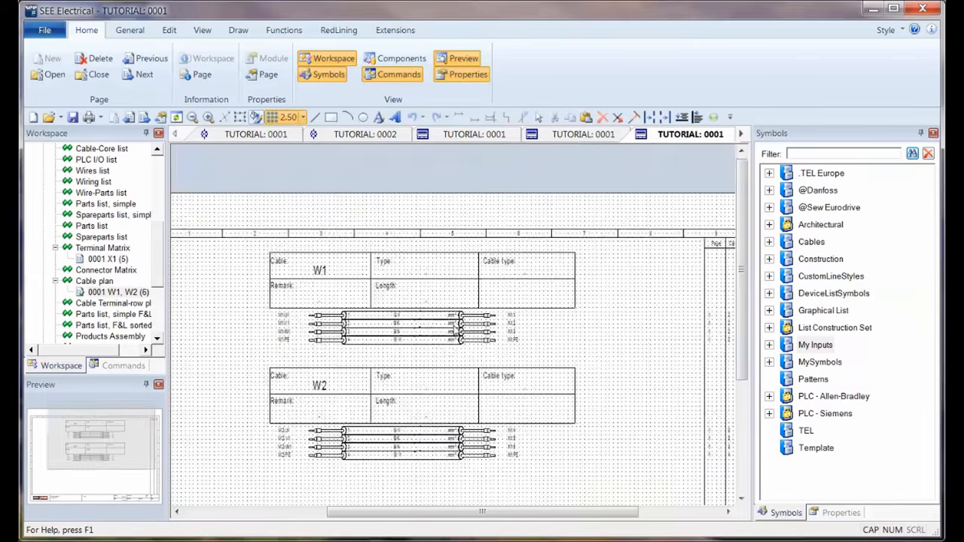
scroll(478, 350, up, 2)
click(272, 117)
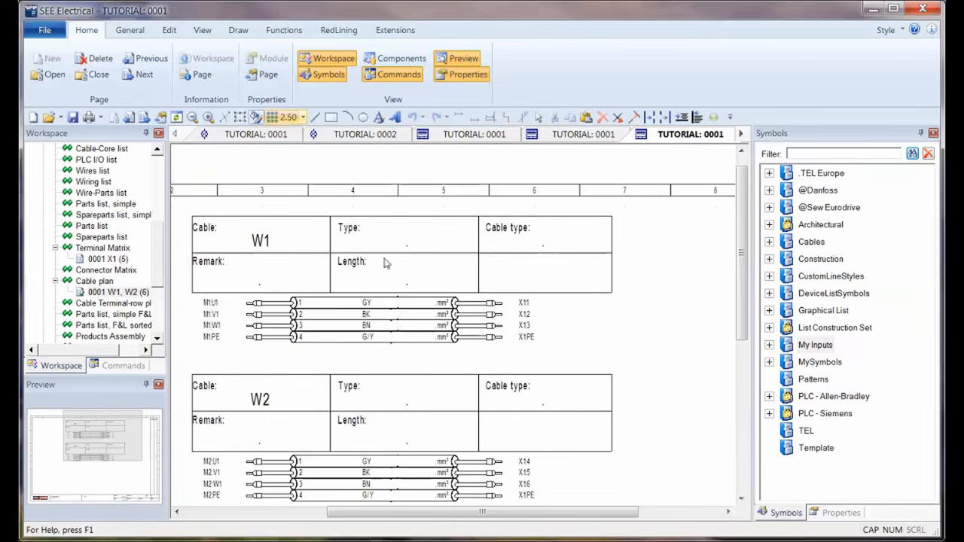